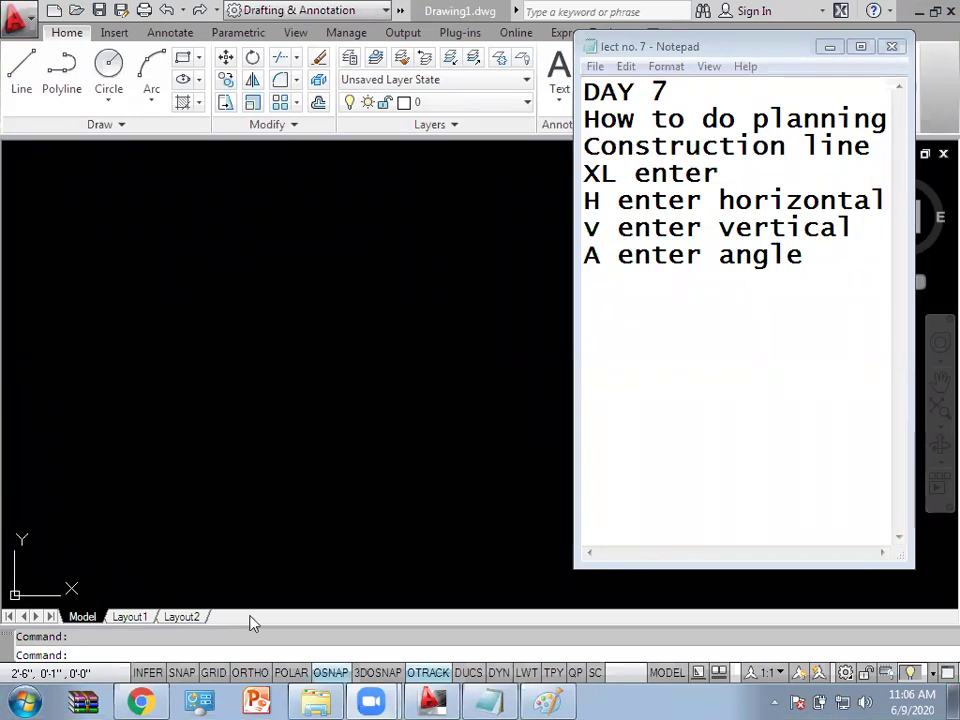
Step: Open the 'final civil workbook' PDF from the summer training course folder
{"action": "left_click", "coordinate": [316, 702]}
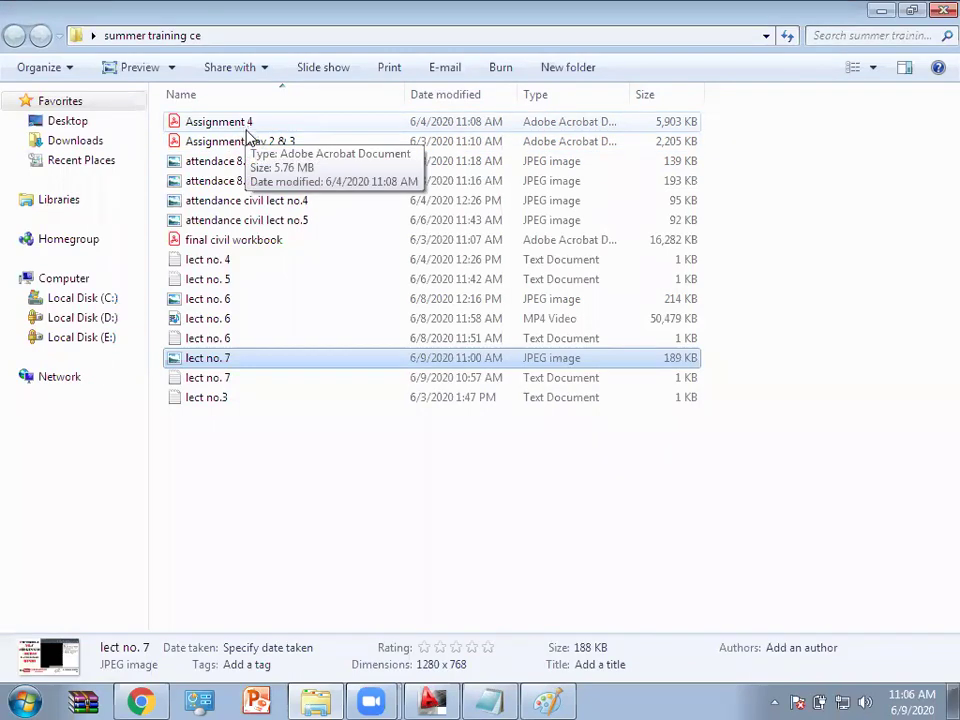
{"action": "double_click", "coordinate": [248, 240]}
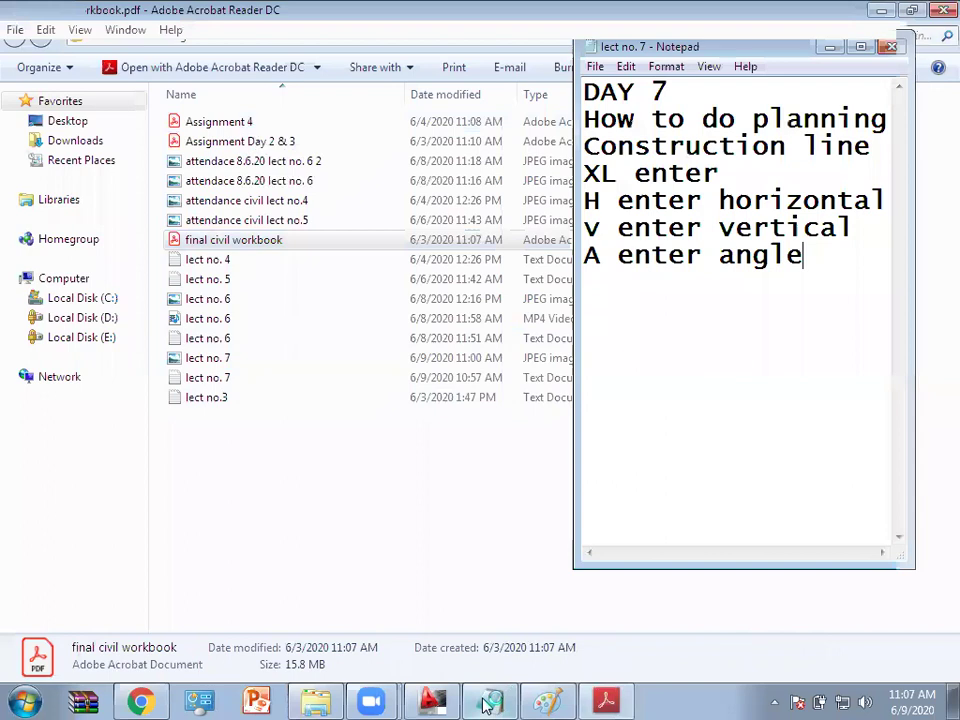
Step: Set the PDF view to 100% magnification
{"action": "scroll", "coordinate": [460, 402], "scroll_direction": "down", "scroll_amount": 5}
{"action": "scroll", "coordinate": [460, 402], "scroll_direction": "down", "scroll_amount": 10}
{"action": "scroll", "coordinate": [460, 402], "scroll_direction": "down", "scroll_amount": 3}
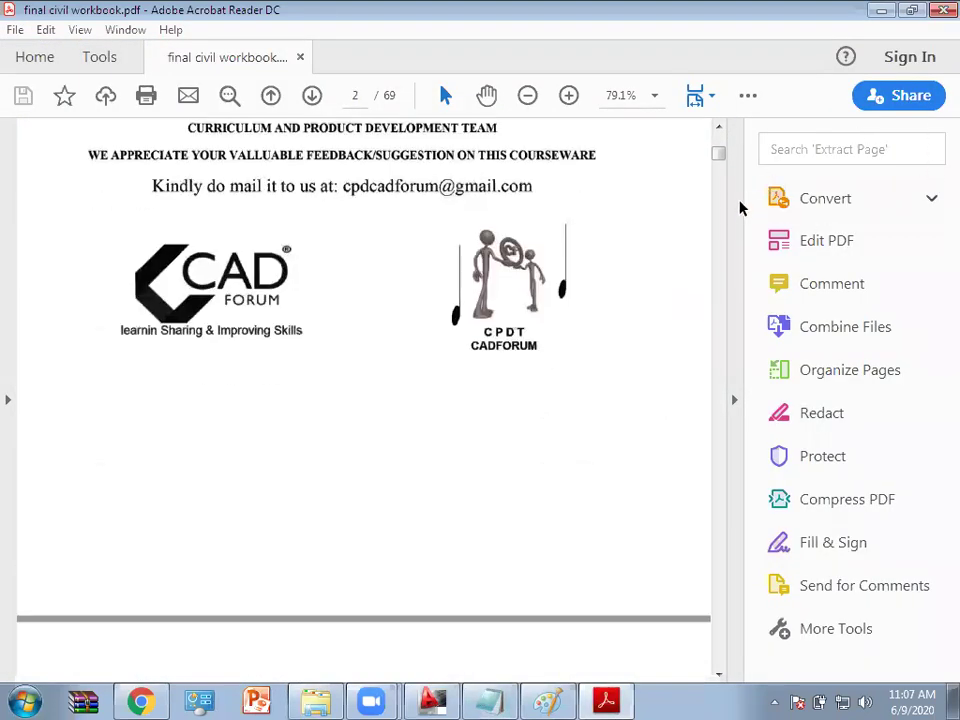
{"action": "left_click", "coordinate": [655, 97]}
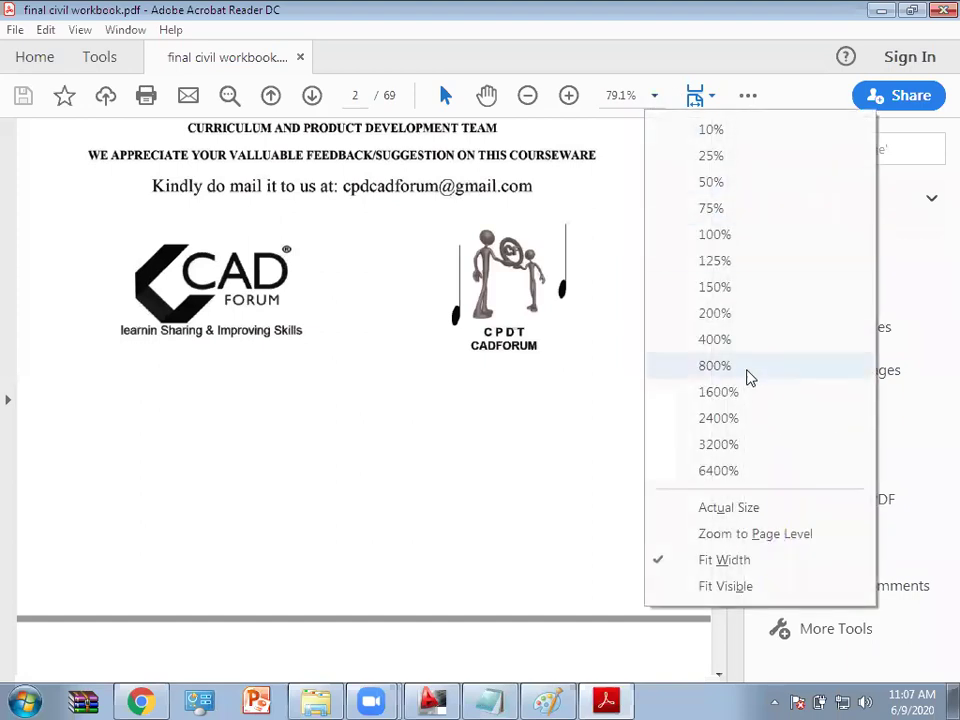
{"action": "left_click", "coordinate": [712, 234]}
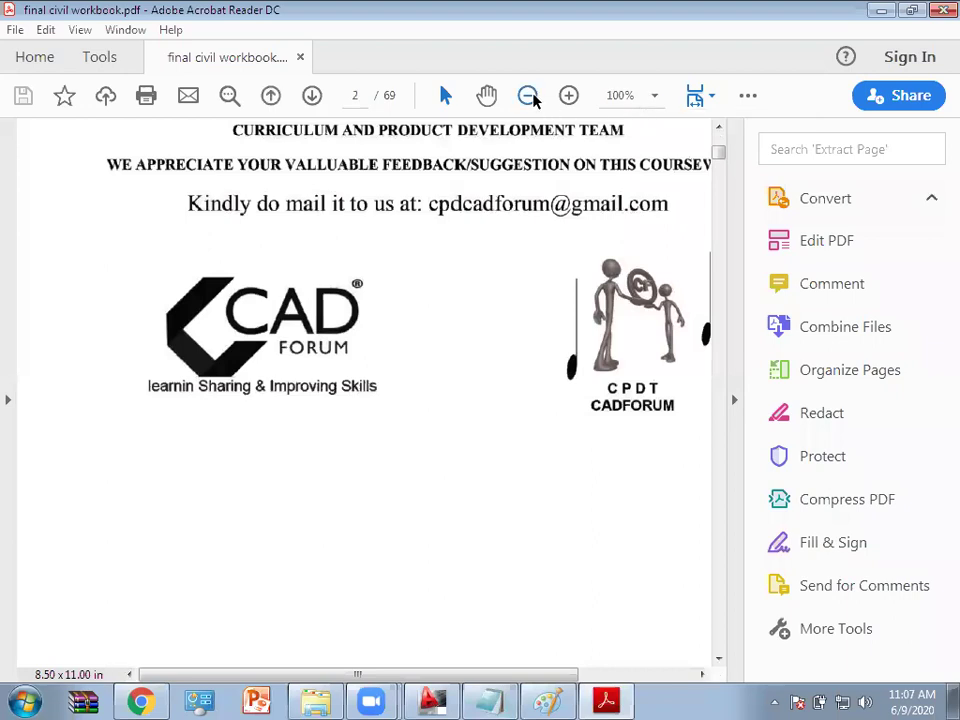
Step: Scroll down to page 17 showing the two-bedroom house floor plan
{"action": "scroll", "coordinate": [443, 230], "scroll_direction": "down", "scroll_amount": 5}
{"action": "scroll", "coordinate": [443, 230], "scroll_direction": "down", "scroll_amount": 4}
{"action": "scroll", "coordinate": [448, 246], "scroll_direction": "down", "scroll_amount": 4}
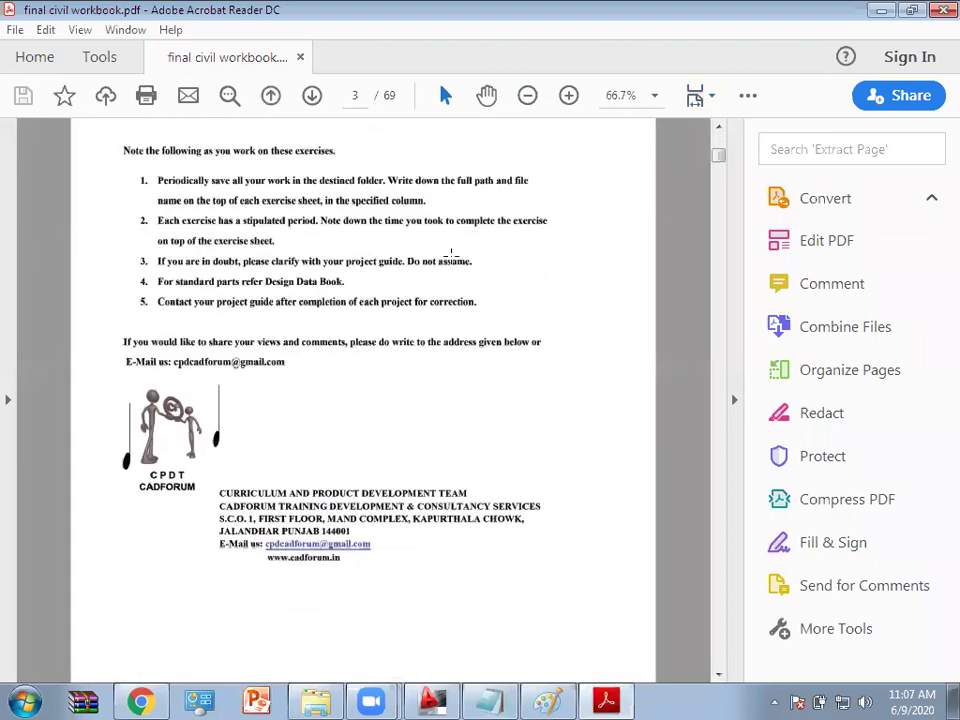
{"action": "scroll", "coordinate": [420, 290], "scroll_direction": "down", "scroll_amount": 4}
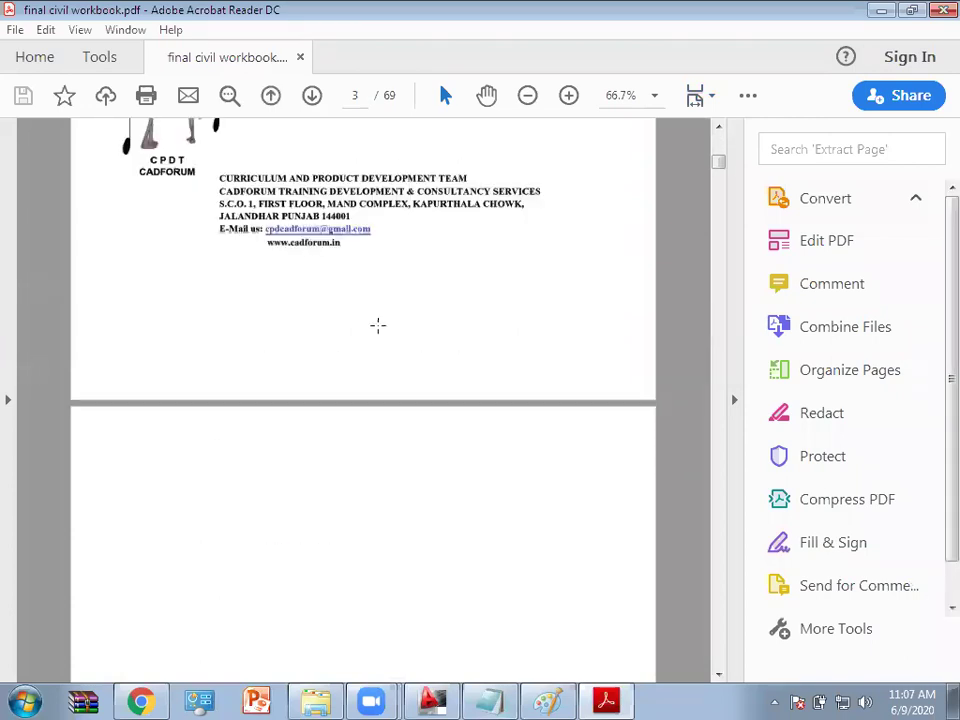
{"action": "scroll", "coordinate": [360, 340], "scroll_direction": "down", "scroll_amount": 5}
{"action": "scroll", "coordinate": [354, 395], "scroll_direction": "down", "scroll_amount": 5}
{"action": "scroll", "coordinate": [370, 395], "scroll_direction": "down", "scroll_amount": 5}
{"action": "scroll", "coordinate": [377, 394], "scroll_direction": "down", "scroll_amount": 5}
{"action": "scroll", "coordinate": [388, 421], "scroll_direction": "down", "scroll_amount": 4}
{"action": "scroll", "coordinate": [388, 421], "scroll_direction": "down", "scroll_amount": 8}
{"action": "scroll", "coordinate": [381, 454], "scroll_direction": "down", "scroll_amount": 5}
{"action": "scroll", "coordinate": [381, 454], "scroll_direction": "down", "scroll_amount": 5}
{"action": "scroll", "coordinate": [381, 455], "scroll_direction": "down", "scroll_amount": 4}
{"action": "scroll", "coordinate": [381, 455], "scroll_direction": "down", "scroll_amount": 4}
{"action": "scroll", "coordinate": [405, 452], "scroll_direction": "down", "scroll_amount": 5}
{"action": "scroll", "coordinate": [407, 452], "scroll_direction": "down", "scroll_amount": 4}
{"action": "scroll", "coordinate": [408, 453], "scroll_direction": "down", "scroll_amount": 4}
{"action": "scroll", "coordinate": [410, 453], "scroll_direction": "down", "scroll_amount": 5}
{"action": "scroll", "coordinate": [420, 458], "scroll_direction": "down", "scroll_amount": 4}
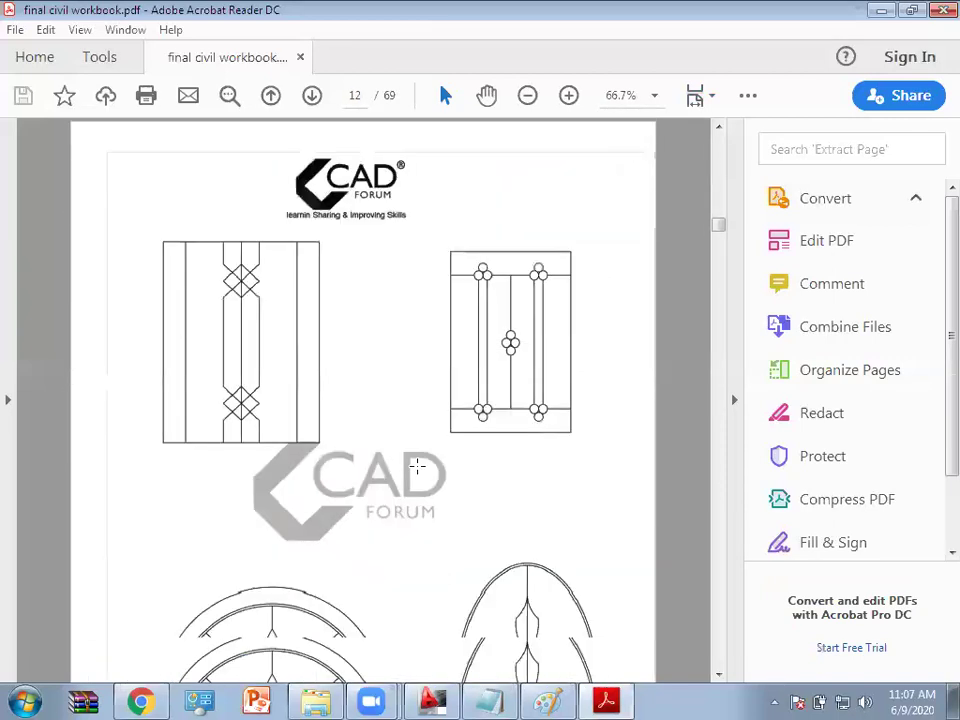
{"action": "scroll", "coordinate": [421, 463], "scroll_direction": "down", "scroll_amount": 5}
{"action": "scroll", "coordinate": [421, 463], "scroll_direction": "down", "scroll_amount": 1}
{"action": "scroll", "coordinate": [421, 463], "scroll_direction": "down", "scroll_amount": 6}
{"action": "scroll", "coordinate": [421, 463], "scroll_direction": "down", "scroll_amount": 4}
{"action": "scroll", "coordinate": [421, 463], "scroll_direction": "down", "scroll_amount": 5}
{"action": "scroll", "coordinate": [420, 462], "scroll_direction": "down", "scroll_amount": 4}
{"action": "scroll", "coordinate": [421, 463], "scroll_direction": "down", "scroll_amount": 6}
{"action": "scroll", "coordinate": [421, 463], "scroll_direction": "down", "scroll_amount": 3}
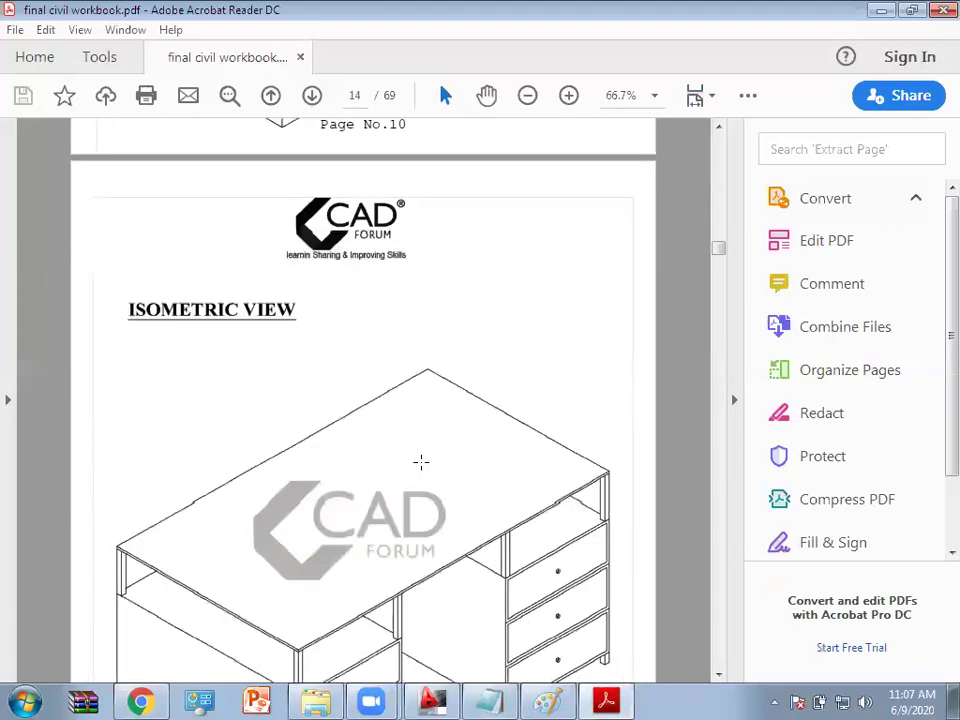
{"action": "scroll", "coordinate": [421, 463], "scroll_direction": "down", "scroll_amount": 9}
{"action": "scroll", "coordinate": [420, 460], "scroll_direction": "down", "scroll_amount": 9}
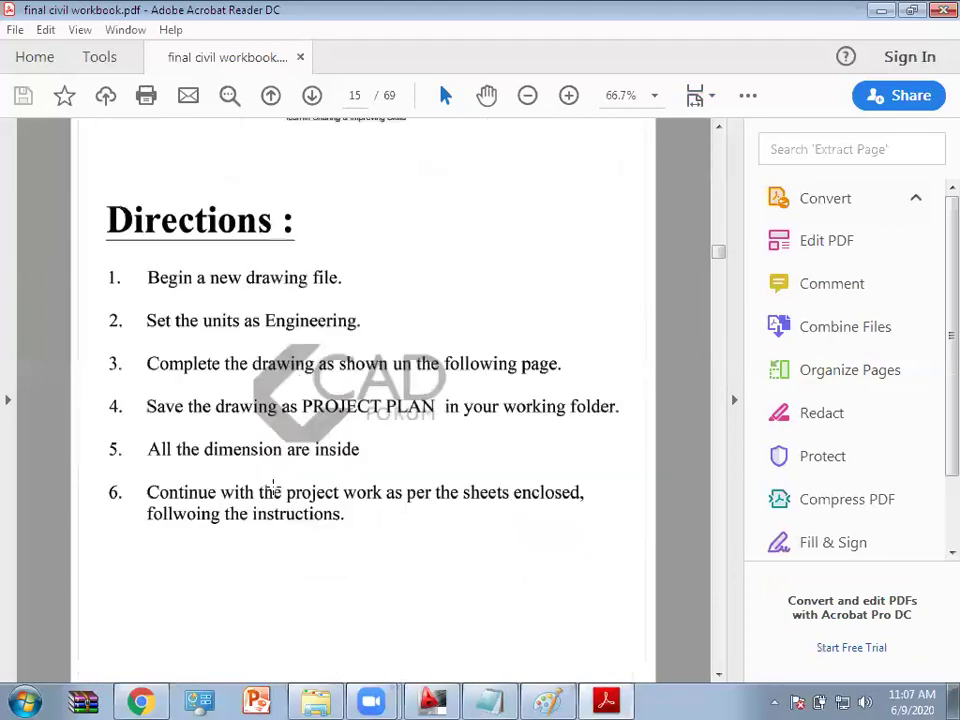
{"action": "scroll", "coordinate": [408, 405], "scroll_direction": "down", "scroll_amount": 5}
{"action": "scroll", "coordinate": [410, 405], "scroll_direction": "down", "scroll_amount": 5}
{"action": "scroll", "coordinate": [413, 402], "scroll_direction": "down", "scroll_amount": 1}
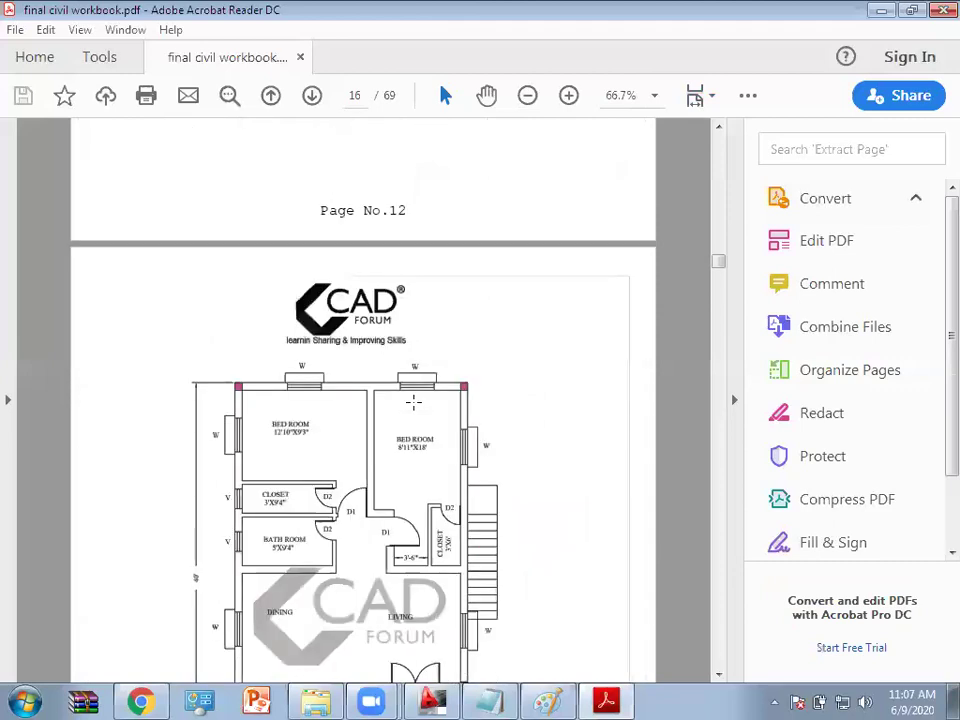
{"action": "scroll", "coordinate": [413, 402], "scroll_direction": "down", "scroll_amount": 5}
{"action": "scroll", "coordinate": [413, 403], "scroll_direction": "down", "scroll_amount": 1}
{"action": "scroll", "coordinate": [413, 400], "scroll_direction": "up", "scroll_amount": 1}
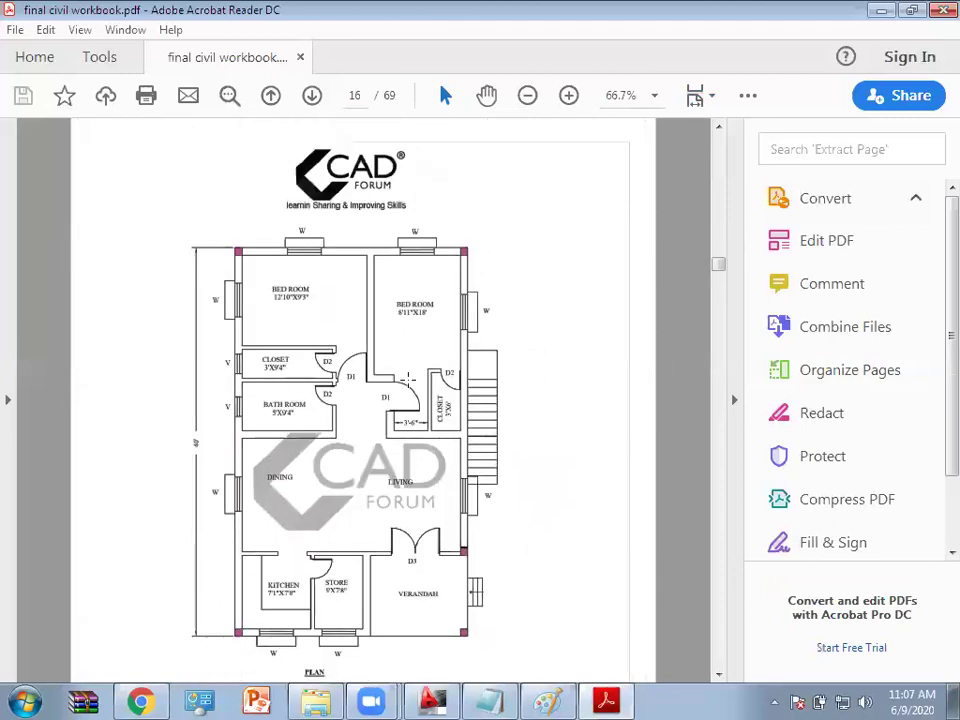
Step: Zoom the floor plan to 100% to study it, then back out to 79.1%
{"action": "left_click", "coordinate": [568, 96]}
{"action": "left_click", "coordinate": [568, 96]}
{"action": "scroll", "coordinate": [551, 148], "scroll_direction": "down", "scroll_amount": 2}
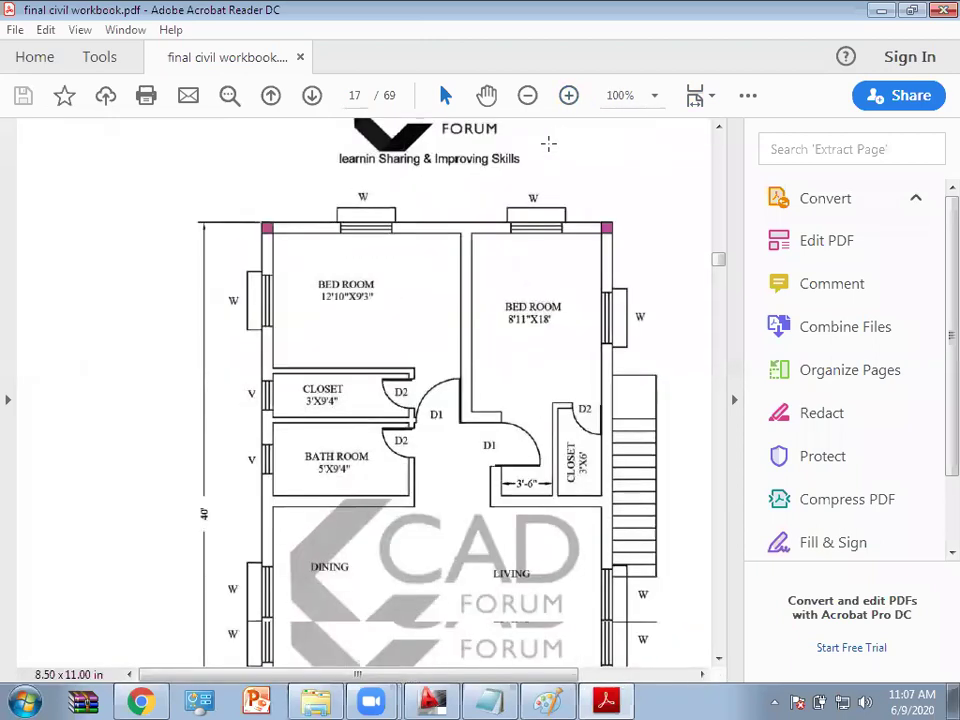
{"action": "scroll", "coordinate": [549, 145], "scroll_direction": "down", "scroll_amount": 1}
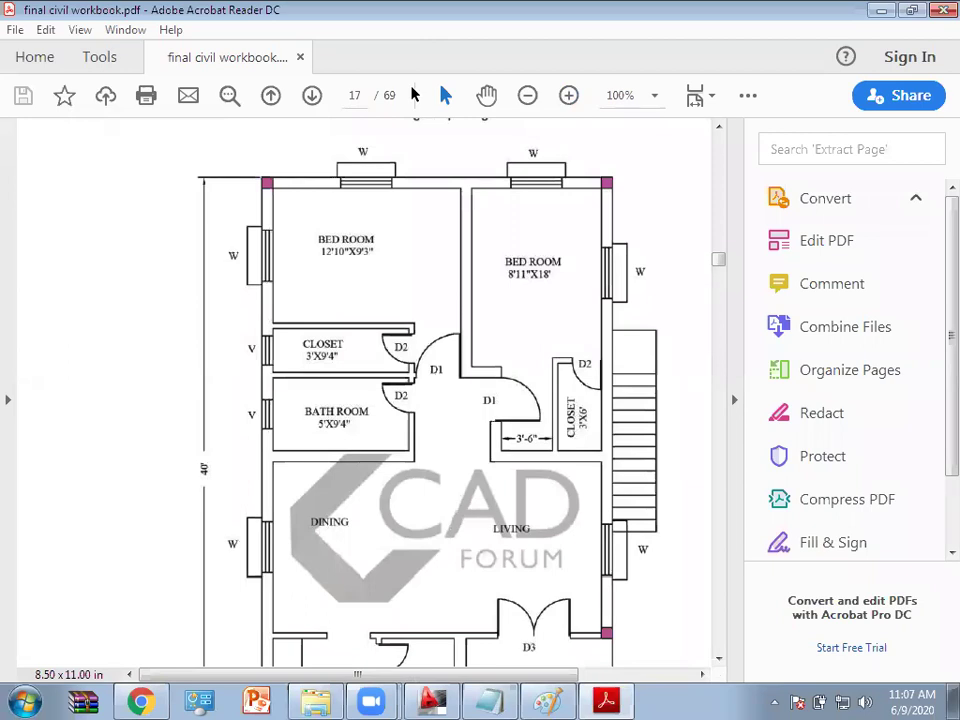
{"action": "scroll", "coordinate": [494, 280], "scroll_direction": "down", "scroll_amount": 2}
{"action": "scroll", "coordinate": [494, 280], "scroll_direction": "up", "scroll_amount": 2}
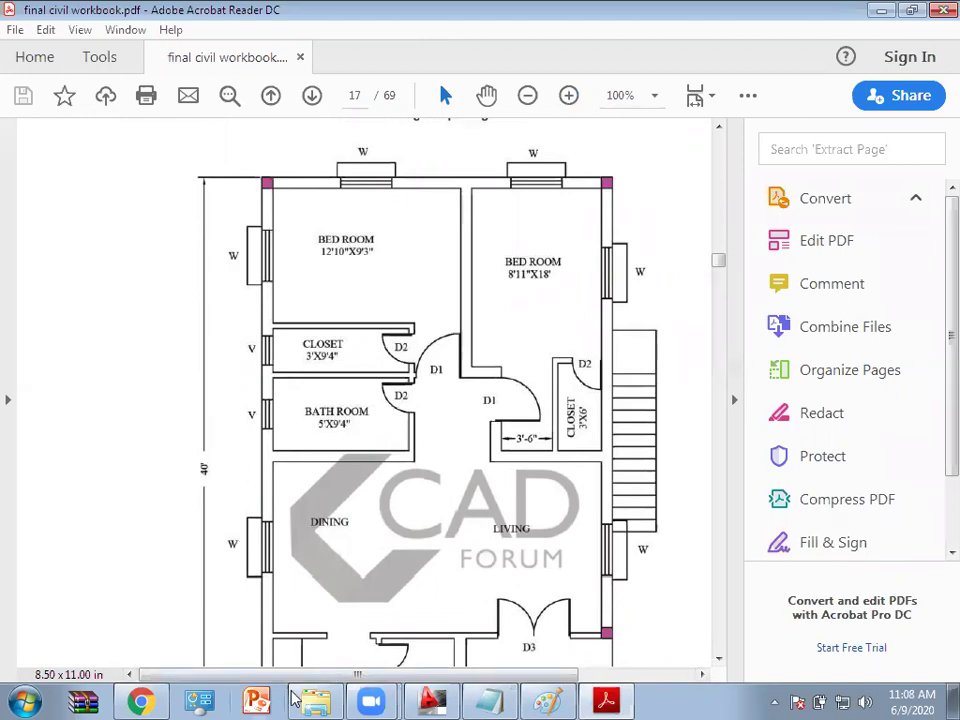
{"action": "left_click_drag", "start_coordinate": [355, 675], "coordinate": [397, 680]}
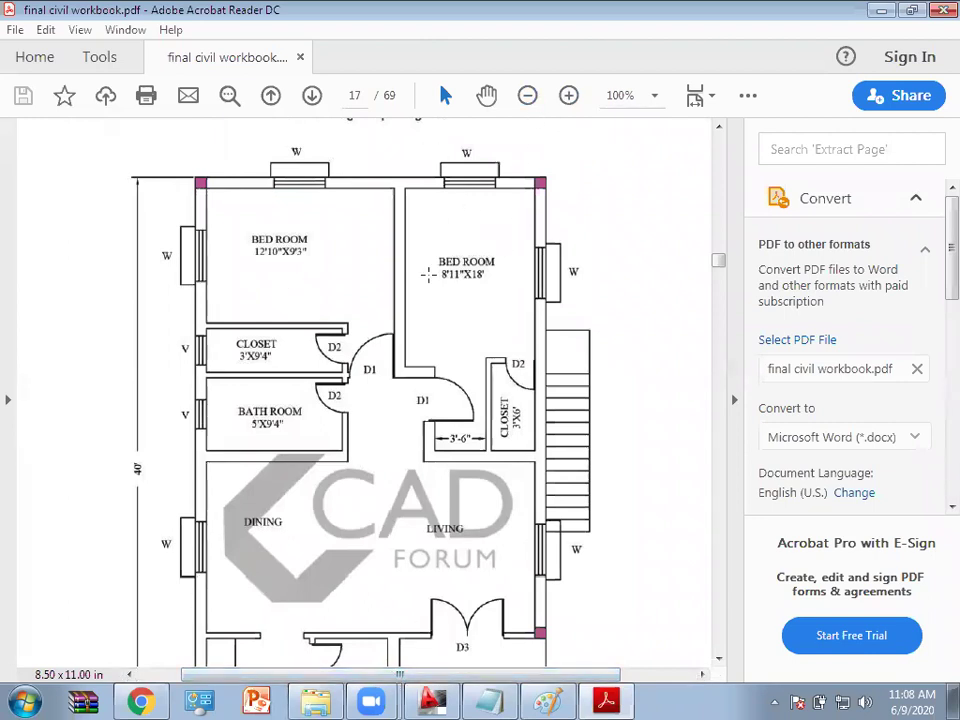
{"action": "left_click", "coordinate": [527, 99]}
{"action": "scroll", "coordinate": [492, 272], "scroll_direction": "down", "scroll_amount": 1}
{"action": "scroll", "coordinate": [492, 272], "scroll_direction": "up", "scroll_amount": 1}
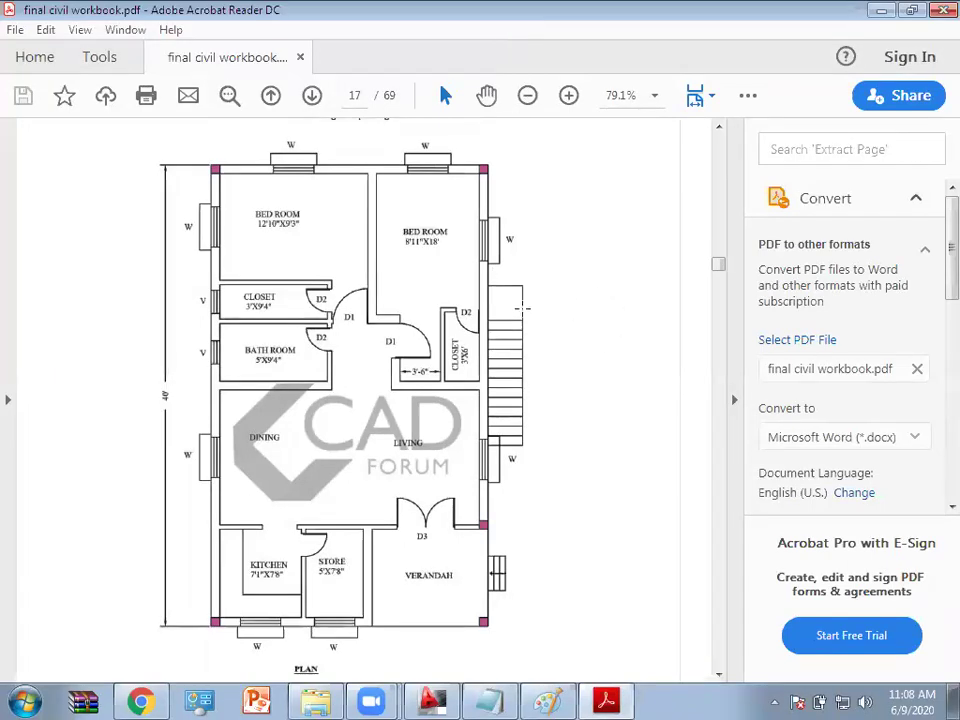
Step: Mark the plan's 40' overall length dimension and zoom in to read it
{"action": "mouse_move", "coordinate": [139, 124]}
{"action": "left_mouse_down"}
{"action": "mouse_move", "coordinate": [580, 680]}
{"action": "mouse_move", "coordinate": [582, 627]}
{"action": "left_mouse_up"}
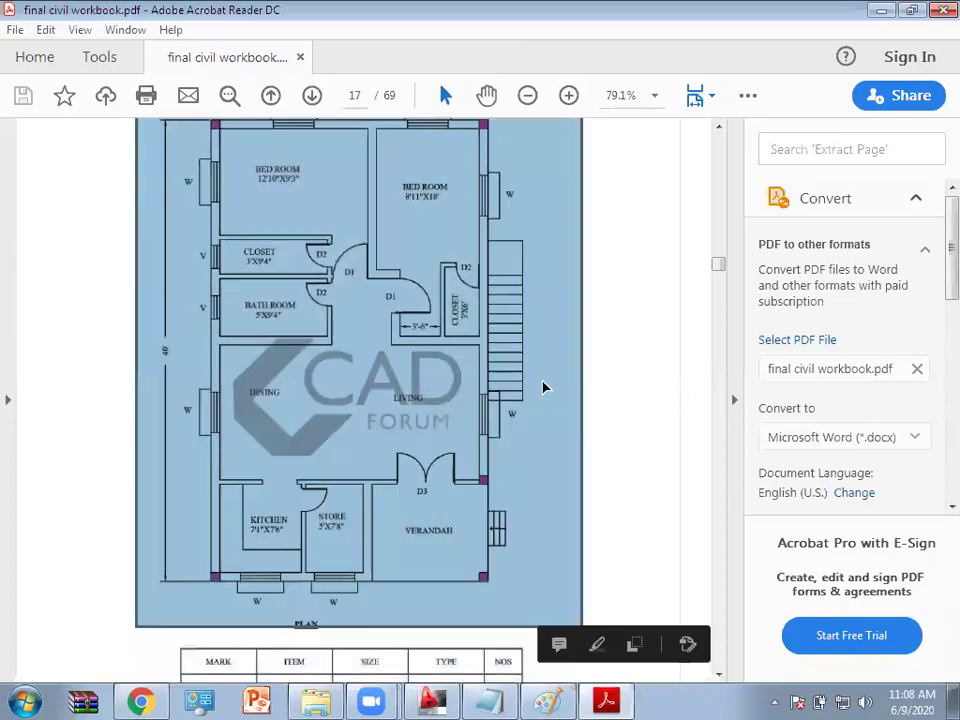
{"action": "left_click", "coordinate": [459, 210]}
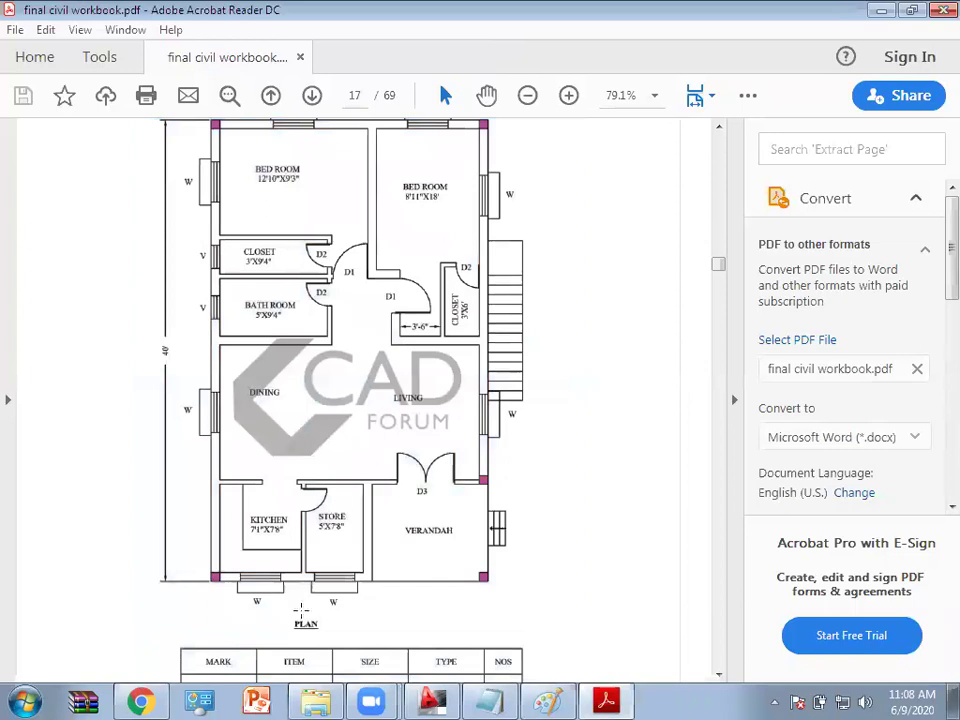
{"action": "scroll", "coordinate": [426, 542], "scroll_direction": "up", "scroll_amount": 1}
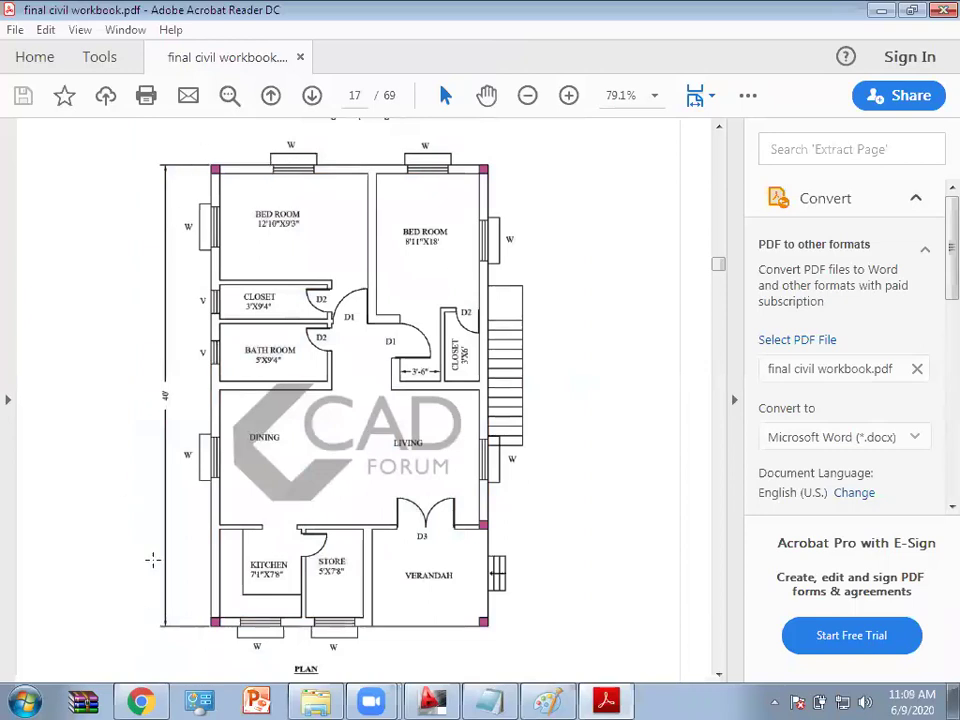
{"action": "left_click_drag", "start_coordinate": [148, 347], "coordinate": [207, 450]}
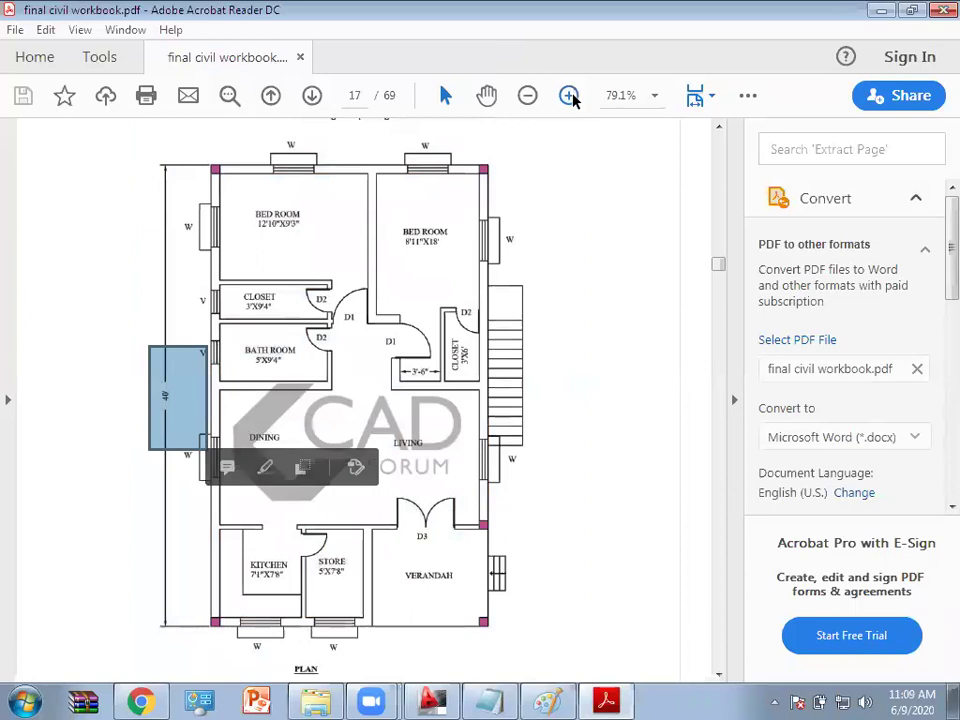
{"action": "left_click", "coordinate": [569, 96]}
{"action": "left_click", "coordinate": [571, 97]}
{"action": "scroll", "coordinate": [343, 404], "scroll_direction": "down", "scroll_amount": 3}
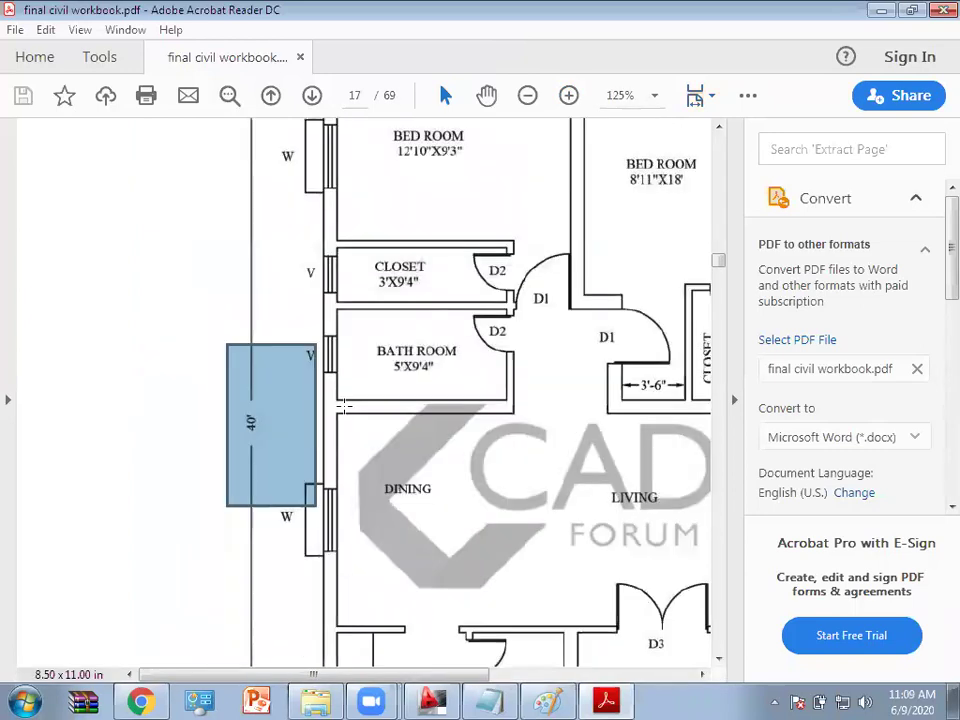
{"action": "scroll", "coordinate": [343, 404], "scroll_direction": "down", "scroll_amount": 1}
{"action": "scroll", "coordinate": [343, 406], "scroll_direction": "up", "scroll_amount": 5}
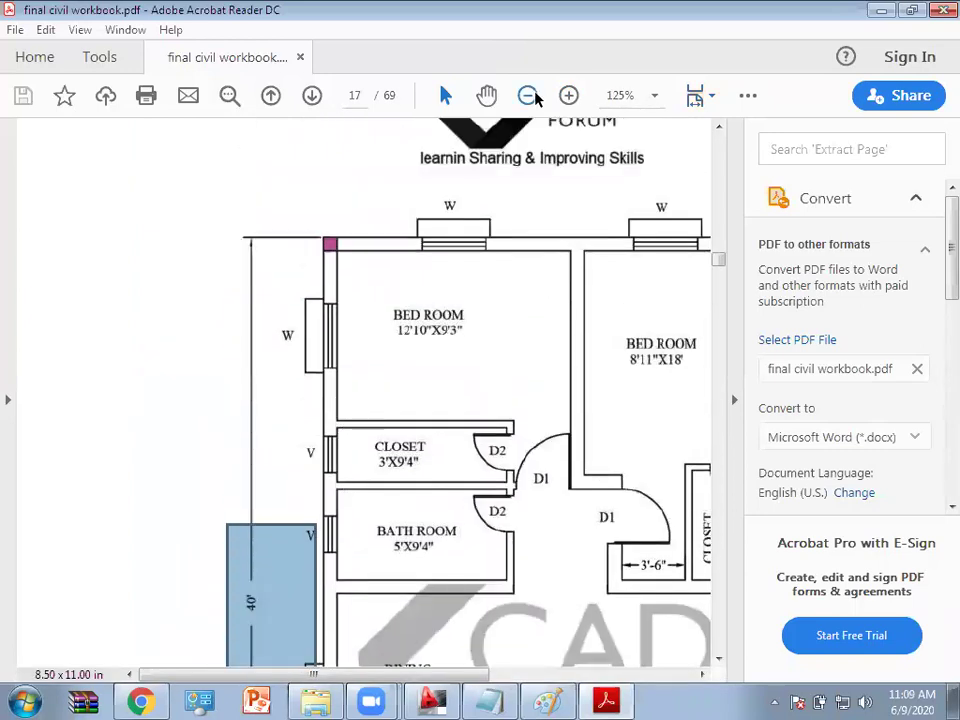
{"action": "left_click", "coordinate": [530, 95]}
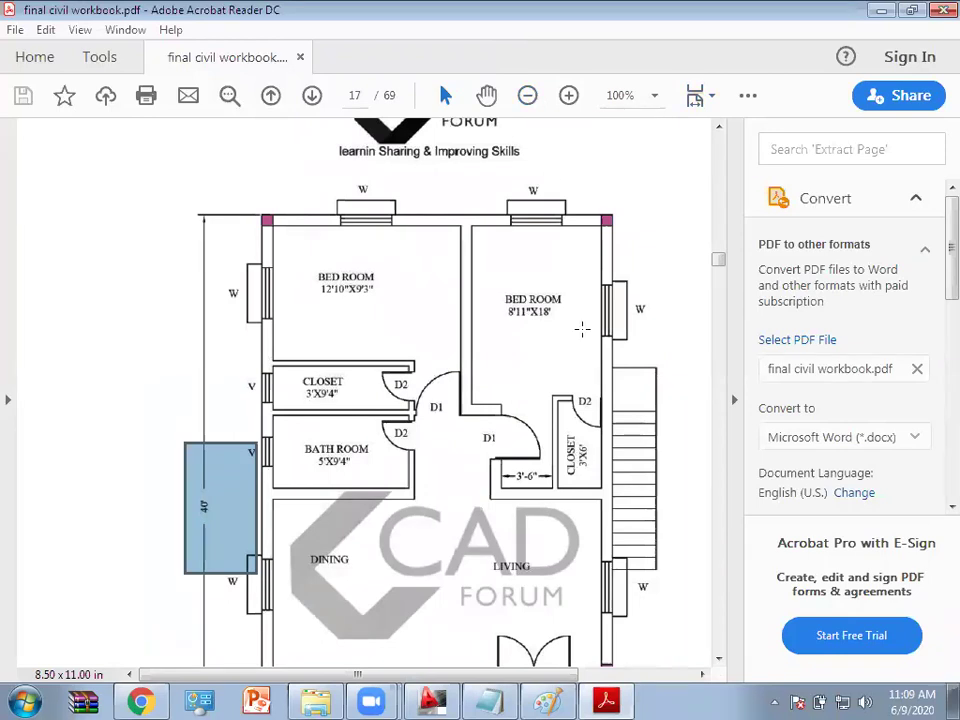
Step: Try snapshot selections on the top-right wall corner, right bedroom area and closet wall
{"action": "left_click_drag", "start_coordinate": [591, 196], "coordinate": [622, 260]}
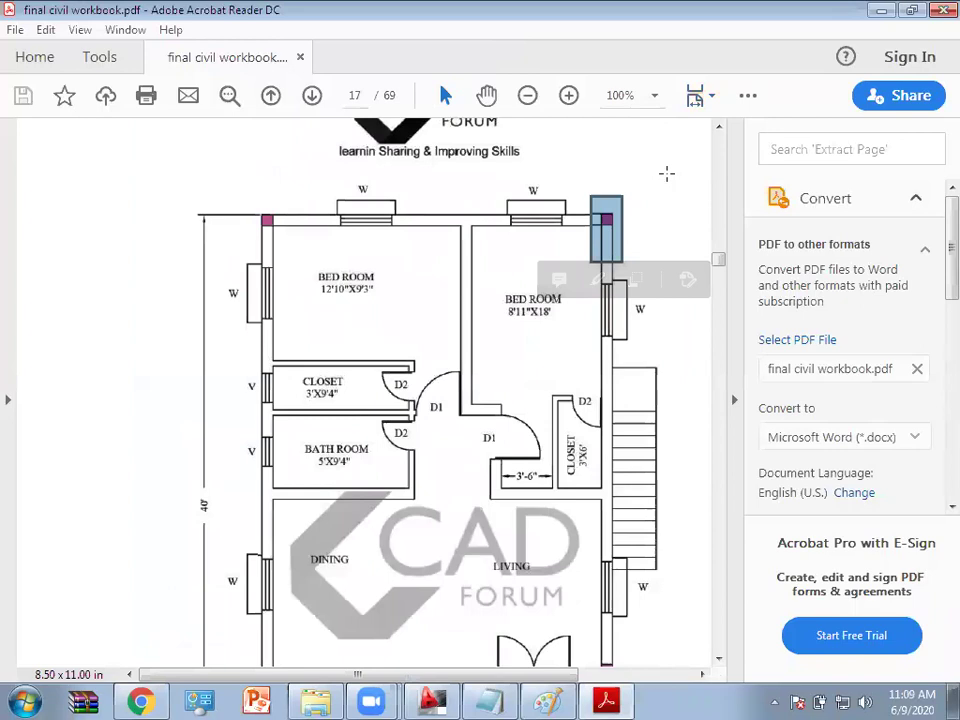
{"action": "left_click", "coordinate": [630, 217]}
{"action": "left_click", "coordinate": [630, 217]}
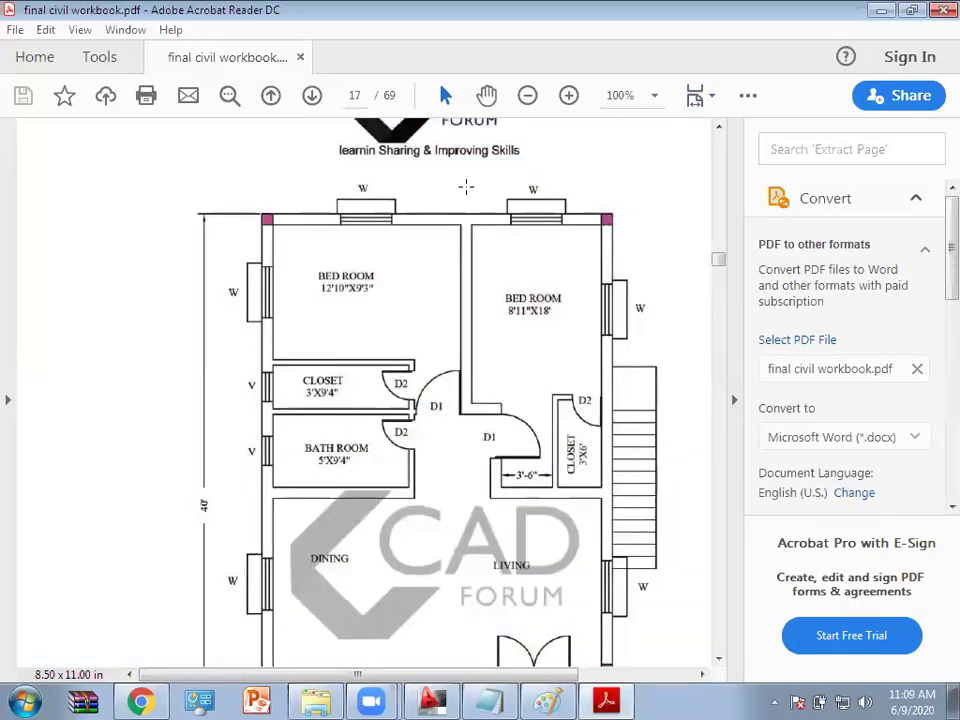
{"action": "left_click_drag", "start_coordinate": [467, 184], "coordinate": [696, 259]}
{"action": "left_click", "coordinate": [594, 146]}
{"action": "left_click", "coordinate": [250, 261]}
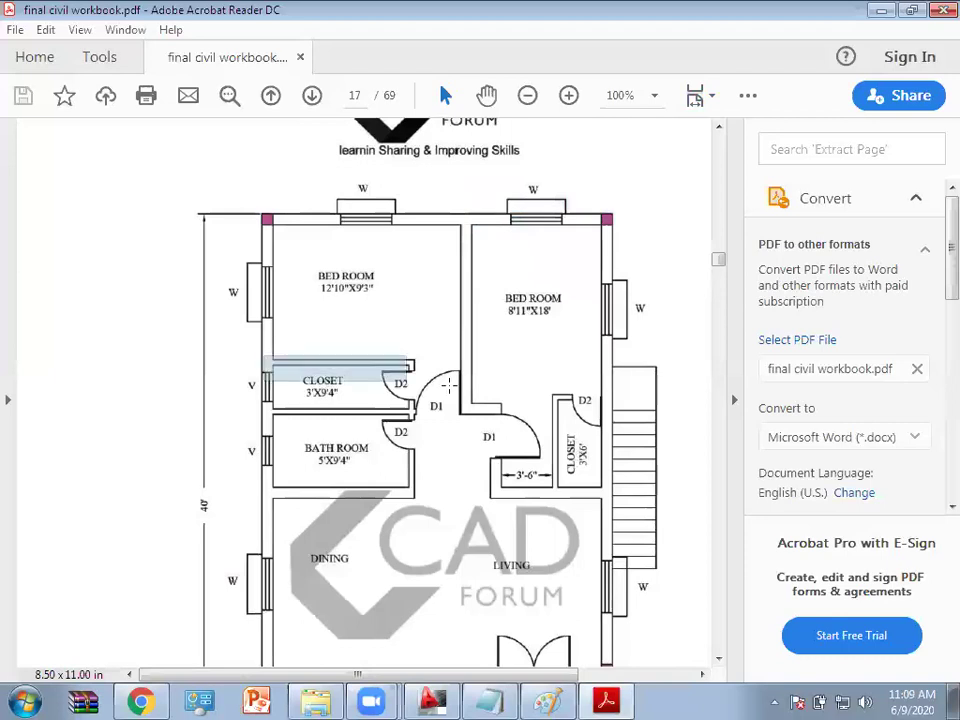
{"action": "left_click_drag", "start_coordinate": [263, 356], "coordinate": [453, 388]}
{"action": "left_click", "coordinate": [486, 301]}
{"action": "left_click", "coordinate": [484, 297]}
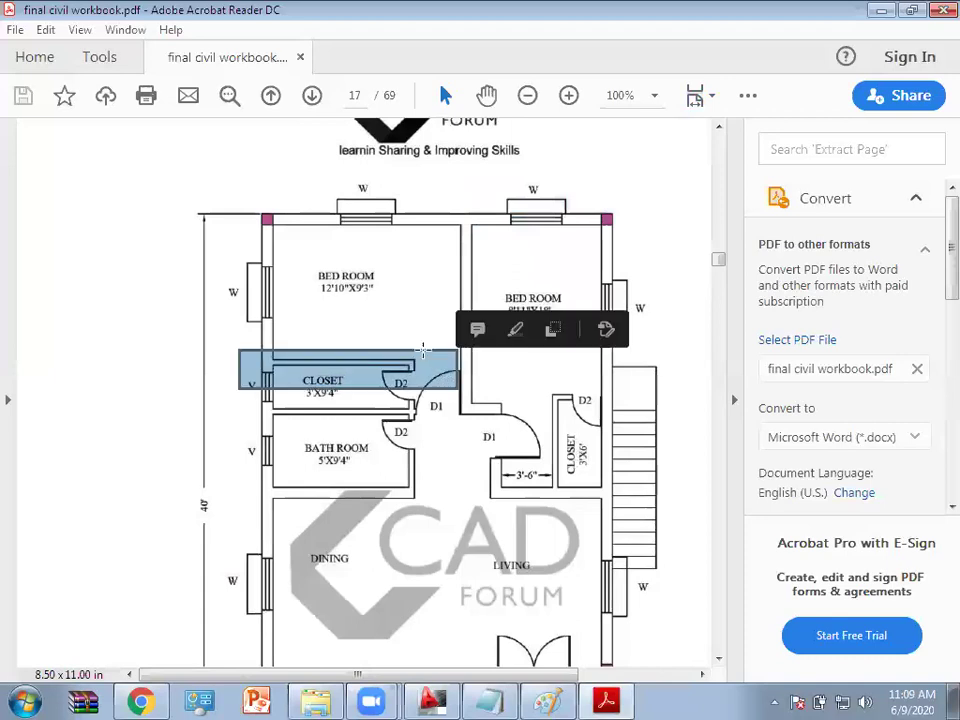
Step: Select the top wall strip of the floor plan with a snapshot rectangle
{"action": "left_click_drag", "start_coordinate": [418, 384], "coordinate": [317, 214]}
{"action": "left_click", "coordinate": [340, 234]}
{"action": "left_click_drag", "start_coordinate": [484, 251], "coordinate": [252, 219]}
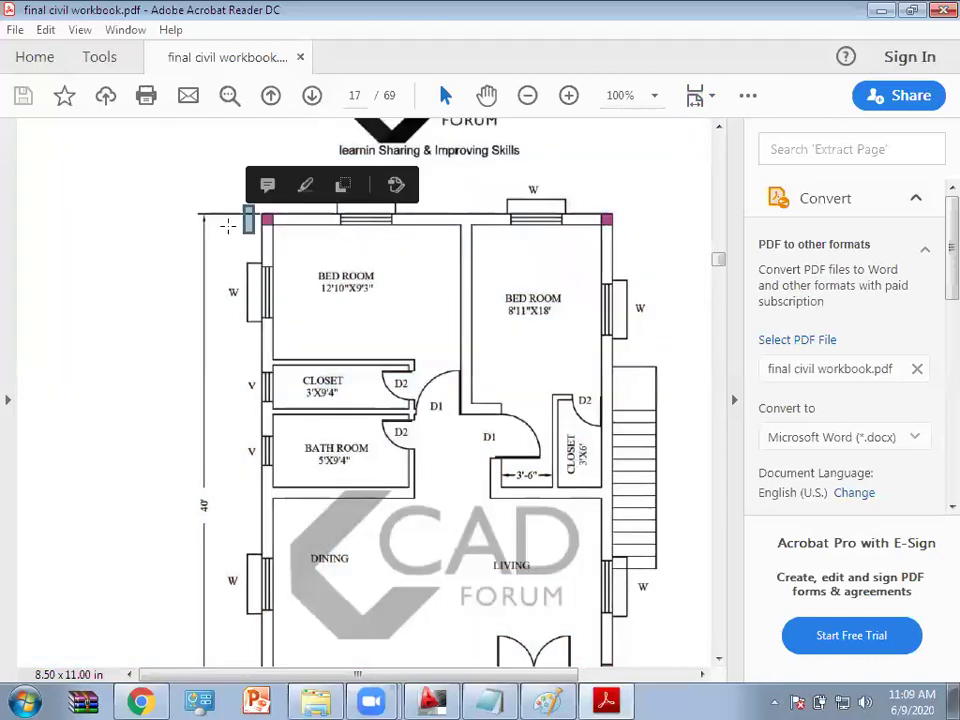
{"action": "key", "text": "ctrl+a"}
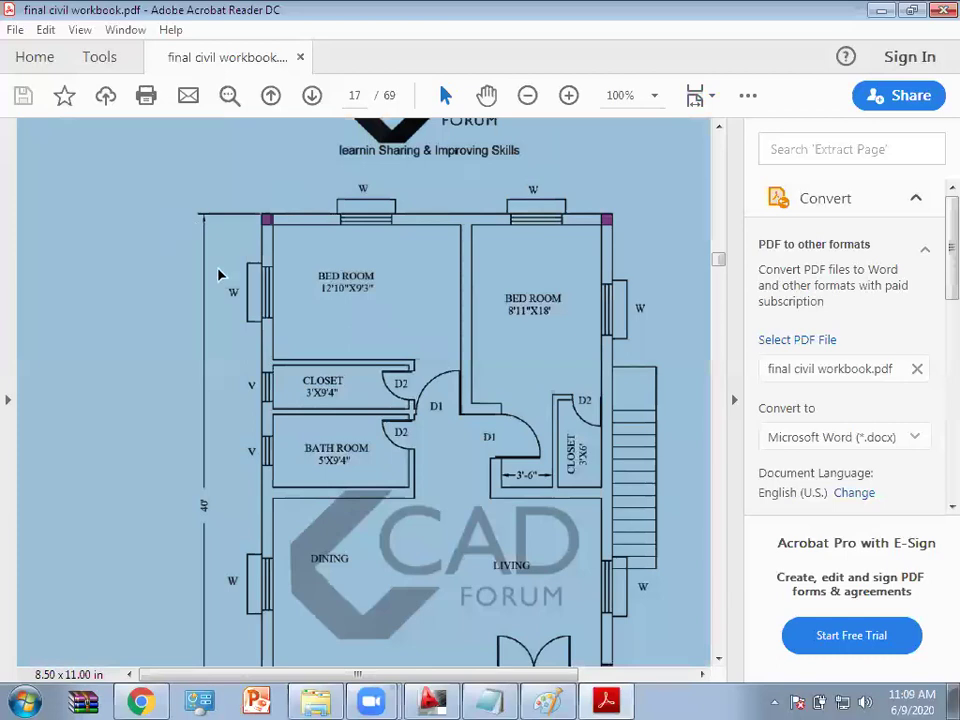
{"action": "left_click", "coordinate": [264, 214]}
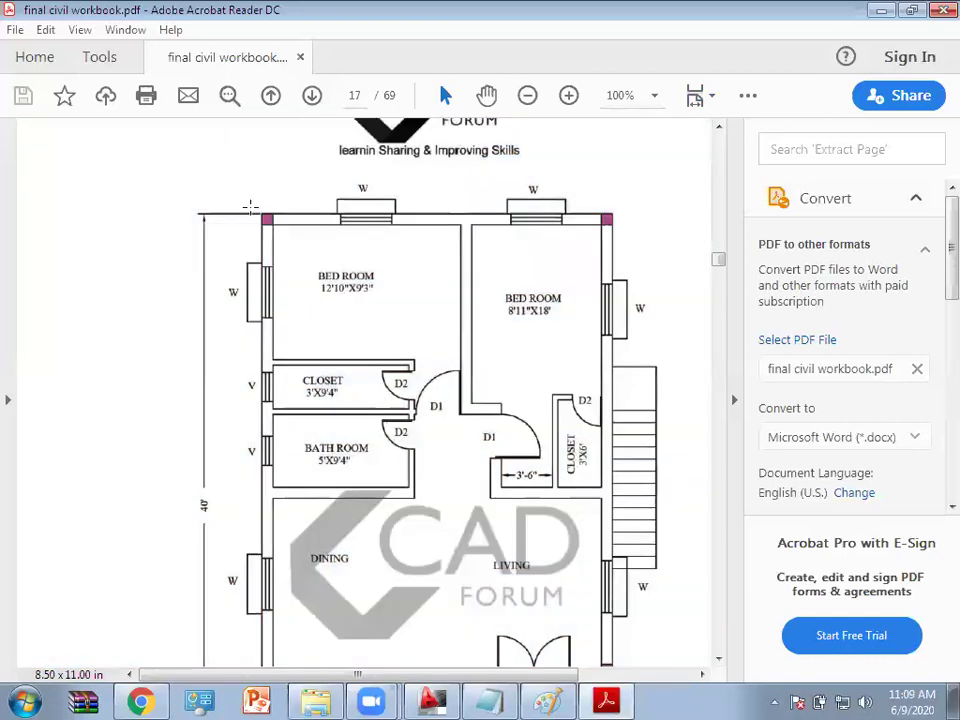
{"action": "left_click_drag", "start_coordinate": [253, 197], "coordinate": [646, 234]}
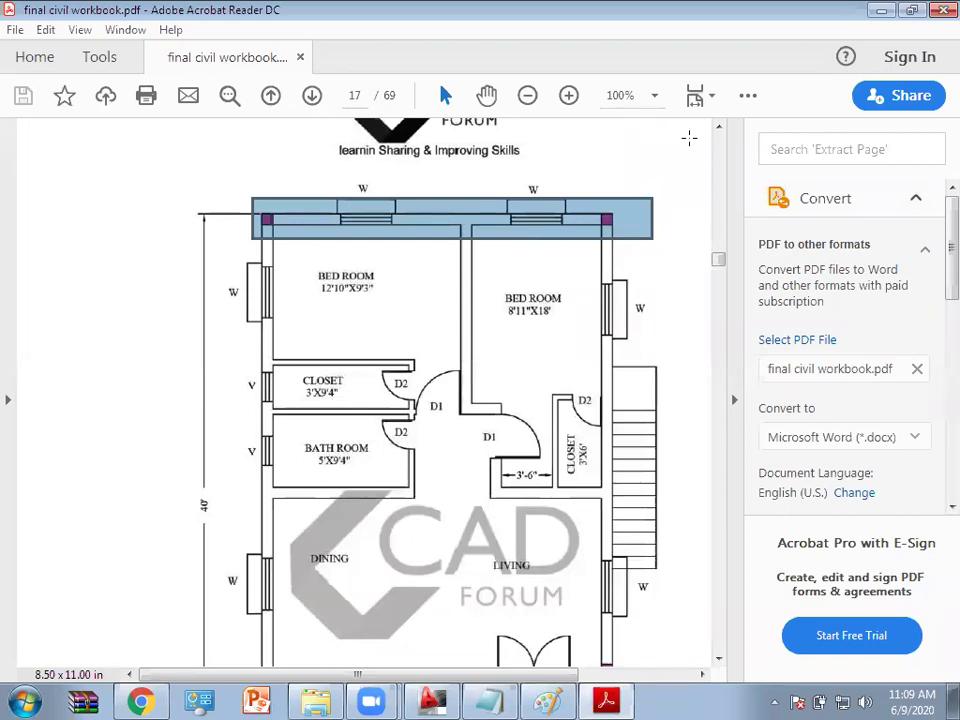
{"action": "left_click", "coordinate": [340, 308]}
{"action": "left_click_drag", "start_coordinate": [306, 271], "coordinate": [404, 302]}
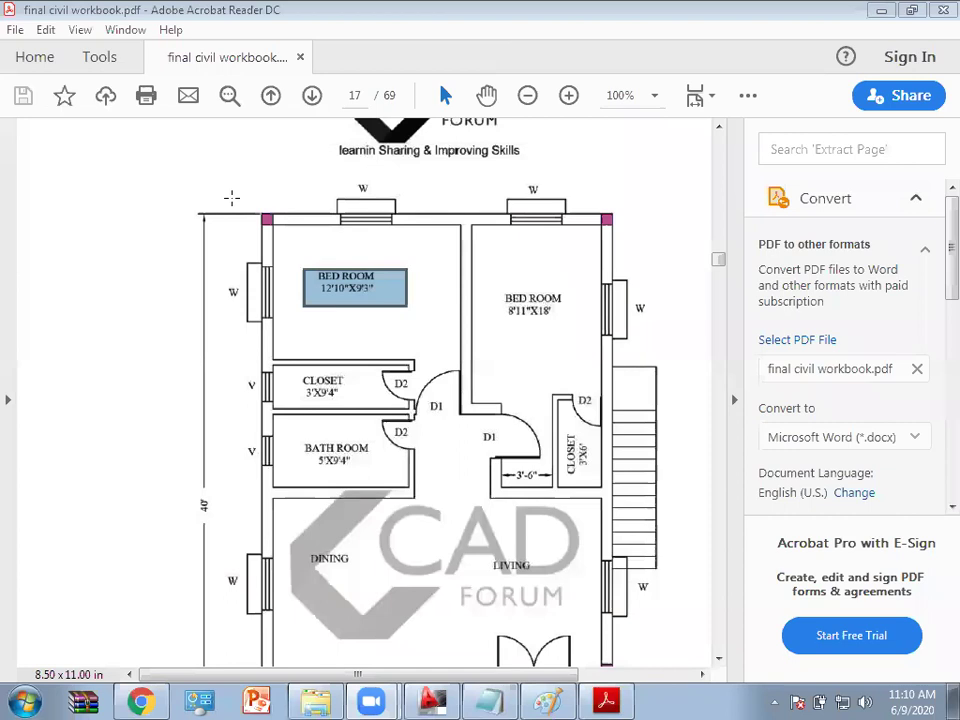
{"action": "left_click_drag", "start_coordinate": [231, 197], "coordinate": [612, 216]}
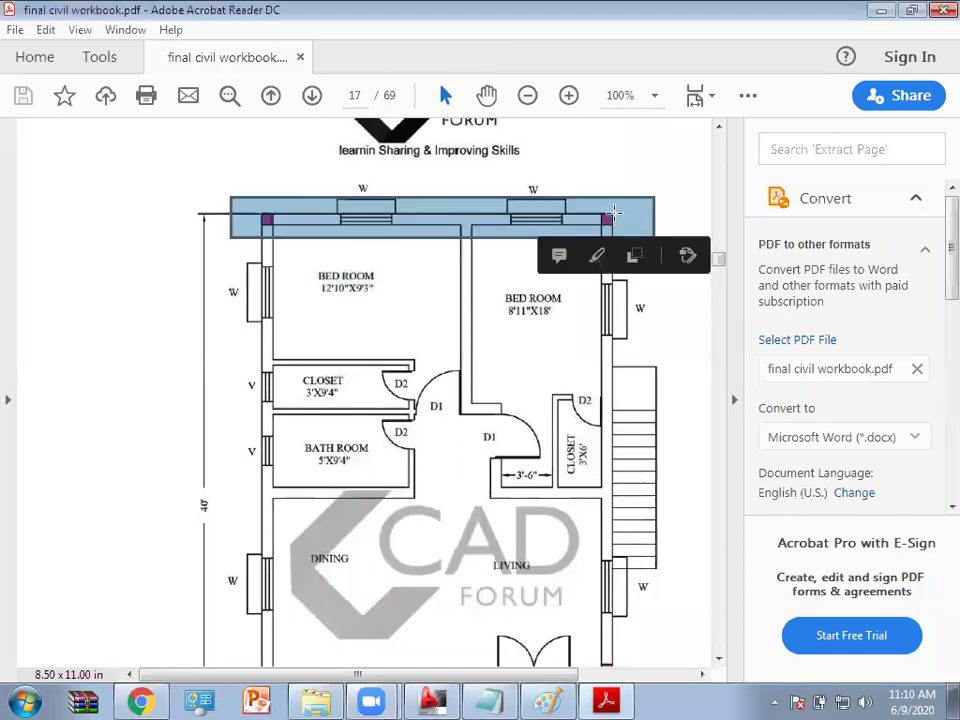
{"action": "left_click", "coordinate": [209, 189]}
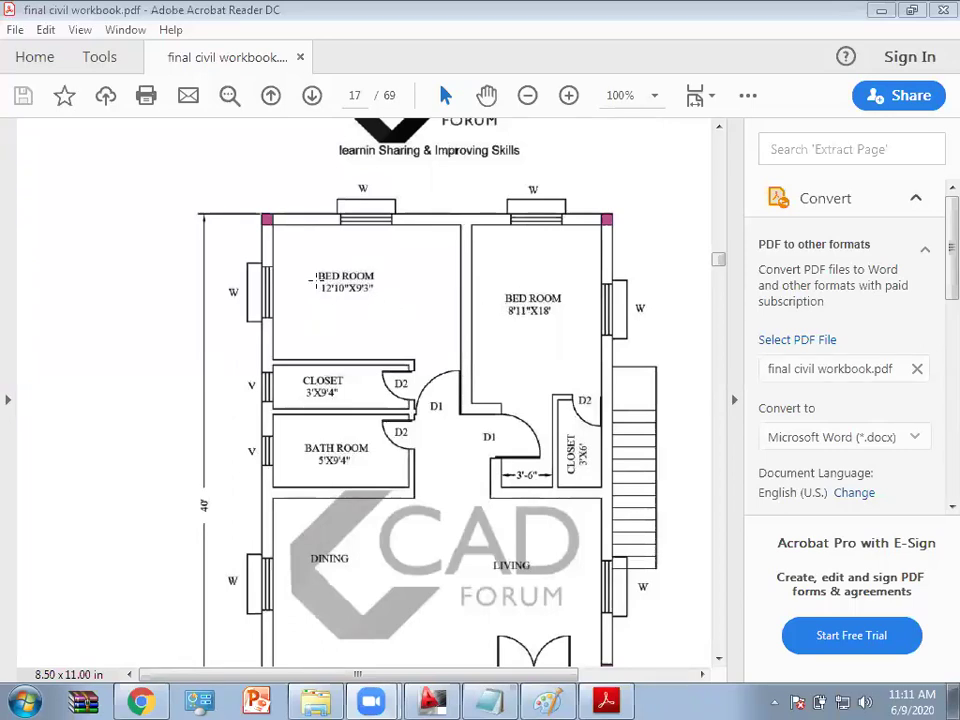
Step: Check the left BED ROOM label and right BED ROOM dimensions with trial selections
{"action": "left_click_drag", "start_coordinate": [315, 279], "coordinate": [337, 313]}
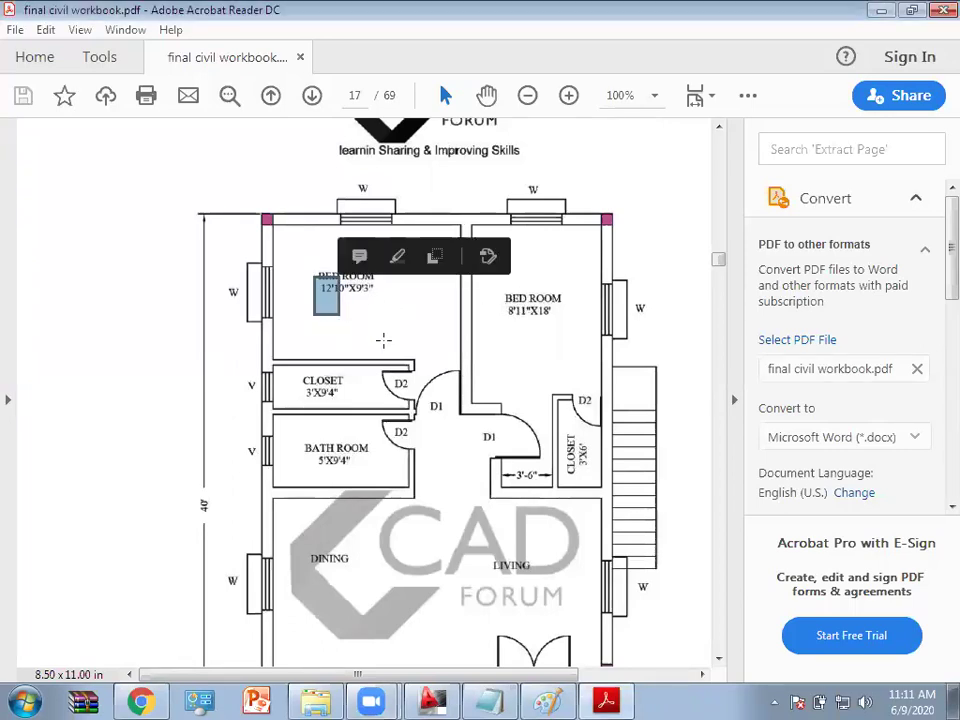
{"action": "left_click", "coordinate": [384, 343]}
{"action": "left_click", "coordinate": [500, 310]}
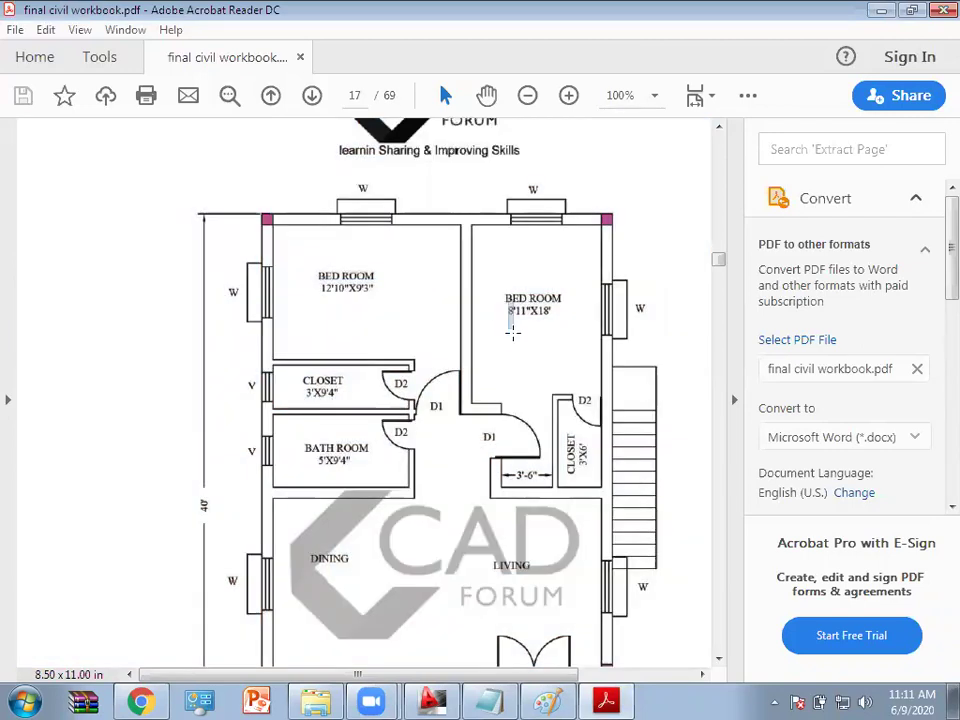
{"action": "left_click_drag", "start_coordinate": [504, 292], "coordinate": [516, 336]}
{"action": "left_click", "coordinate": [483, 314]}
Step: Clear the page highlight and launch Windows Calculator from the Start menu
{"action": "left_click", "coordinate": [483, 314]}
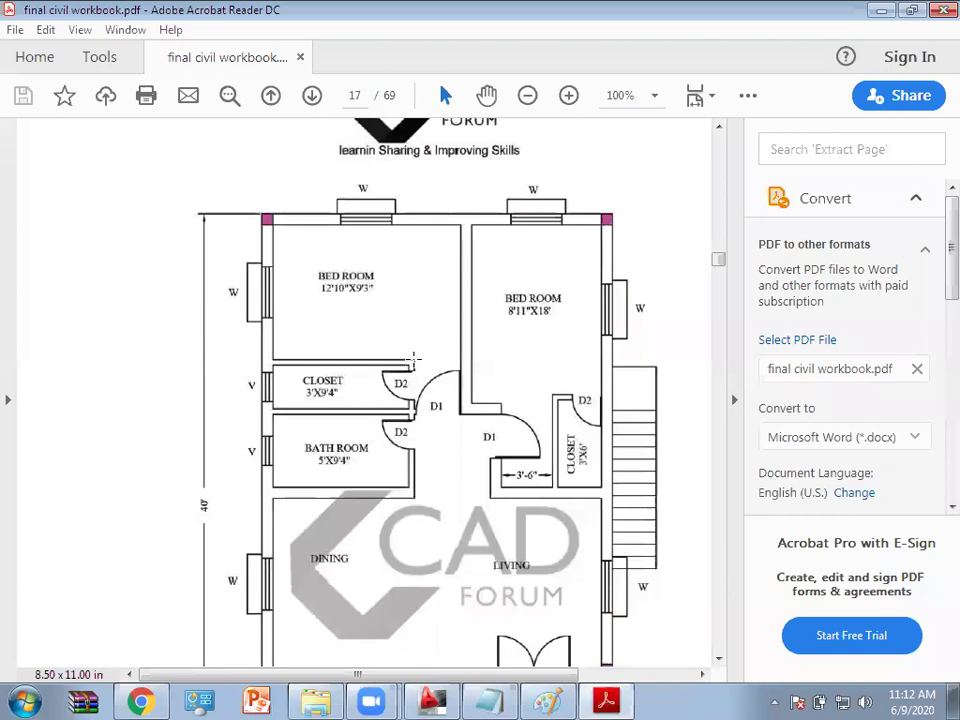
{"action": "left_click", "coordinate": [26, 700]}
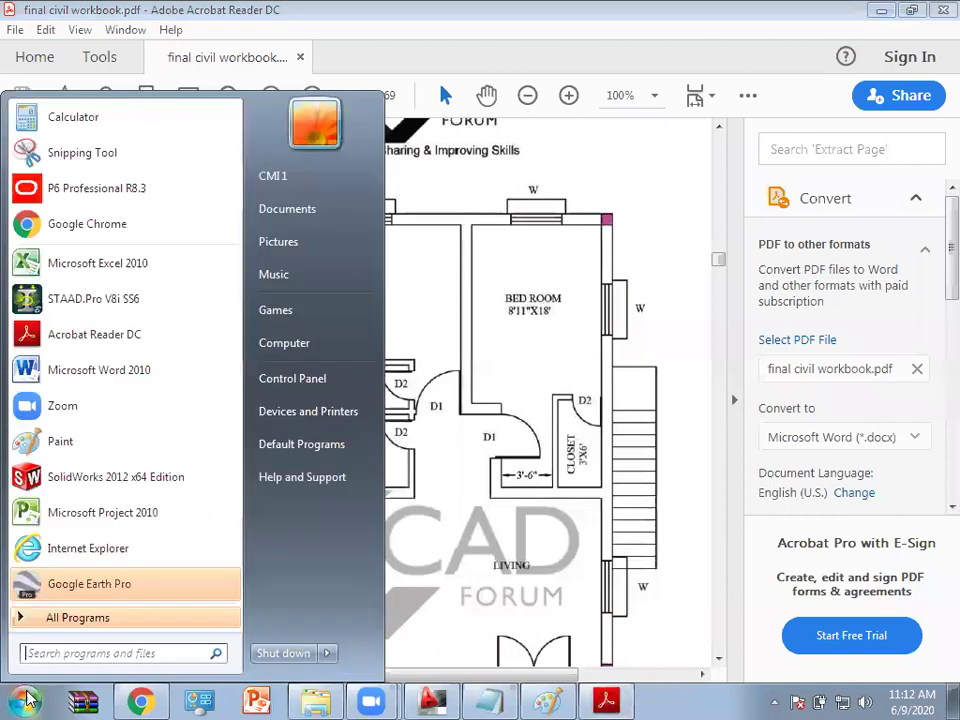
{"action": "left_click", "coordinate": [55, 117]}
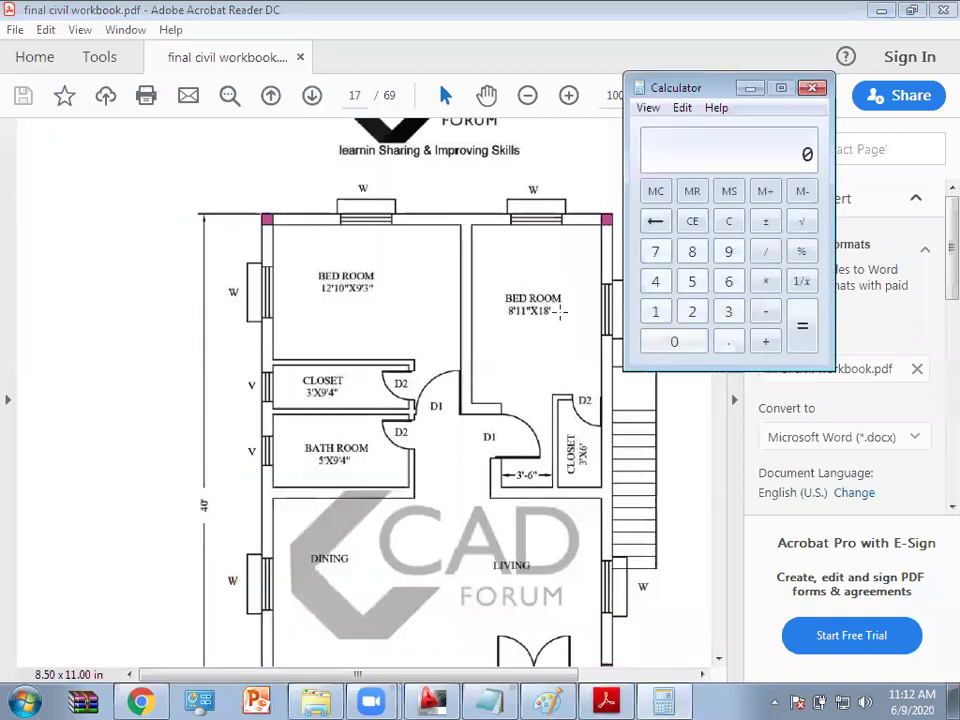
Step: Total 9 + 9 + 9 + 10 + 11 to 48 in Calculator
{"action": "type", "text": "12"}
{"action": "key", "text": "Escape"}
{"action": "type", "text": "9 "}
{"action": "type", "text": "+ 9"}
{"action": "key", "text": "Return"}
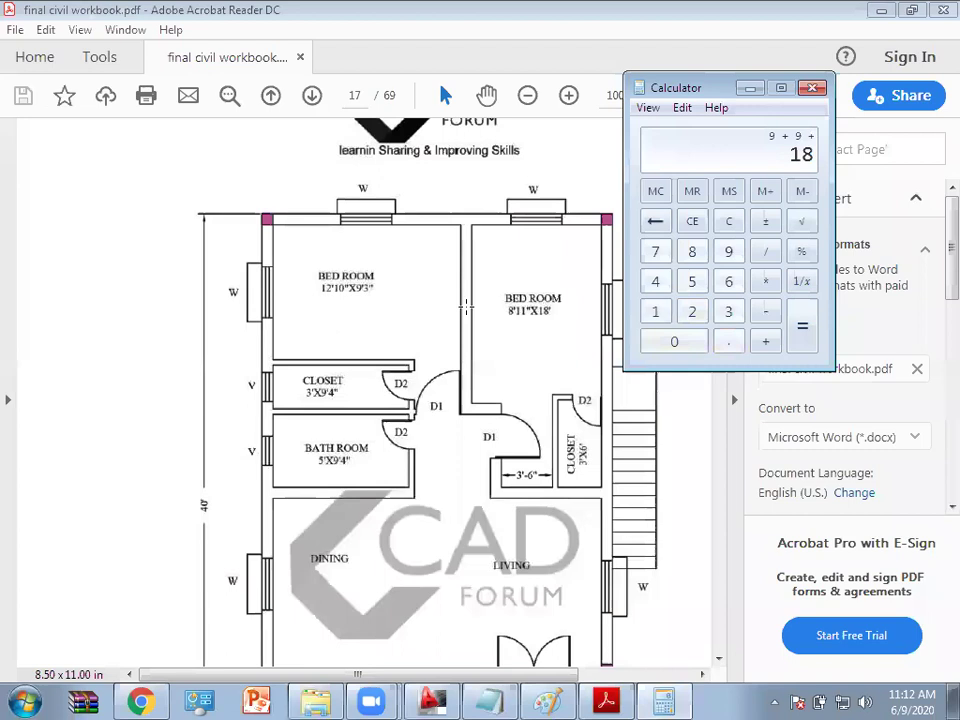
{"action": "type", "text": "9"}
{"action": "left_click", "coordinate": [806, 334]}
{"action": "type", "text": "+10"}
{"action": "key", "text": "Return"}
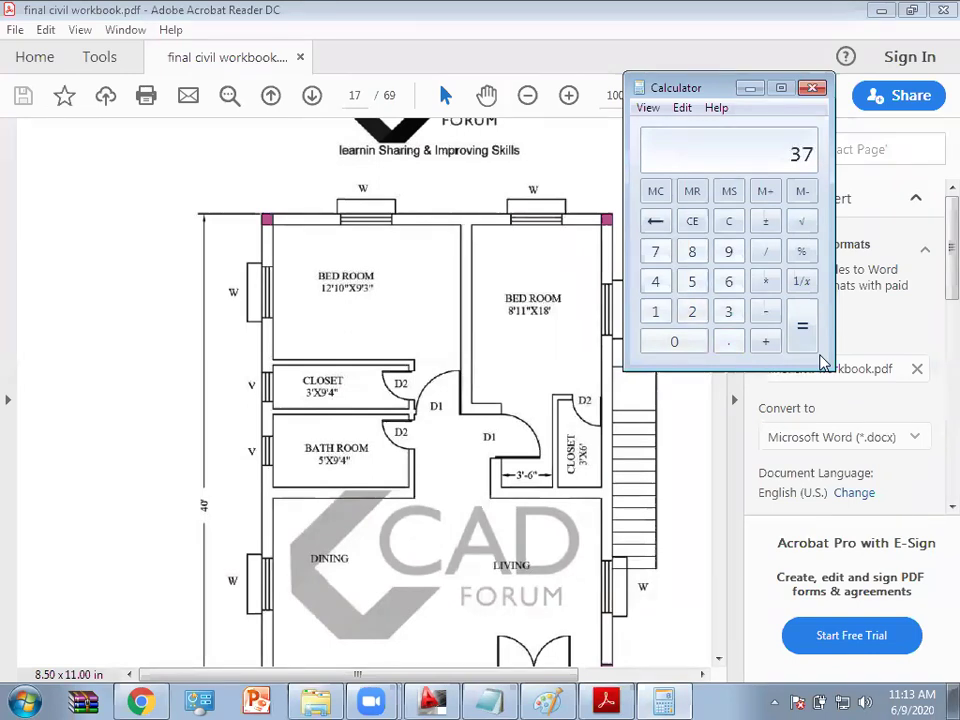
{"action": "type", "text": "+11"}
{"action": "key", "text": "Return"}
Step: Divide 48 by 4 to get 12 and by 12 to get 4, then reset the display to 0
{"action": "type", "text": "/"}
{"action": "type", "text": "4"}
{"action": "key", "text": "Return"}
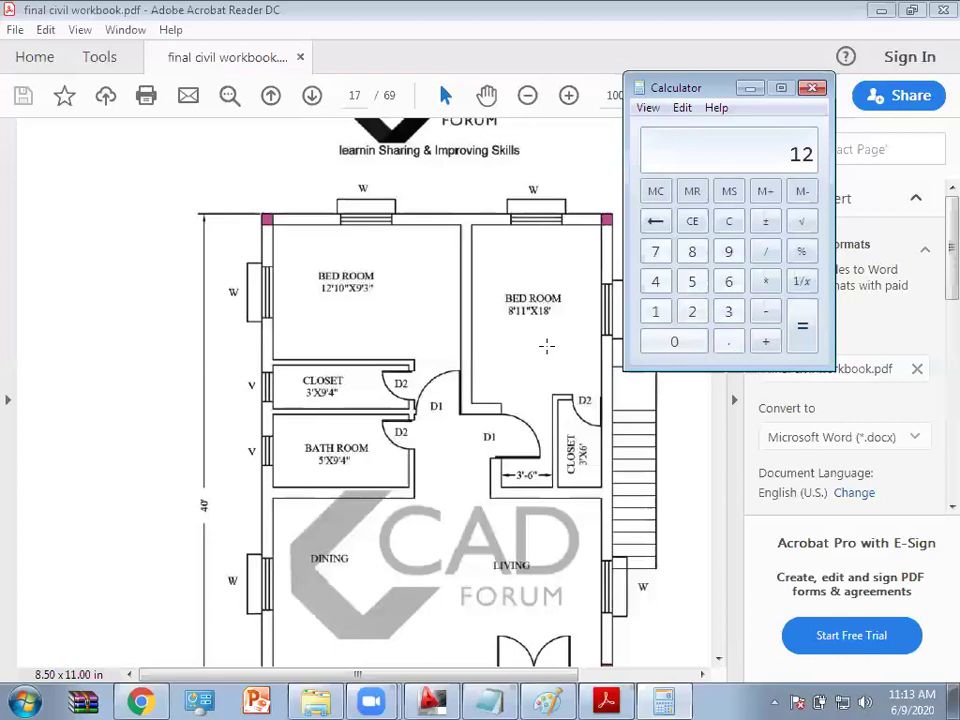
{"action": "type", "text": "@"}
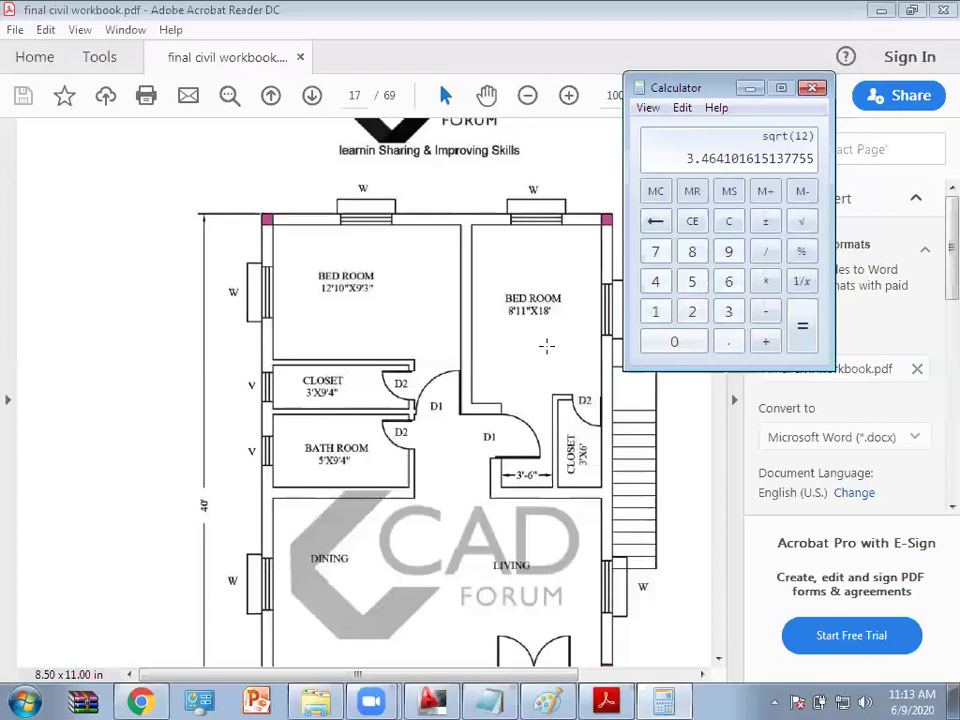
{"action": "left_click", "coordinate": [692, 221]}
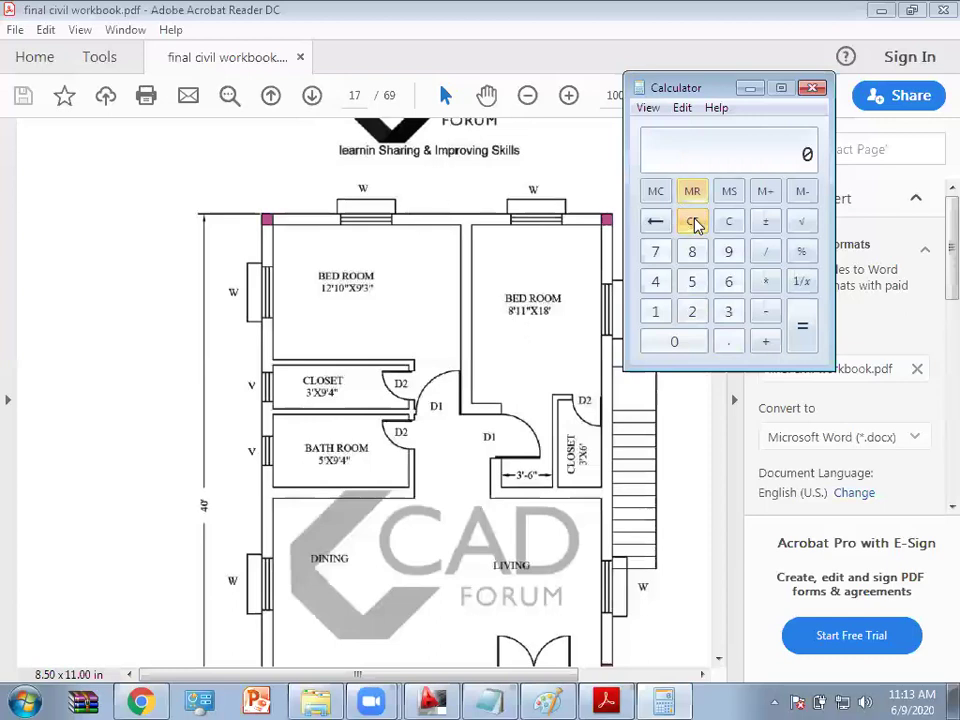
{"action": "type", "text": "48 "}
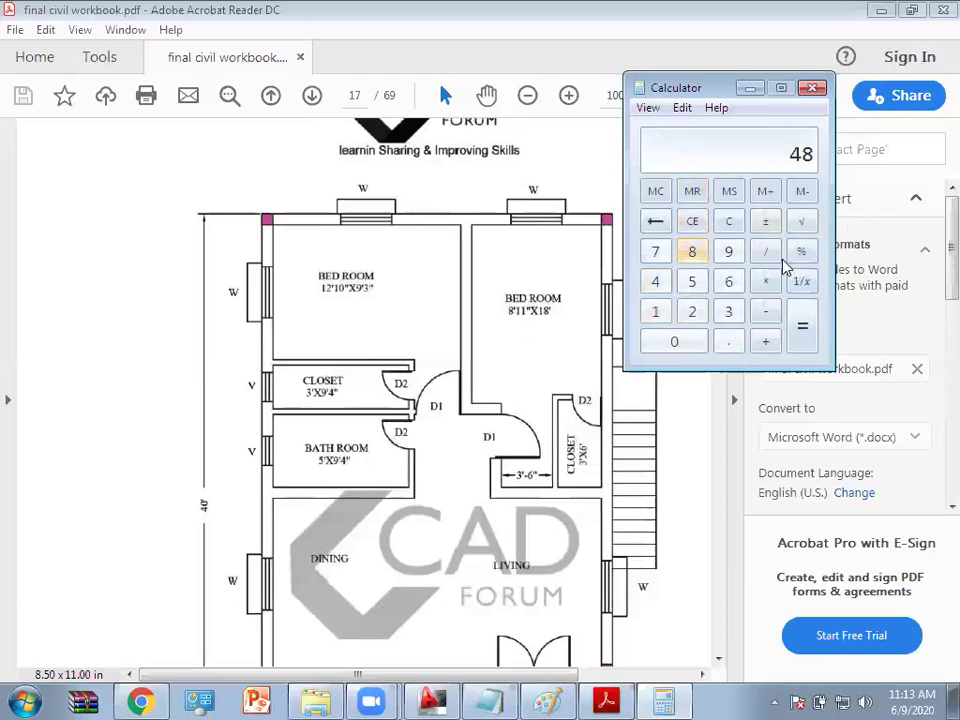
{"action": "type", "text": "/"}
{"action": "left_click", "coordinate": [654, 311]}
{"action": "left_click", "coordinate": [692, 311]}
{"action": "left_click", "coordinate": [802, 326]}
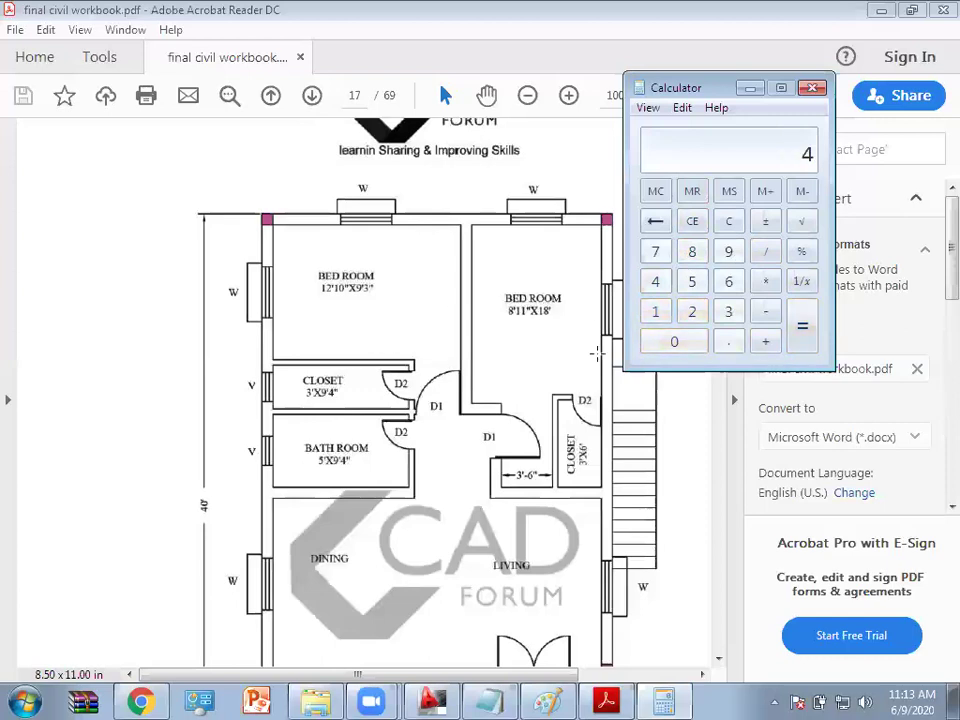
{"action": "left_click", "coordinate": [517, 318]}
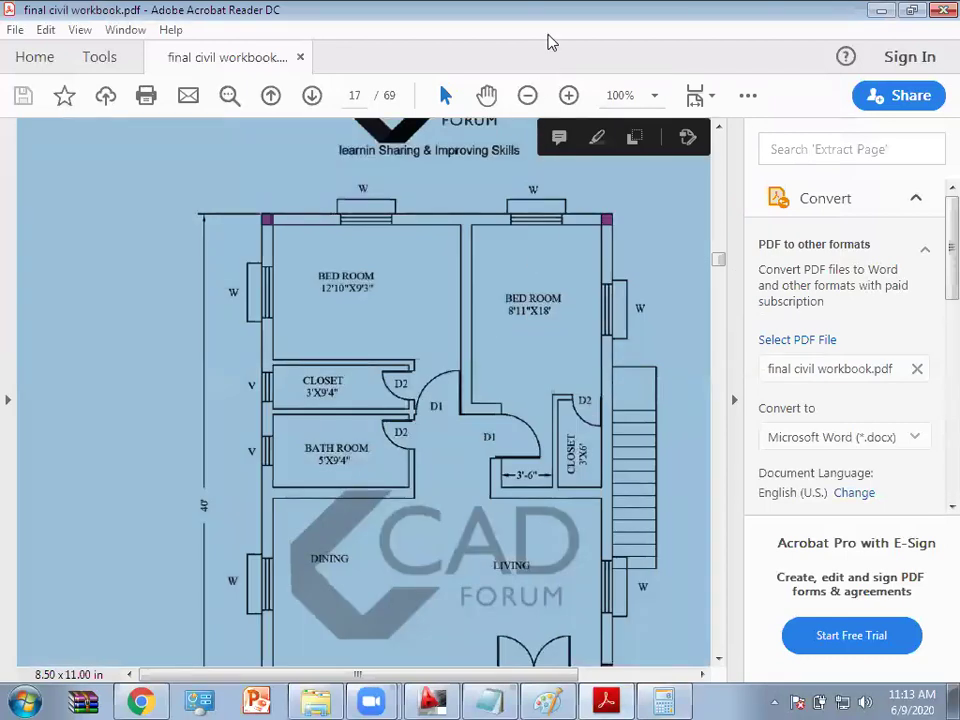
{"action": "left_click", "coordinate": [663, 700]}
{"action": "left_click", "coordinate": [801, 251]}
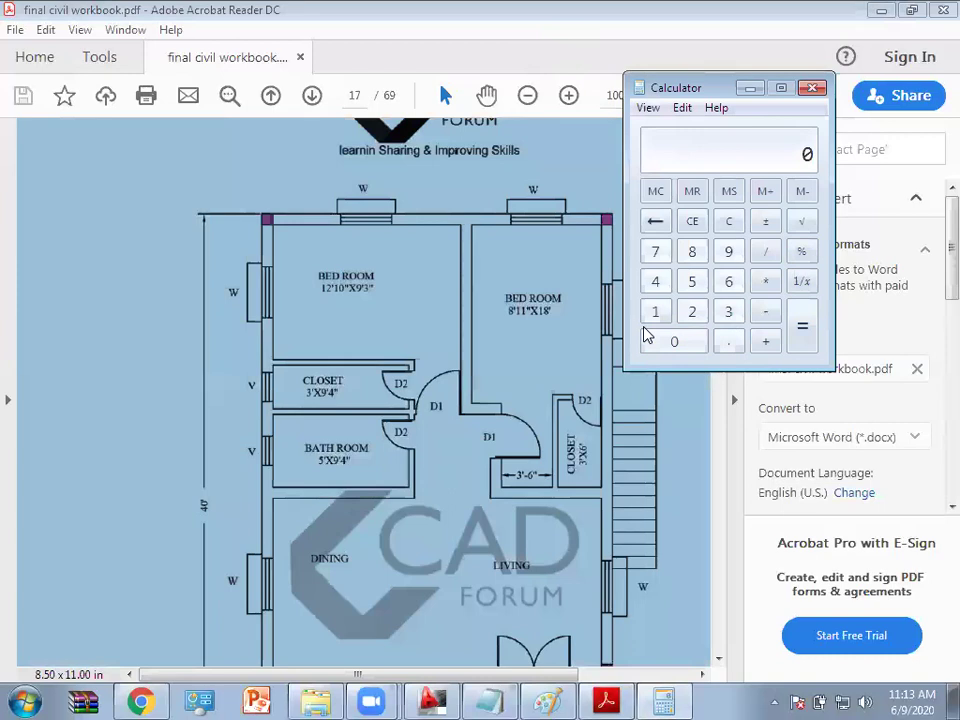
Step: Close the calculator and clear the selection tint on the PDF page
{"action": "type", "text": "24"}
{"action": "left_click", "coordinate": [812, 87]}
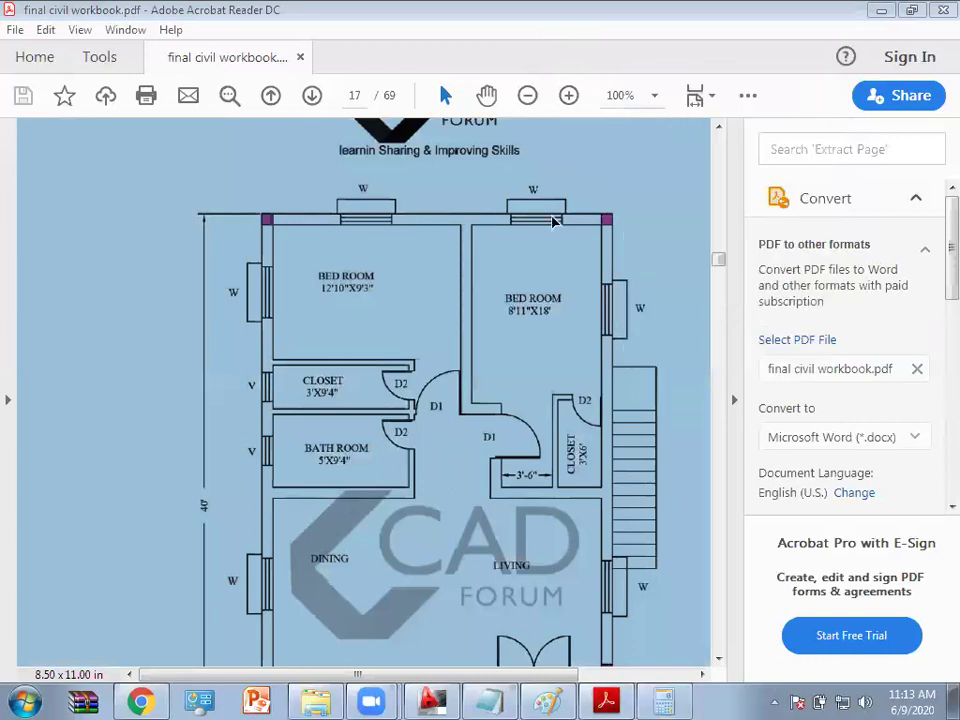
{"action": "left_click", "coordinate": [553, 221]}
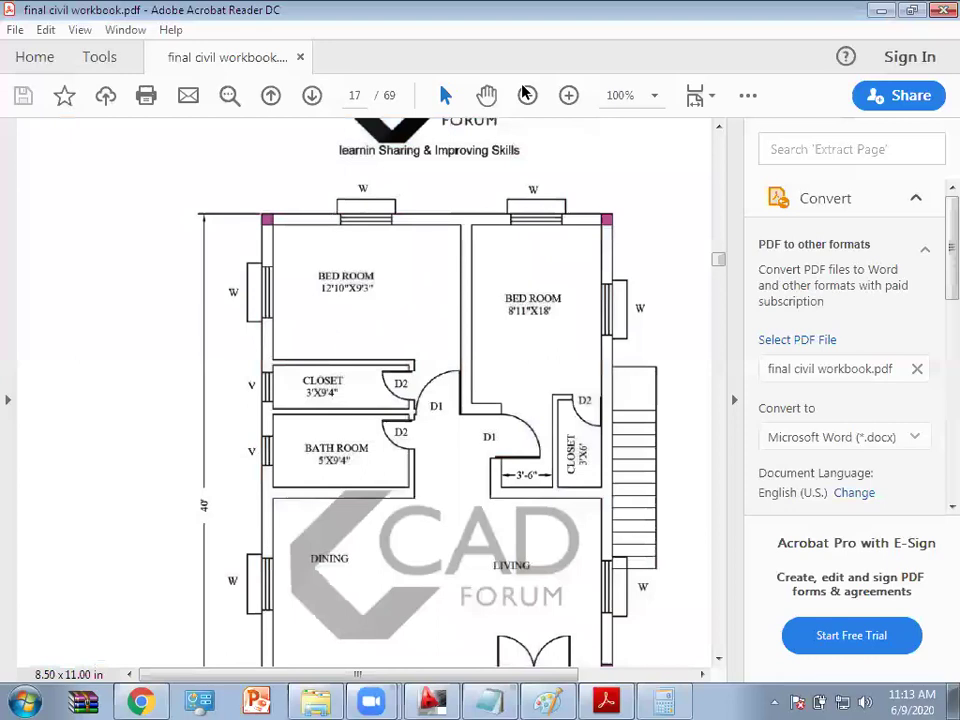
Step: Scroll the plan down to the kitchen, store and verandah, then switch to AutoCAD
{"action": "scroll", "coordinate": [634, 178], "scroll_direction": "down", "scroll_amount": 3}
{"action": "scroll", "coordinate": [634, 178], "scroll_direction": "down", "scroll_amount": 2}
{"action": "scroll", "coordinate": [279, 240], "scroll_direction": "up", "scroll_amount": 3}
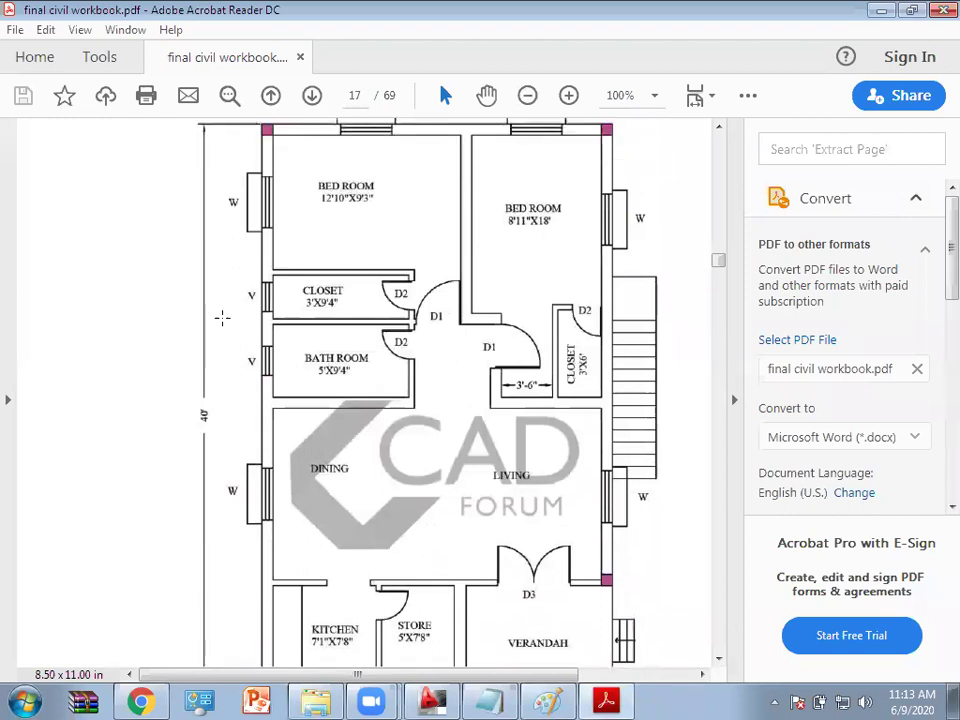
{"action": "scroll", "coordinate": [221, 315], "scroll_direction": "down", "scroll_amount": 1}
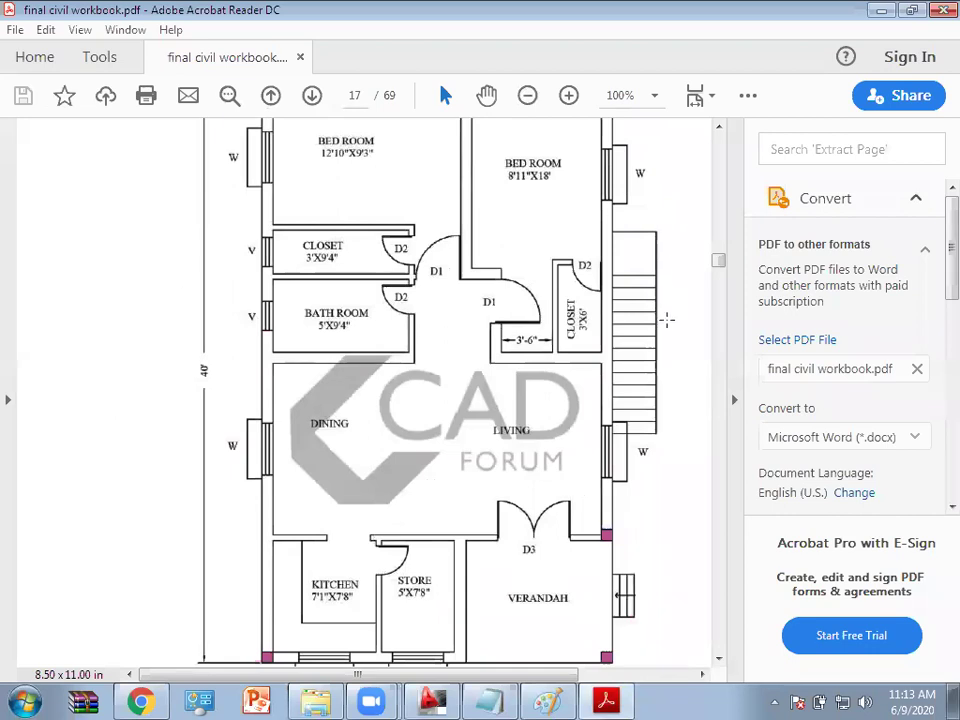
{"action": "scroll", "coordinate": [495, 126], "scroll_direction": "up", "scroll_amount": 1}
{"action": "scroll", "coordinate": [307, 128], "scroll_direction": "down", "scroll_amount": 1, "text": "ctrl"}
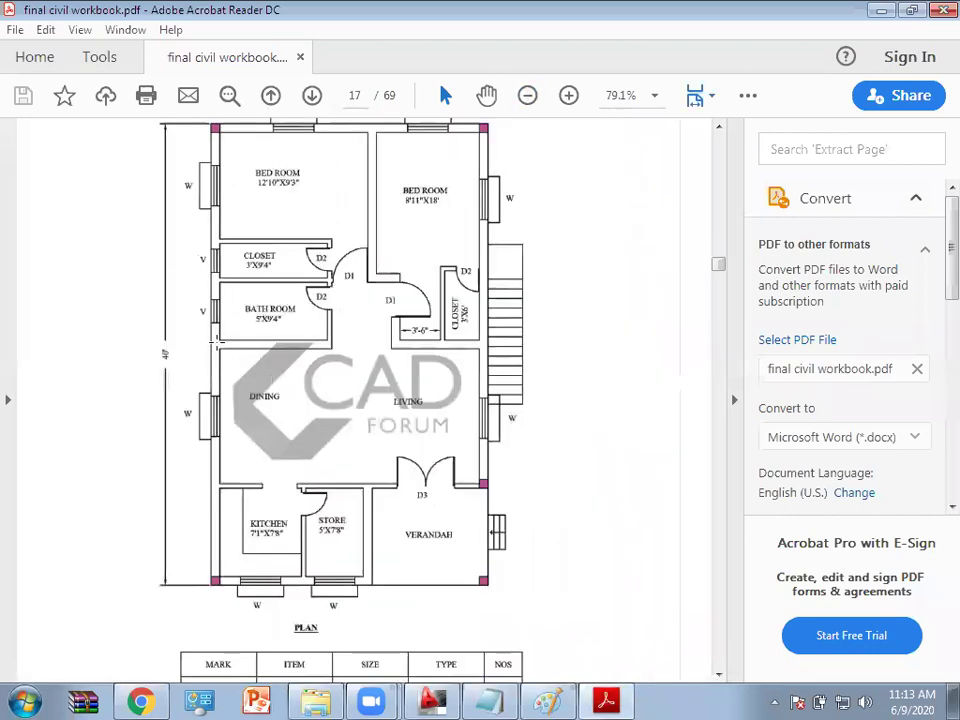
{"action": "scroll", "coordinate": [175, 250], "scroll_direction": "up", "scroll_amount": 1}
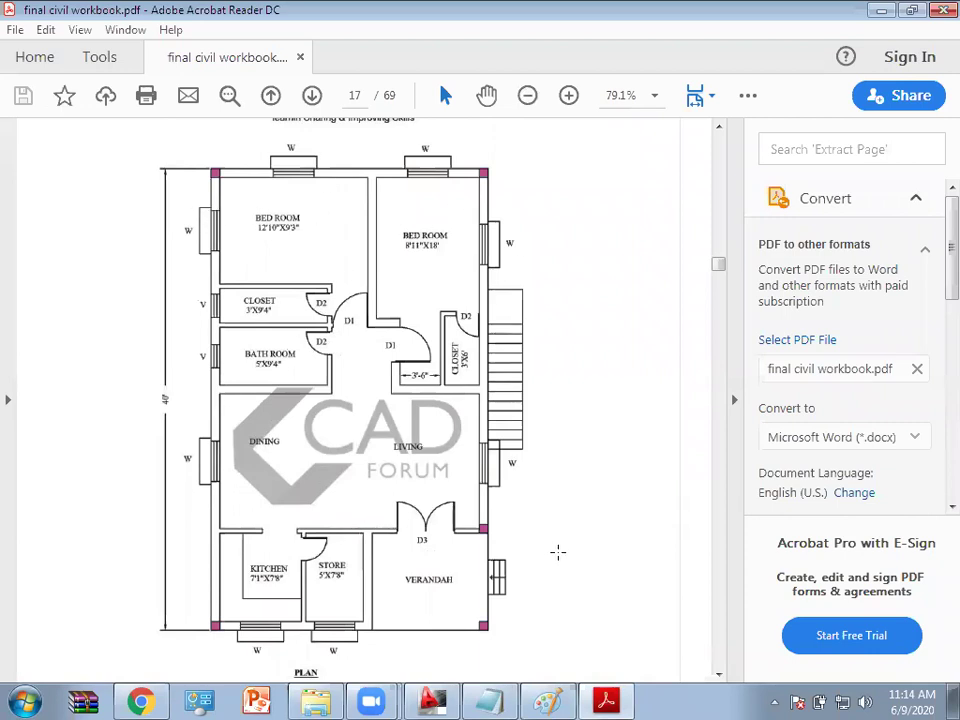
{"action": "key", "text": "alt+Tab"}
Step: Confirm Drawing Units as Engineering length with Inches scale using UN
{"action": "type", "text": "un"}
{"action": "key", "text": "space"}
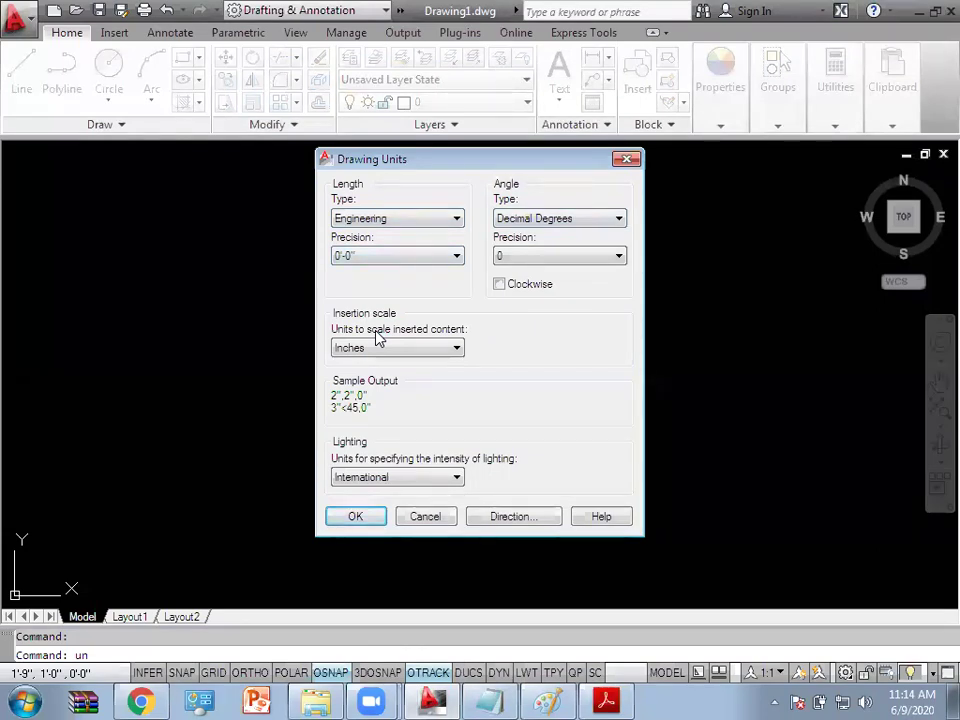
{"action": "left_click", "coordinate": [362, 518]}
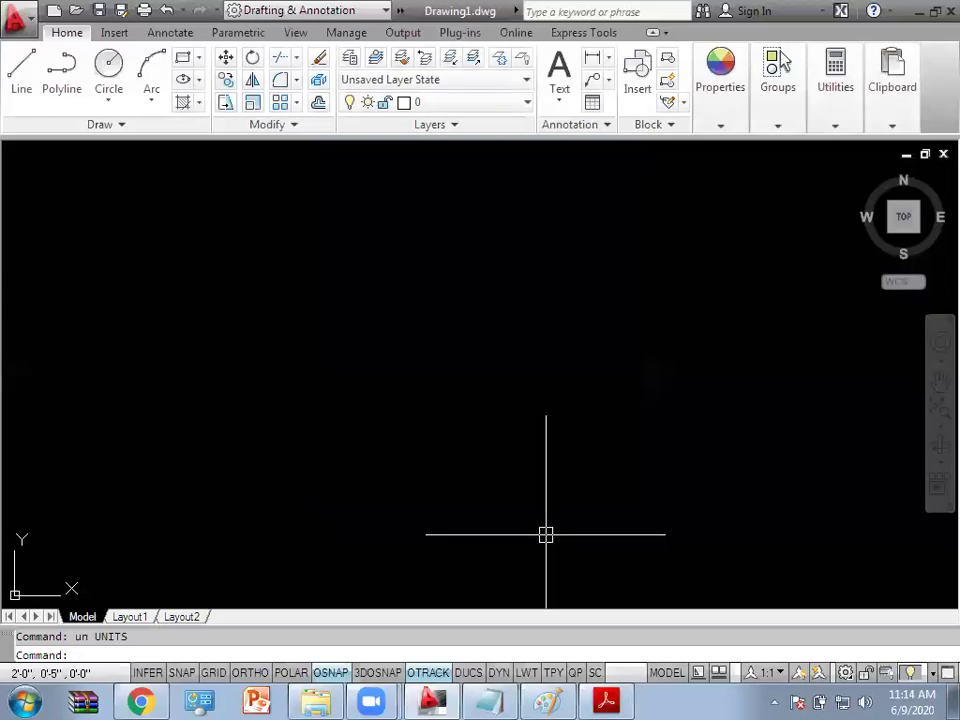
Step: Cancel a stray crossing selection and bring up the DAY 7 lecture notes
{"action": "left_click", "coordinate": [549, 578]}
{"action": "left_click", "coordinate": [300, 245]}
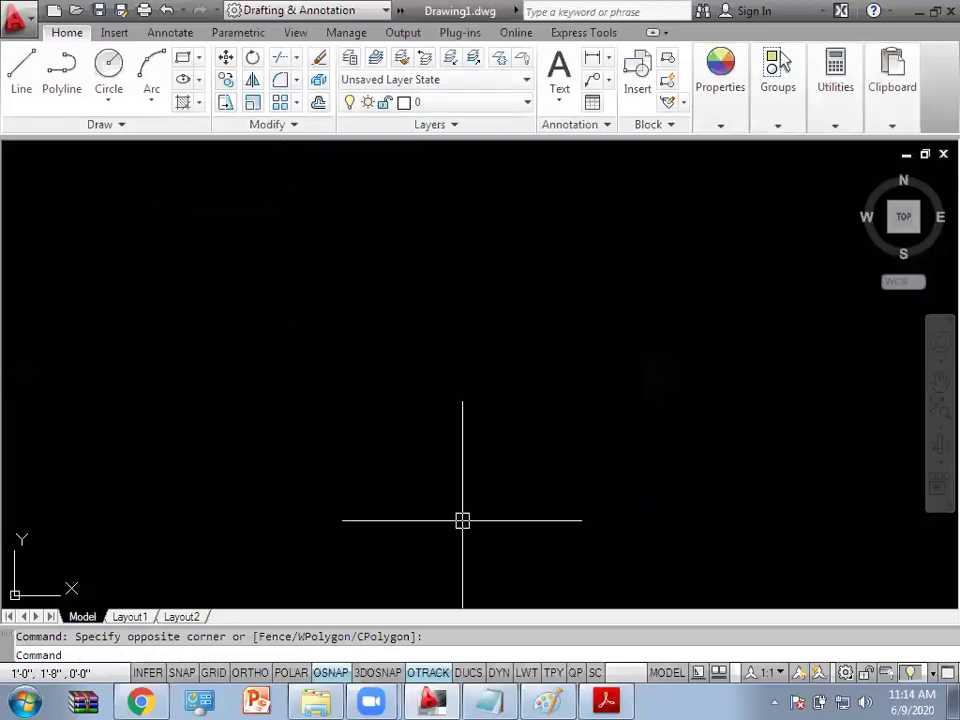
{"action": "key", "text": "Escape"}
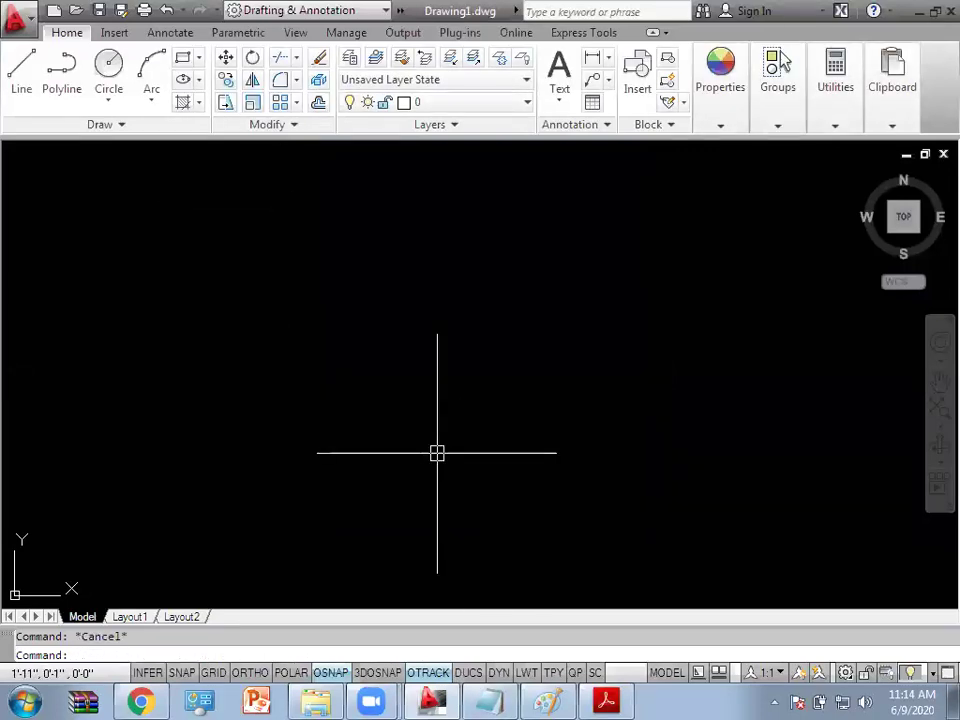
{"action": "left_click", "coordinate": [489, 700]}
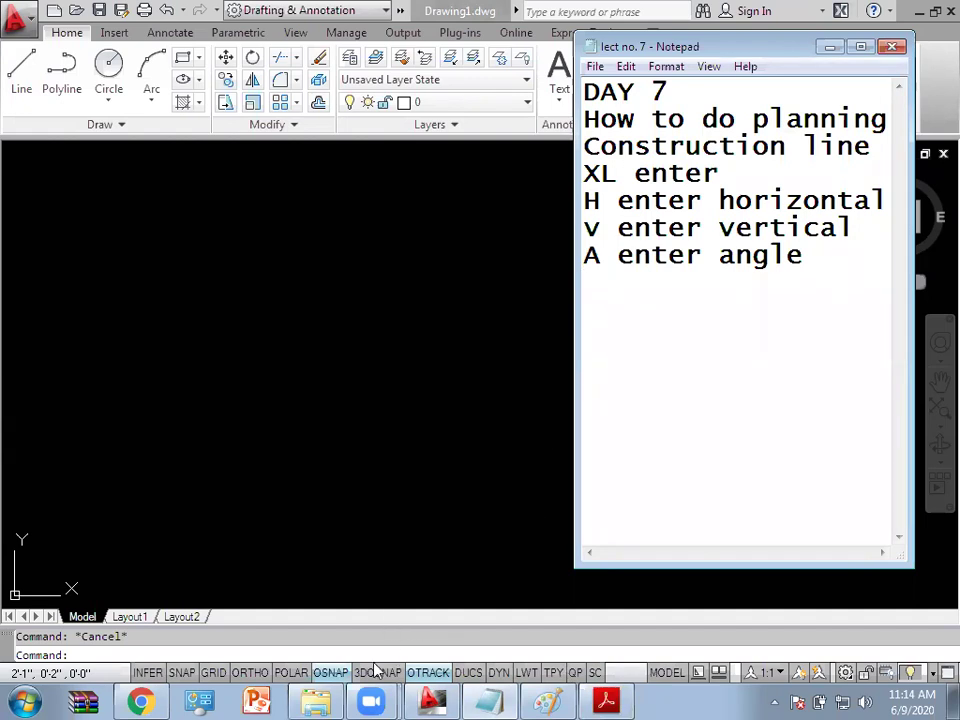
Step: Check the floor plan's dimensions in the PDF, then minimise it
{"action": "left_click", "coordinate": [605, 700]}
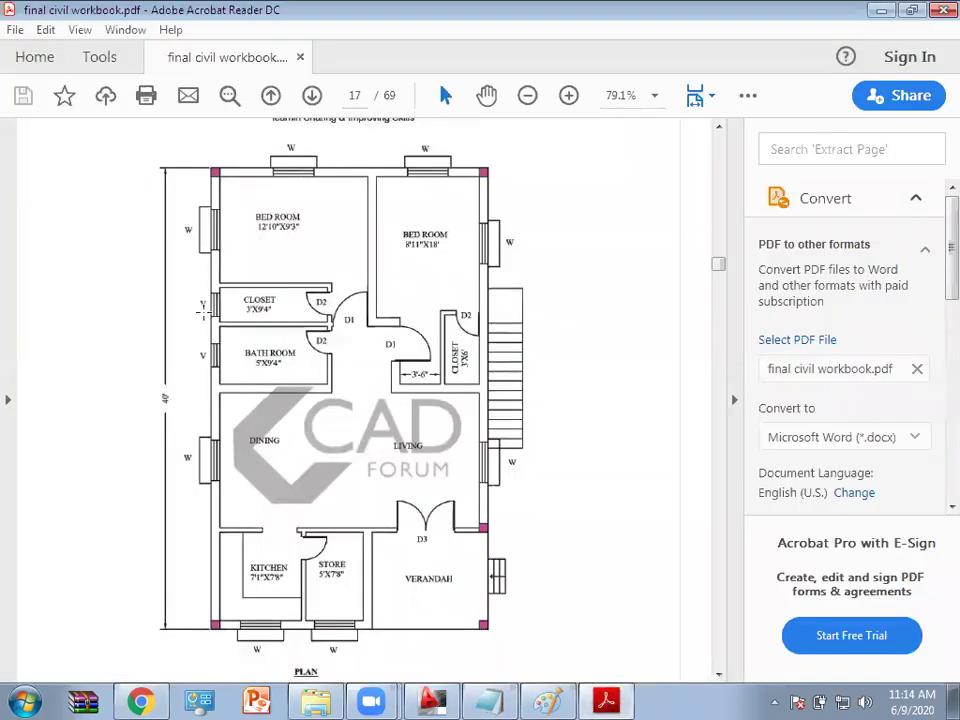
{"action": "left_click_drag", "start_coordinate": [139, 369], "coordinate": [204, 450]}
{"action": "left_click", "coordinate": [317, 396]}
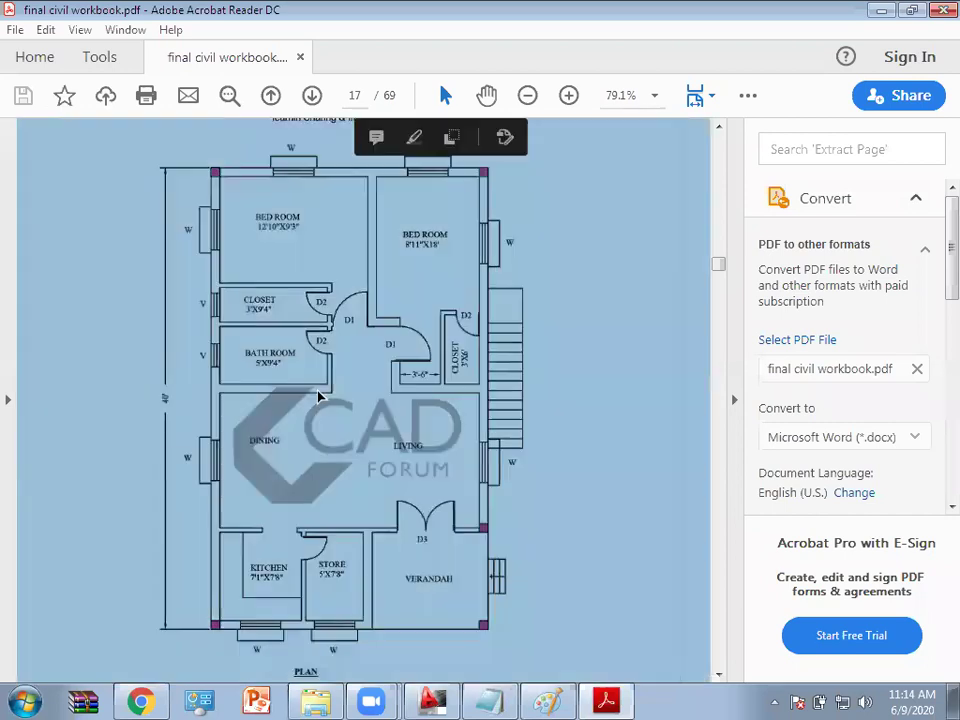
{"action": "left_click", "coordinate": [580, 449]}
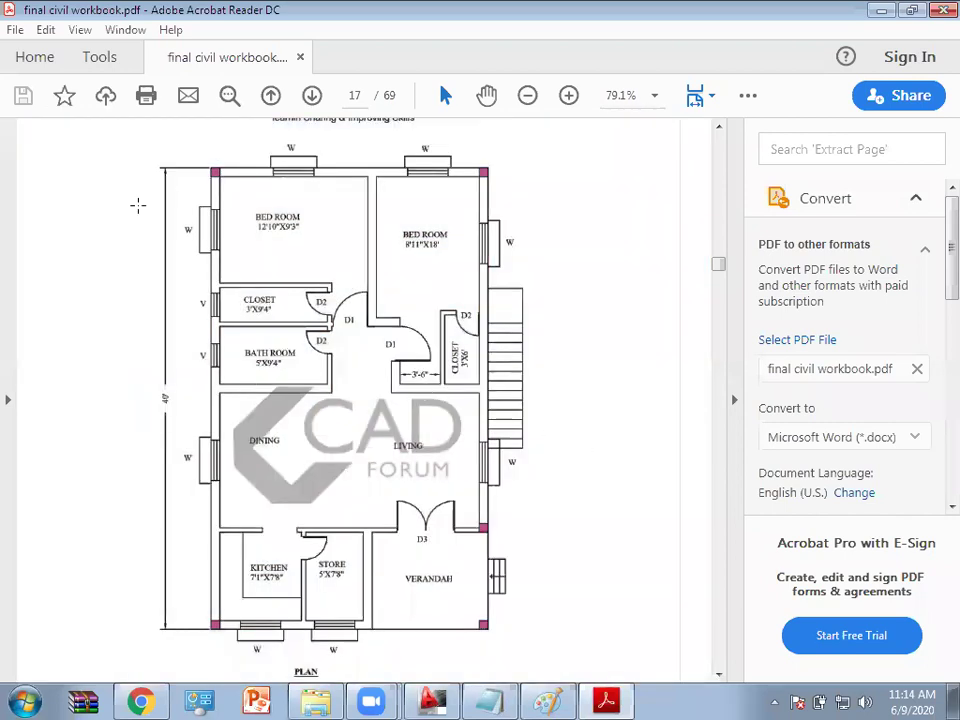
{"action": "left_click", "coordinate": [604, 700]}
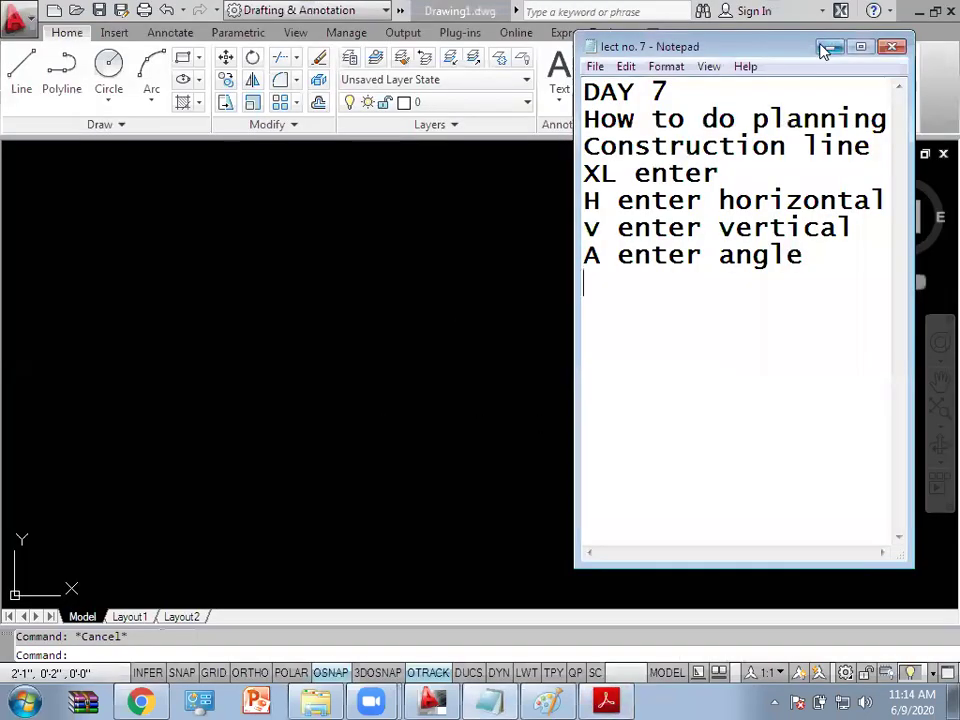
Step: Start a LINE in AutoCAD and place the first wall line's starting point
{"action": "left_click", "coordinate": [416, 341]}
{"action": "type", "text": "l"}
{"action": "key", "text": "Return"}
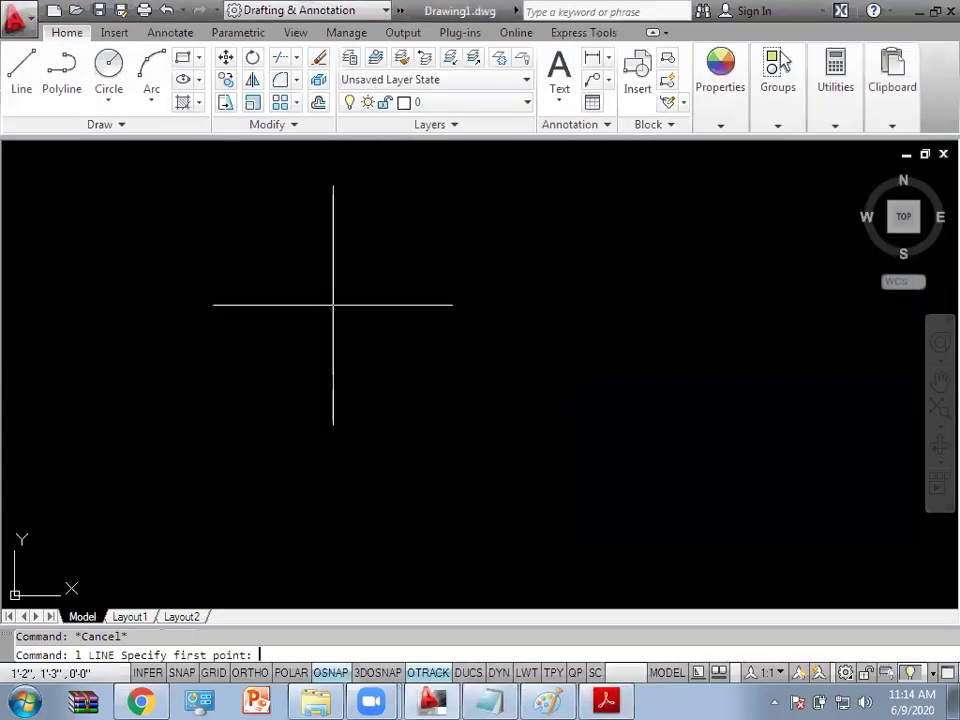
{"action": "left_click", "coordinate": [309, 563]}
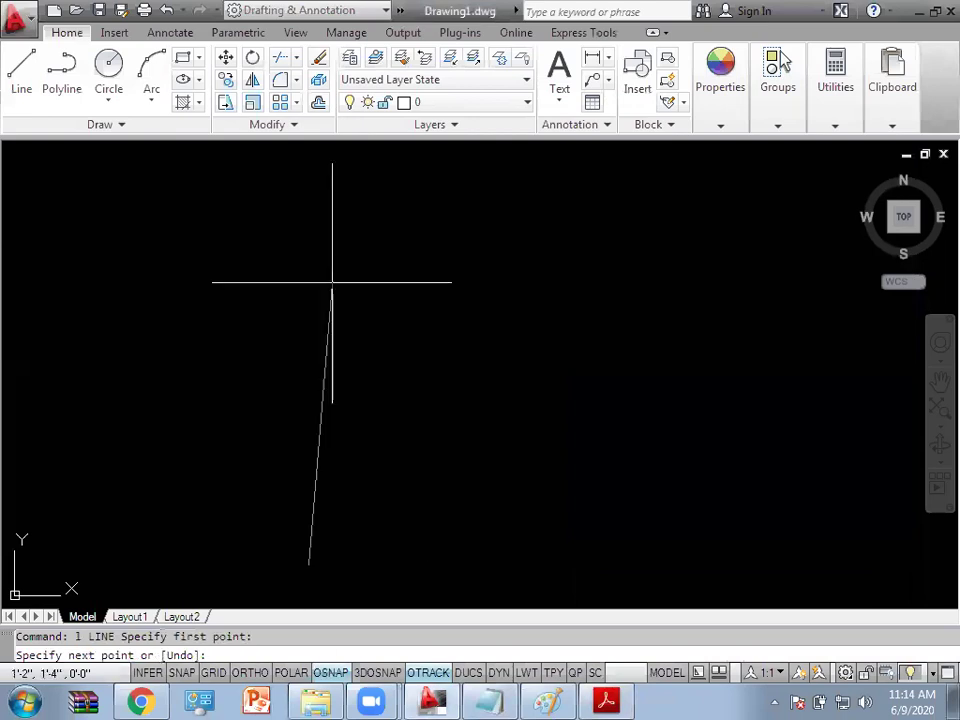
{"action": "left_click", "coordinate": [503, 700]}
Step: Correct the new note to read 40' with a foot mark and minimise Notepad
{"action": "type", "text": "40"}
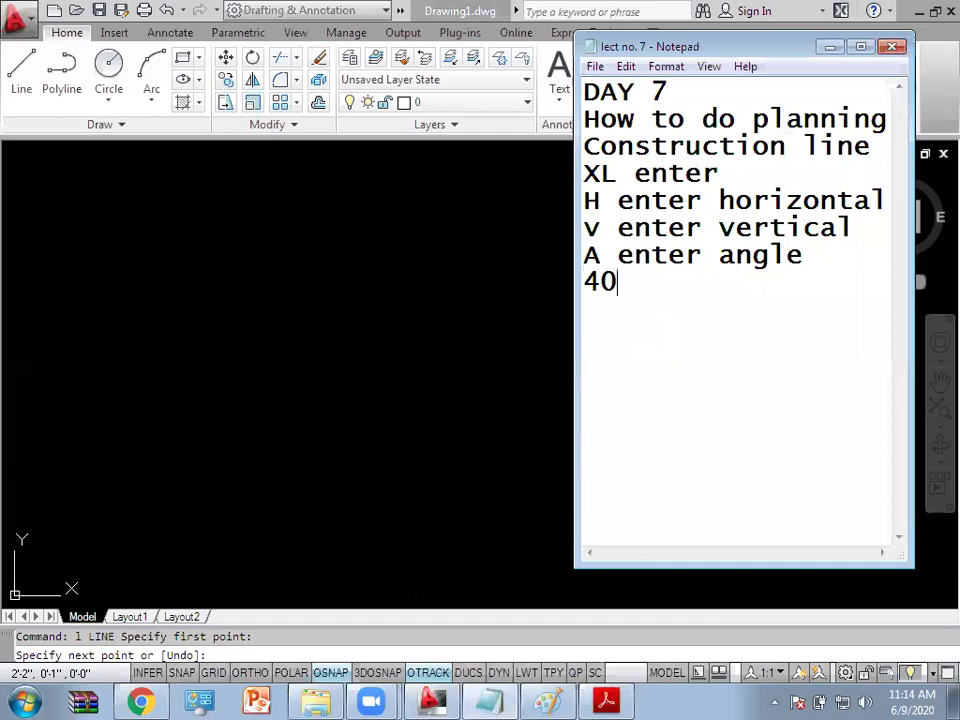
{"action": "type", "text": "'"}
{"action": "key", "text": "BackSpace"}
{"action": "type", "text": "\""}
{"action": "key", "text": "BackSpace"}
{"action": "type", "text": "'"}
{"action": "left_click", "coordinate": [829, 46]}
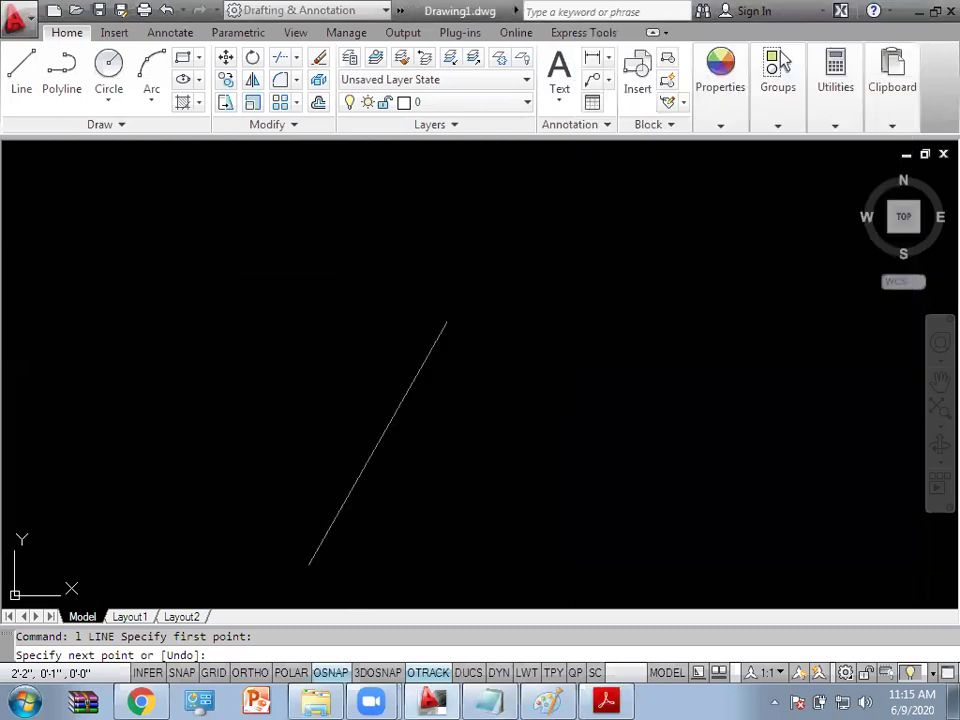
Step: With Ortho on, draw a straight vertical 40' line, then bring the DAY 7 notes back up
{"action": "key", "text": "F8"}
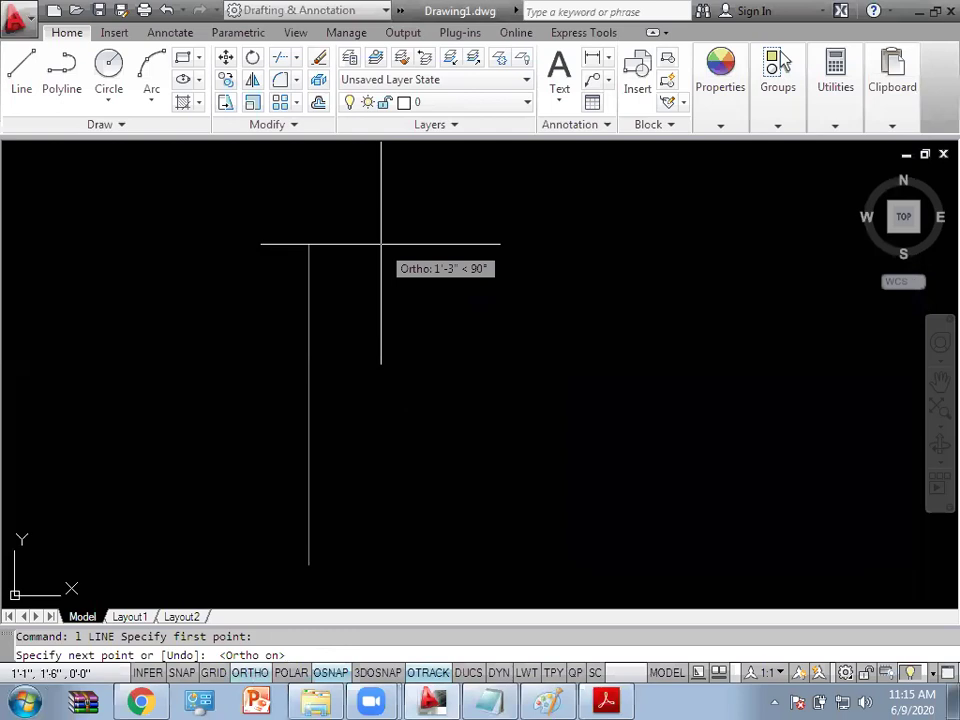
{"action": "type", "text": "40'"}
{"action": "key", "text": "Return"}
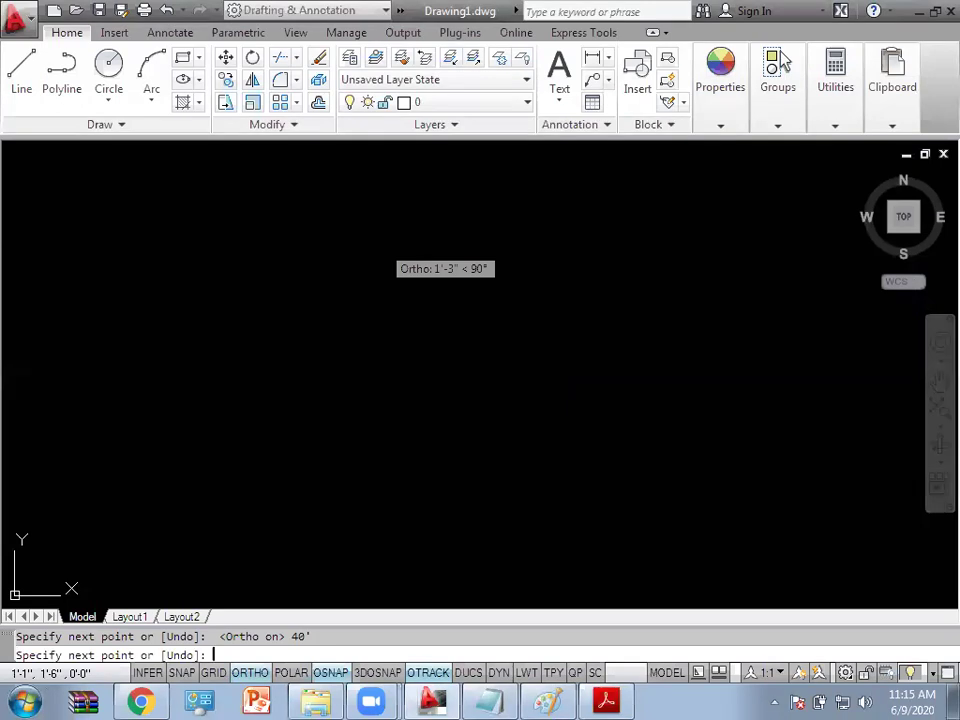
{"action": "key", "text": "Escape"}
{"action": "middle_click_drag", "start_coordinate": [311, 440], "coordinate": [356, 443]}
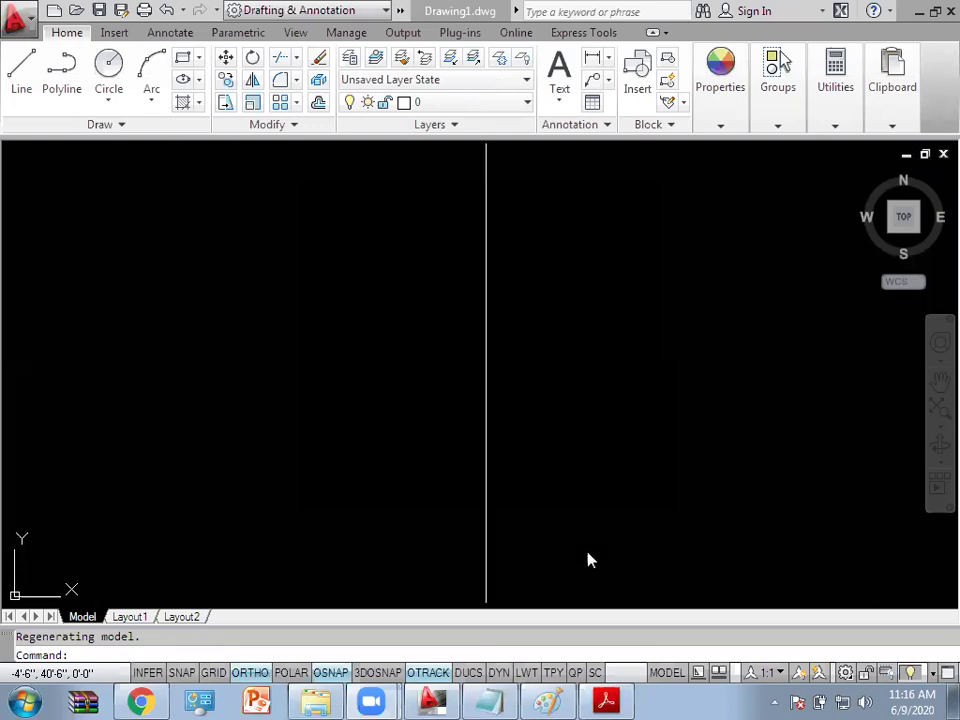
{"action": "key", "text": "alt+Tab"}
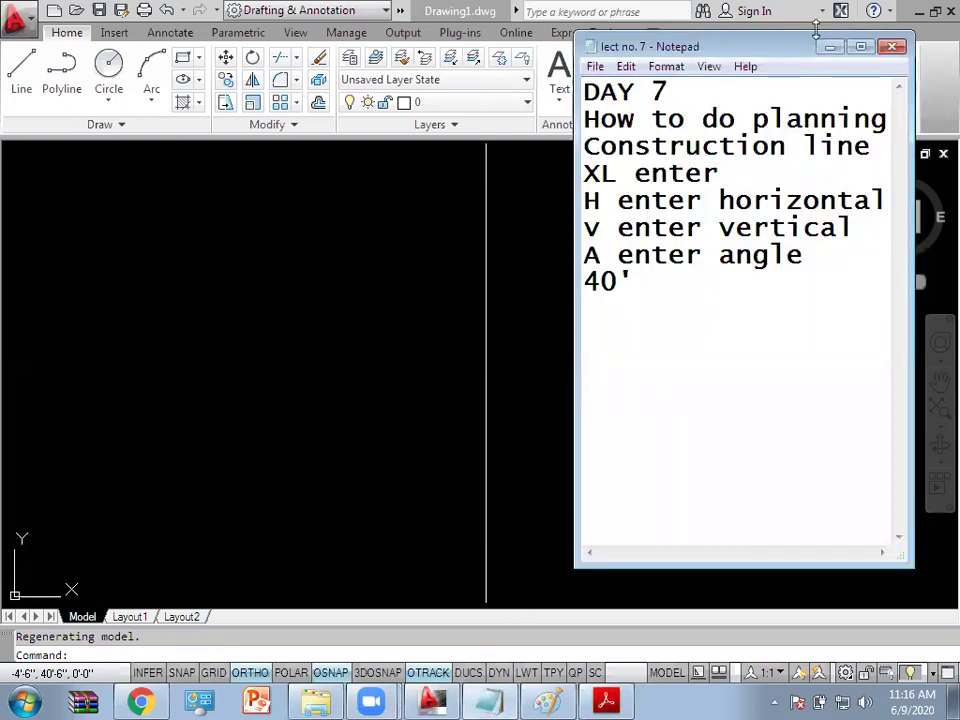
Step: Pan and zoom the view to bring the existing vertical line near the centre
{"action": "left_click", "coordinate": [510, 343]}
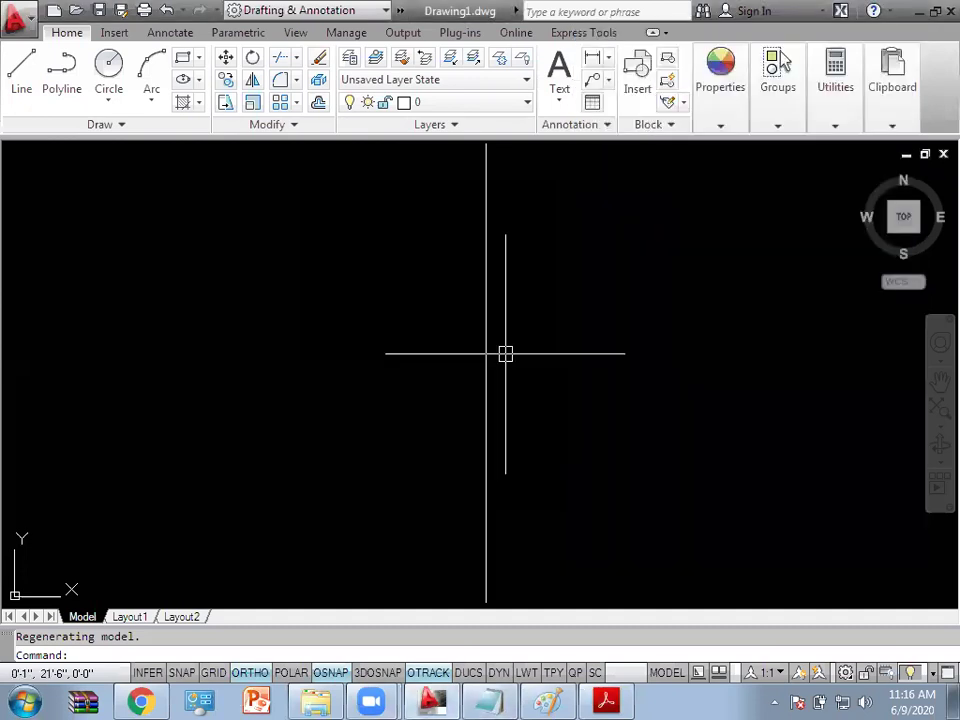
{"action": "scroll", "coordinate": [253, 362], "scroll_direction": "up", "scroll_amount": 4}
{"action": "middle_click_drag", "start_coordinate": [229, 396], "coordinate": [253, 456]}
{"action": "scroll", "coordinate": [253, 456], "scroll_direction": "down", "scroll_amount": 1}
{"action": "mouse_move", "coordinate": [321, 471]}
{"action": "middle_mouse_down"}
{"action": "mouse_move", "coordinate": [319, 491]}
{"action": "mouse_move", "coordinate": [266, 520]}
{"action": "middle_mouse_up"}
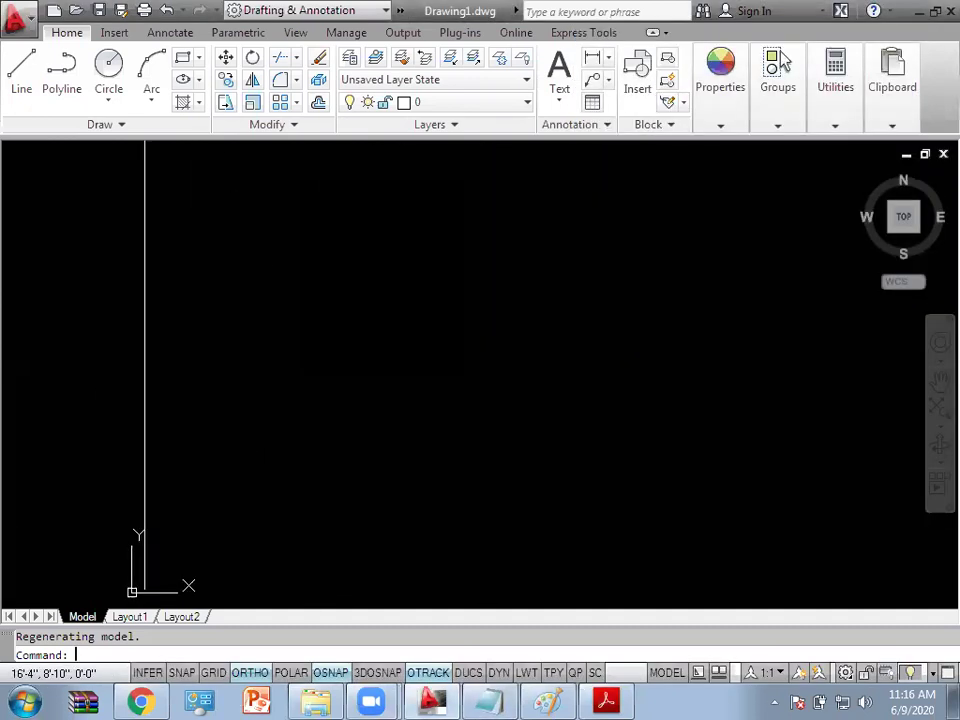
{"action": "key", "text": "Escape"}
{"action": "scroll", "coordinate": [272, 403], "scroll_direction": "down", "scroll_amount": 2}
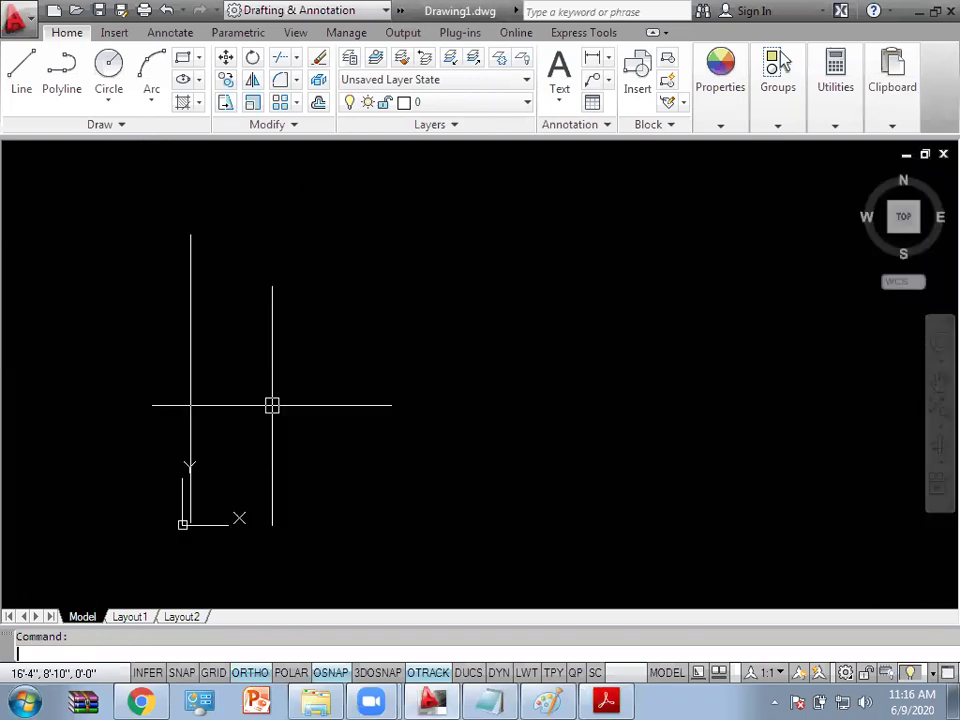
{"action": "middle_click_drag", "start_coordinate": [264, 417], "coordinate": [311, 403]}
{"action": "scroll", "coordinate": [311, 403], "scroll_direction": "up", "scroll_amount": 2}
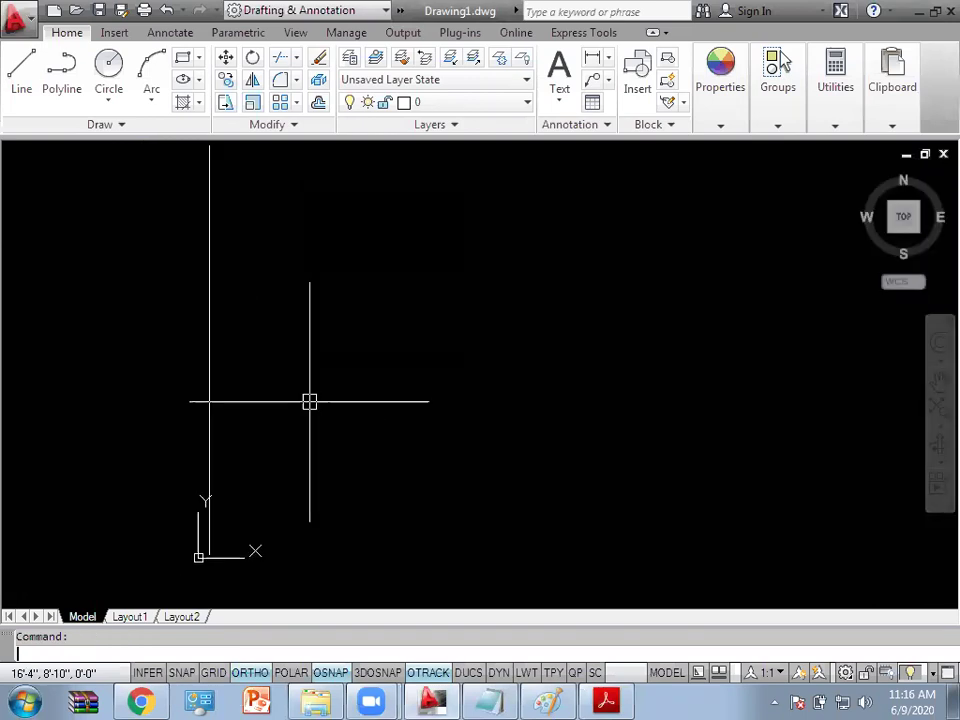
Step: Draw a new line from a picked point with a 40' length
{"action": "type", "text": "l"}
{"action": "key", "text": "Return"}
{"action": "left_click", "coordinate": [353, 478]}
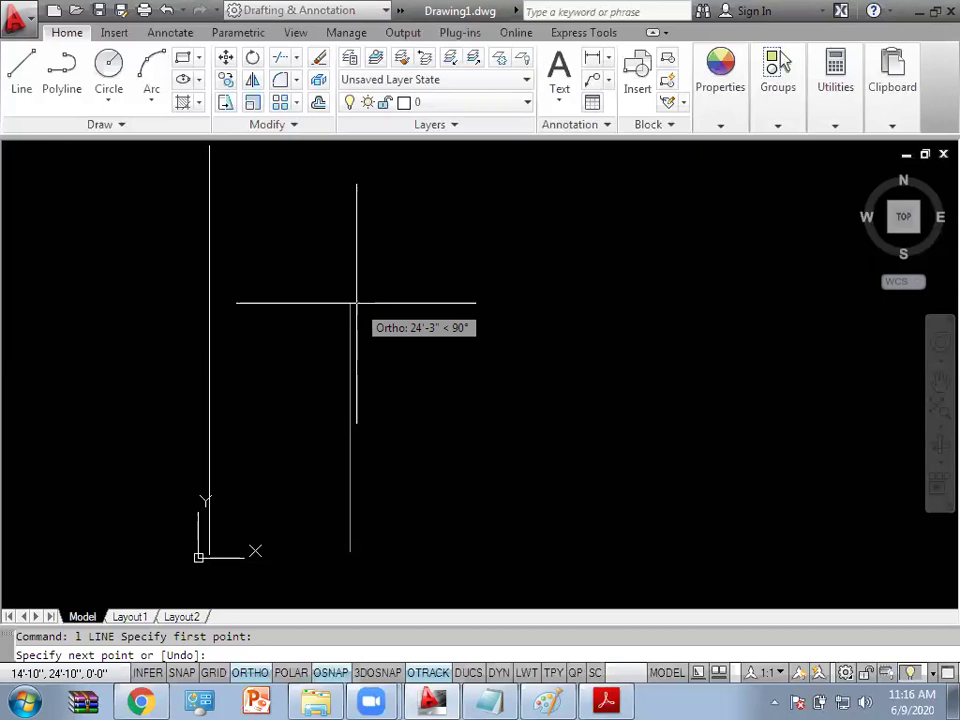
{"action": "type", "text": "40"}
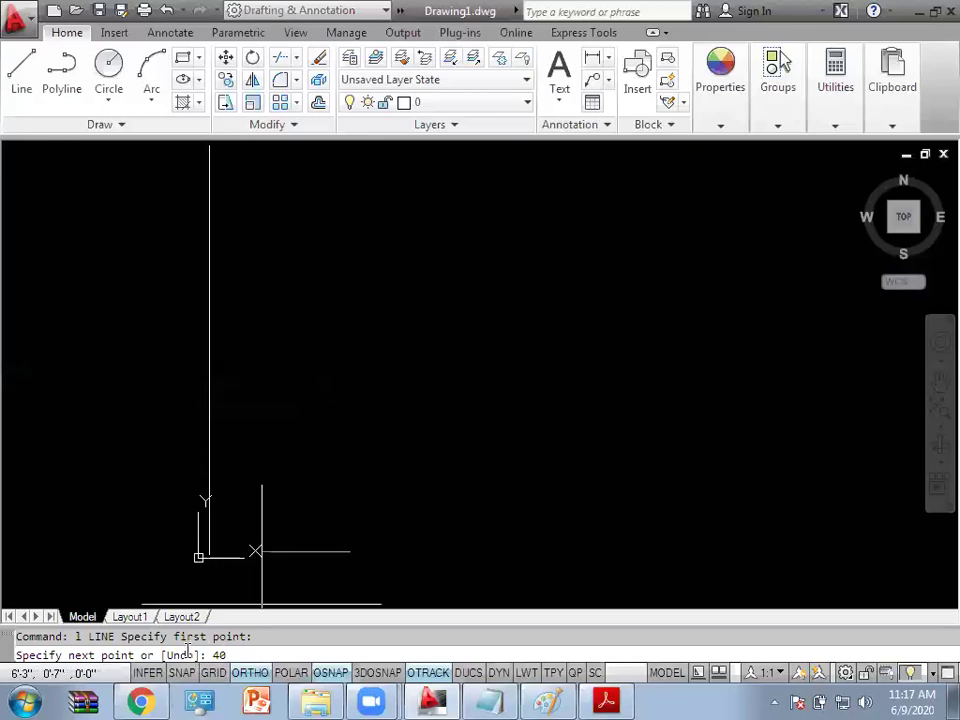
{"action": "double_click", "coordinate": [226, 655]}
{"action": "left_click", "coordinate": [257, 653]}
{"action": "type", "text": "'"}
{"action": "key", "text": "Return"}
Step: Window-select the stray horizontal line and delete it
{"action": "scroll", "coordinate": [357, 332], "scroll_direction": "down", "scroll_amount": 5}
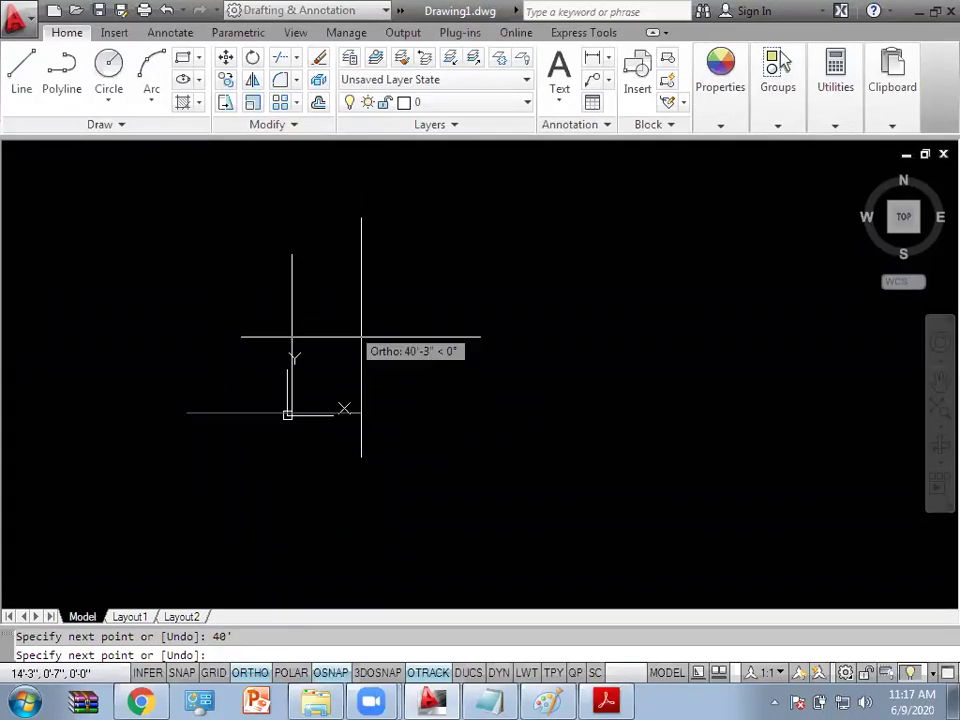
{"action": "key", "text": "Escape"}
{"action": "left_click", "coordinate": [257, 471]}
{"action": "left_click", "coordinate": [193, 354]}
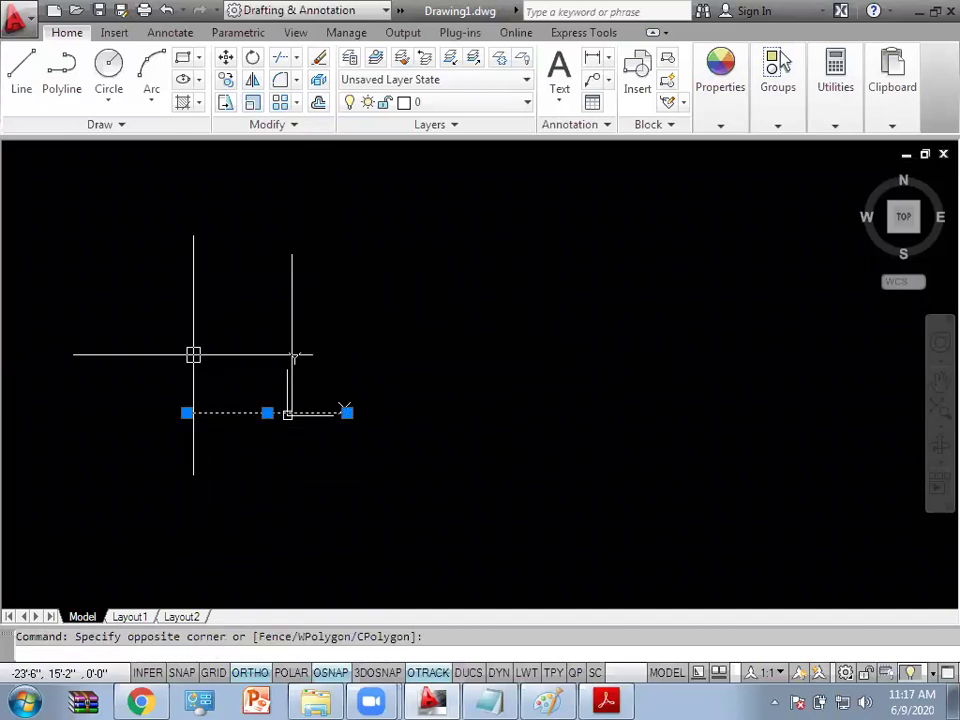
{"action": "key", "text": "Delete"}
Step: Draw a second 40' vertical line to the right of the first
{"action": "type", "text": "1;"}
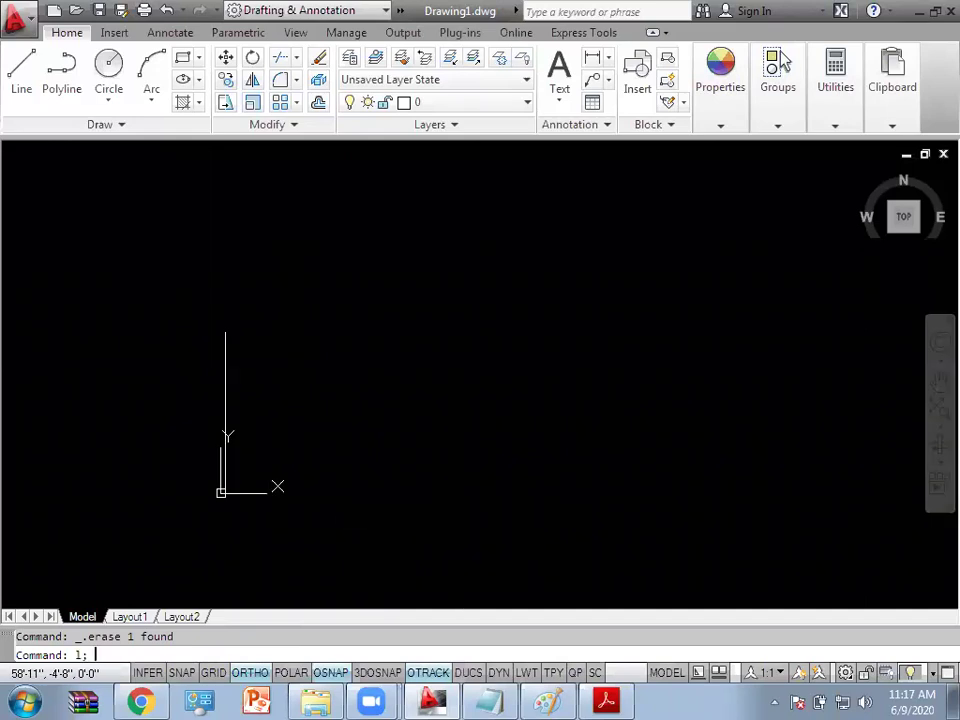
{"action": "key", "text": "Return"}
{"action": "key", "text": "Escape"}
{"action": "type", "text": "l"}
{"action": "key", "text": "Return"}
{"action": "left_click", "coordinate": [420, 560]}
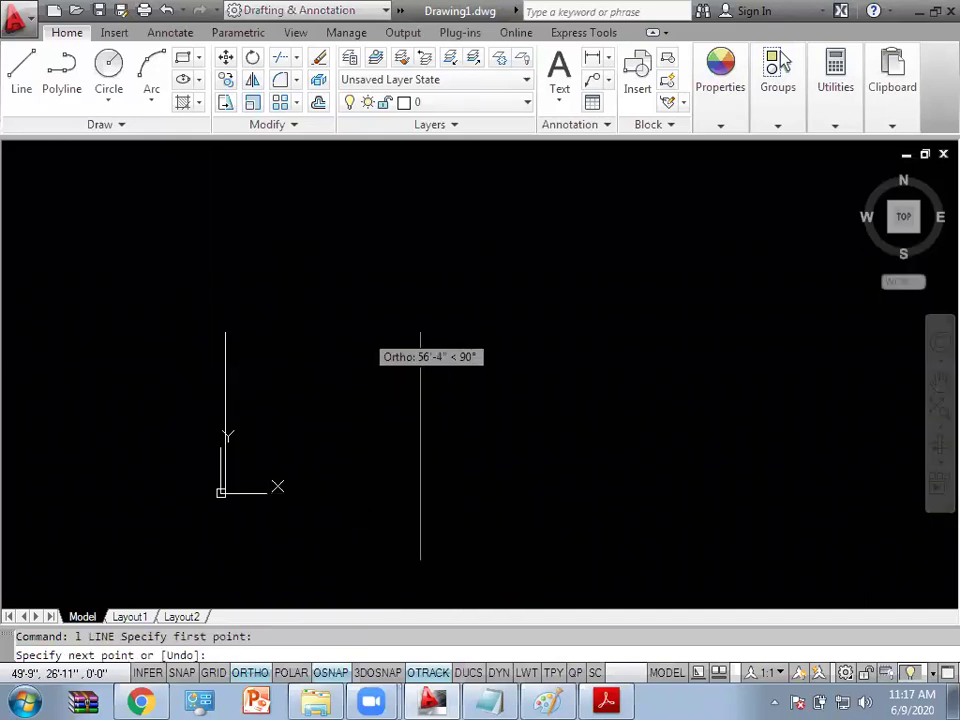
{"action": "type", "text": "40"}
{"action": "key", "text": "Return"}
{"action": "key", "text": "Escape"}
{"action": "scroll", "coordinate": [434, 434], "scroll_direction": "up", "scroll_amount": 2}
{"action": "middle_click_drag", "start_coordinate": [434, 434], "coordinate": [383, 285]}
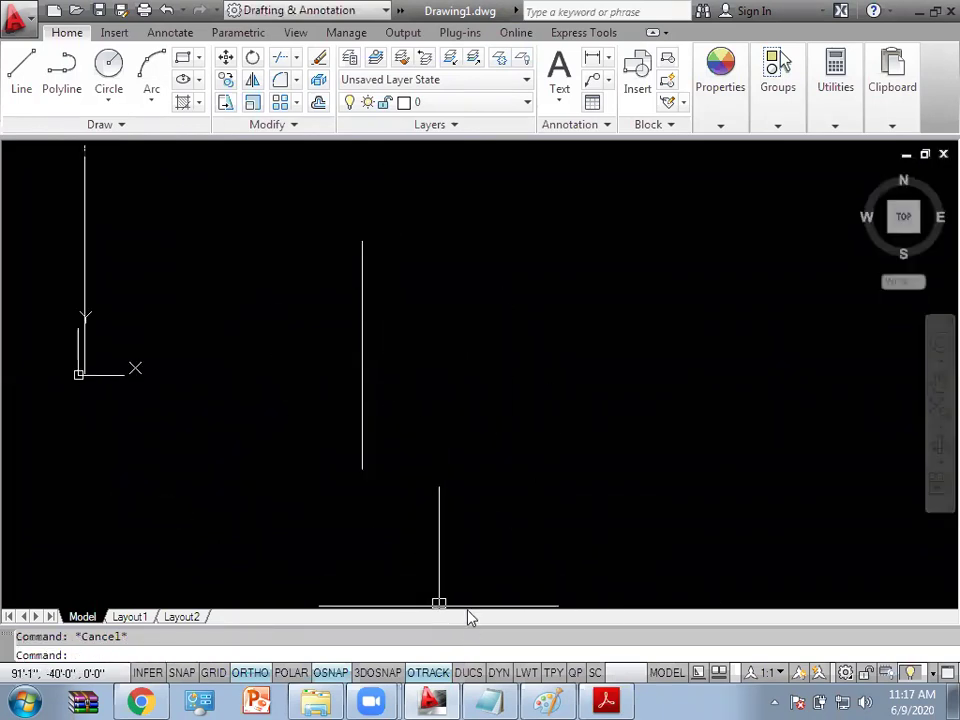
{"action": "middle_click_drag", "start_coordinate": [410, 464], "coordinate": [386, 464]}
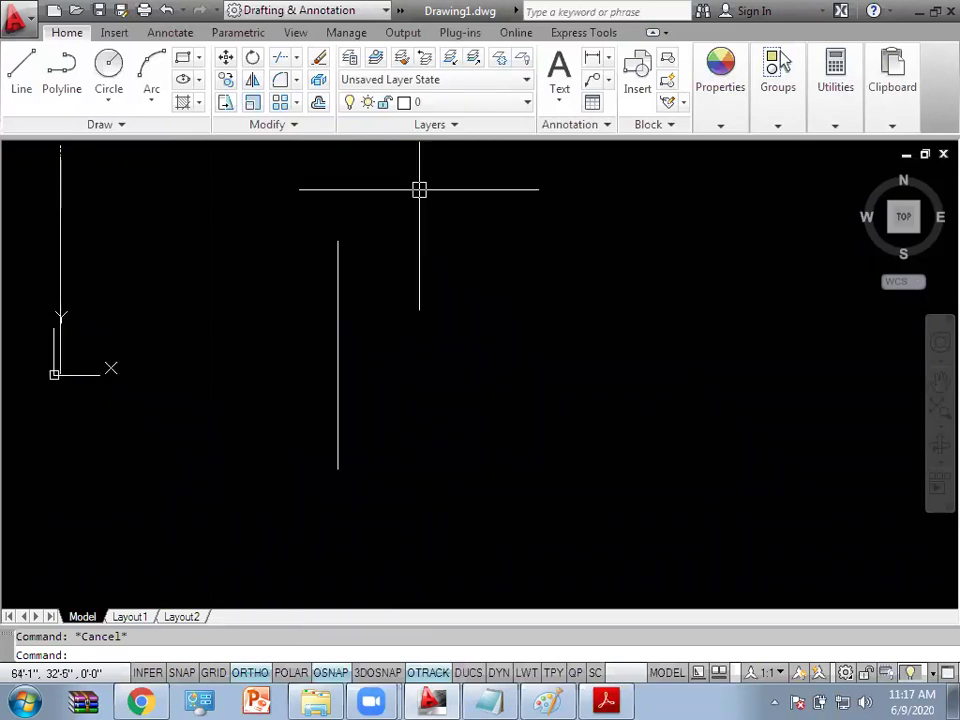
{"action": "left_click", "coordinate": [605, 700]}
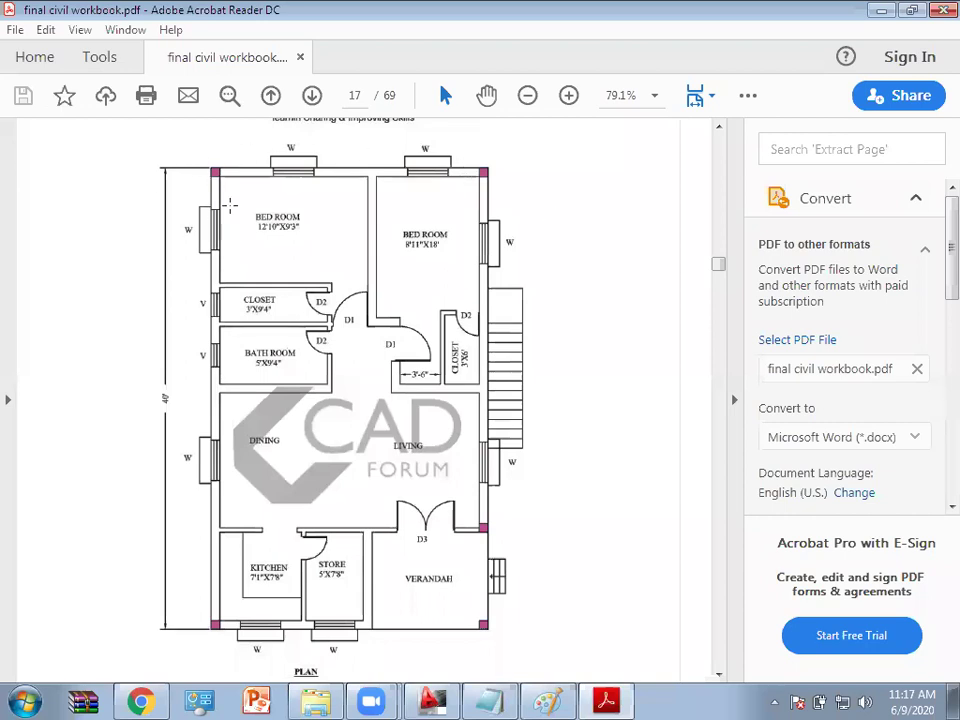
{"action": "left_click", "coordinate": [628, 697]}
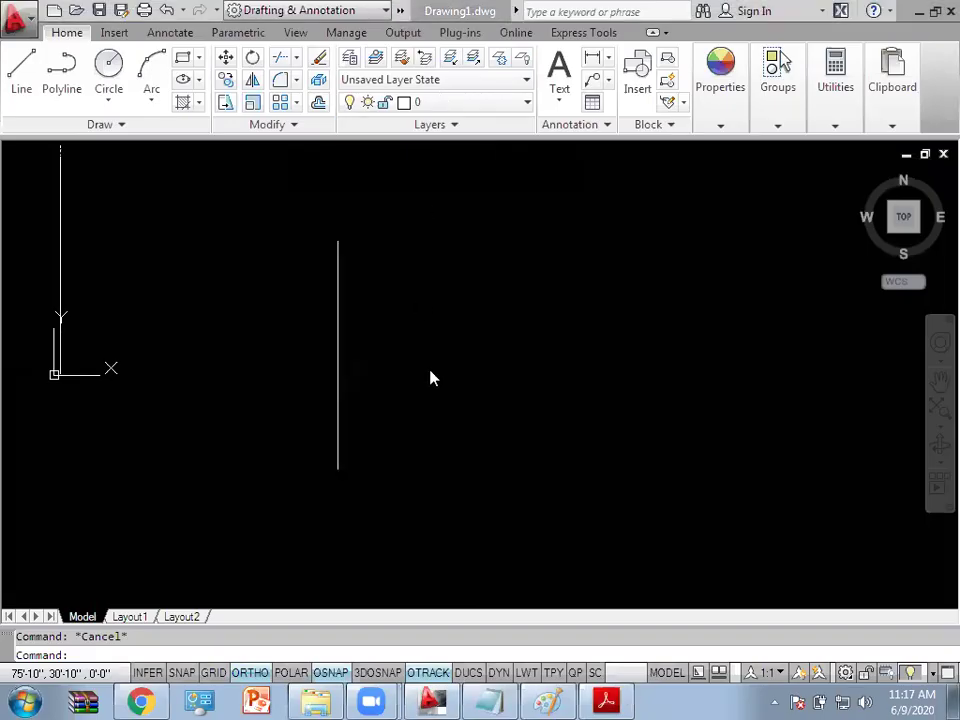
Step: From the second line's top end, draw the 24' top line and the 40' right wall
{"action": "left_click", "coordinate": [544, 559]}
{"action": "key", "text": "Escape"}
{"action": "key", "text": "Escape"}
{"action": "type", "text": "l"}
{"action": "key", "text": "Return"}
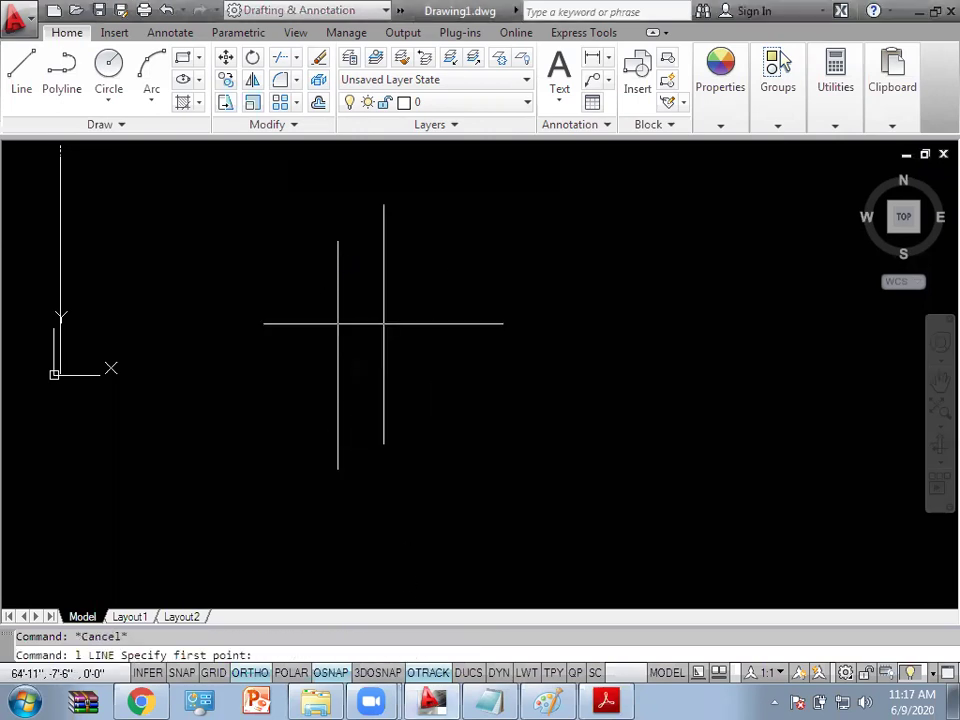
{"action": "left_click", "coordinate": [338, 241]}
{"action": "type", "text": "24"}
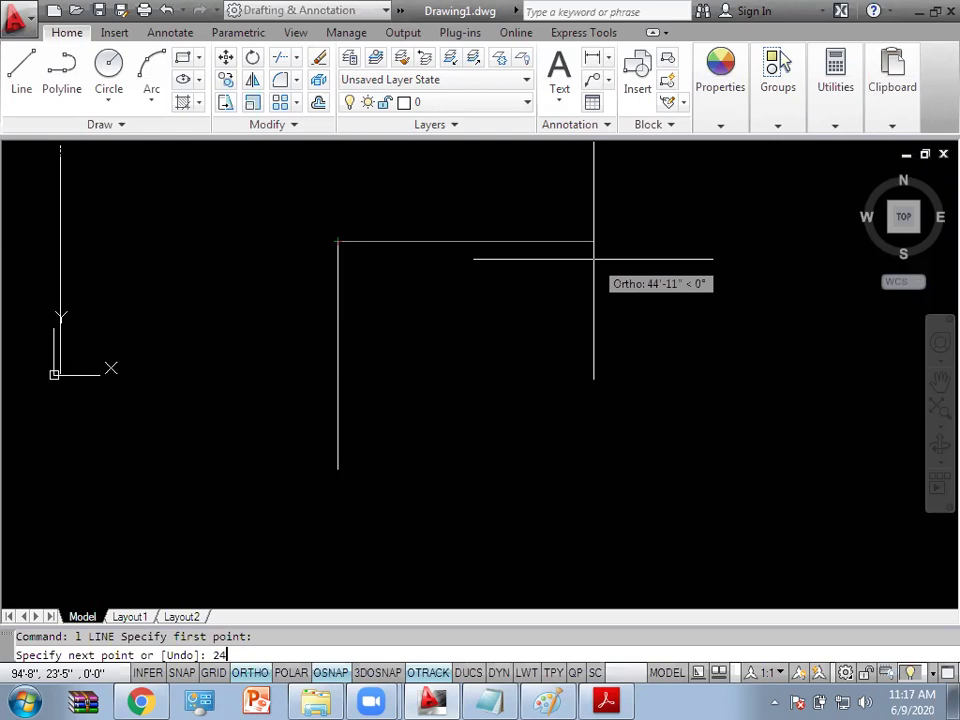
{"action": "key", "text": "Return"}
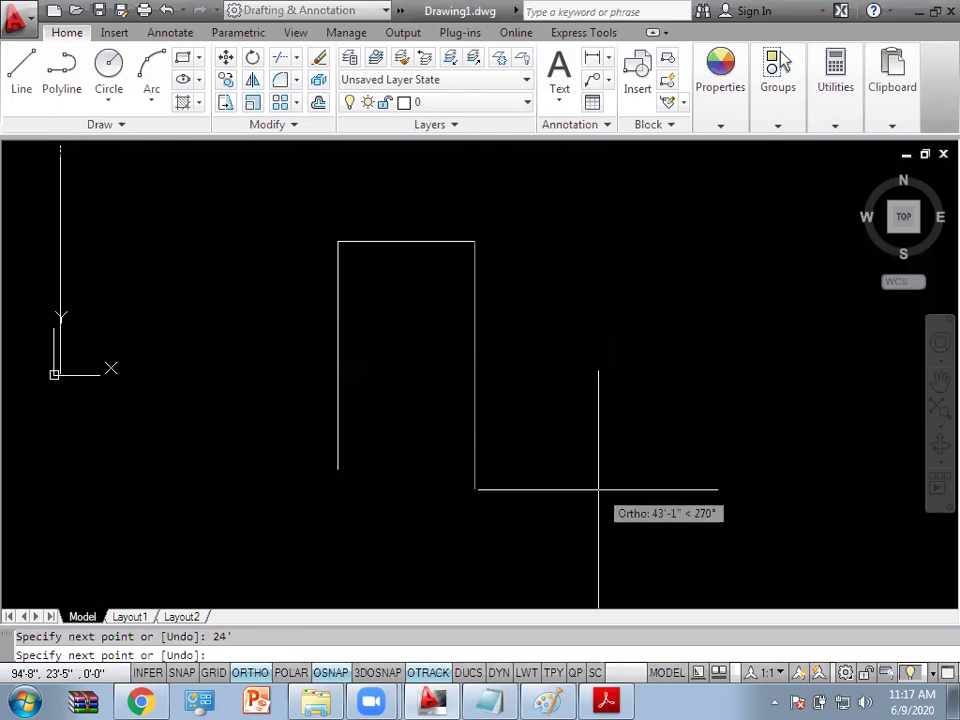
{"action": "type", "text": "40"}
{"action": "key", "text": "Return"}
{"action": "key", "text": "Escape"}
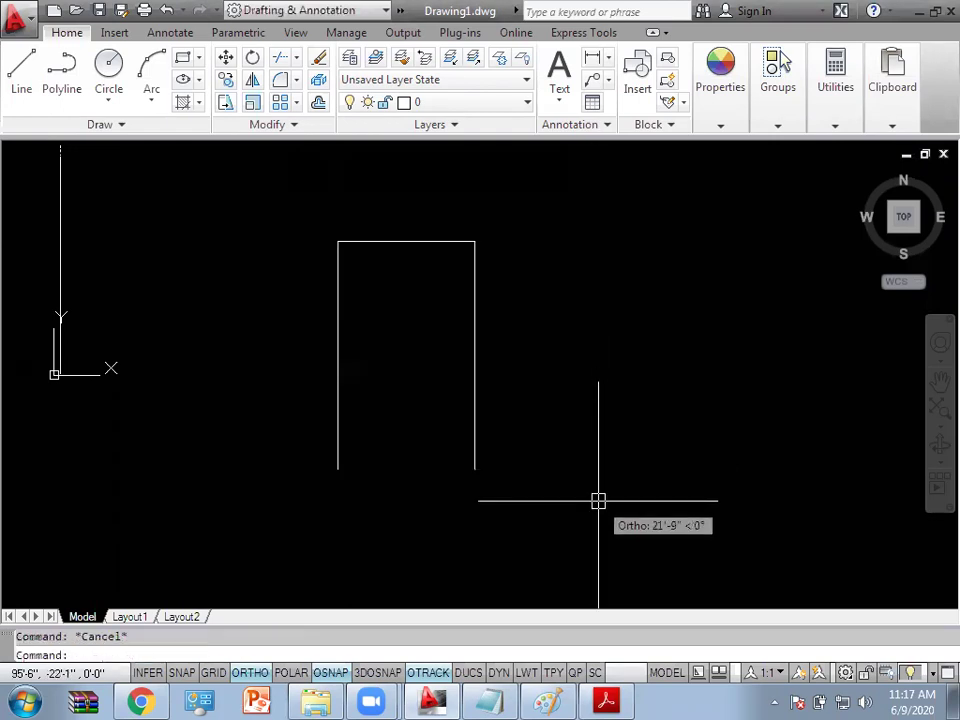
Step: Start and cancel an offset, then bring up the DAY 7 lecture notes
{"action": "type", "text": "o"}
{"action": "key", "text": "Return"}
{"action": "key", "text": "Escape"}
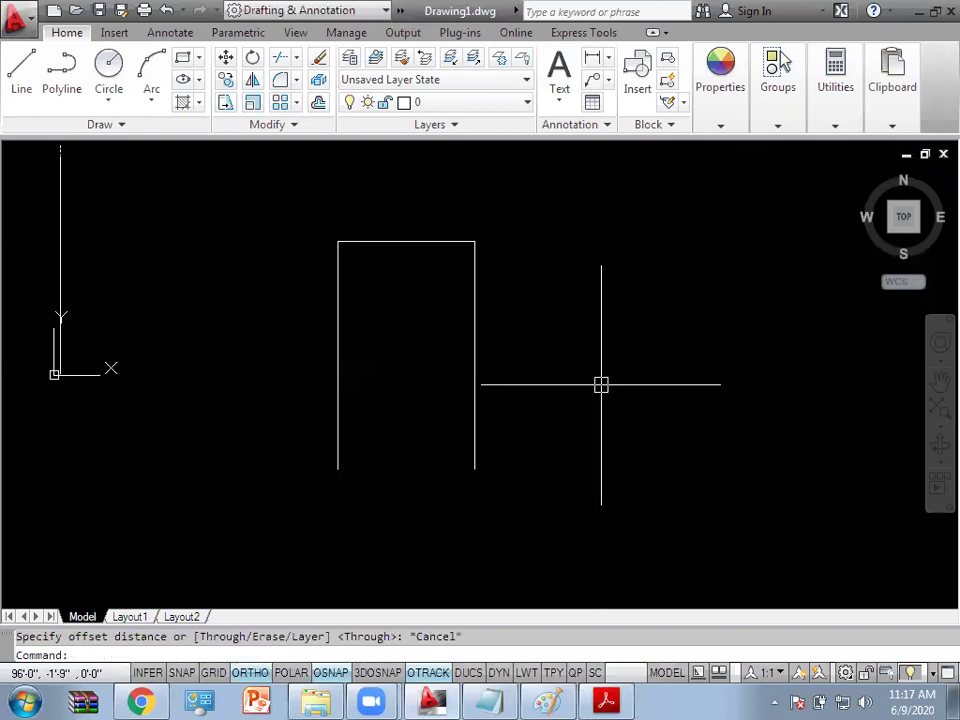
{"action": "left_click", "coordinate": [489, 701]}
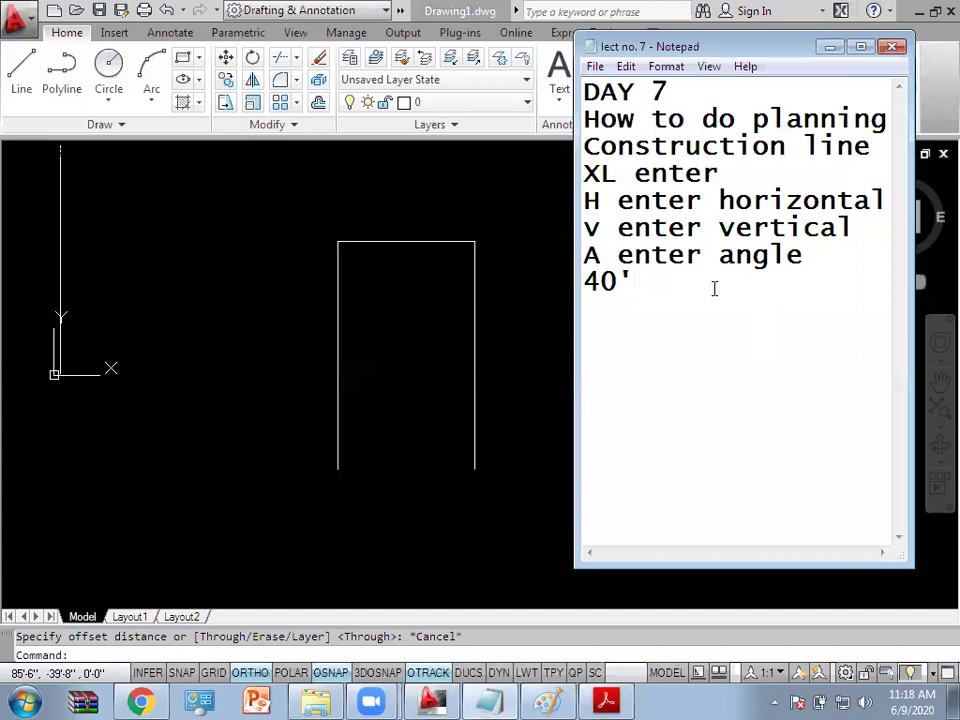
Step: Start OFFSET with a distance of 9
{"action": "left_click", "coordinate": [438, 288]}
{"action": "type", "text": "o"}
{"action": "key", "text": "Return"}
{"action": "type", "text": "9"}
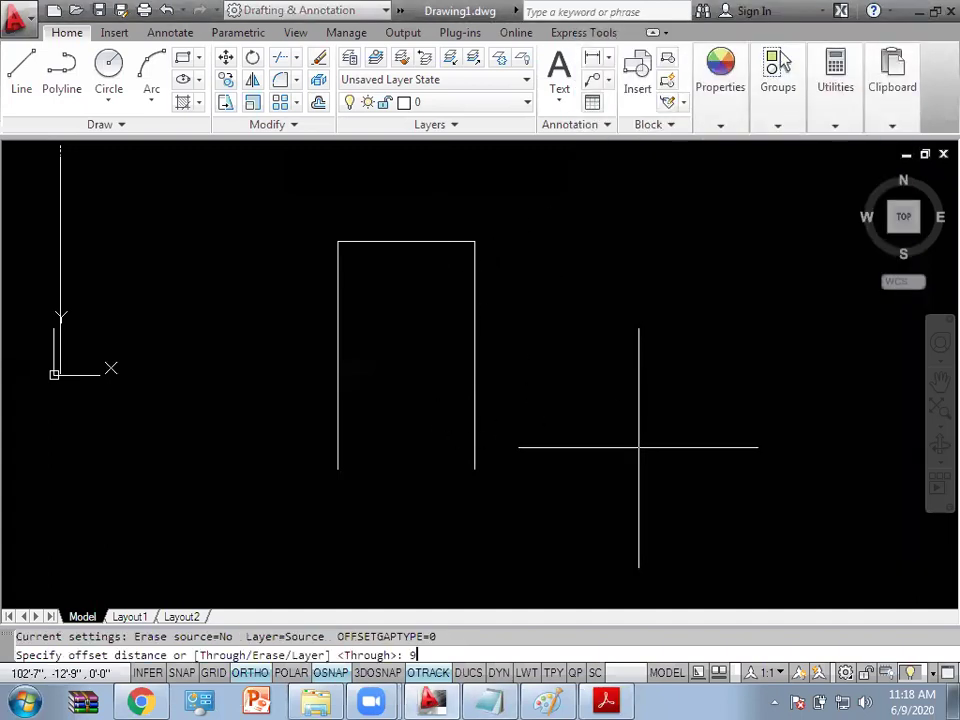
{"action": "key", "text": "Return"}
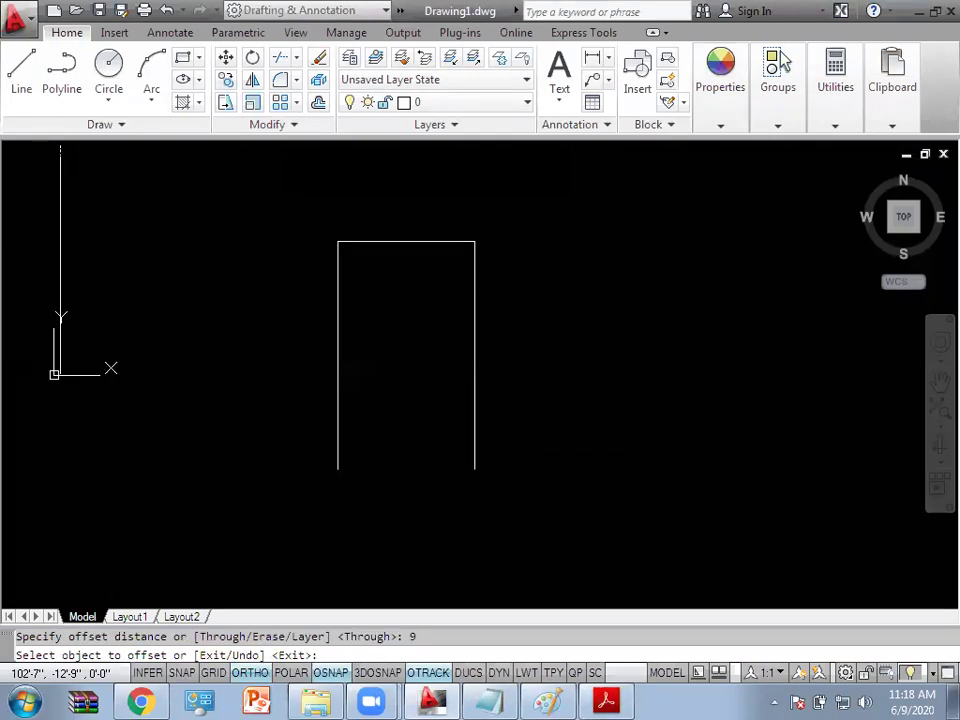
Step: Zoom the workbook floor plan in Acrobat to 125%
{"action": "left_click", "coordinate": [606, 700]}
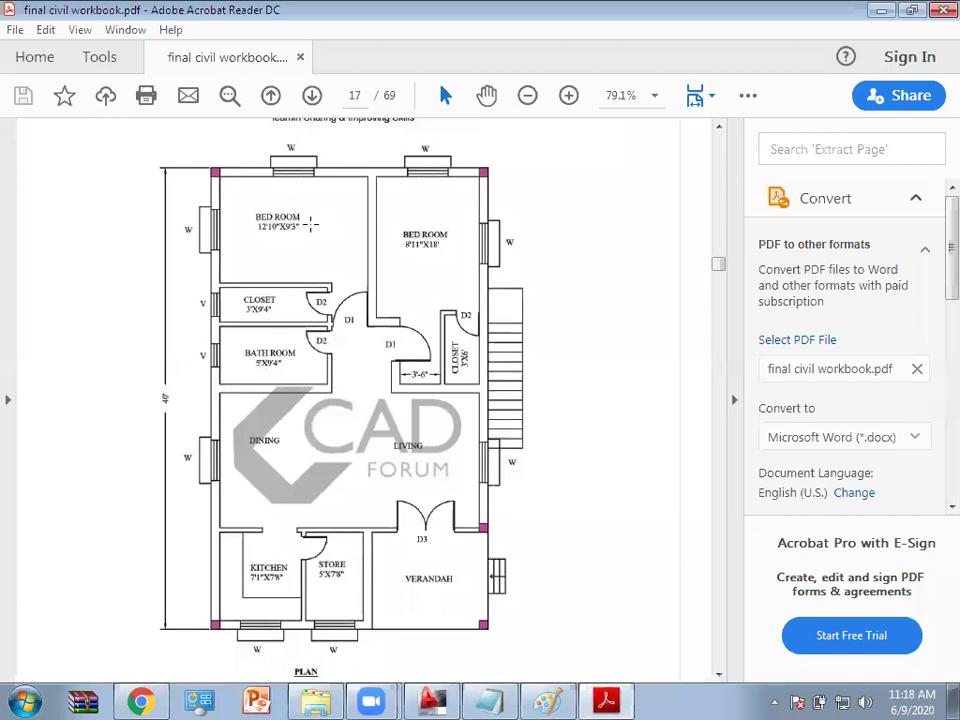
{"action": "left_click", "coordinate": [568, 95]}
{"action": "left_click", "coordinate": [568, 95]}
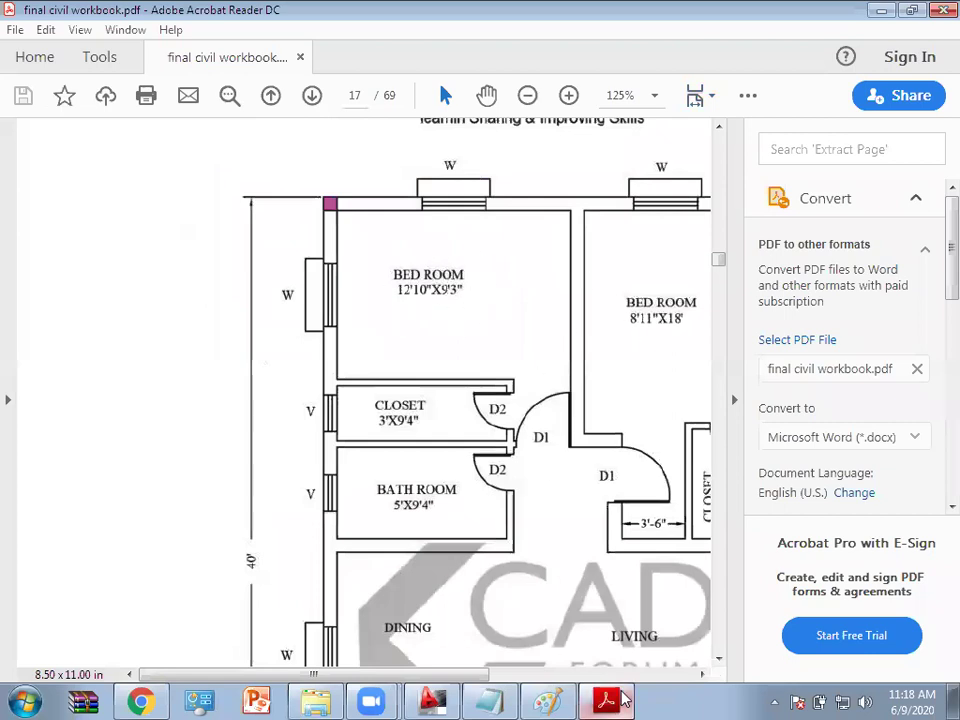
Step: Offset the right, left and top outline lines 6 inward to form double walls
{"action": "left_click", "coordinate": [428, 698]}
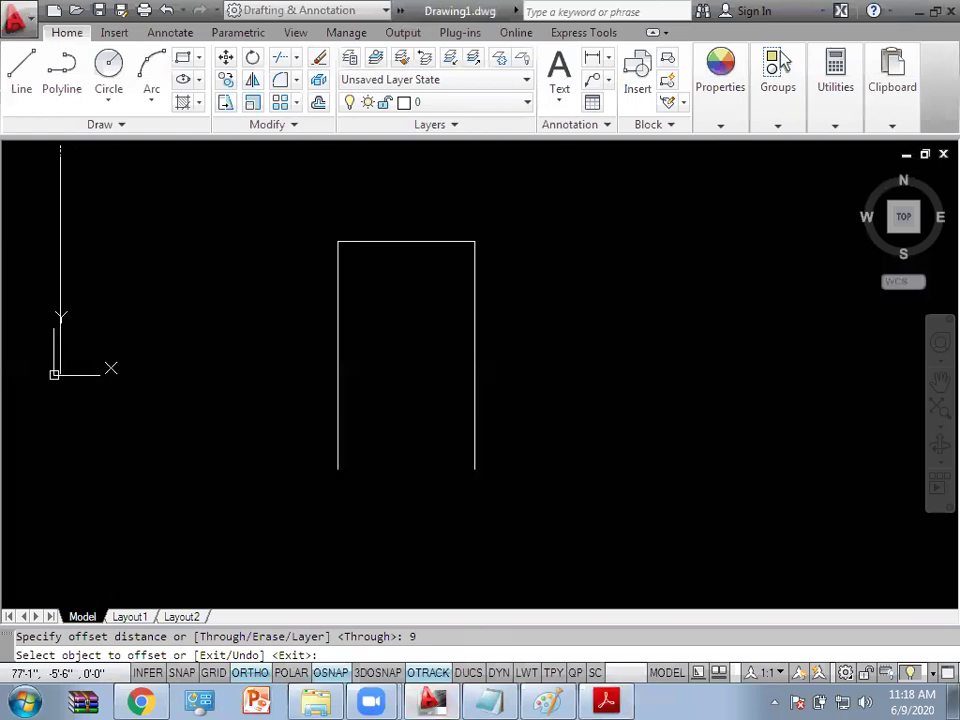
{"action": "key", "text": "Escape"}
{"action": "type", "text": "o"}
{"action": "key", "text": "Return"}
{"action": "type", "text": "6"}
{"action": "key", "text": "Return"}
{"action": "left_click", "coordinate": [474, 352]}
{"action": "left_click", "coordinate": [359, 371]}
{"action": "left_click", "coordinate": [338, 350]}
{"action": "left_click", "coordinate": [371, 347]}
{"action": "left_click", "coordinate": [415, 243]}
{"action": "left_click", "coordinate": [410, 300]}
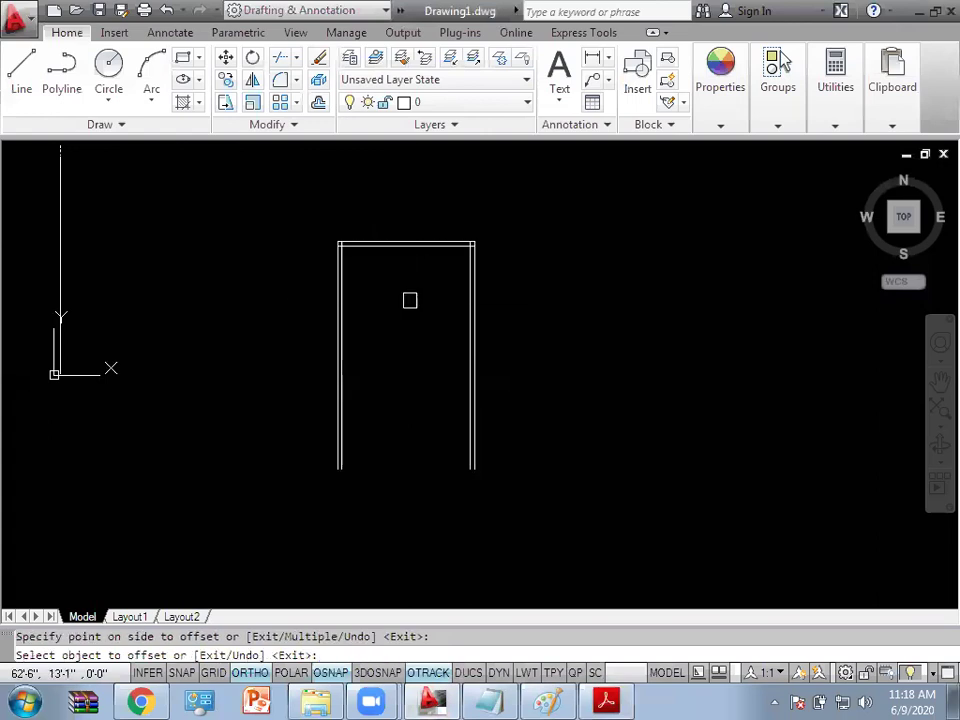
Step: Start and cancel a trim, then return to the workbook floor plan PDF
{"action": "key", "text": "Escape"}
{"action": "type", "text": "tr"}
{"action": "key", "text": "Return"}
{"action": "scroll", "coordinate": [343, 244], "scroll_direction": "up", "scroll_amount": 8}
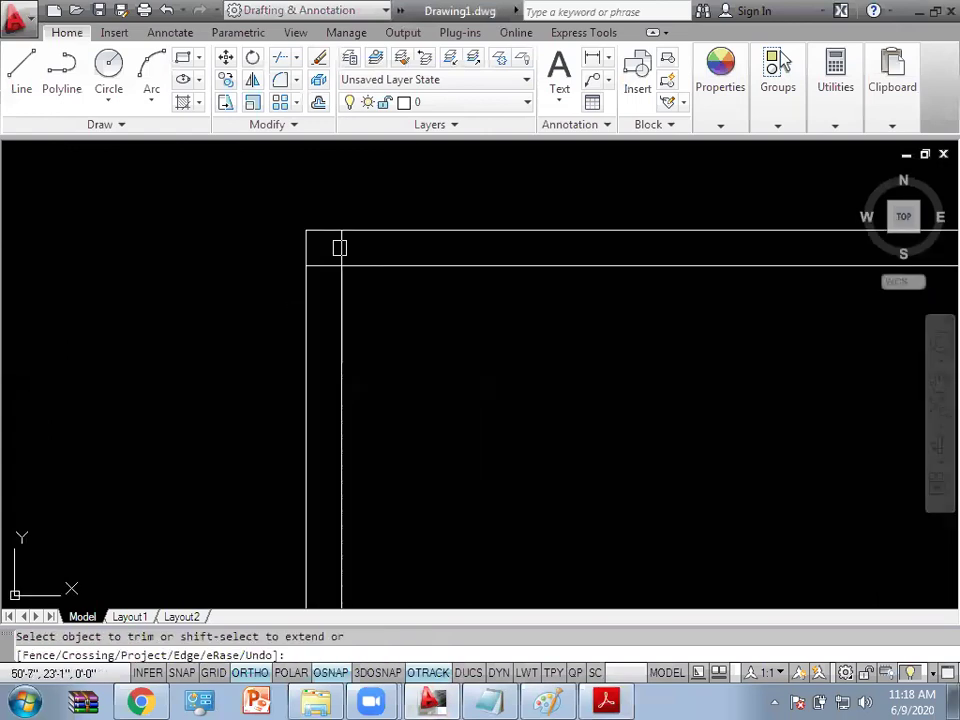
{"action": "scroll", "coordinate": [340, 248], "scroll_direction": "down", "scroll_amount": 4}
{"action": "scroll", "coordinate": [642, 271], "scroll_direction": "up", "scroll_amount": 5}
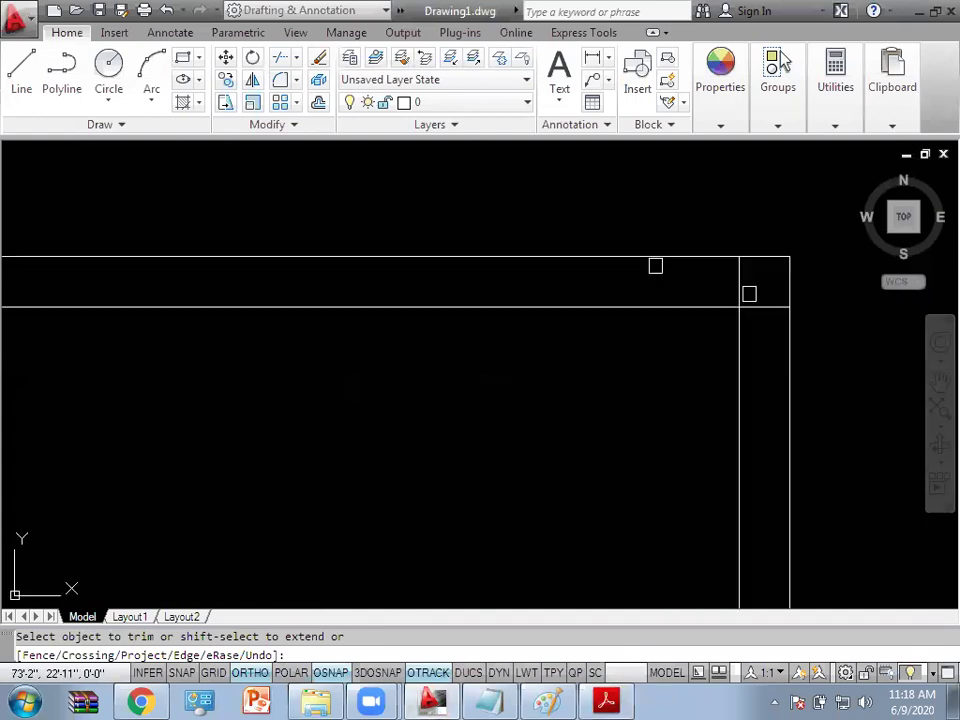
{"action": "scroll", "coordinate": [740, 312], "scroll_direction": "down", "scroll_amount": 4}
{"action": "key", "text": "Escape"}
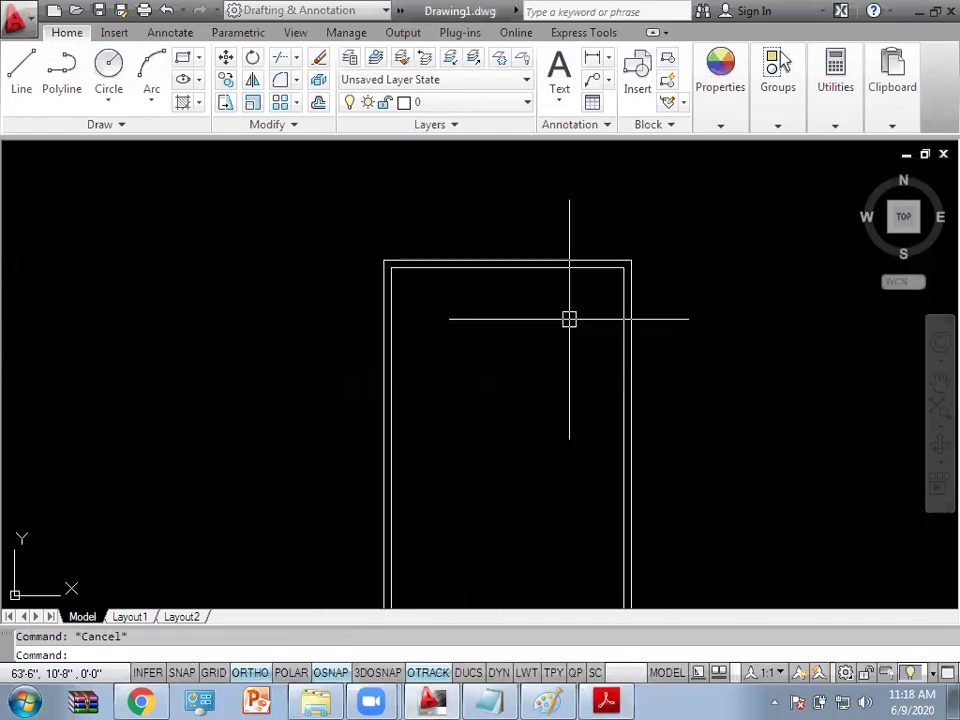
{"action": "left_click", "coordinate": [606, 700]}
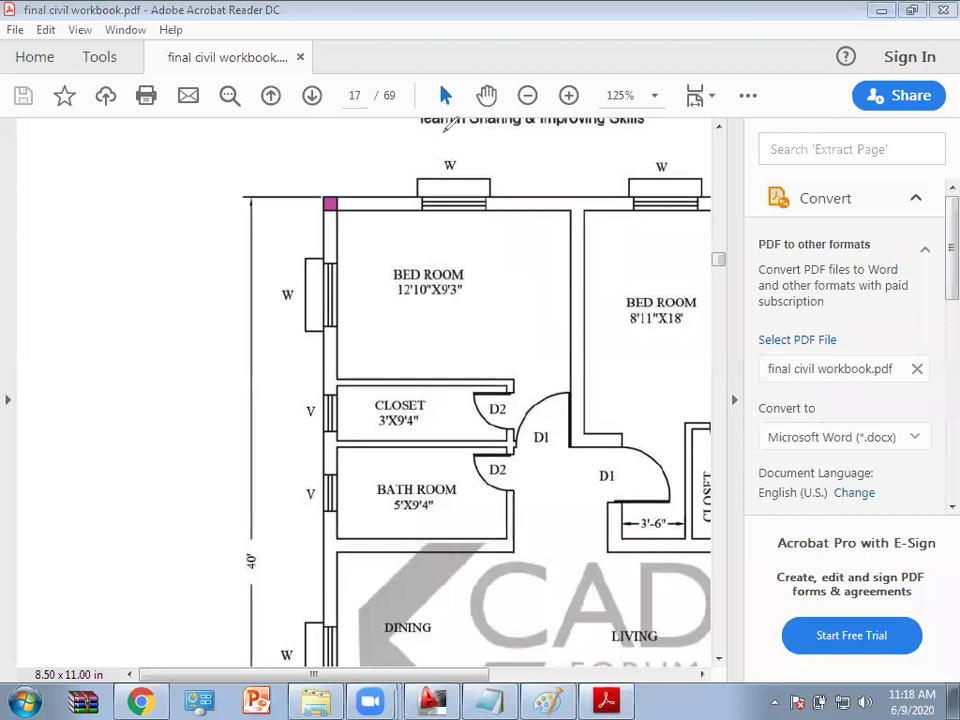
Step: Pencil-mark the left bedroom wall, the wall between bedrooms and the top, then return to the notes
{"action": "left_click_drag", "start_coordinate": [345, 194], "coordinate": [331, 258]}
{"action": "left_click_drag", "start_coordinate": [569, 199], "coordinate": [557, 252]}
{"action": "left_click_drag", "start_coordinate": [573, 204], "coordinate": [548, 262]}
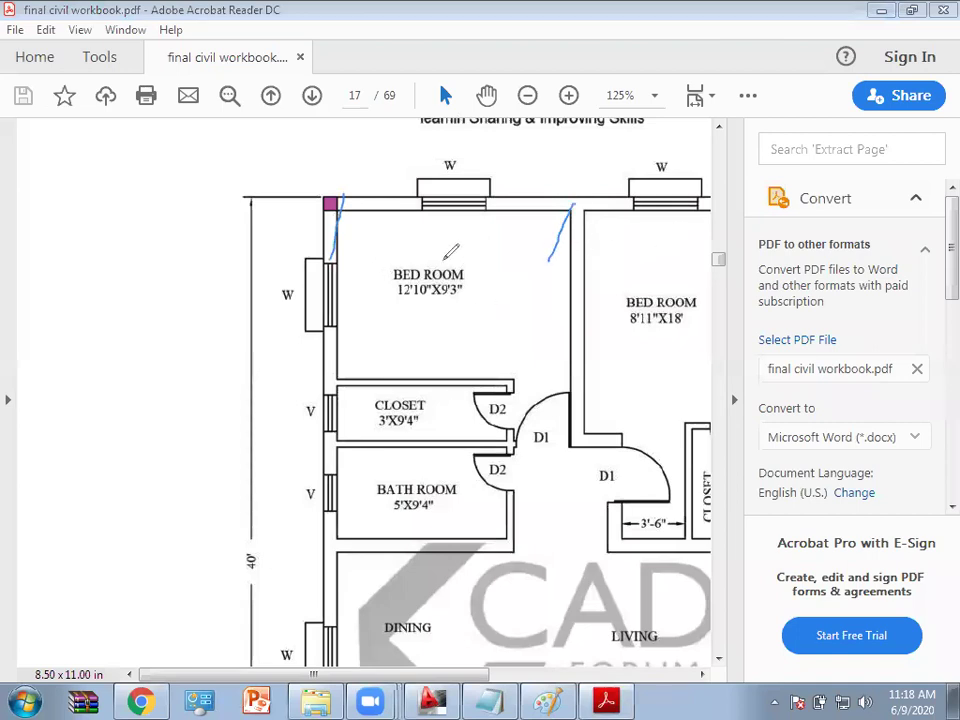
{"action": "left_click_drag", "start_coordinate": [332, 237], "coordinate": [587, 226]}
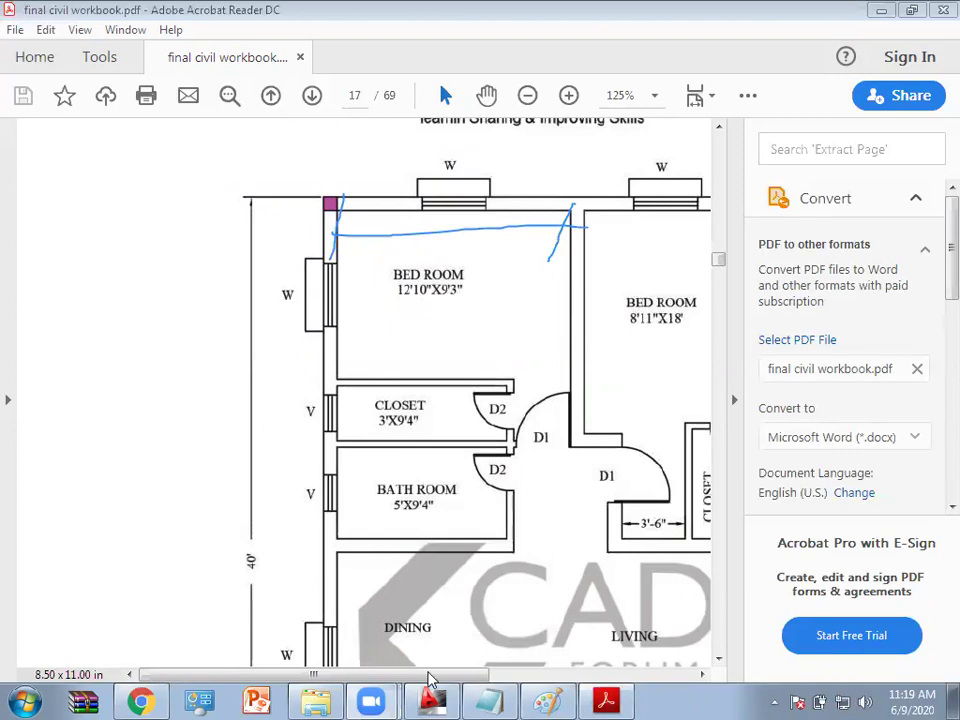
{"action": "left_click", "coordinate": [490, 700]}
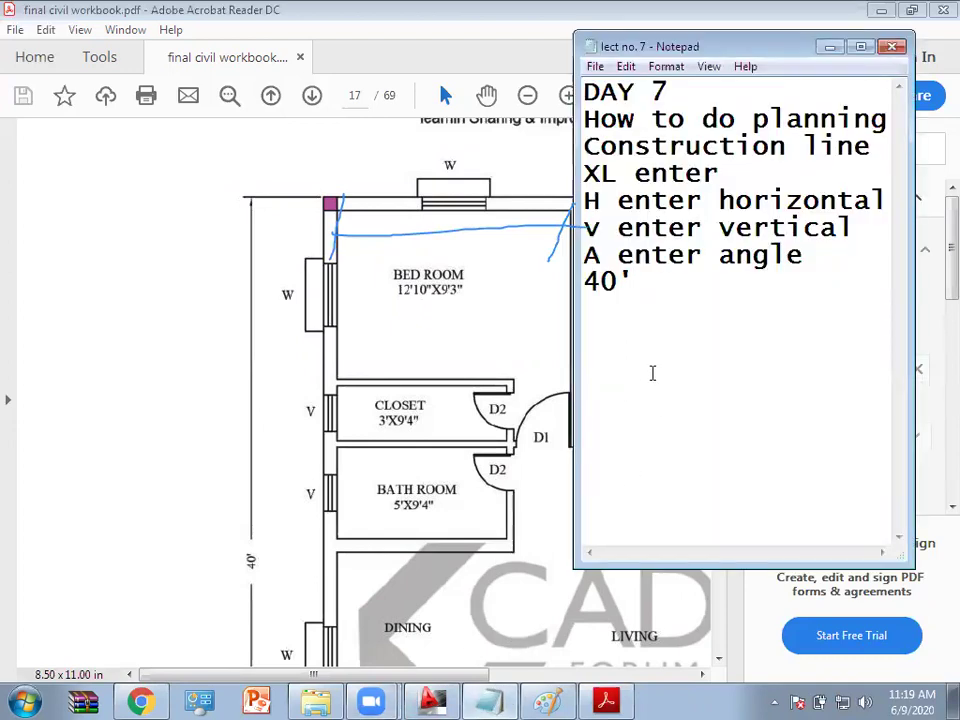
Step: Type 'l enter' and 'select first point' as new lines in the notes
{"action": "type", "text": "l enter"}
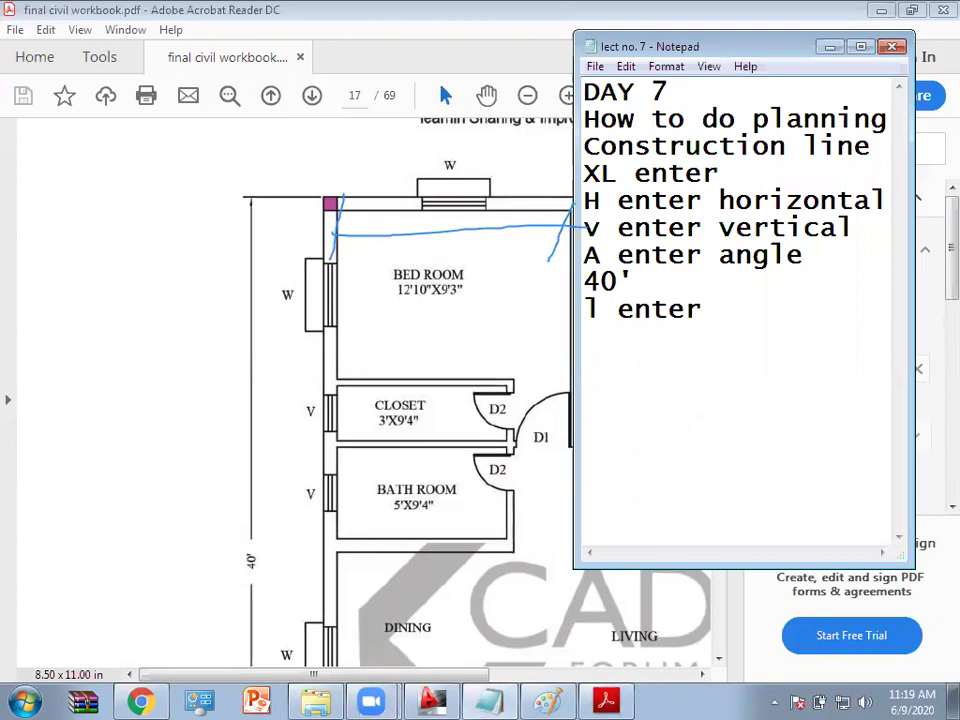
{"action": "key", "text": "Return"}
{"action": "type", "text": "select firts"}
{"action": "key", "text": "BackSpace"}
{"action": "key", "text": "BackSpace"}
{"action": "key", "text": "BackSpace"}
{"action": "type", "text": "st poiny"}
{"action": "key", "text": "BackSpace"}
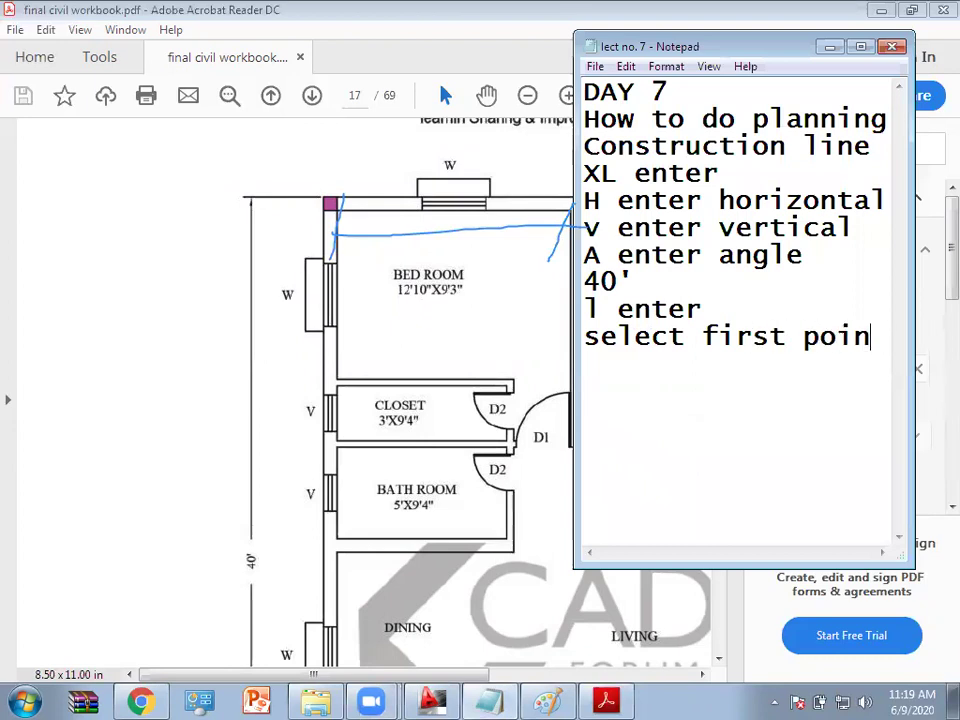
{"action": "type", "text": "t"}
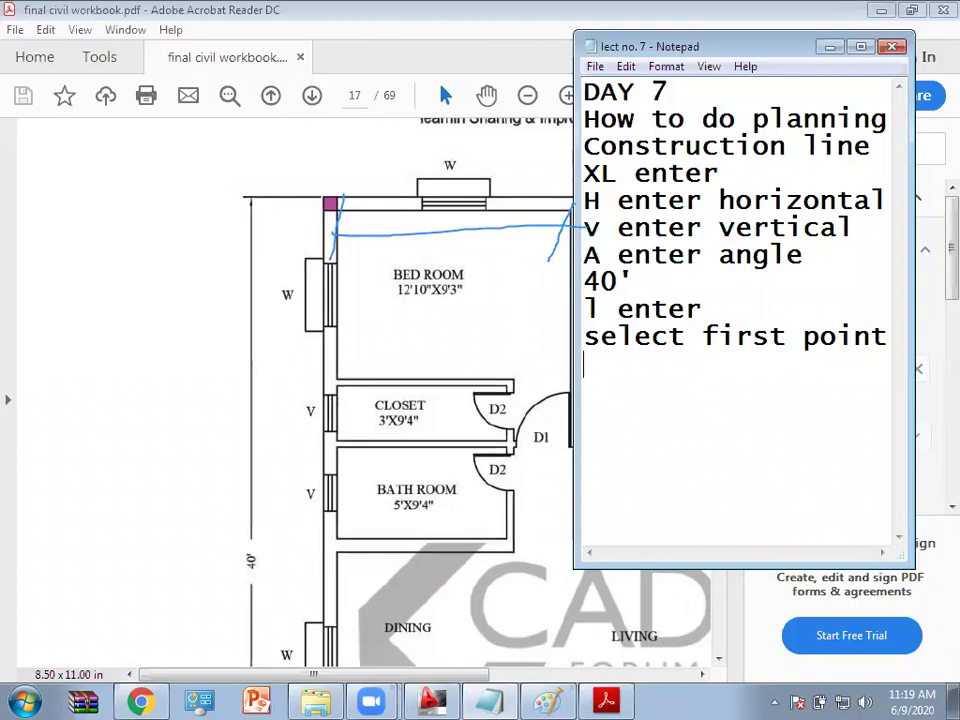
Step: Add '2nd point value' followed by 12'10" on a new line, then return to AutoCAD
{"action": "type", "text": "2nd point value 12"}
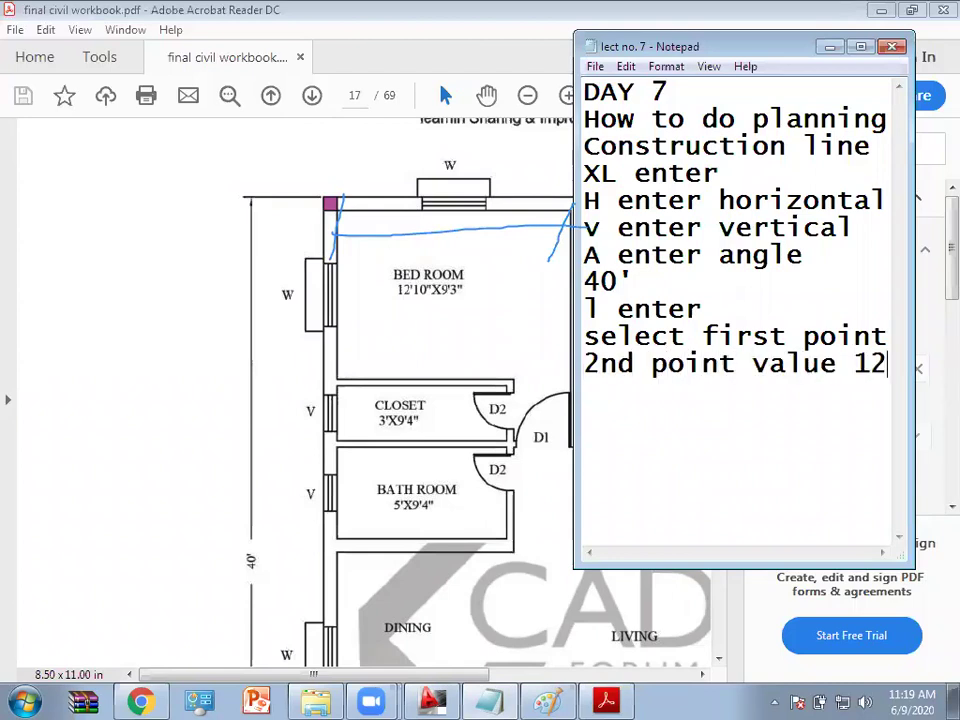
{"action": "type", "text": "'"}
{"action": "key", "text": "BackSpace"}
{"action": "key", "text": "BackSpace"}
{"action": "key", "text": "BackSpace"}
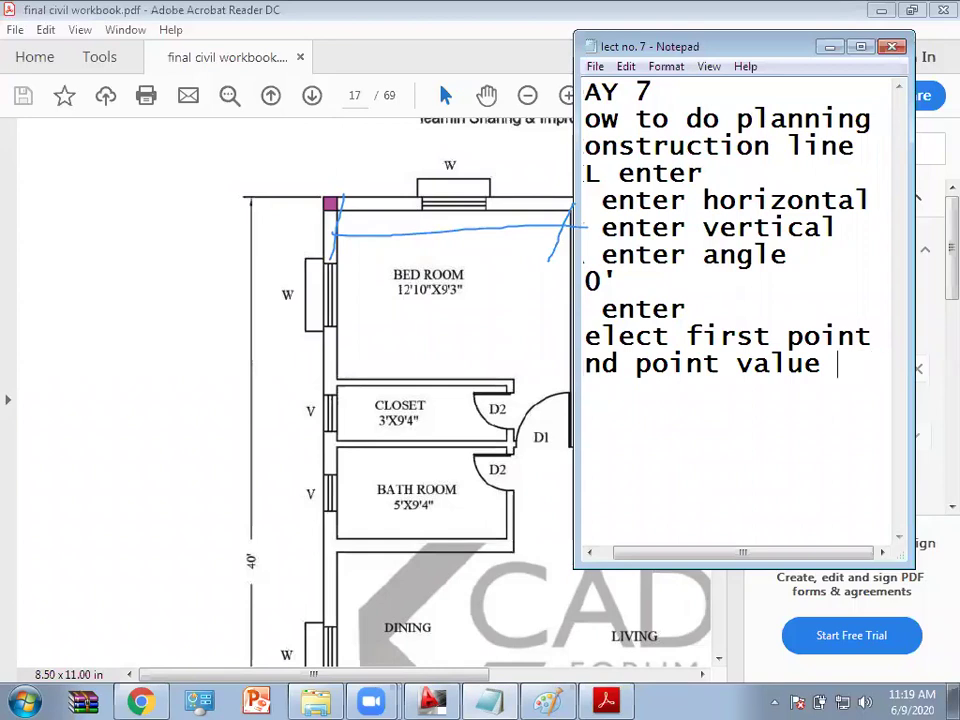
{"action": "key", "text": "Return"}
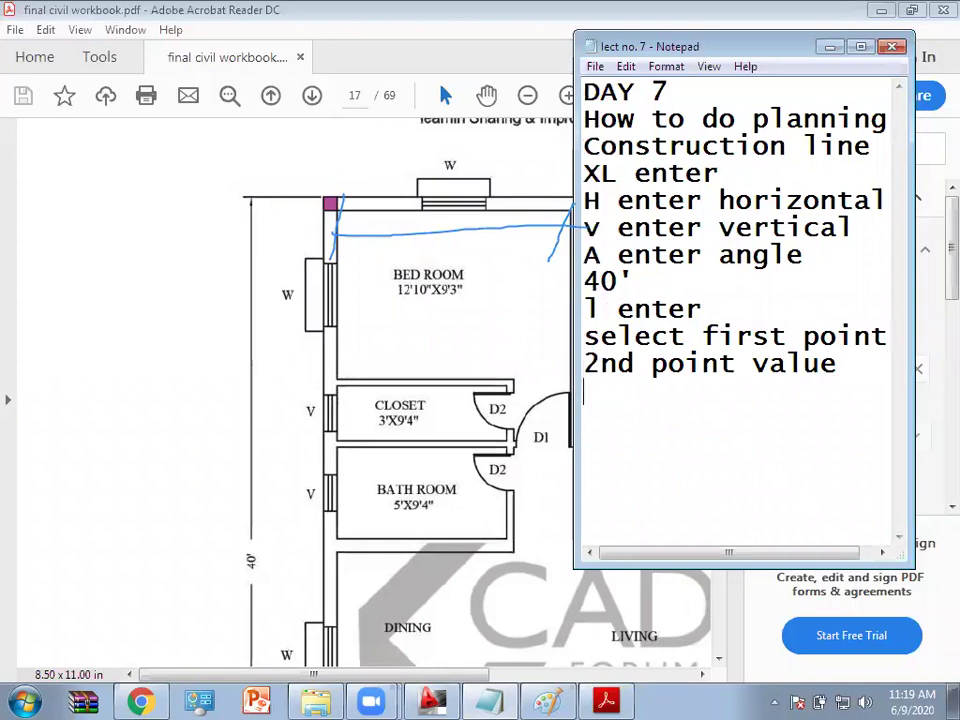
{"action": "type", "text": "12"}
{"action": "type", "text": "'"}
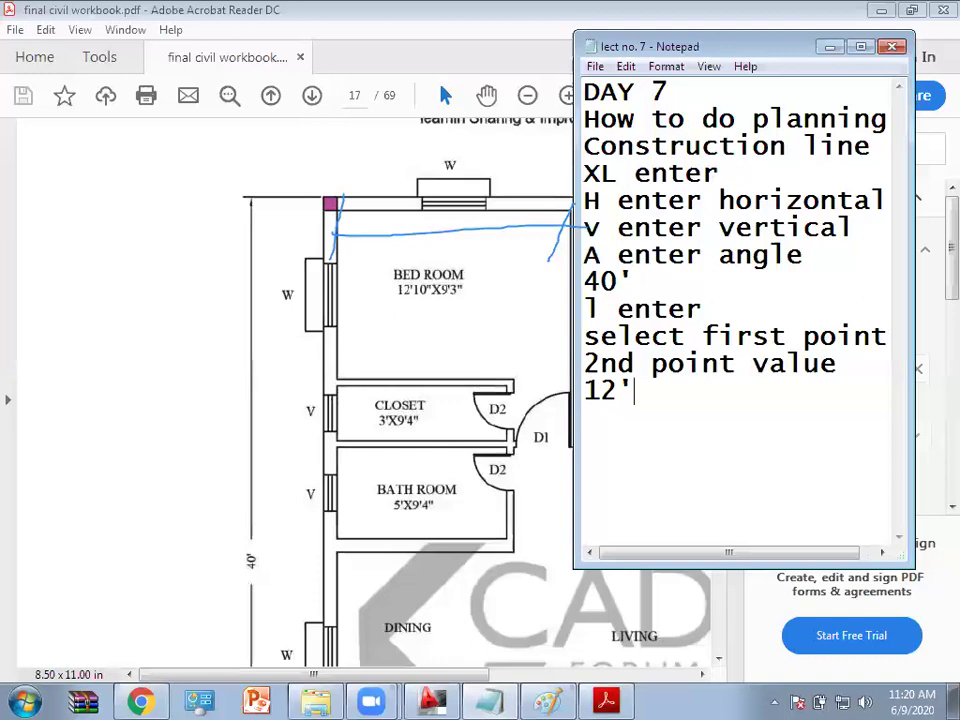
{"action": "type", "text": "10\""}
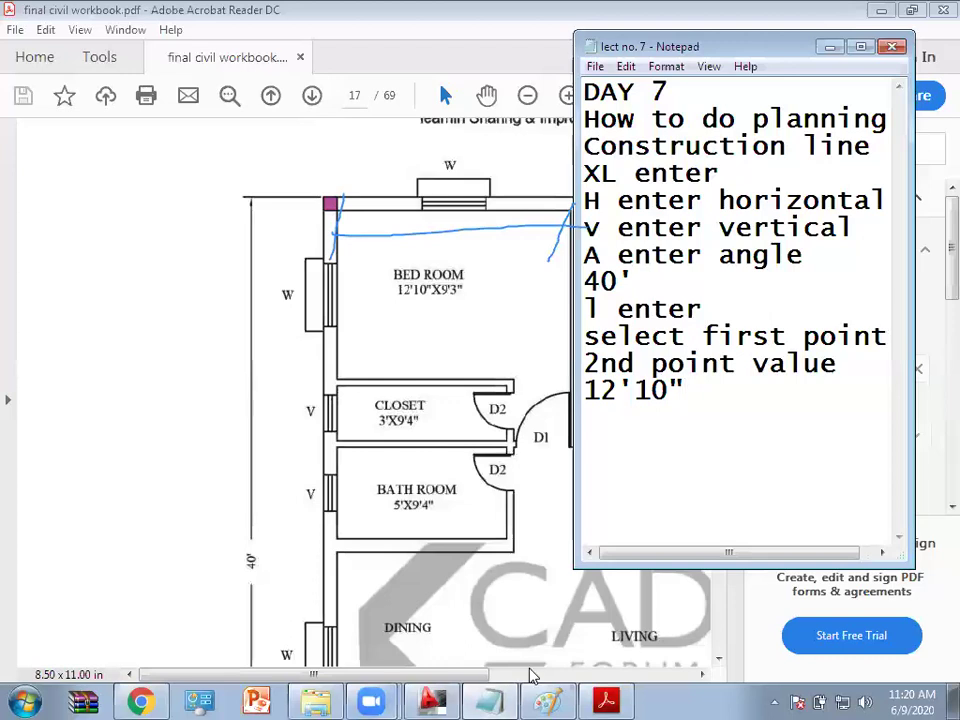
{"action": "left_click", "coordinate": [432, 700]}
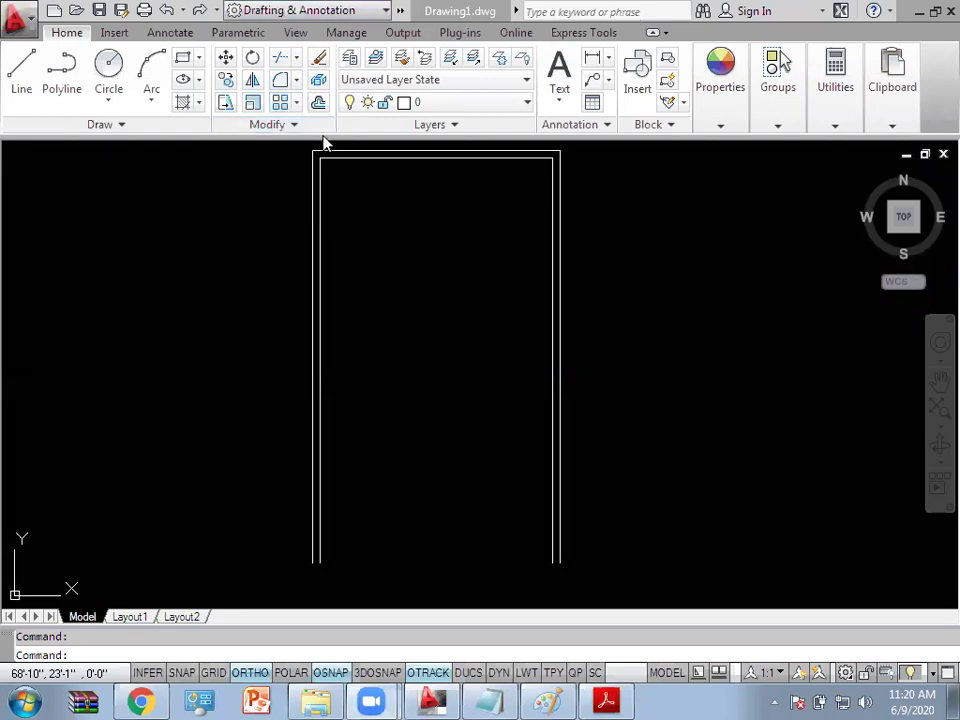
Step: Draw a 12'10" line along the top wall from the inner top-left corner
{"action": "left_click", "coordinate": [378, 252]}
{"action": "key", "text": "Escape"}
{"action": "type", "text": "l"}
{"action": "key", "text": "Return"}
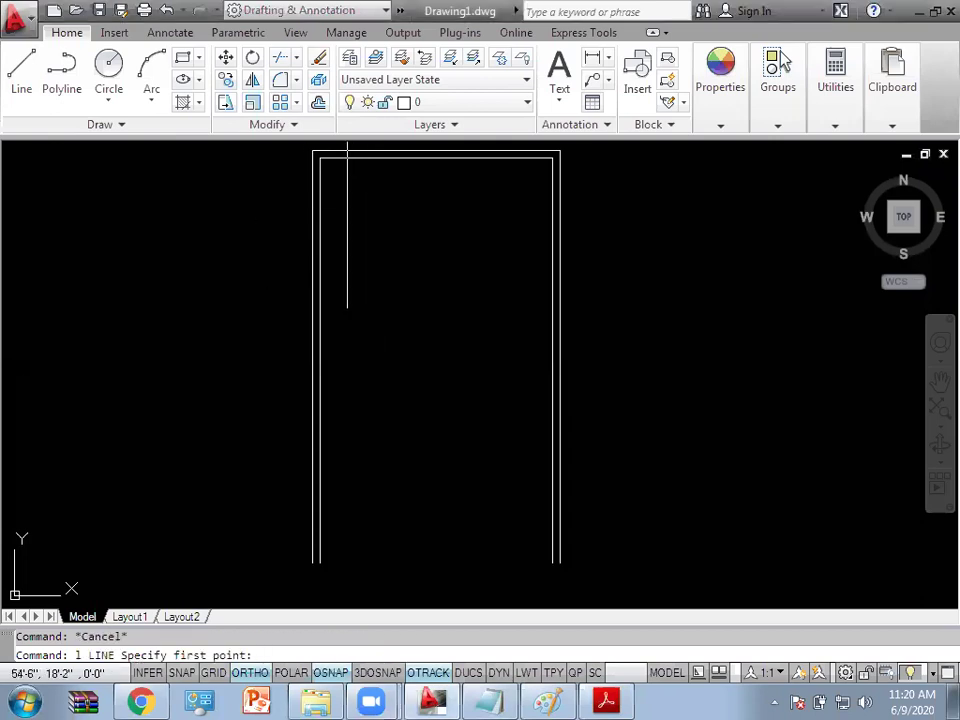
{"action": "left_click", "coordinate": [315, 157]}
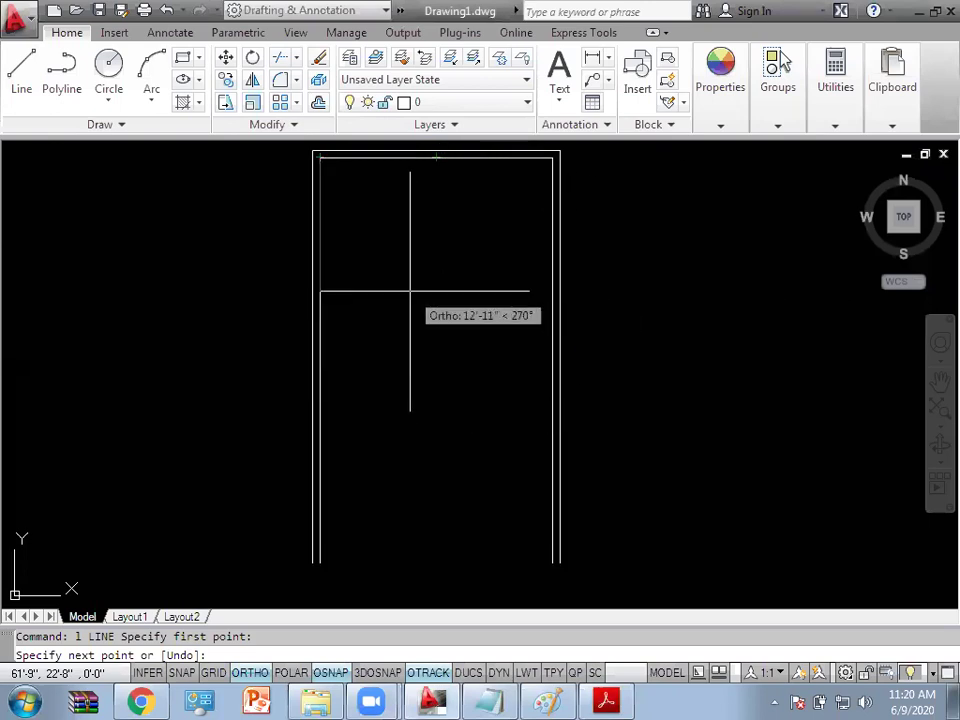
{"action": "type", "text": "12'"}
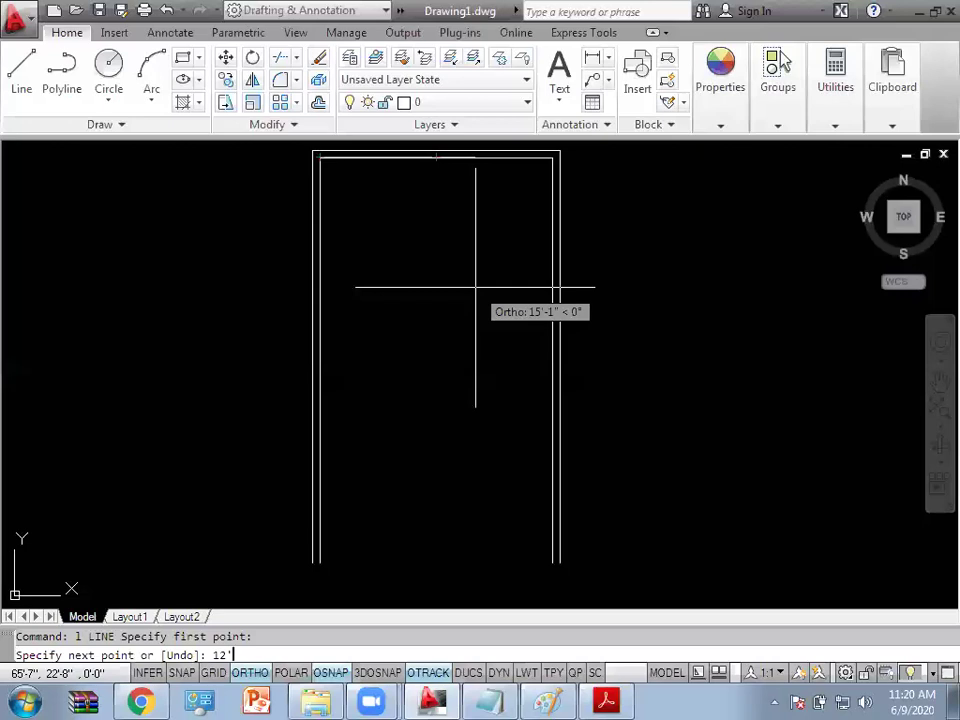
{"action": "type", "text": "10\""}
{"action": "key", "text": "Return"}
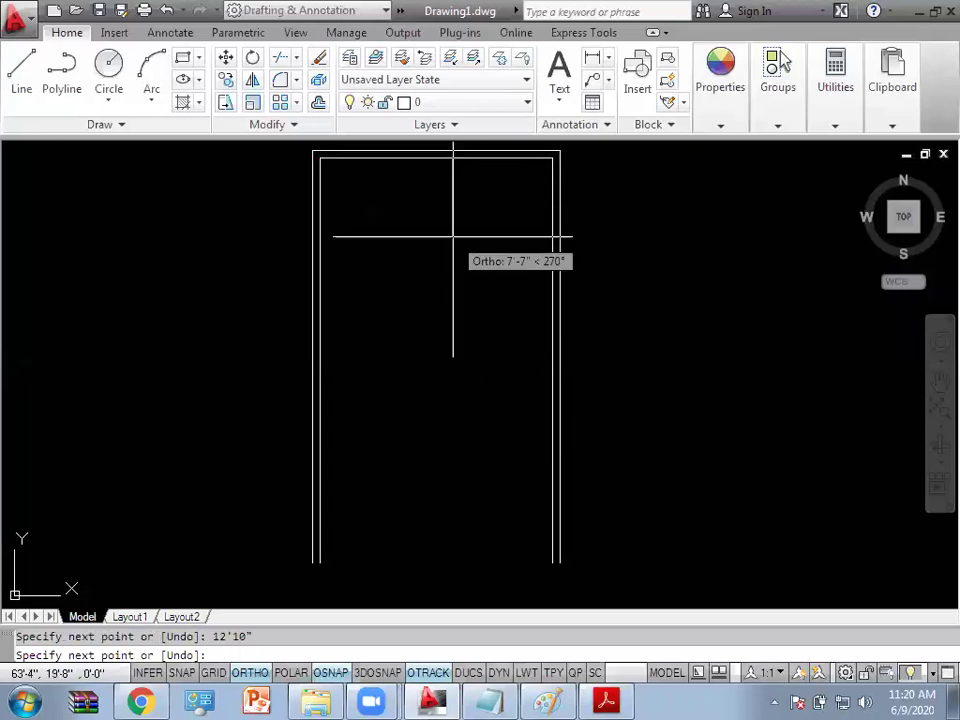
{"action": "key", "text": "Escape"}
{"action": "left_click", "coordinate": [444, 157]}
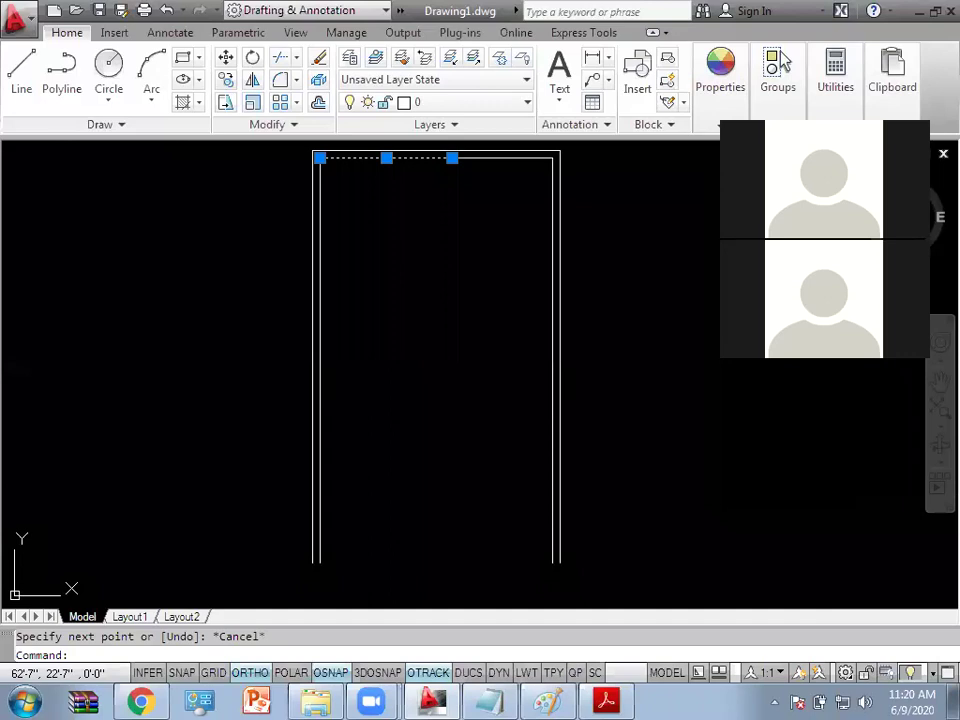
Step: Delete the extra 12'10" line along the top wall
{"action": "left_click", "coordinate": [778, 124]}
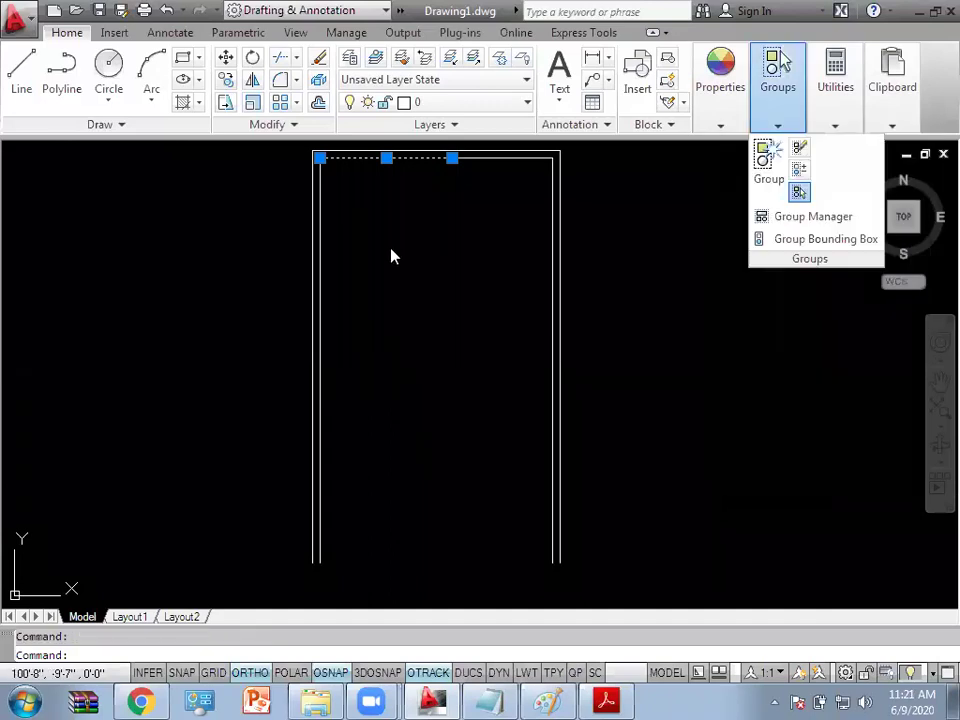
{"action": "left_click", "coordinate": [345, 210]}
{"action": "key", "text": "Escape"}
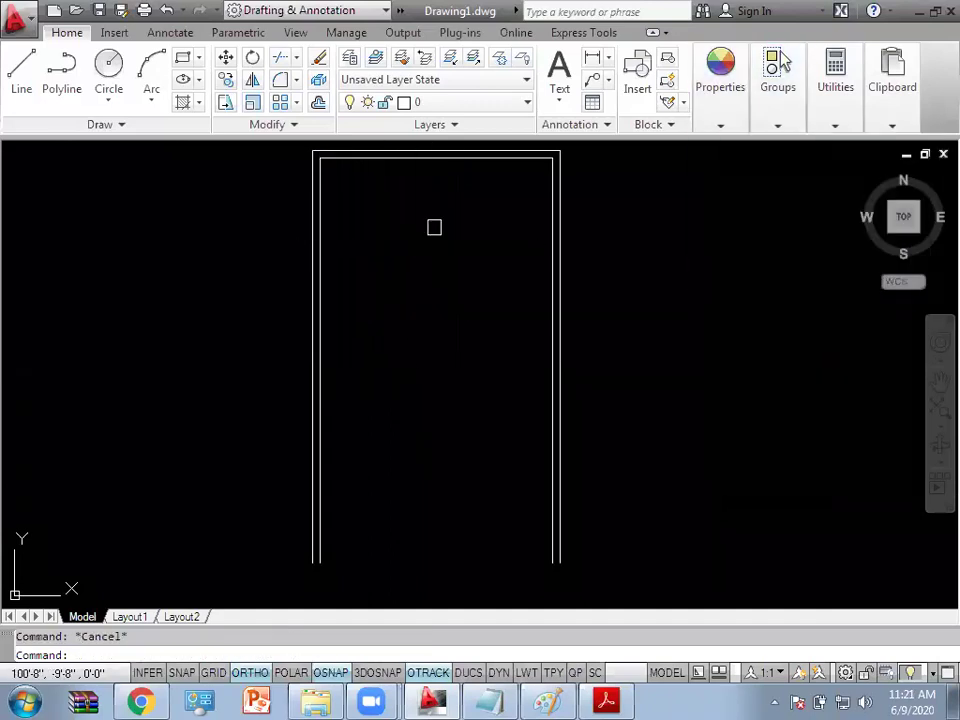
{"action": "left_click", "coordinate": [399, 158]}
{"action": "key", "text": "Escape"}
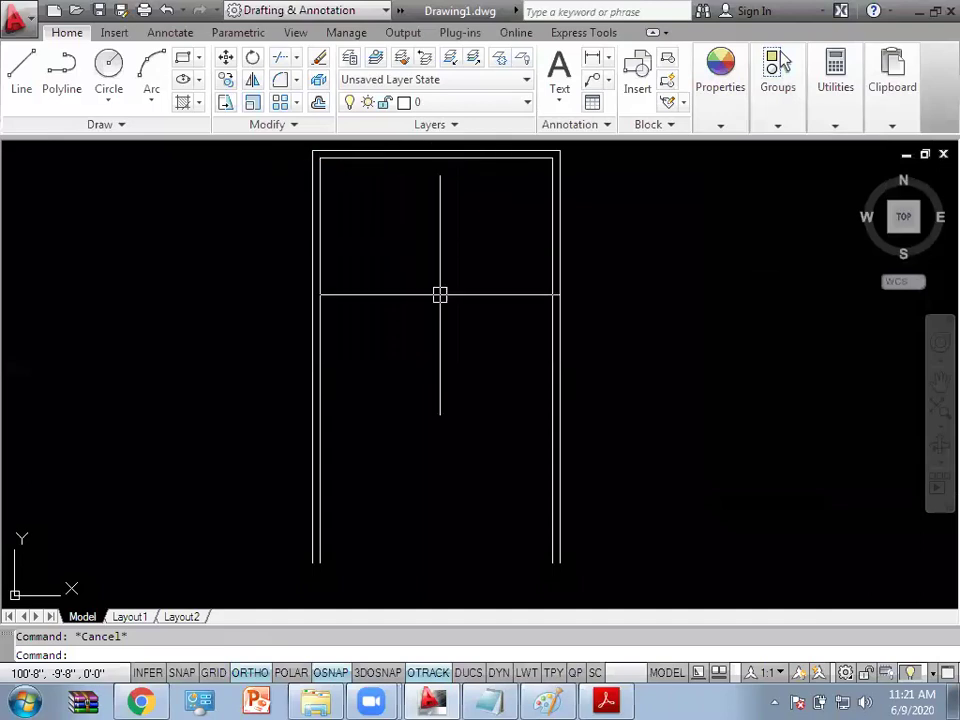
{"action": "left_click", "coordinate": [402, 160]}
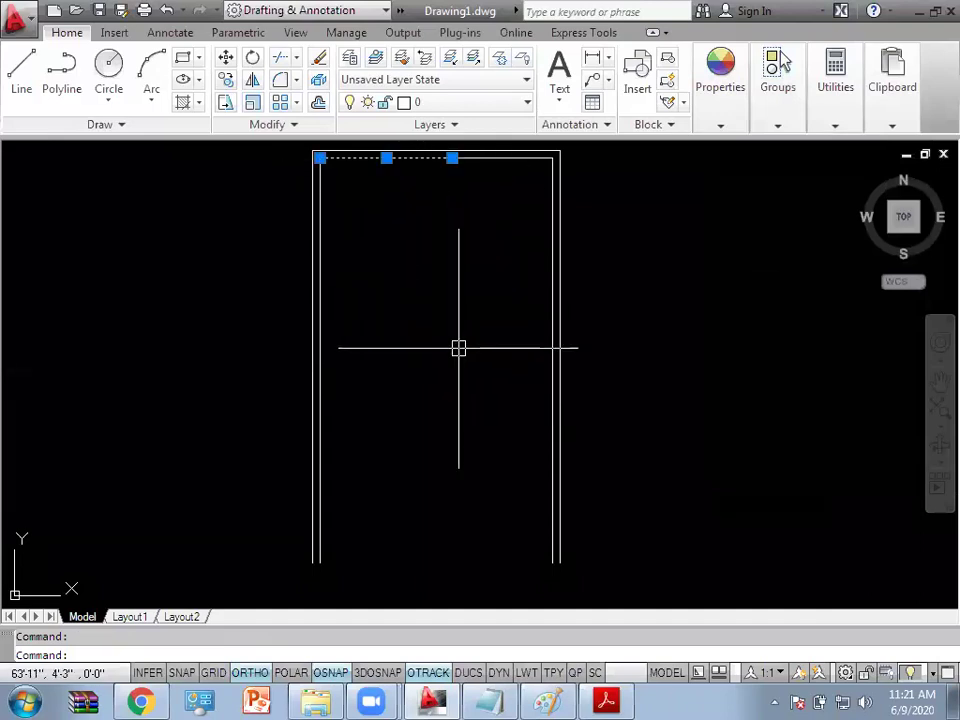
{"action": "key", "text": "Delete"}
Step: Offset the left inner wall line 12'10" to the right as a partition
{"action": "type", "text": "o"}
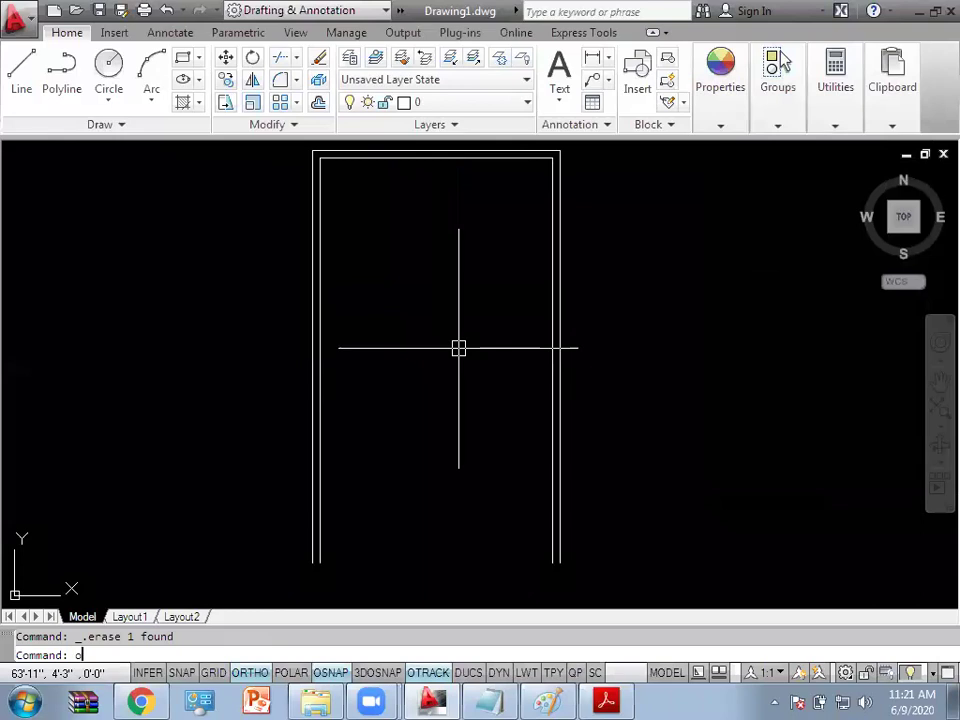
{"action": "key", "text": "Return"}
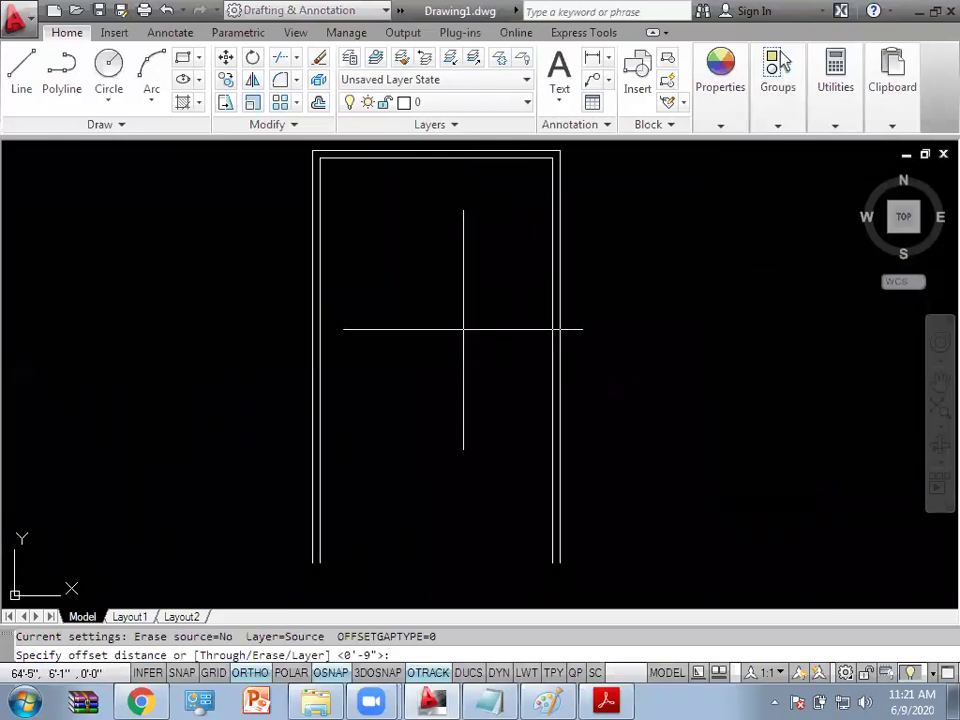
{"action": "type", "text": "12'"}
{"action": "type", "text": "10\""}
{"action": "key", "text": "alt+Tab"}
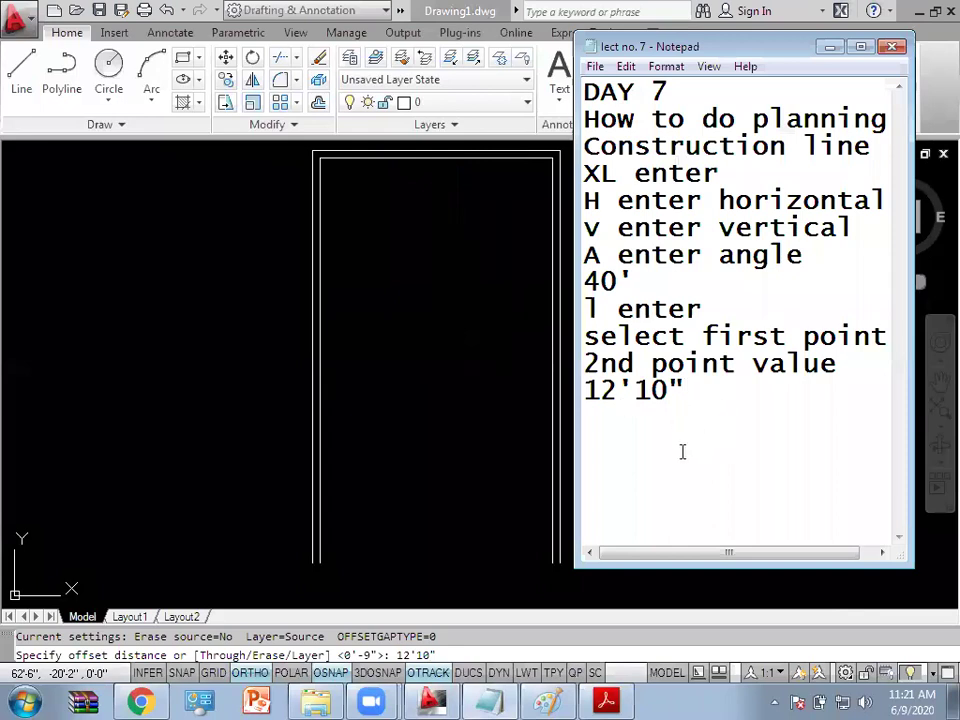
{"action": "left_click", "coordinate": [829, 47]}
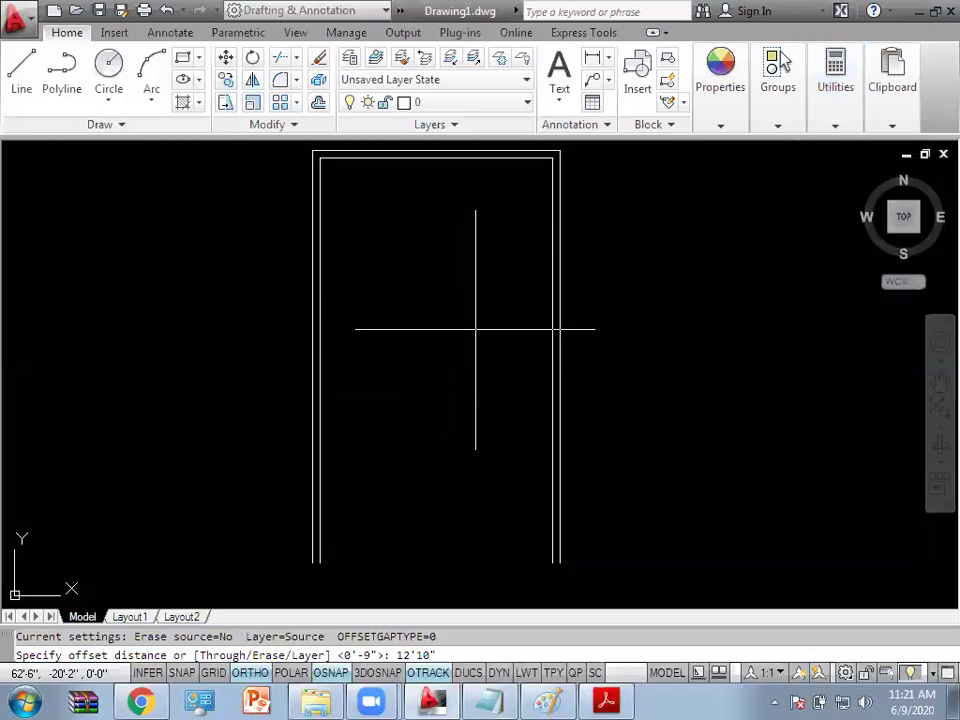
{"action": "key", "text": "Return"}
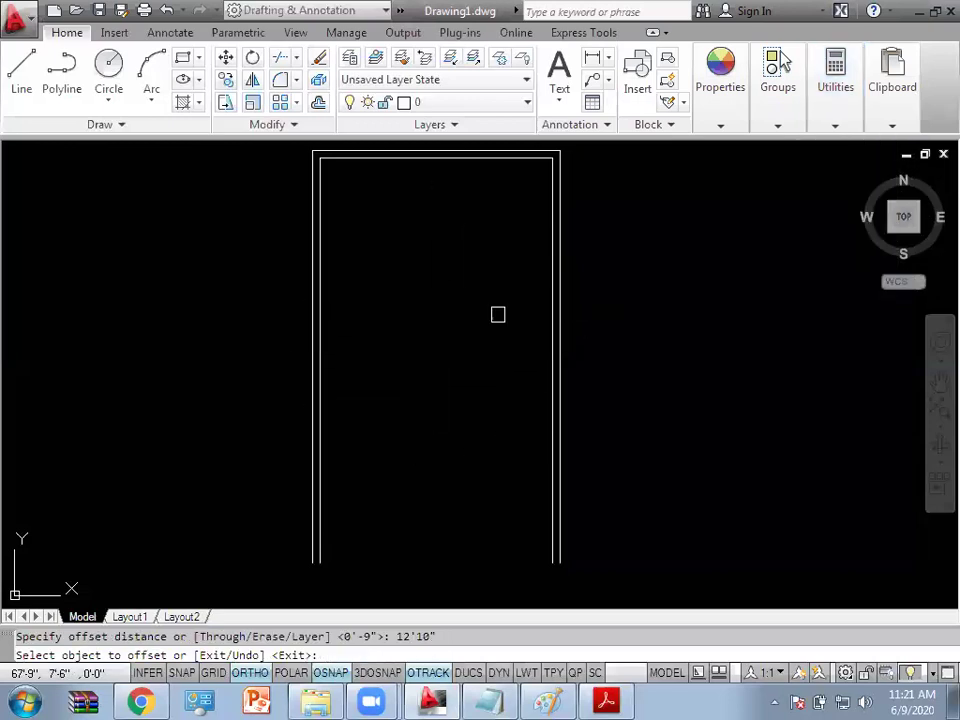
{"action": "left_click", "coordinate": [320, 268]}
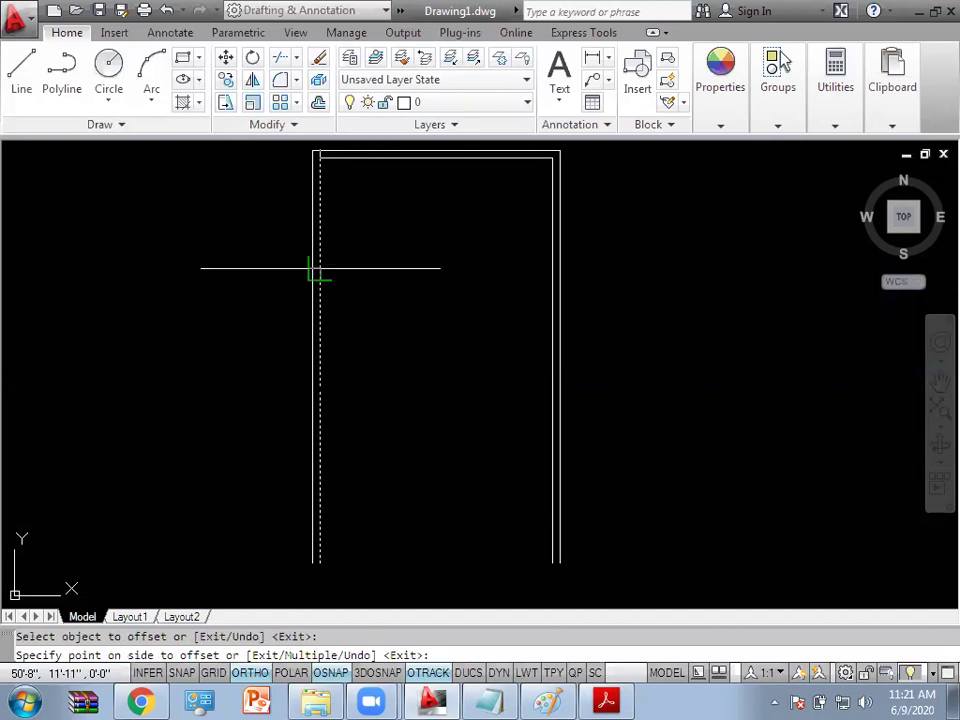
{"action": "left_click", "coordinate": [469, 285]}
{"action": "key", "text": "Escape"}
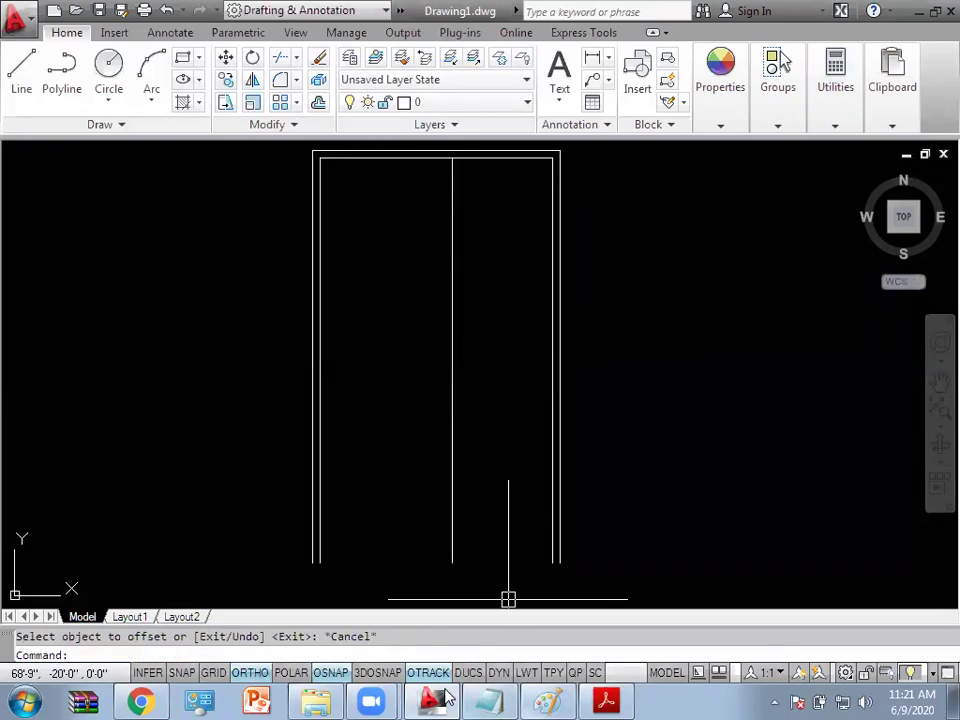
Step: Close the floor-plan PDF in Acrobat and bring AutoCAD back to the front
{"action": "left_click", "coordinate": [440, 699]}
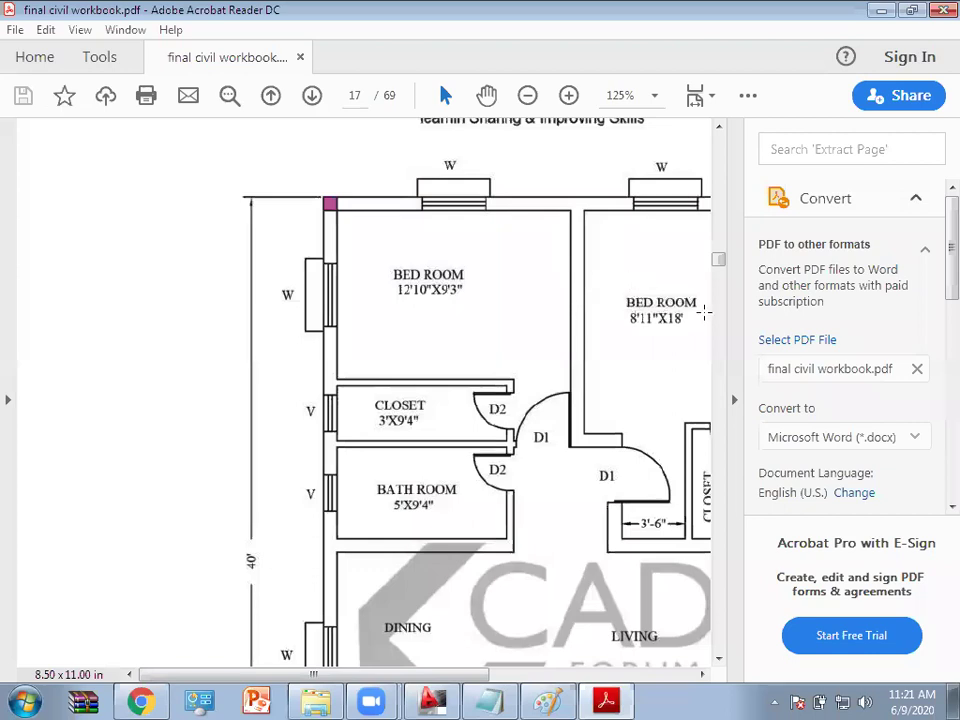
{"action": "key", "text": "ctrl+q"}
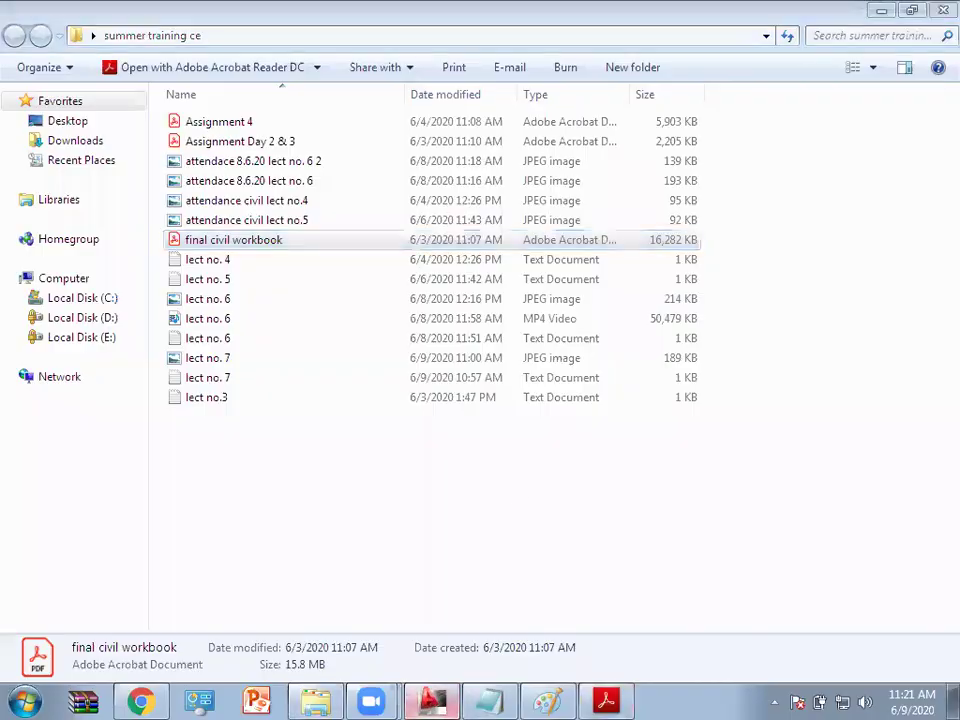
{"action": "left_click", "coordinate": [432, 700]}
Step: Start OFFSET with a 9-inch distance for the partition wall
{"action": "type", "text": "o"}
{"action": "key", "text": "Return"}
{"action": "type", "text": "9"}
{"action": "key", "text": "Return"}
Step: Abandon the partition-thickening offset and clear the command
{"action": "left_click", "coordinate": [452, 376]}
{"action": "key", "text": "Escape"}
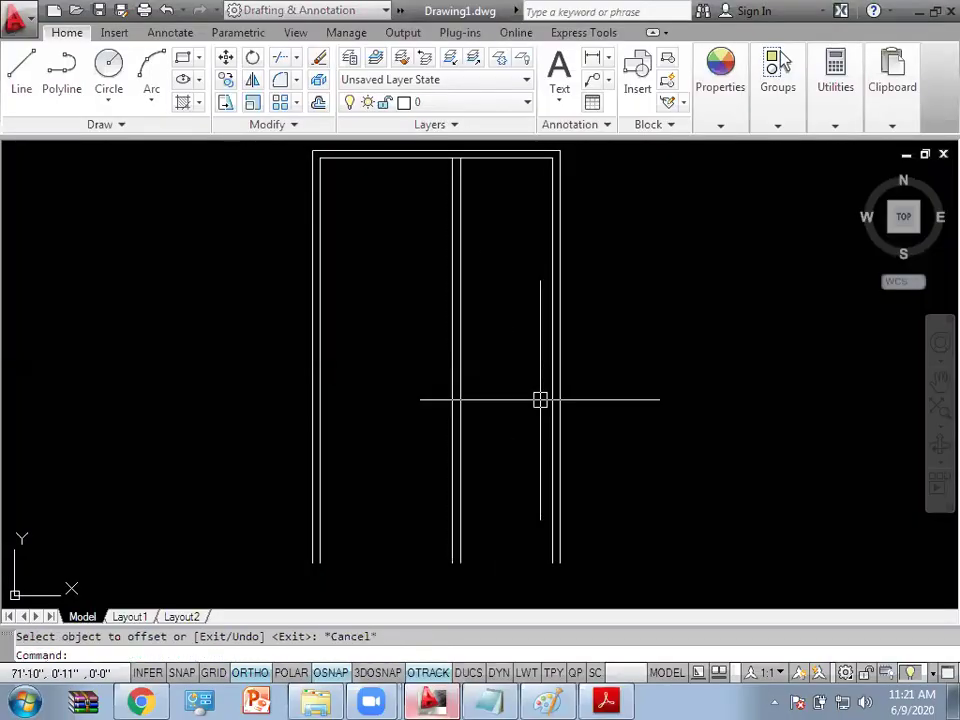
{"action": "key", "text": "Return"}
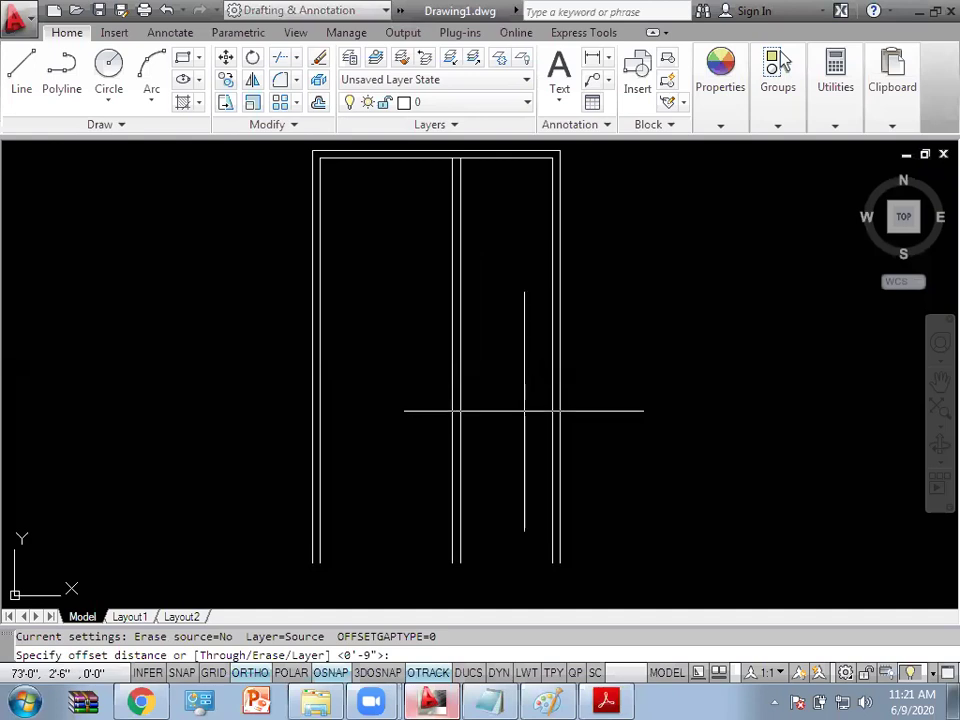
{"action": "key", "text": "Escape"}
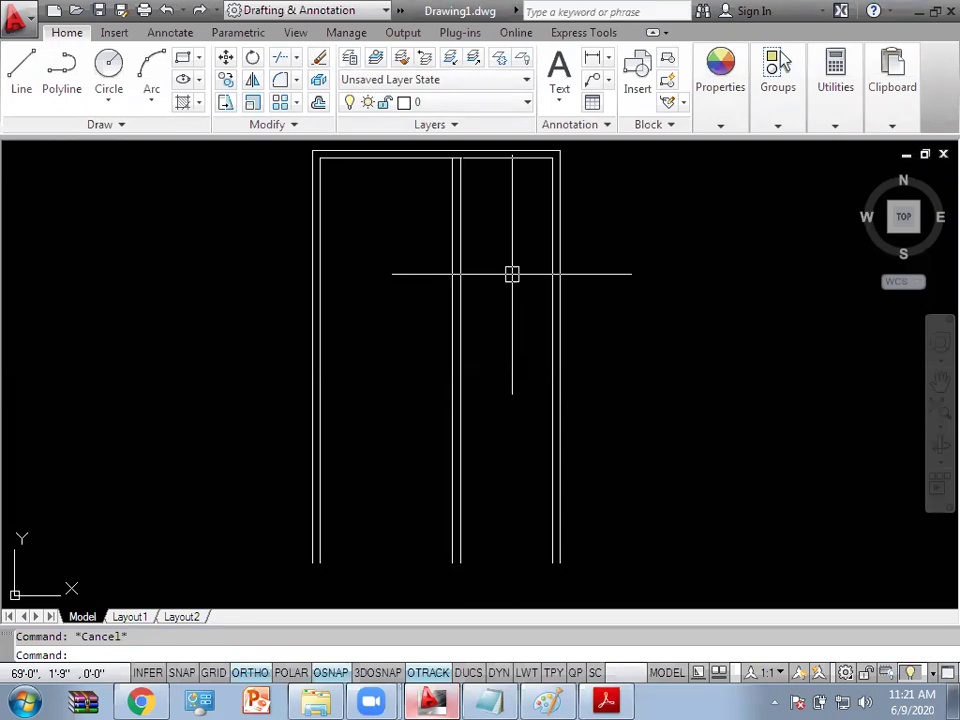
Step: Measure from the partition corner to the right wall with DI, reading 8'-11" in the command history
{"action": "type", "text": "di"}
{"action": "key", "text": "Return"}
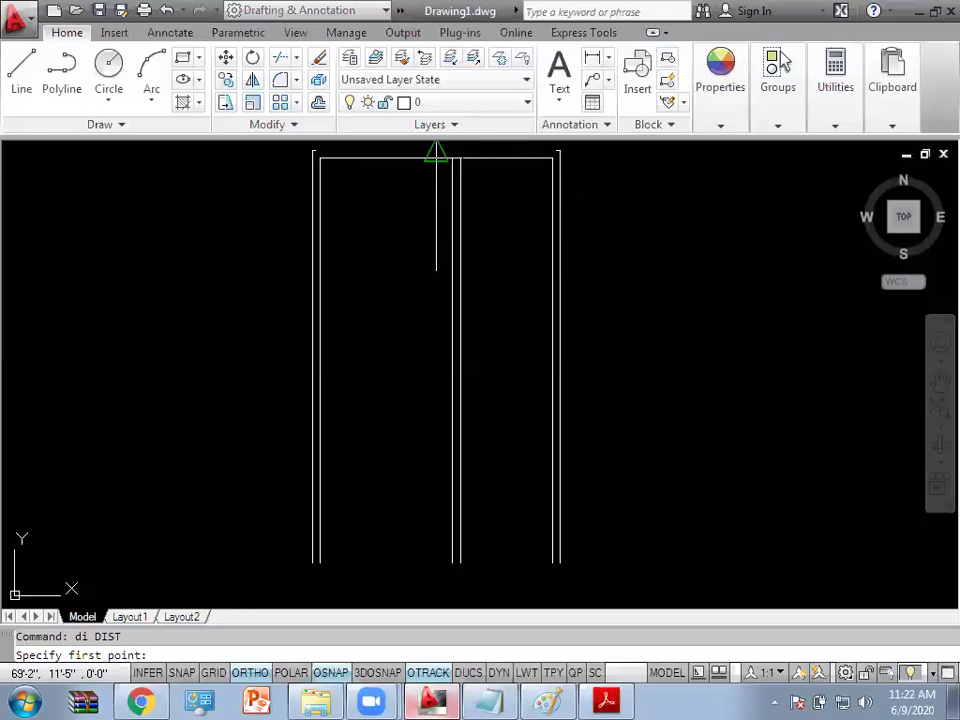
{"action": "left_click", "coordinate": [460, 157]}
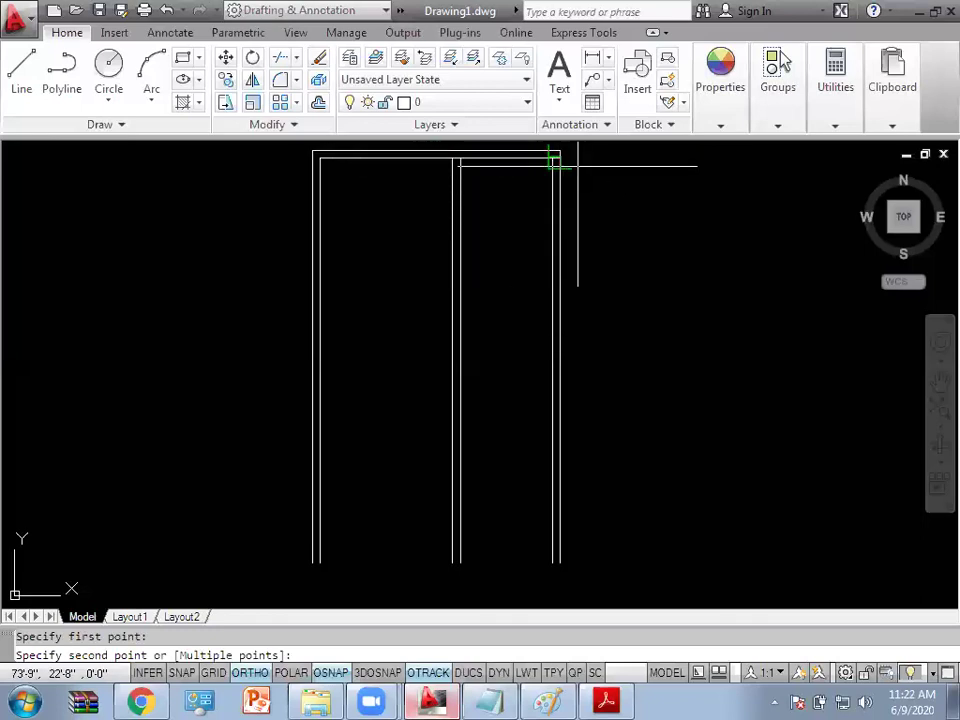
{"action": "left_click", "coordinate": [552, 157]}
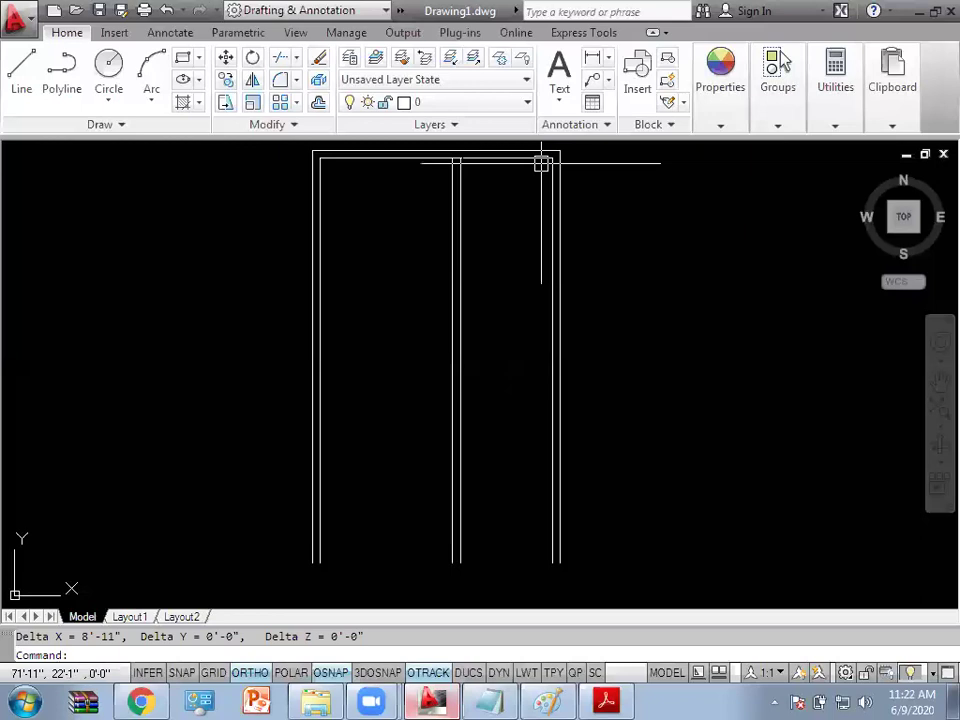
{"action": "left_click_drag", "start_coordinate": [225, 628], "coordinate": [246, 410]}
{"action": "left_click_drag", "start_coordinate": [116, 632], "coordinate": [78, 631]}
{"action": "left_click", "coordinate": [125, 631]}
{"action": "left_click_drag", "start_coordinate": [125, 617], "coordinate": [90, 617]}
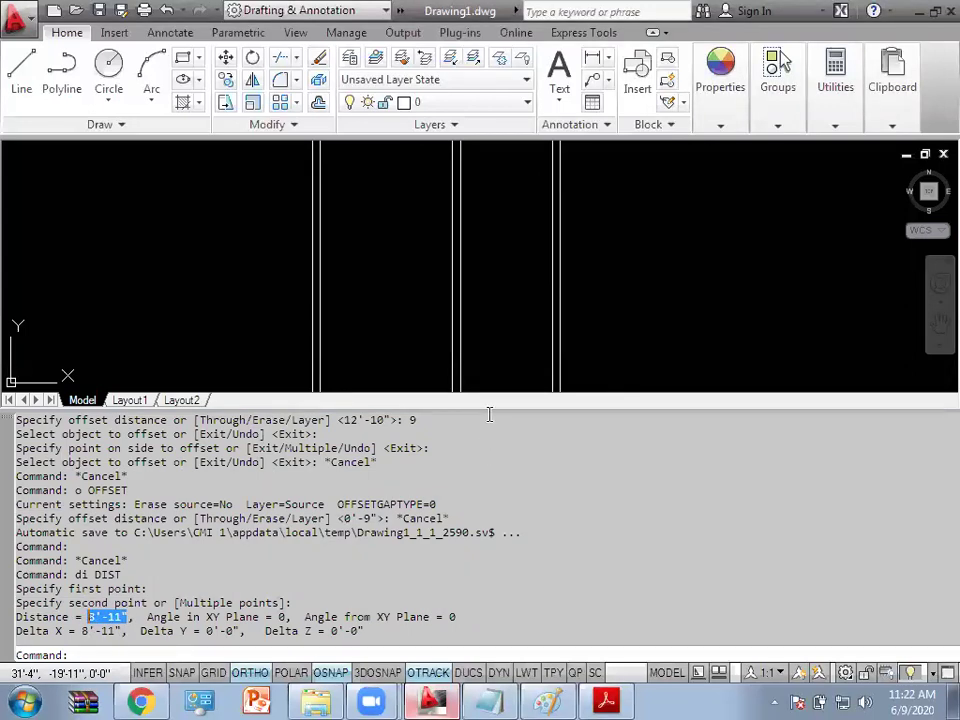
{"action": "left_click_drag", "start_coordinate": [489, 405], "coordinate": [484, 620]}
Step: Zoom and pan onto the new partition, then start and cancel TRIM
{"action": "scroll", "coordinate": [449, 418], "scroll_direction": "up", "scroll_amount": 1}
{"action": "middle_click_drag", "start_coordinate": [449, 418], "coordinate": [435, 435]}
{"action": "scroll", "coordinate": [450, 320], "scroll_direction": "up", "scroll_amount": 1}
{"action": "scroll", "coordinate": [444, 311], "scroll_direction": "up", "scroll_amount": 2}
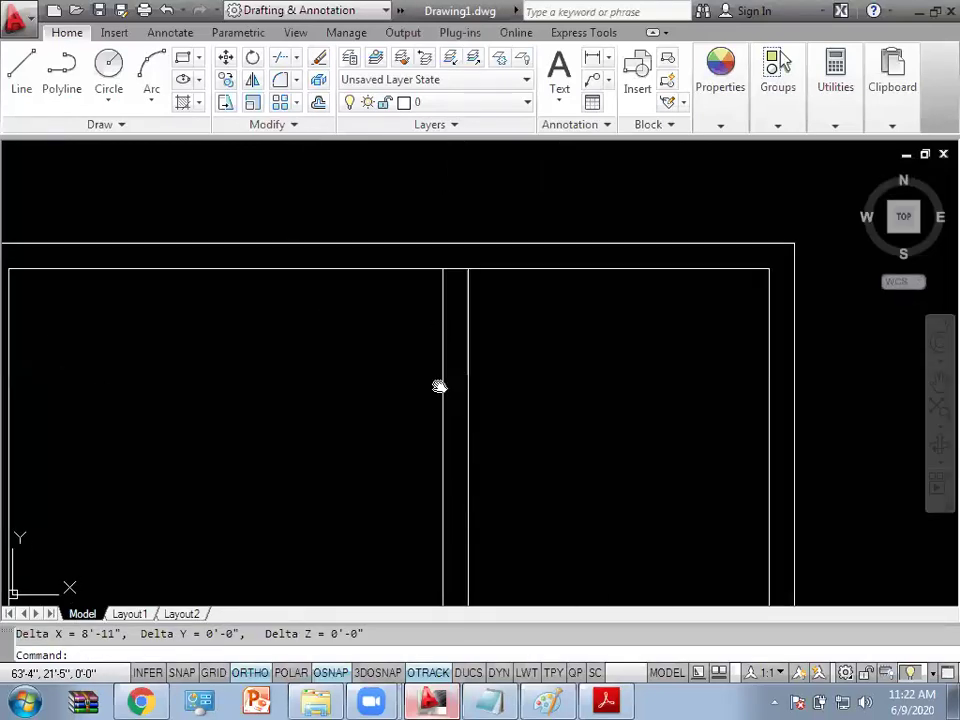
{"action": "key", "text": "Escape"}
{"action": "type", "text": "tr"}
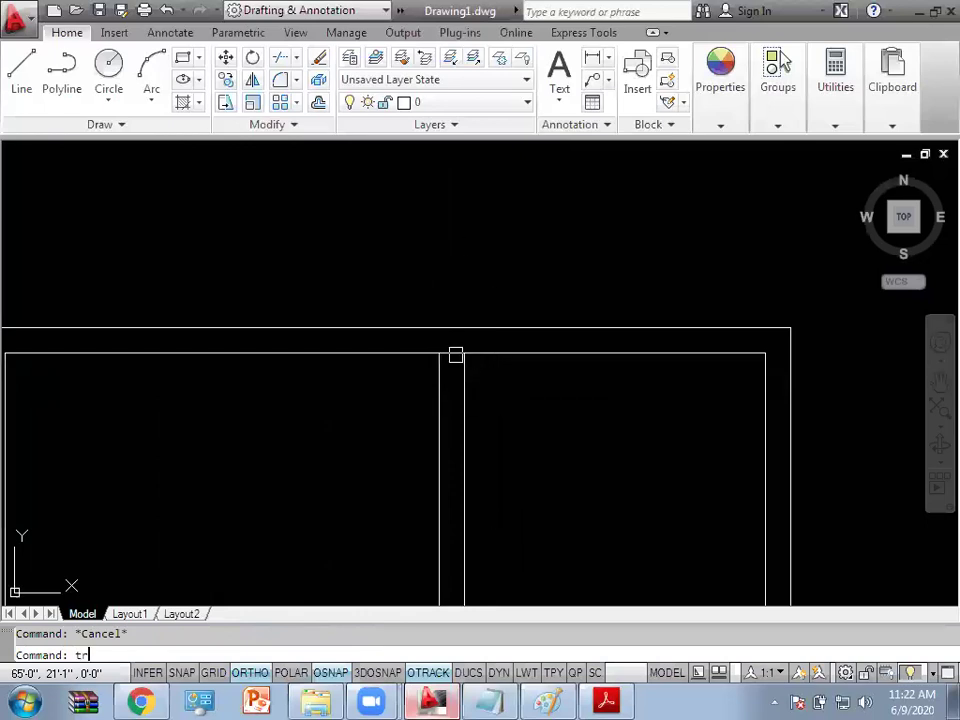
{"action": "key", "text": "Return"}
{"action": "scroll", "coordinate": [500, 415], "scroll_direction": "down", "scroll_amount": 1}
{"action": "scroll", "coordinate": [503, 421], "scroll_direction": "down", "scroll_amount": 1}
{"action": "key", "text": "Escape"}
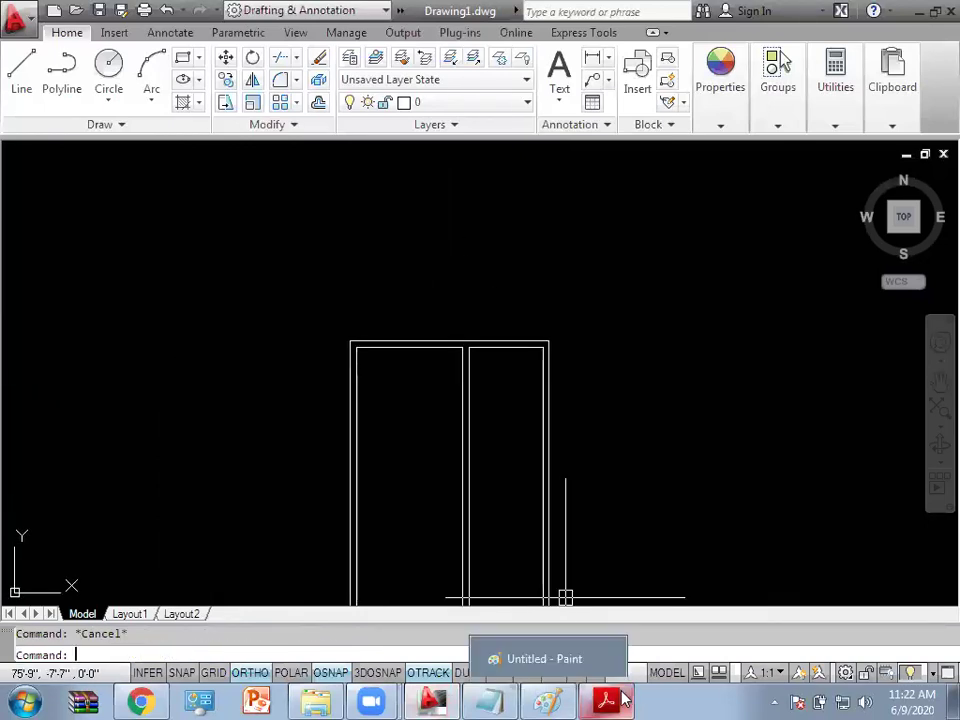
{"action": "left_click", "coordinate": [605, 700]}
{"action": "scroll", "coordinate": [530, 292], "scroll_direction": "down", "scroll_amount": 1}
{"action": "scroll", "coordinate": [555, 300], "scroll_direction": "up", "scroll_amount": 1}
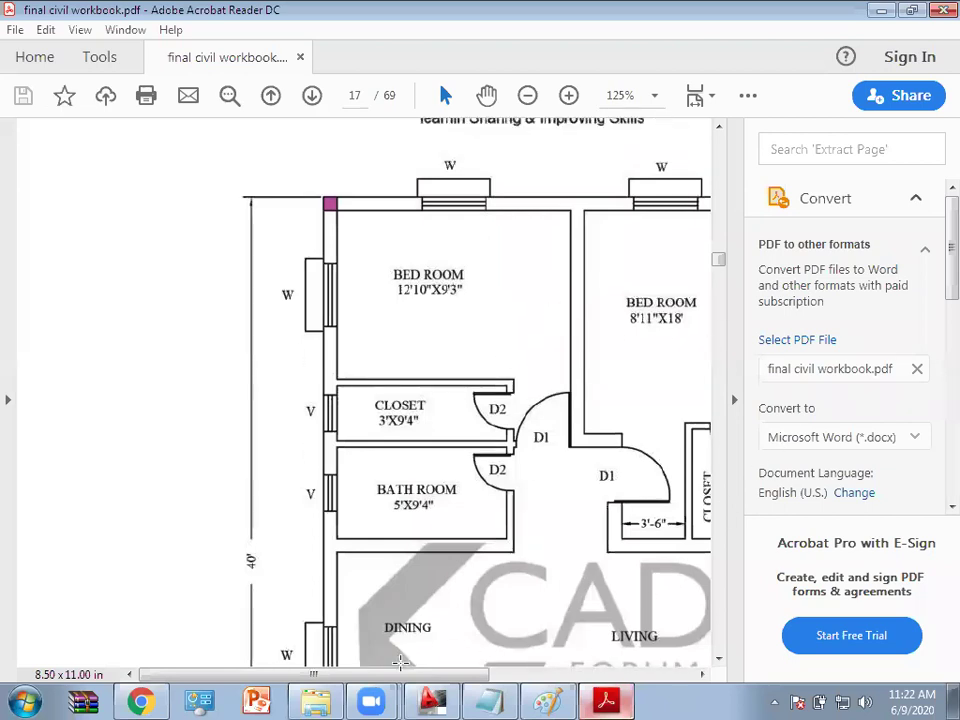
{"action": "left_click_drag", "start_coordinate": [422, 675], "coordinate": [502, 675]}
{"action": "scroll", "coordinate": [466, 565], "scroll_direction": "down", "scroll_amount": 1}
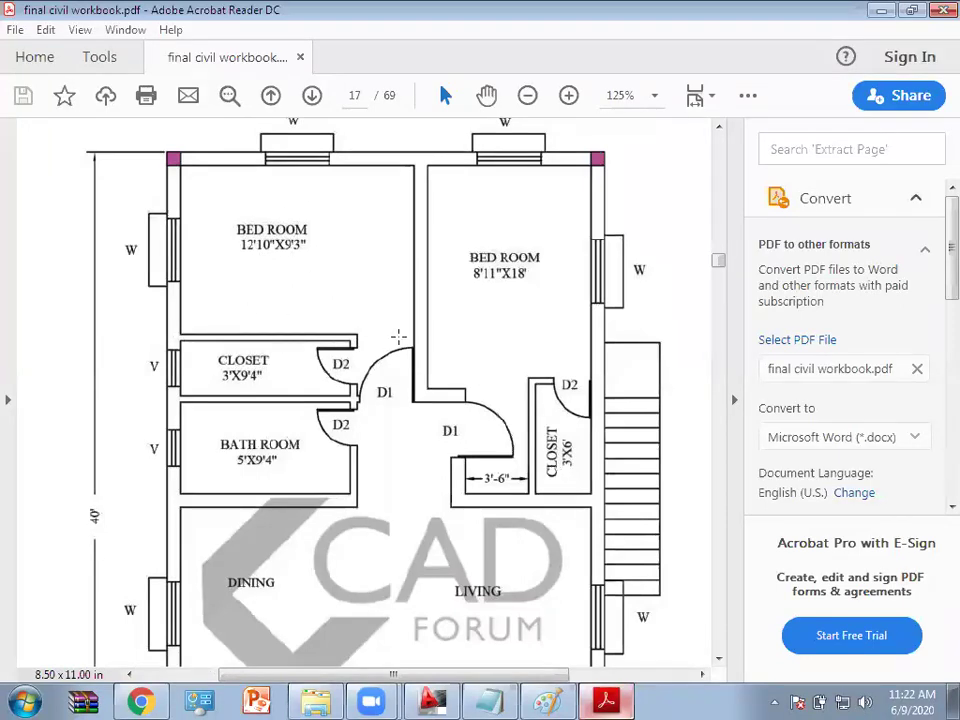
{"action": "left_click_drag", "start_coordinate": [135, 301], "coordinate": [443, 368]}
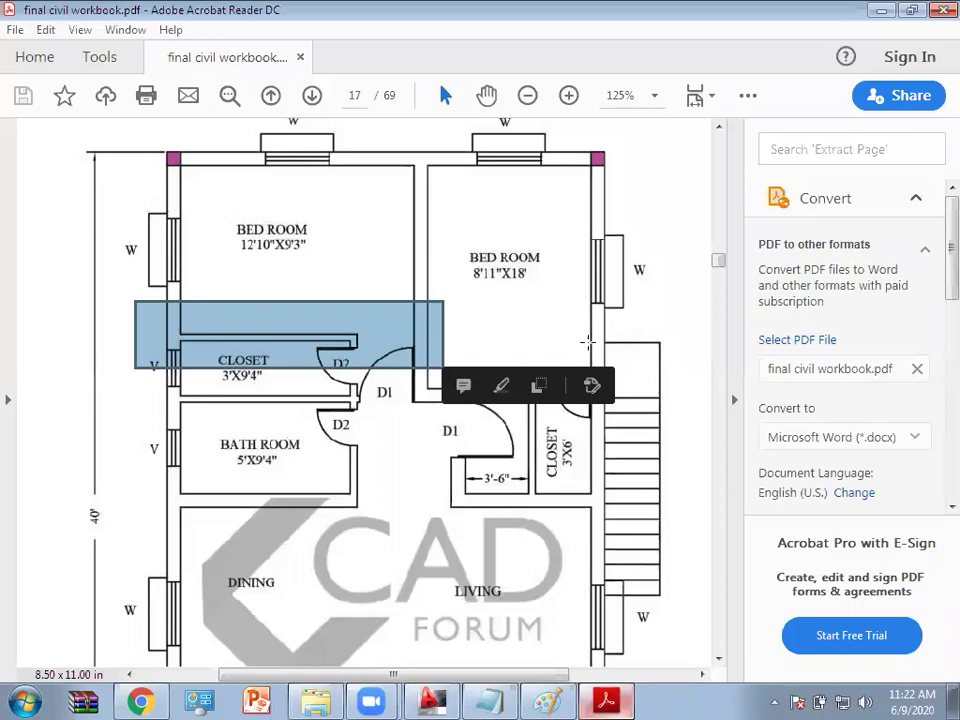
{"action": "left_click", "coordinate": [435, 472]}
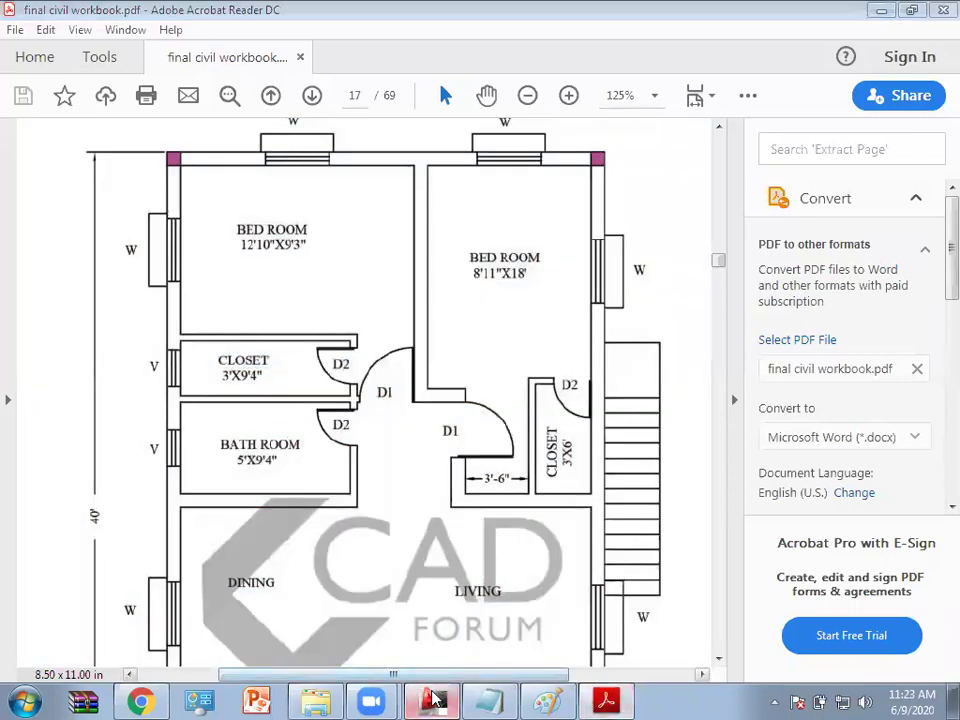
{"action": "left_click", "coordinate": [432, 700]}
{"action": "type", "text": "o"}
Step: Offset the left room's top inner wall line 9'3" downward
{"action": "key", "text": "Return"}
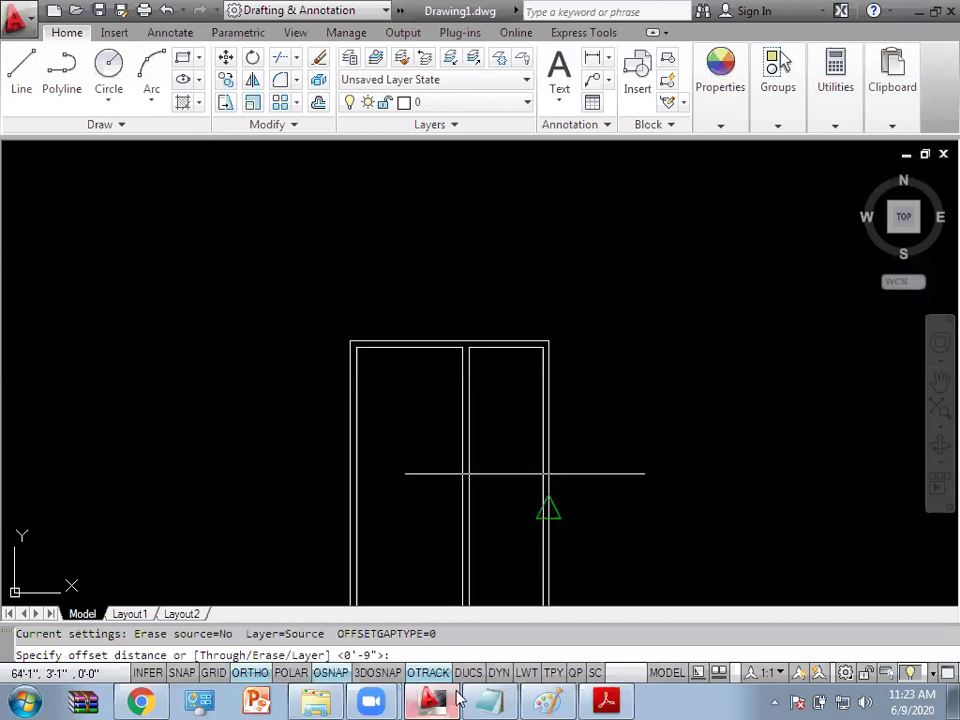
{"action": "left_click", "coordinate": [626, 692]}
{"action": "left_click", "coordinate": [626, 692]}
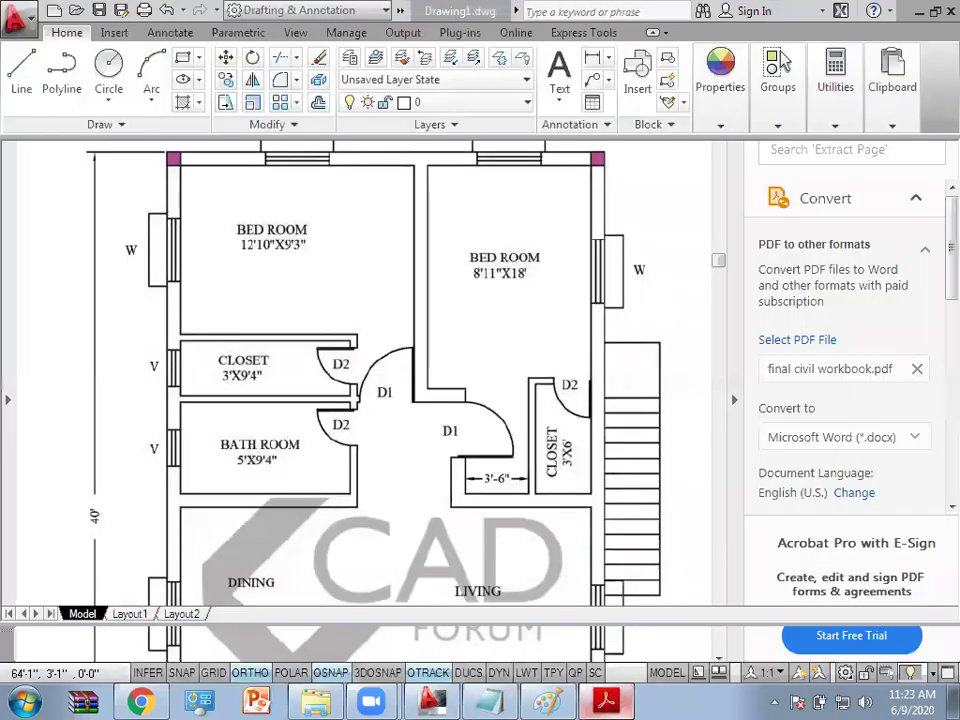
{"action": "type", "text": "9'3\""}
{"action": "key", "text": "Return"}
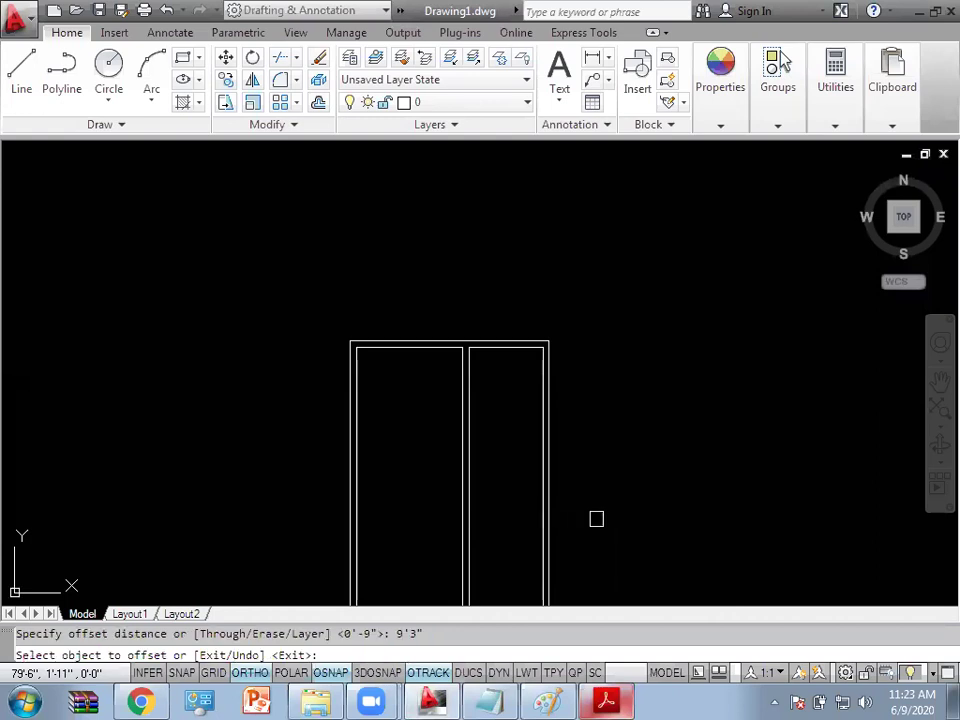
{"action": "left_click", "coordinate": [392, 350]}
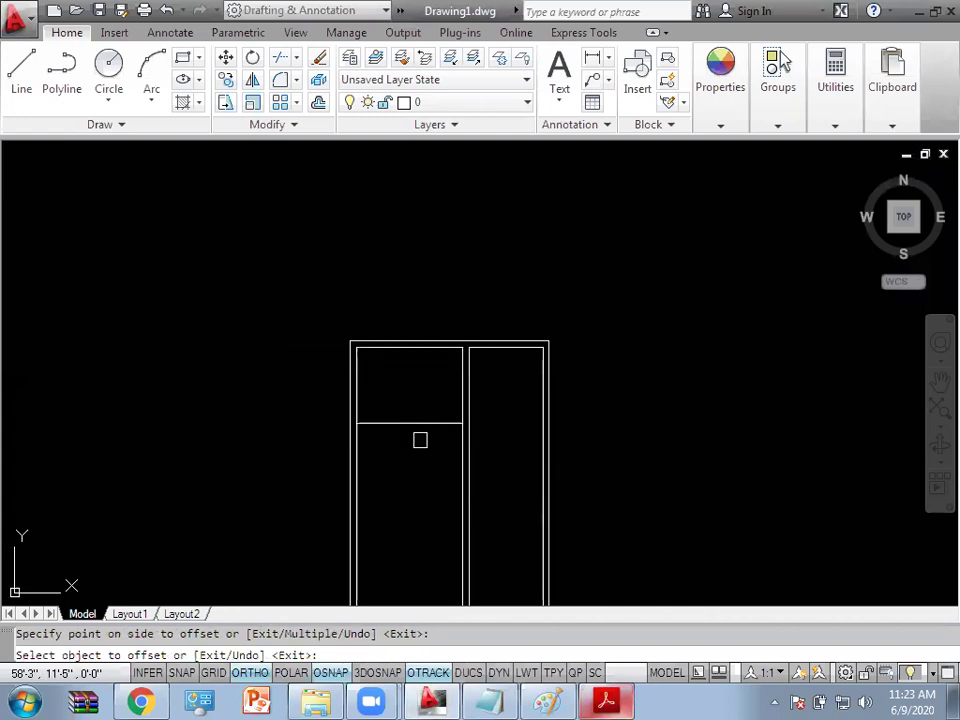
Step: Enter a 4.5 offset distance, which brings up the Drawing Units dialog
{"action": "key", "text": "Escape"}
{"action": "key", "text": "Return"}
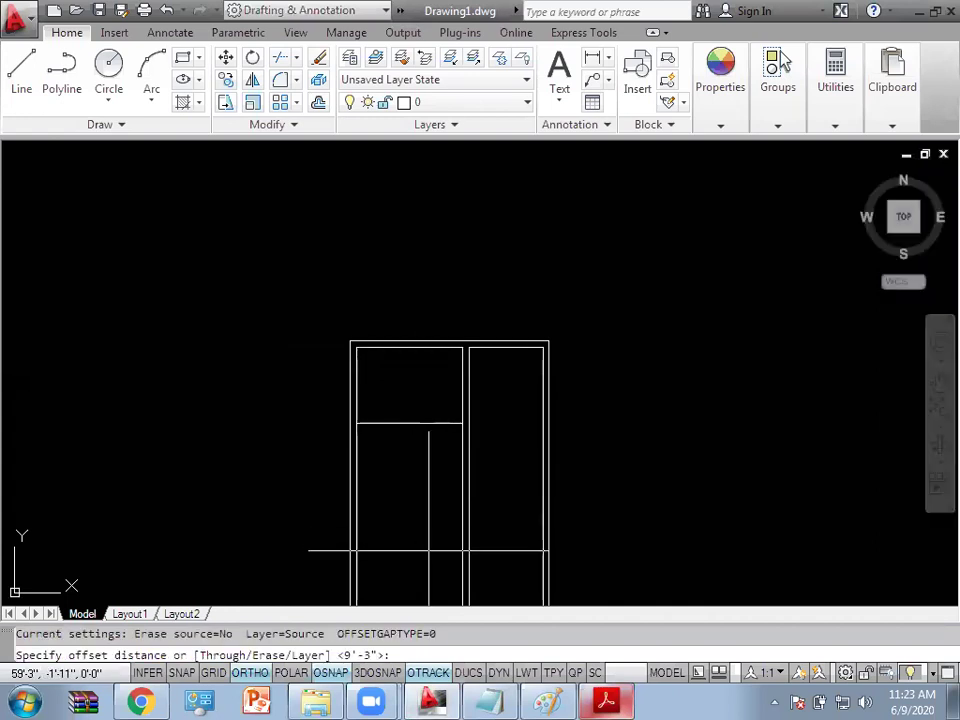
{"action": "type", "text": "4.5"}
{"action": "key", "text": "Return"}
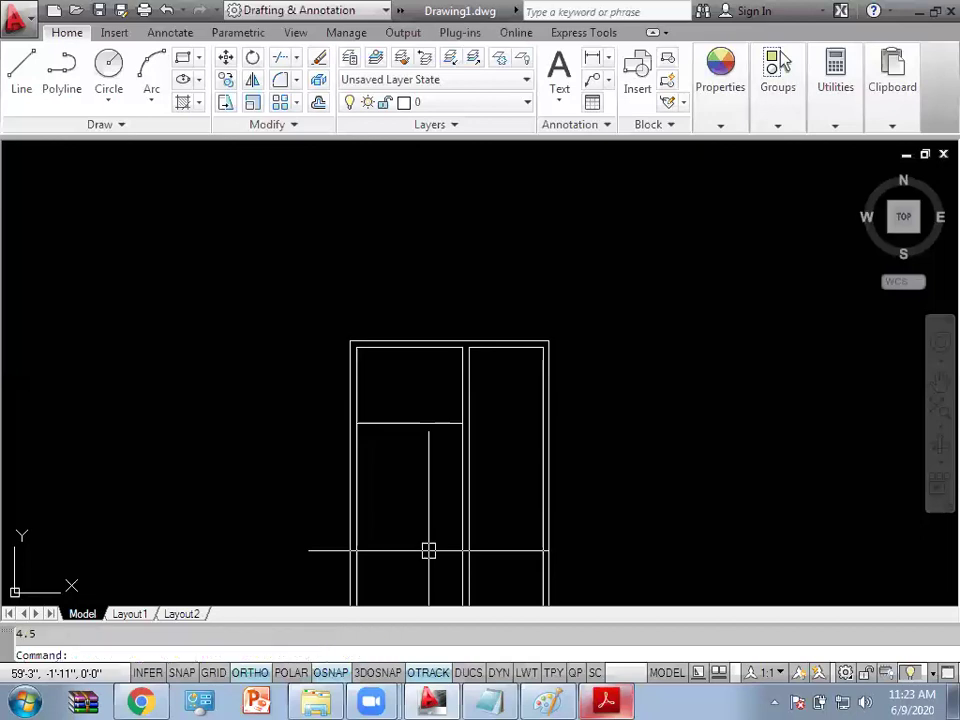
{"action": "type", "text": "un"}
{"action": "key", "text": "Return"}
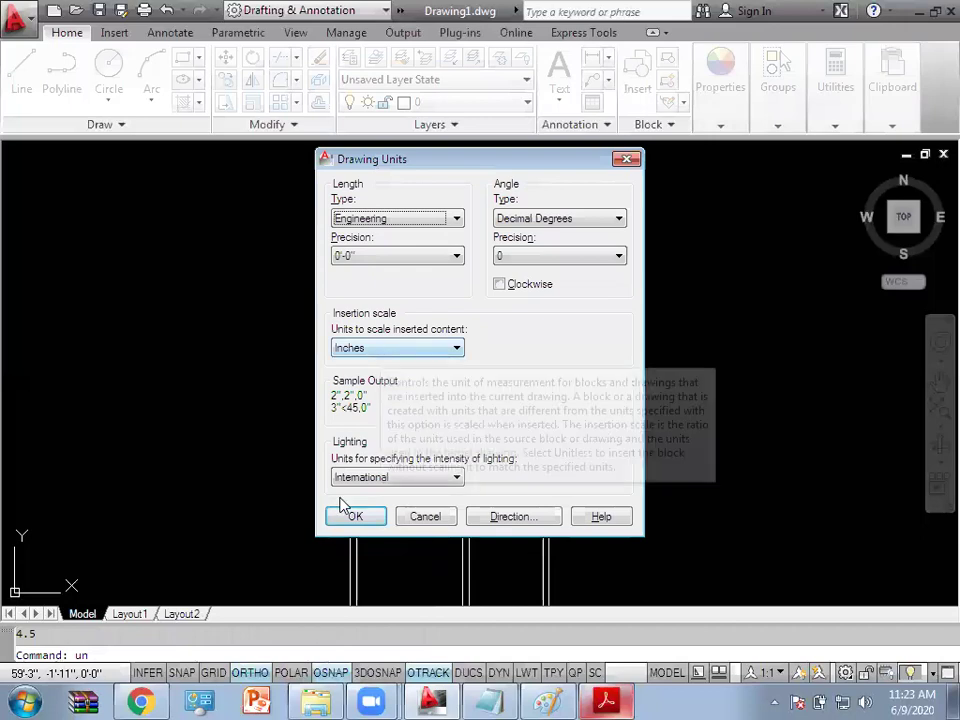
Step: Close Drawing Units and copy the new left-room line 4.5 inches below it as a double wall
{"action": "left_click", "coordinate": [355, 516]}
{"action": "key", "text": "Escape"}
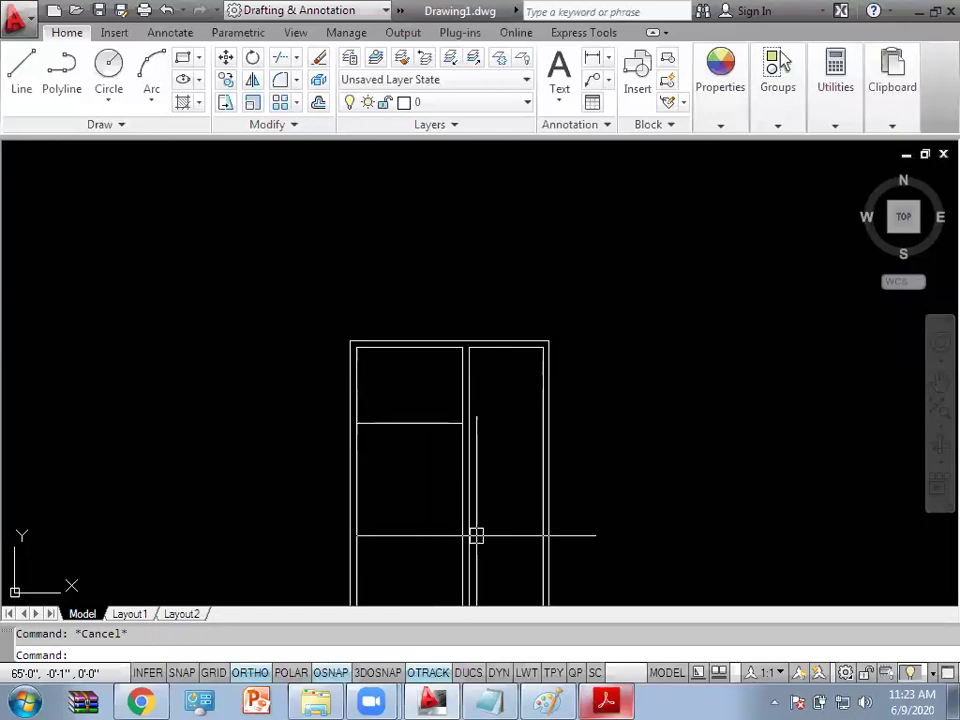
{"action": "type", "text": "o"}
{"action": "key", "text": "Return"}
{"action": "type", "text": ".5"}
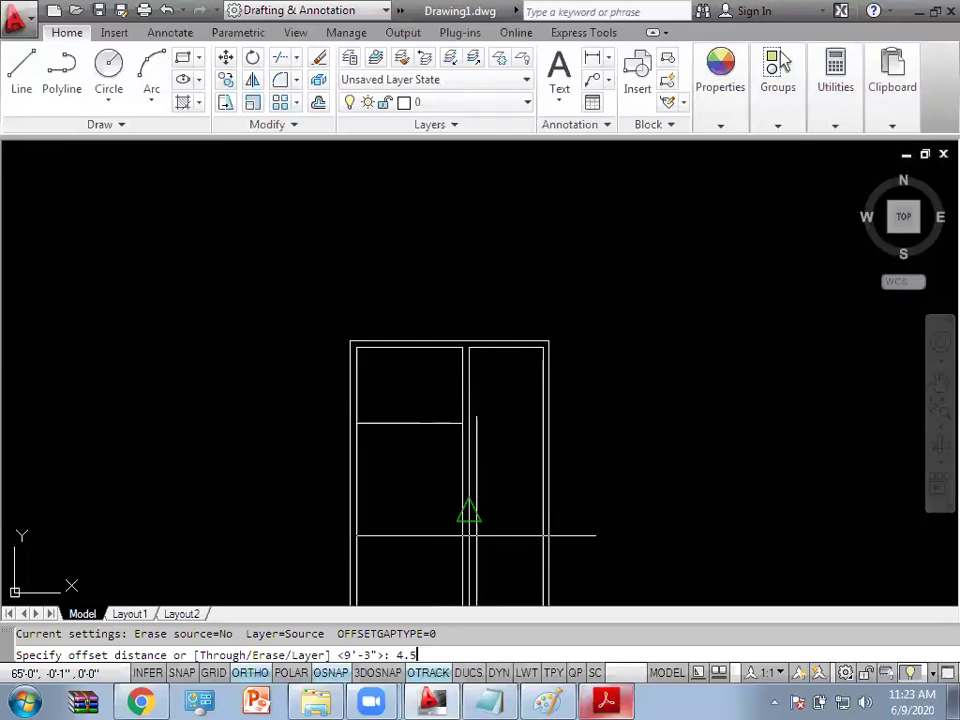
{"action": "key", "text": "Return"}
{"action": "left_click", "coordinate": [405, 424]}
{"action": "left_click", "coordinate": [405, 492]}
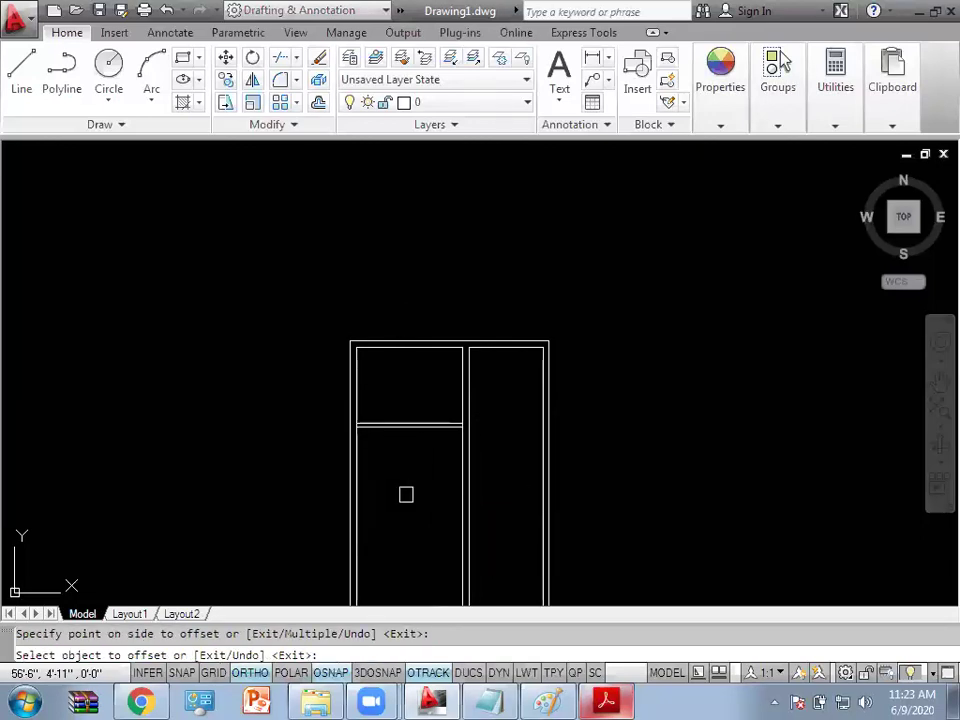
{"action": "key", "text": "Escape"}
{"action": "scroll", "coordinate": [435, 452], "scroll_direction": "up", "scroll_amount": 2}
{"action": "scroll", "coordinate": [428, 461], "scroll_direction": "up", "scroll_amount": 2}
{"action": "scroll", "coordinate": [428, 461], "scroll_direction": "down", "scroll_amount": 2}
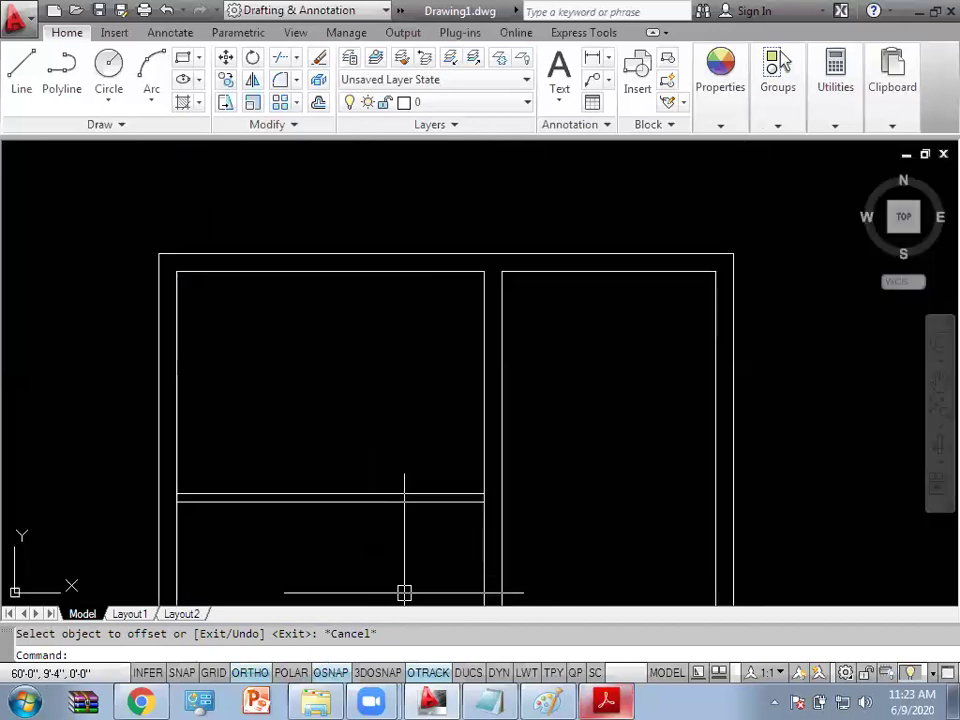
{"action": "left_click", "coordinate": [612, 700]}
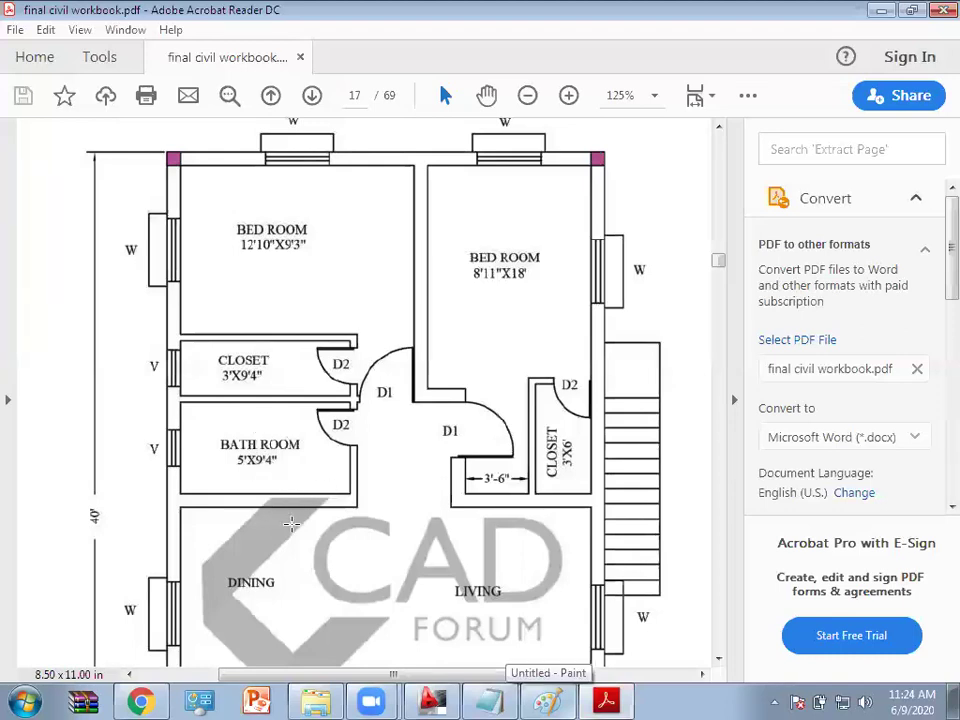
{"action": "left_click", "coordinate": [605, 701]}
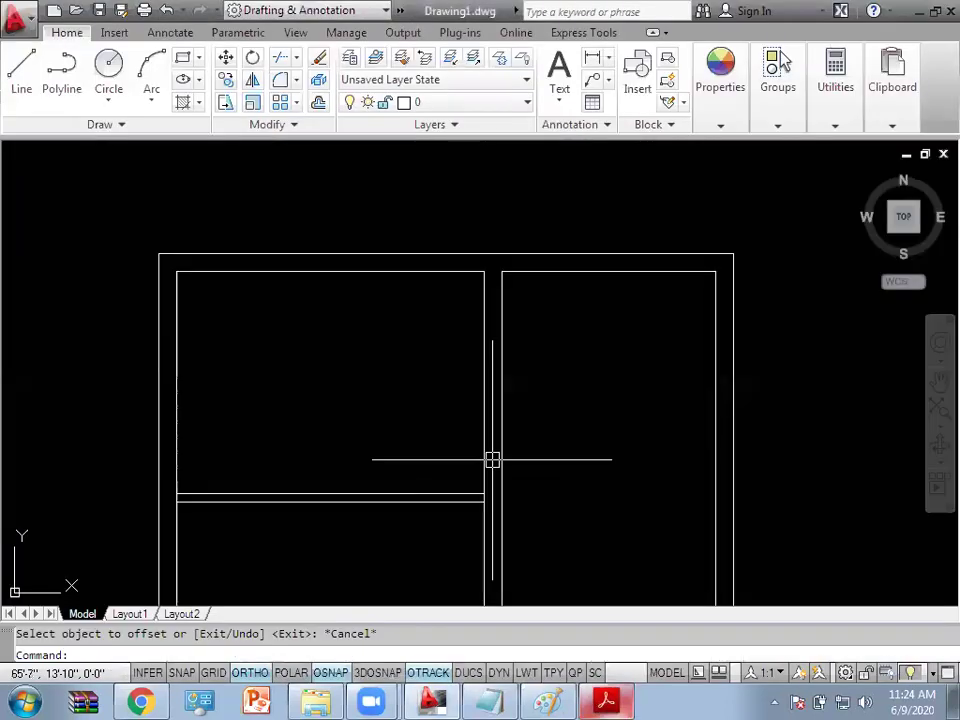
Step: Offset the double wall's lower line 3' down for the closet wall
{"action": "scroll", "coordinate": [435, 470], "scroll_direction": "down", "scroll_amount": 2}
{"action": "type", "text": "o"}
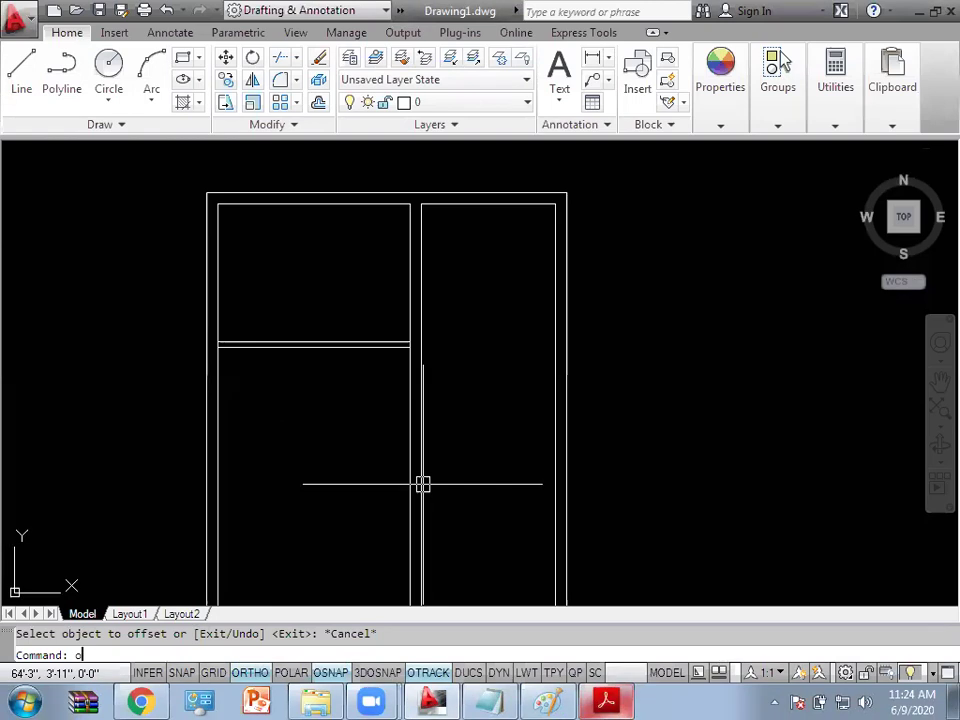
{"action": "key", "text": "Return"}
{"action": "type", "text": "3"}
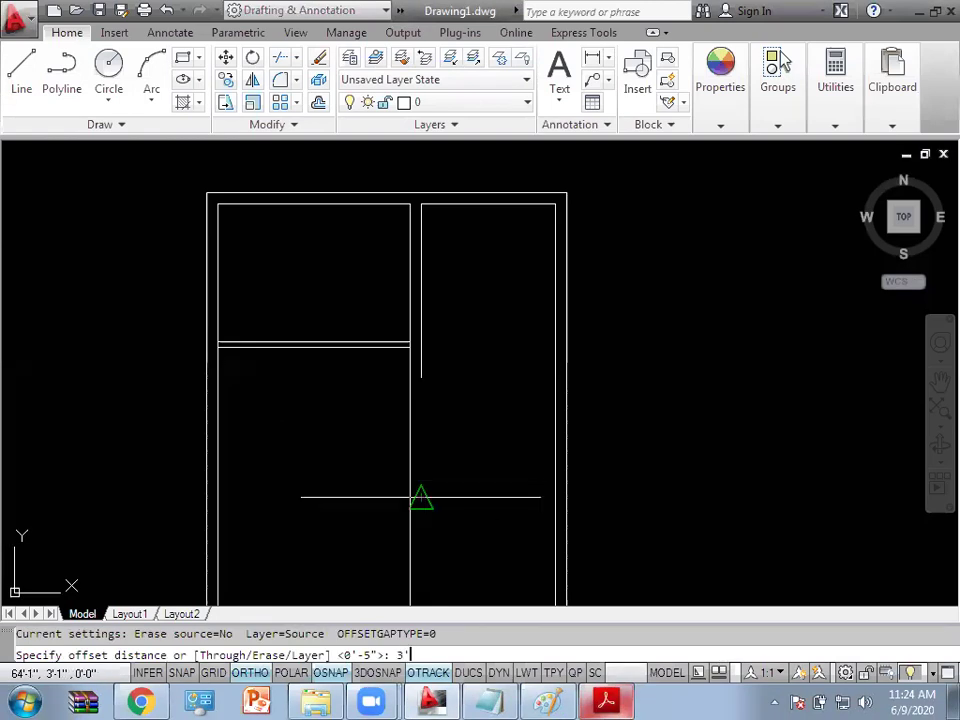
{"action": "key", "text": "Return"}
{"action": "left_click", "coordinate": [290, 344]}
{"action": "left_click", "coordinate": [358, 474]}
{"action": "key", "text": "Escape"}
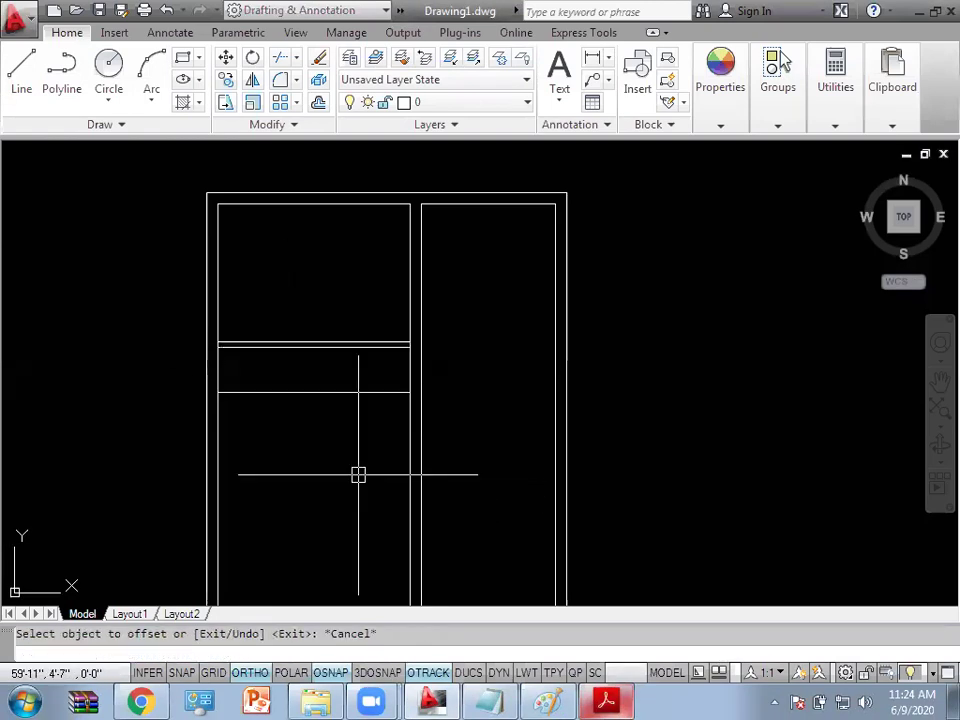
Step: Double the closet wall with a 4.5-inch offset copy below it
{"action": "type", "text": "o"}
{"action": "key", "text": "Return"}
{"action": "type", "text": "4.5"}
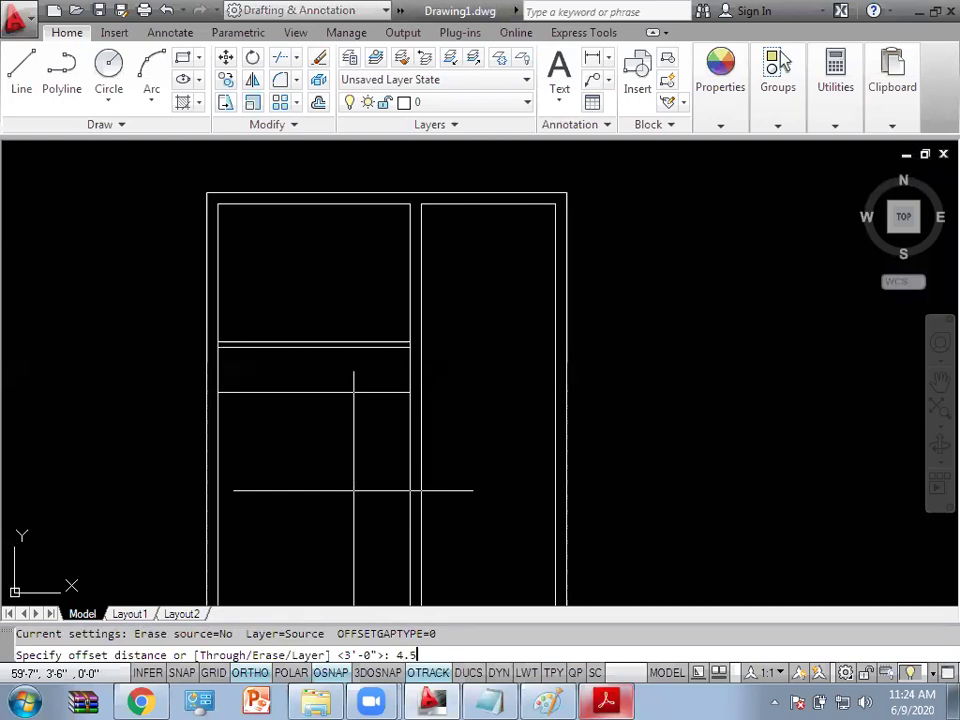
{"action": "key", "text": "Return"}
{"action": "left_click", "coordinate": [335, 392]}
{"action": "left_click", "coordinate": [317, 476]}
{"action": "key", "text": "Escape"}
Step: Add the bath wall 5' below the closet, doubled with a 9-inch offset
{"action": "key", "text": "Return"}
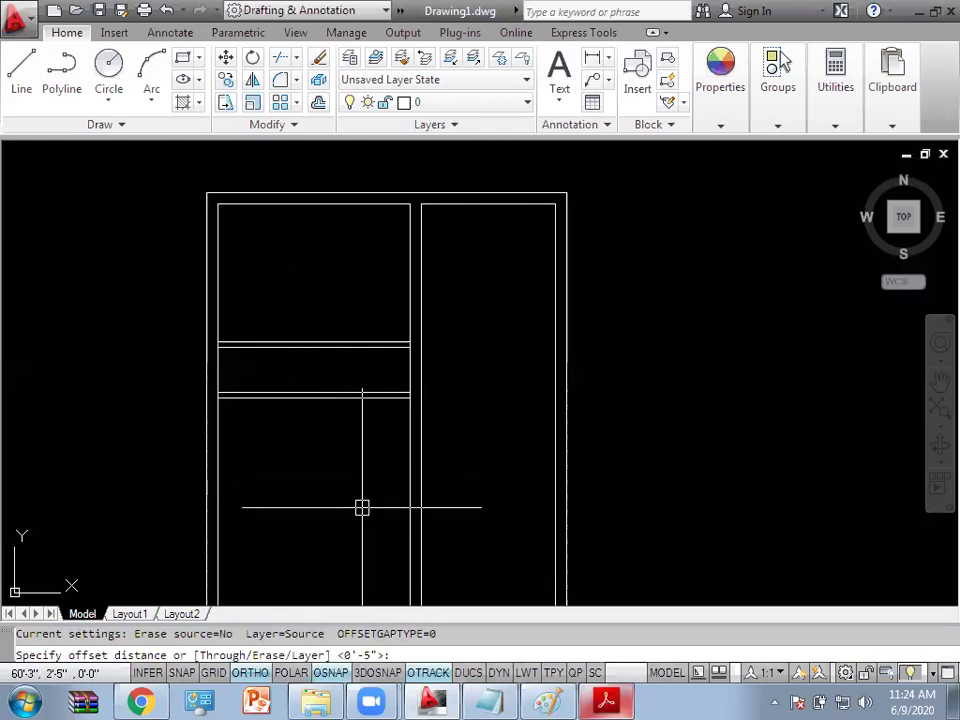
{"action": "type", "text": "5'"}
{"action": "key", "text": "Return"}
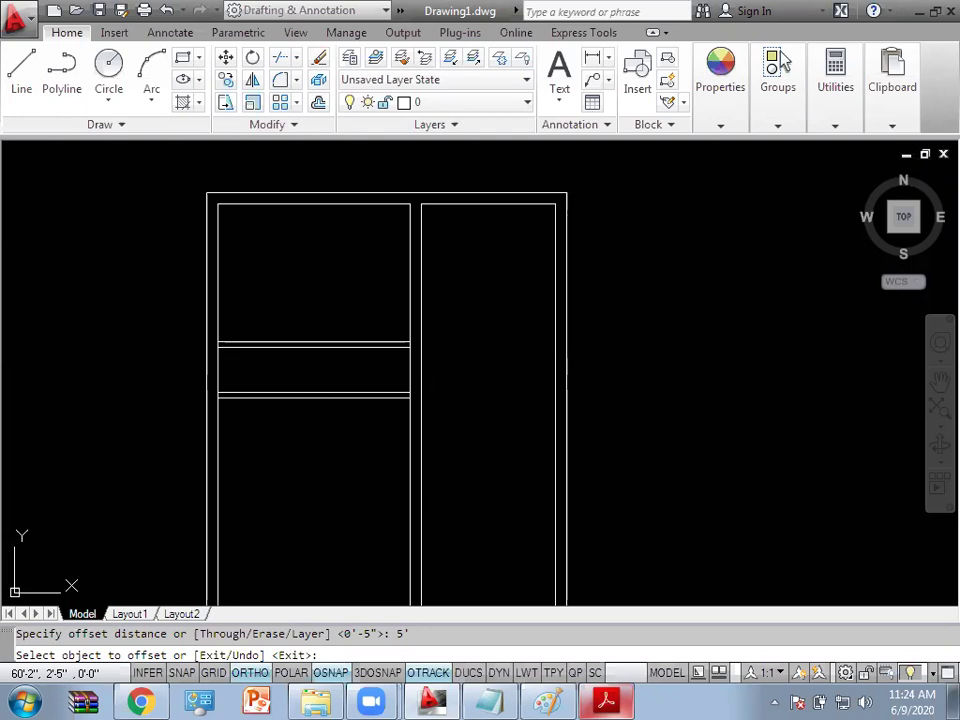
{"action": "left_click", "coordinate": [277, 397]}
{"action": "left_click", "coordinate": [281, 446]}
{"action": "key", "text": "Escape"}
{"action": "type", "text": "o"}
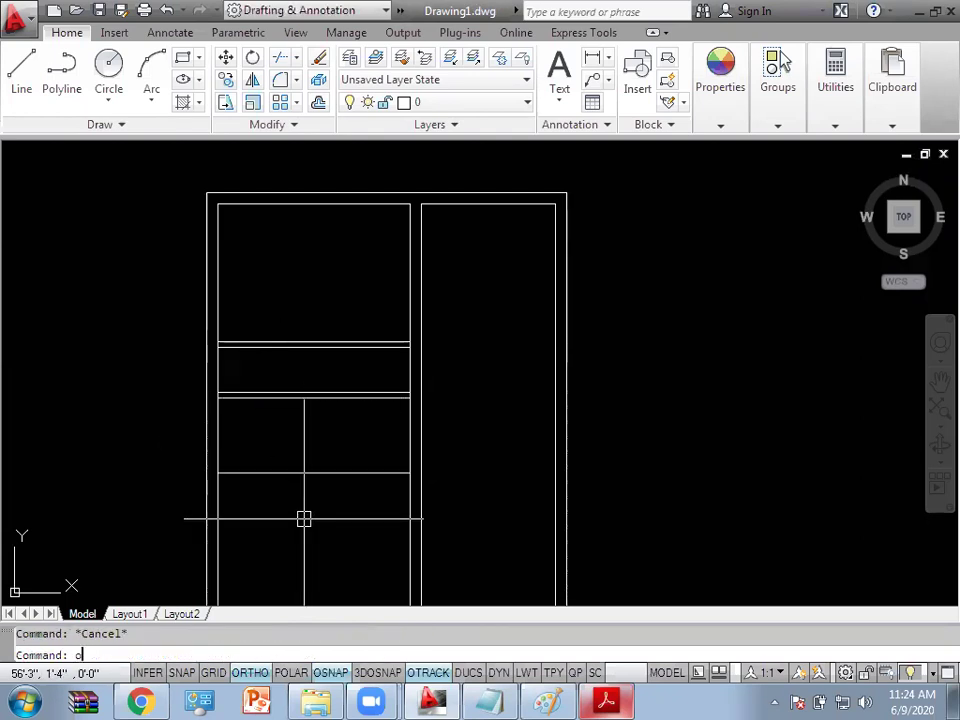
{"action": "key", "text": "Return"}
{"action": "type", "text": "9"}
{"action": "key", "text": "Return"}
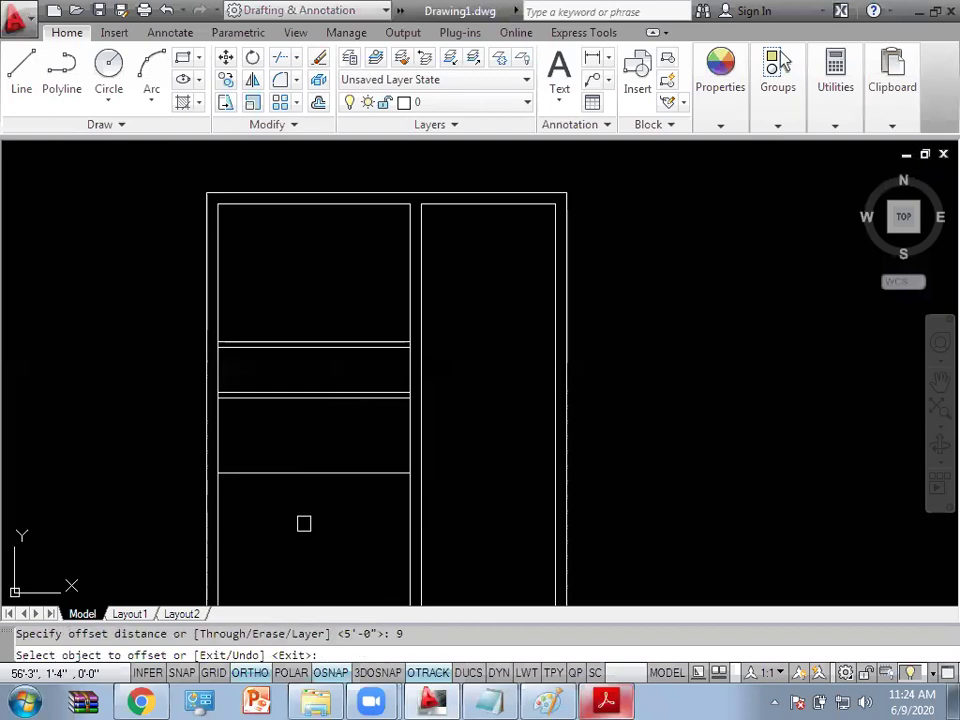
{"action": "left_click", "coordinate": [268, 472]}
{"action": "left_click", "coordinate": [272, 529]}
{"action": "key", "text": "Escape"}
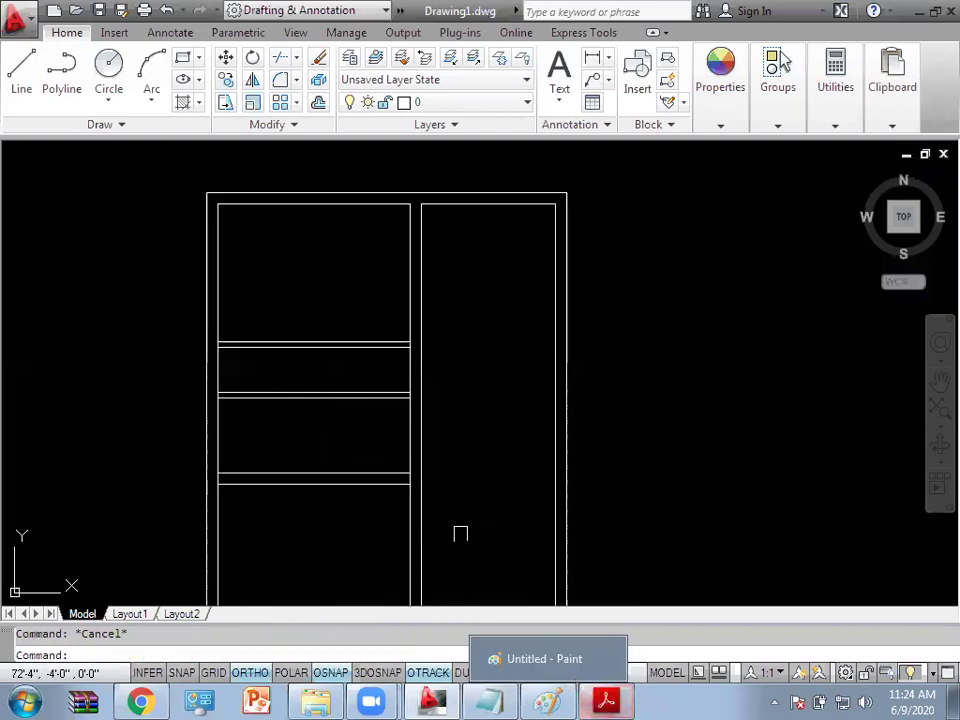
Step: Pan the drawing right and bring the floor-plan PDF forward
{"action": "scroll", "coordinate": [437, 504], "scroll_direction": "down", "scroll_amount": 2}
{"action": "scroll", "coordinate": [401, 437], "scroll_direction": "up", "scroll_amount": 3}
{"action": "middle_click_drag", "start_coordinate": [401, 437], "coordinate": [493, 476]}
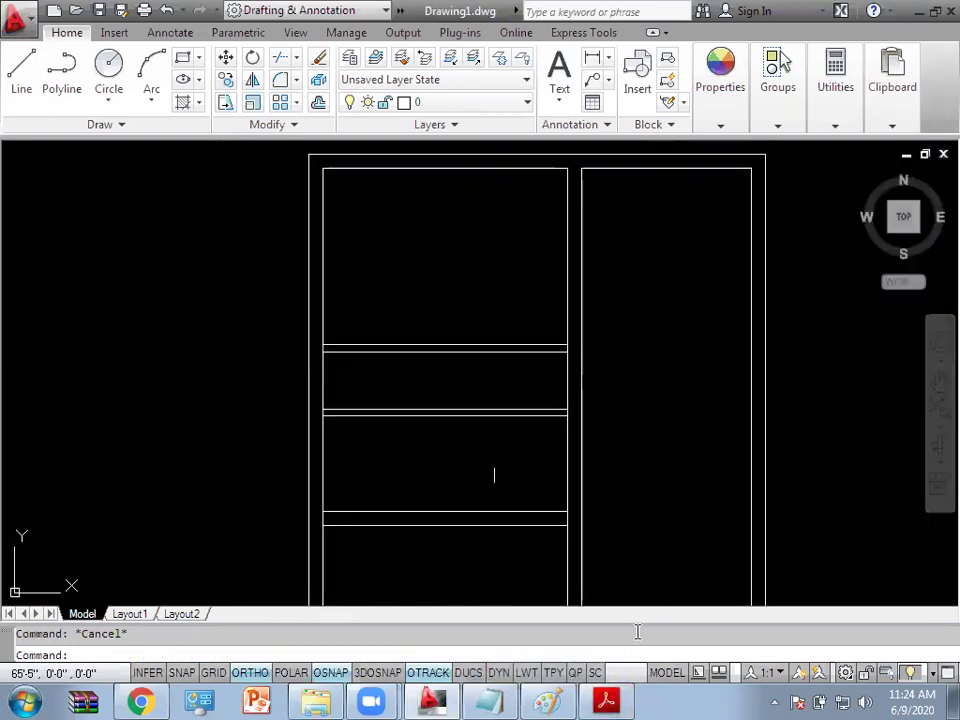
{"action": "left_click", "coordinate": [605, 700]}
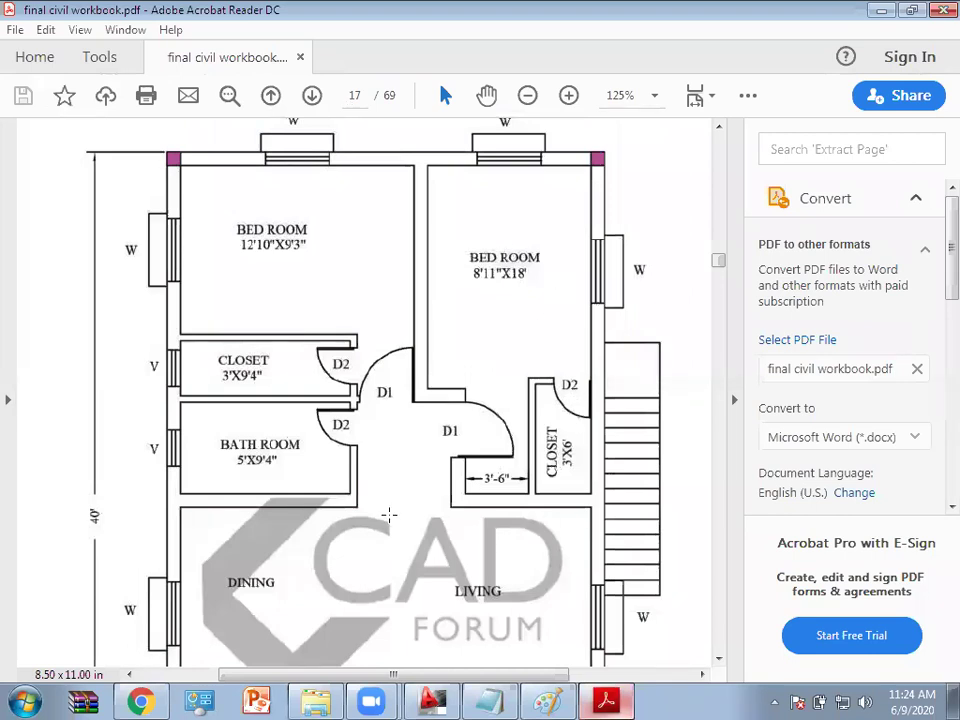
Step: Check page 17's plan for the right bedroom's closet and passage, then return to AutoCAD
{"action": "left_click", "coordinate": [432, 700]}
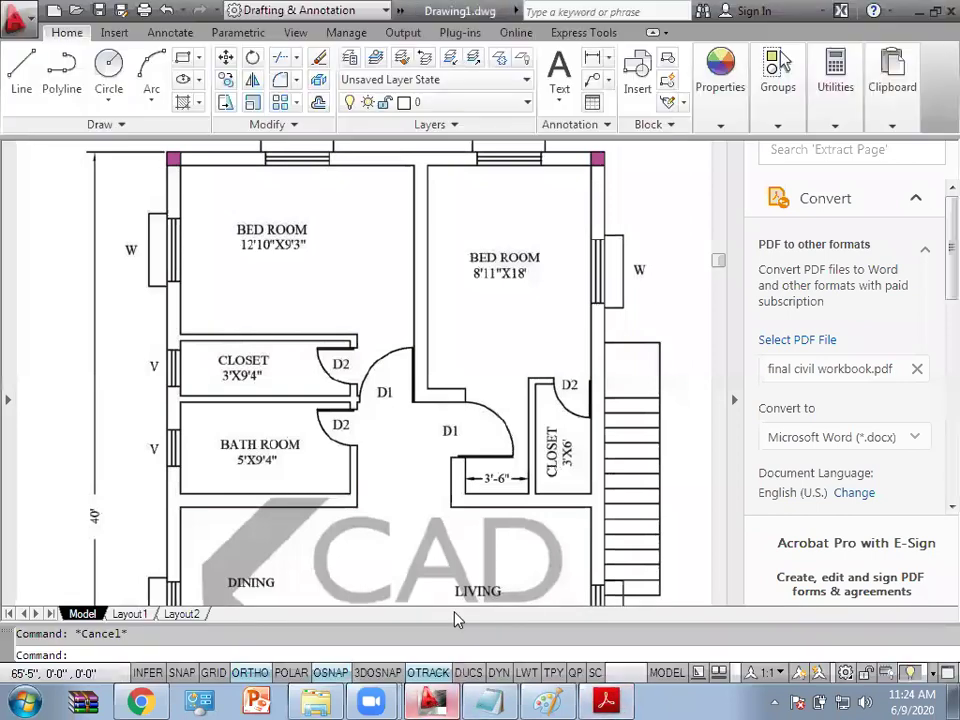
{"action": "left_click", "coordinate": [606, 700]}
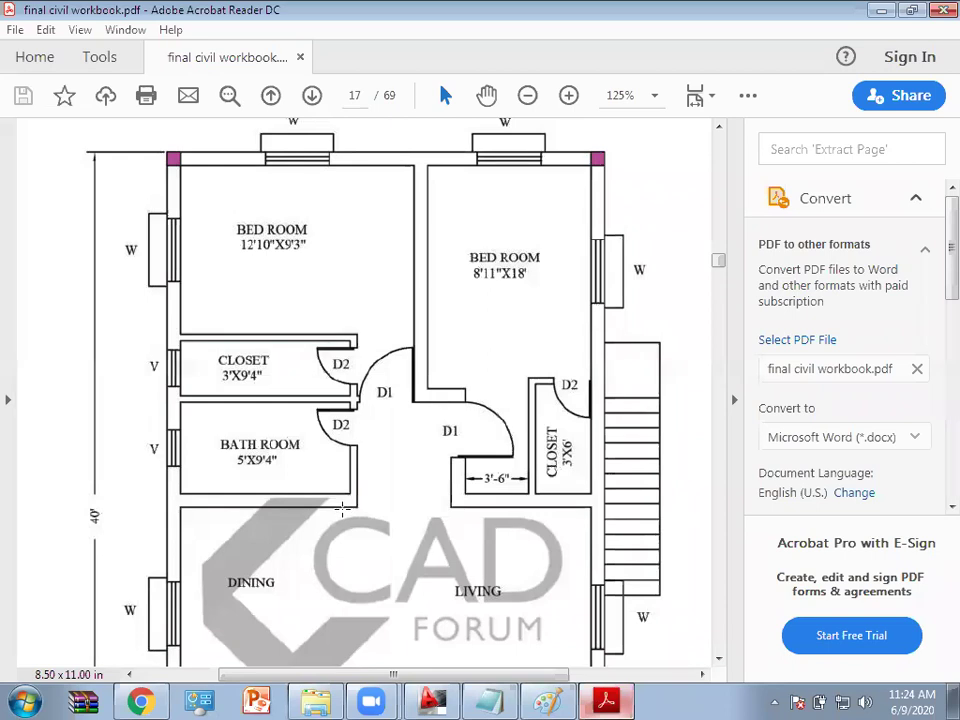
{"action": "left_click", "coordinate": [342, 510]}
{"action": "left_click", "coordinate": [480, 574]}
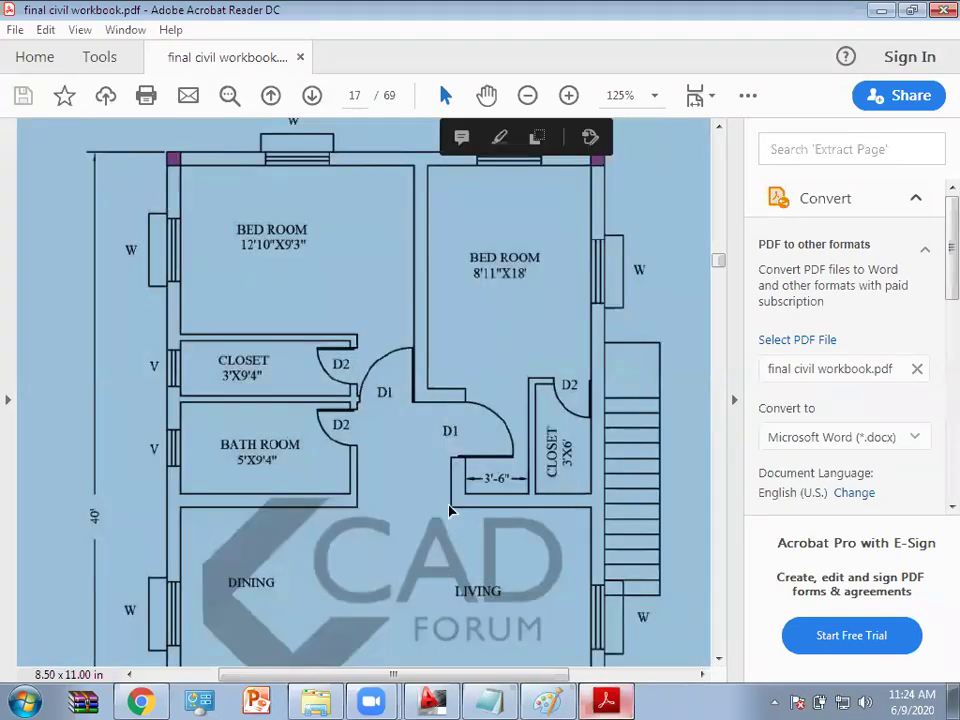
{"action": "key", "text": "Escape"}
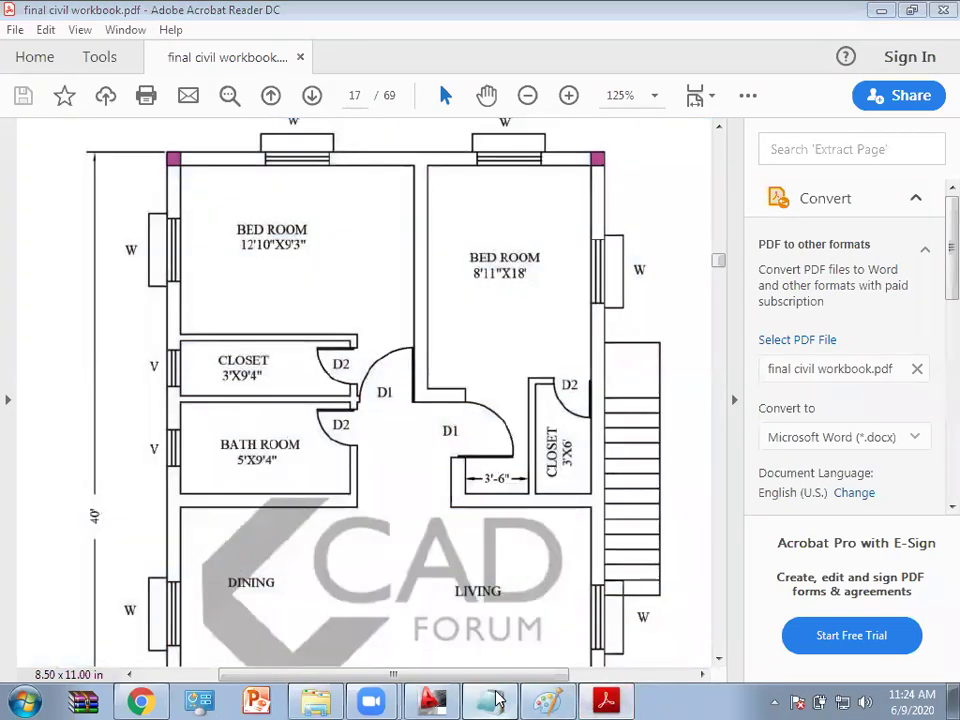
{"action": "left_click", "coordinate": [497, 700]}
Step: Offset the right room's top wall line 18' downward
{"action": "left_click", "coordinate": [436, 700]}
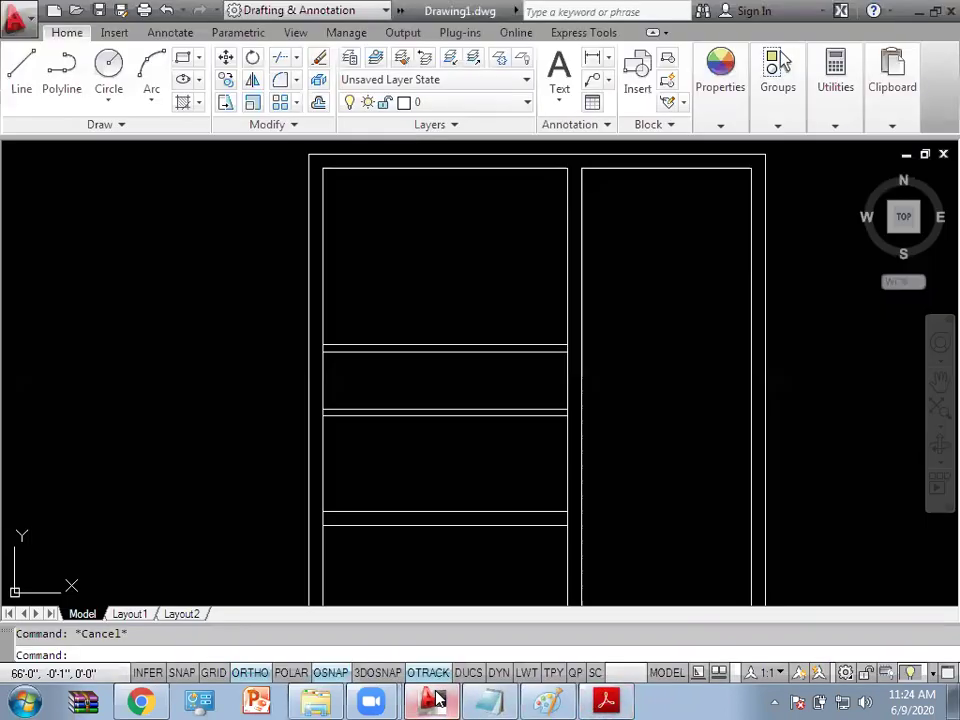
{"action": "middle_click_drag", "start_coordinate": [589, 450], "coordinate": [510, 464]}
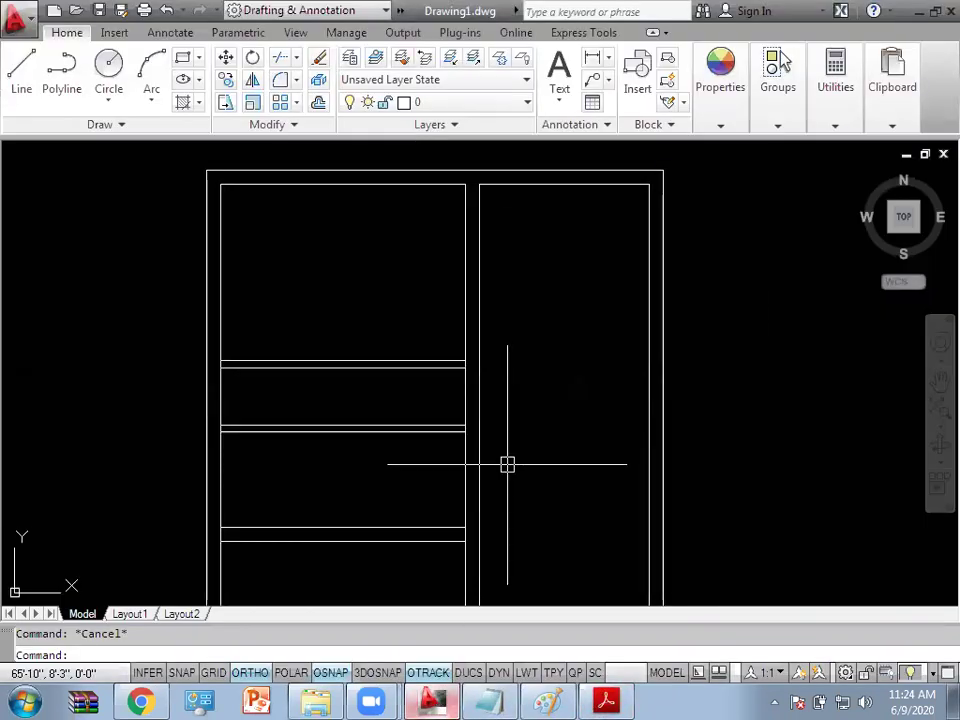
{"action": "type", "text": "o"}
{"action": "key", "text": "Return"}
{"action": "type", "text": "8"}
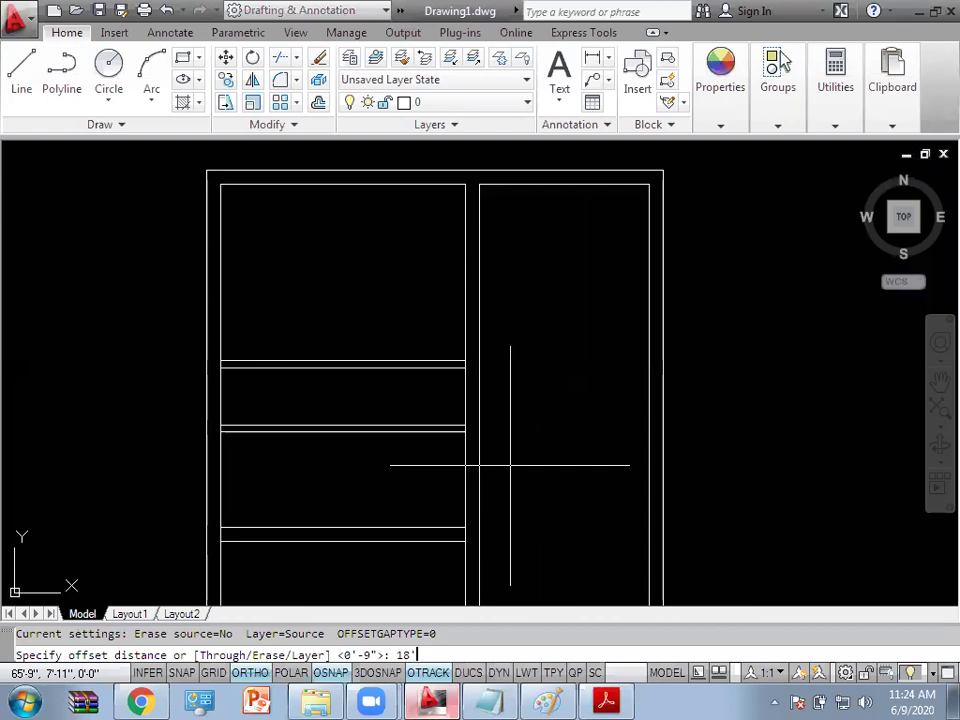
{"action": "key", "text": "Return"}
{"action": "left_click", "coordinate": [479, 470]}
{"action": "left_click", "coordinate": [546, 416]}
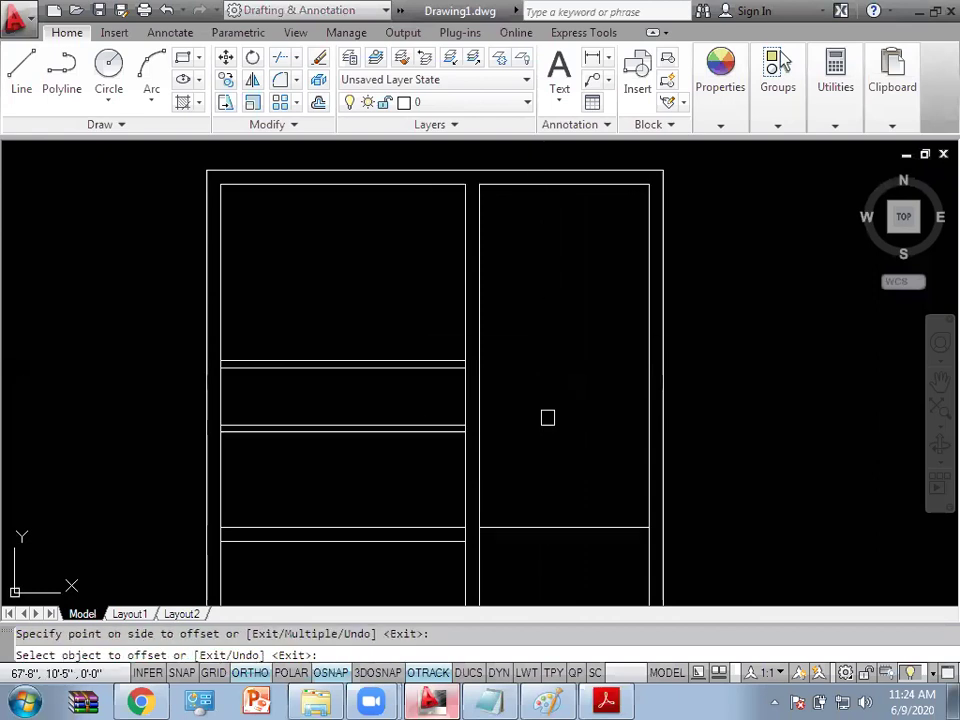
{"action": "middle_click_drag", "start_coordinate": [598, 491], "coordinate": [515, 372]}
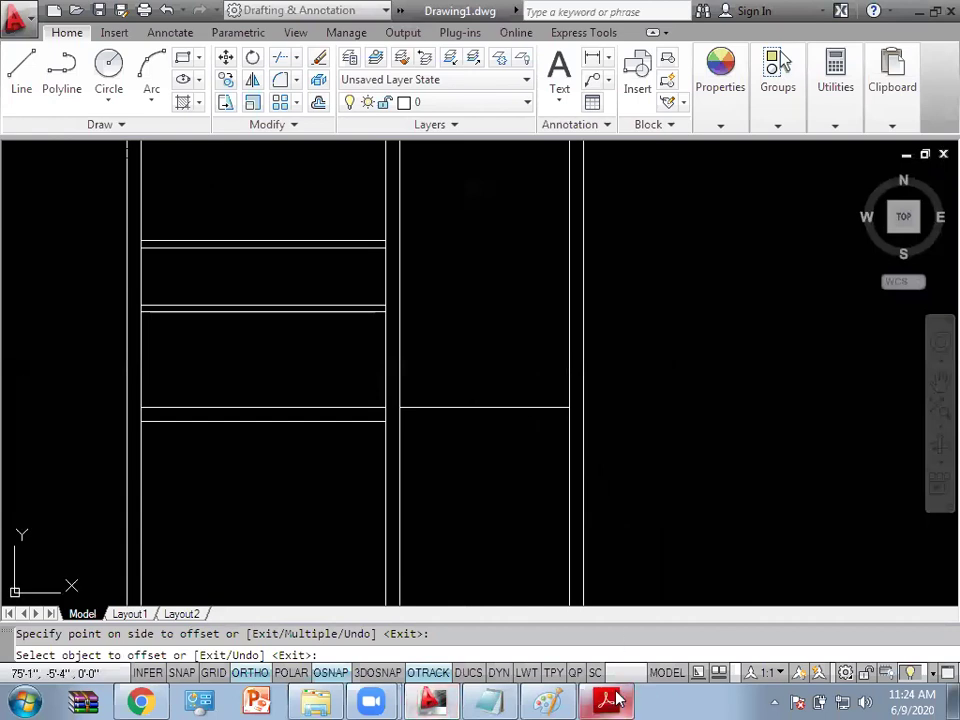
Step: Zoom and pan around the new wall line, then cancel the running offset
{"action": "scroll", "coordinate": [392, 399], "scroll_direction": "up", "scroll_amount": 5}
{"action": "scroll", "coordinate": [497, 461], "scroll_direction": "down", "scroll_amount": 2}
{"action": "scroll", "coordinate": [570, 489], "scroll_direction": "down", "scroll_amount": 1}
{"action": "scroll", "coordinate": [570, 489], "scroll_direction": "down", "scroll_amount": 2}
{"action": "middle_click_drag", "start_coordinate": [577, 505], "coordinate": [630, 500]}
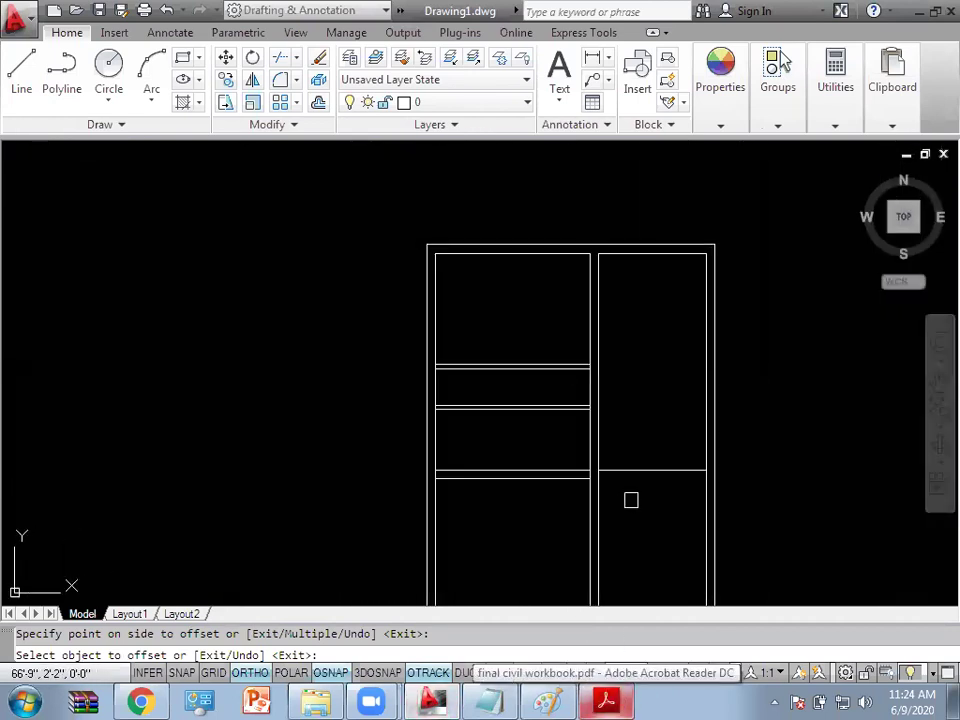
{"action": "key", "text": "Escape"}
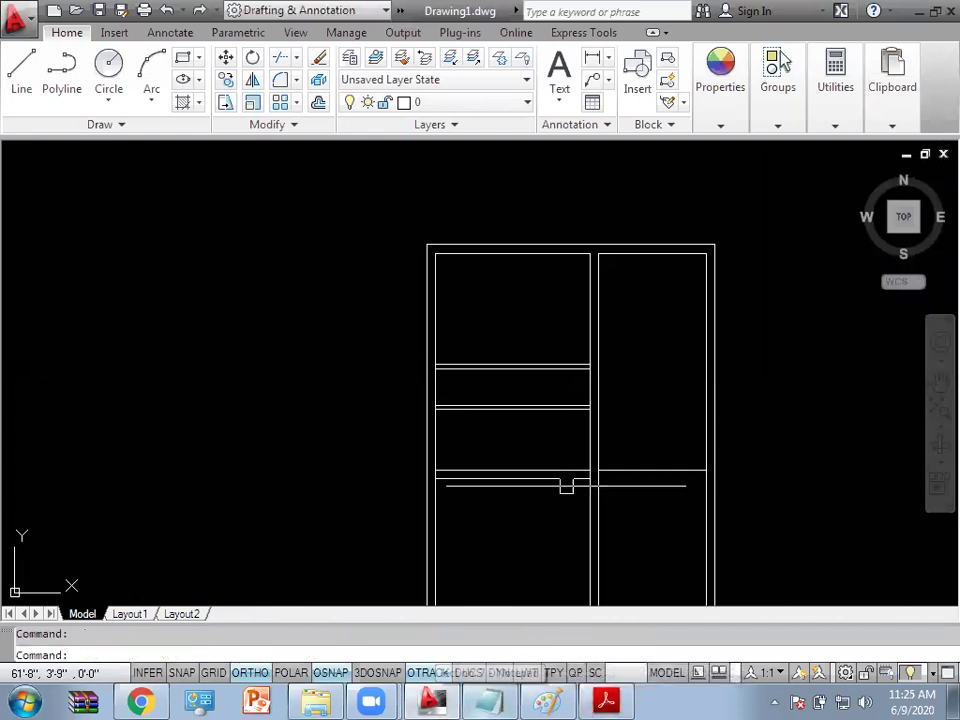
{"action": "scroll", "coordinate": [591, 489], "scroll_direction": "up", "scroll_amount": 2}
Step: Start a 9-inch offset on the horizontal wall line, cancel it, and switch to the PDF
{"action": "type", "text": "o"}
{"action": "key", "text": "Return"}
{"action": "type", "text": "9"}
{"action": "key", "text": "Return"}
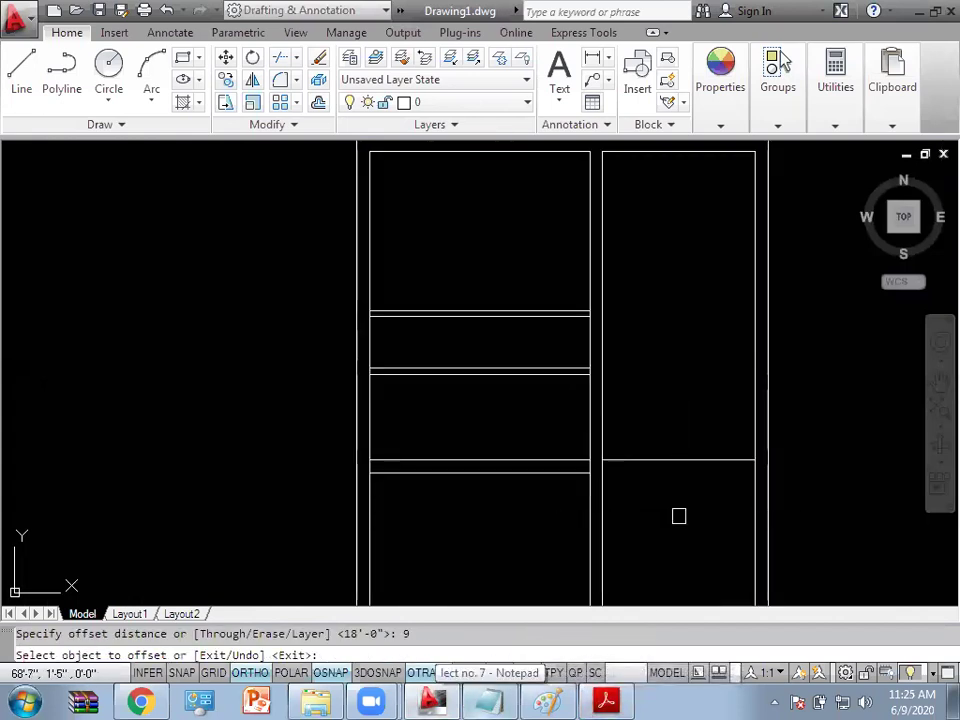
{"action": "left_click", "coordinate": [658, 461]}
{"action": "key", "text": "Escape"}
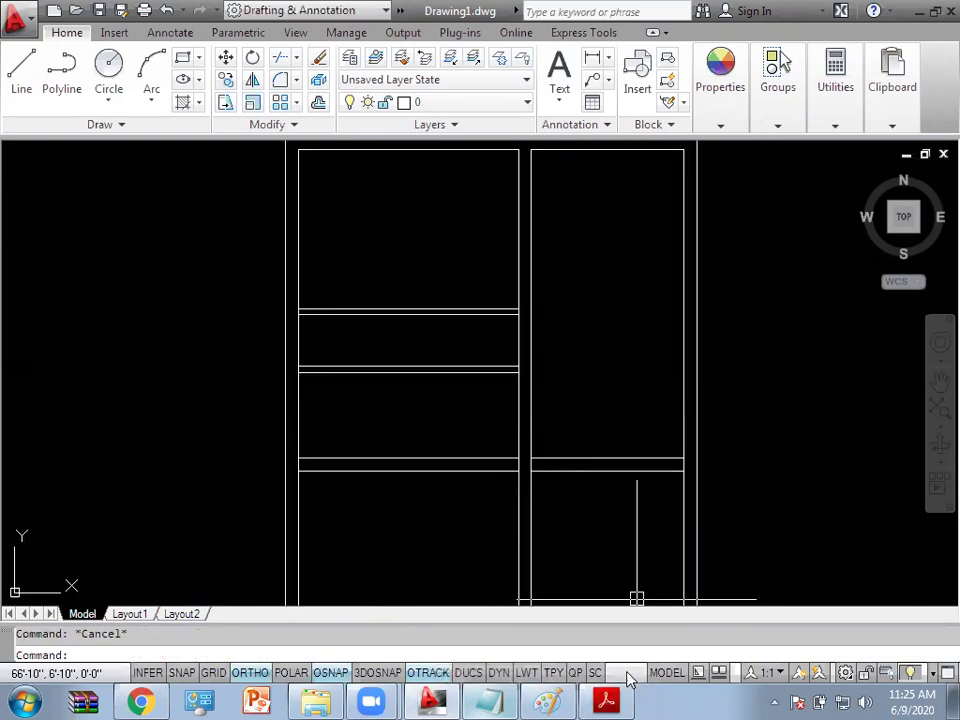
{"action": "left_click", "coordinate": [605, 700]}
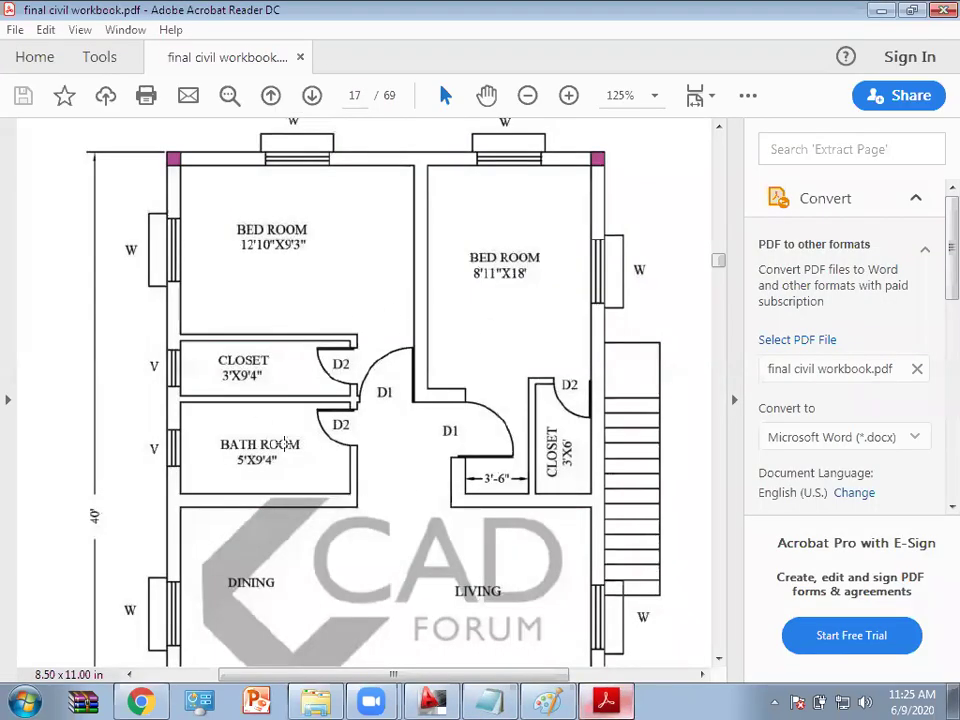
Step: Scroll the PDF to the Kitchen, Store and Verandah area, clearing an accidental selection
{"action": "scroll", "coordinate": [415, 413], "scroll_direction": "down", "scroll_amount": 3}
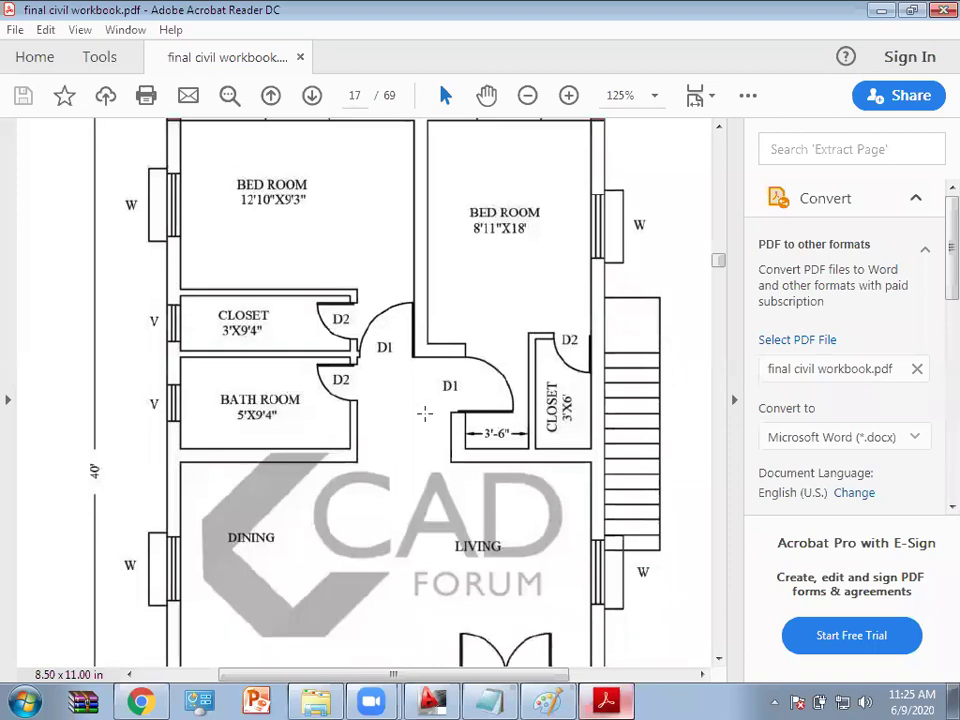
{"action": "scroll", "coordinate": [424, 413], "scroll_direction": "down", "scroll_amount": 2}
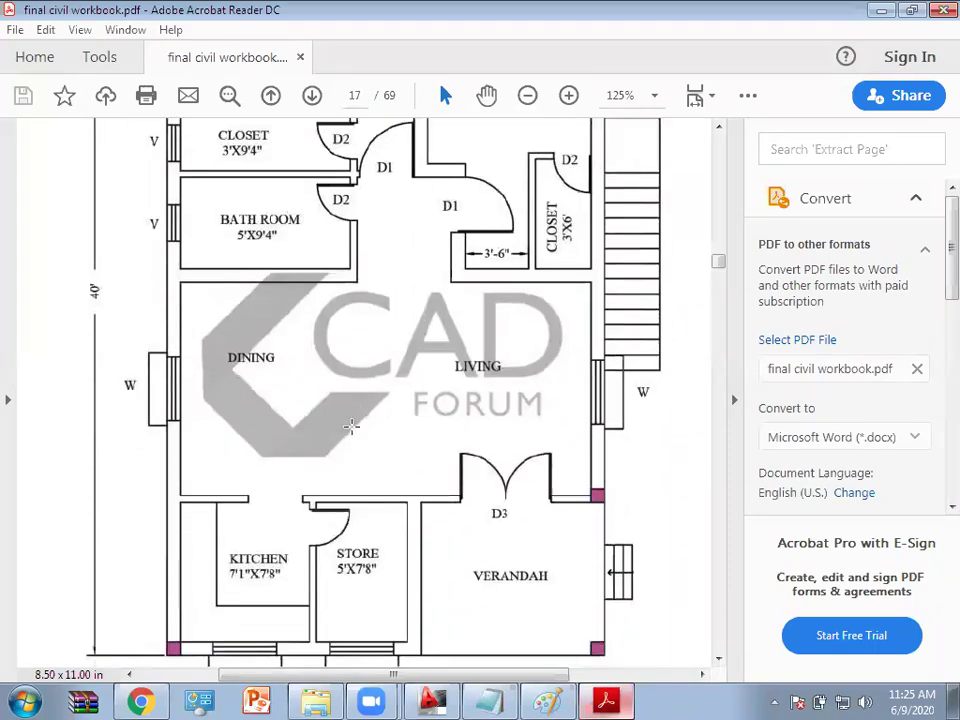
{"action": "scroll", "coordinate": [351, 426], "scroll_direction": "down", "scroll_amount": 1}
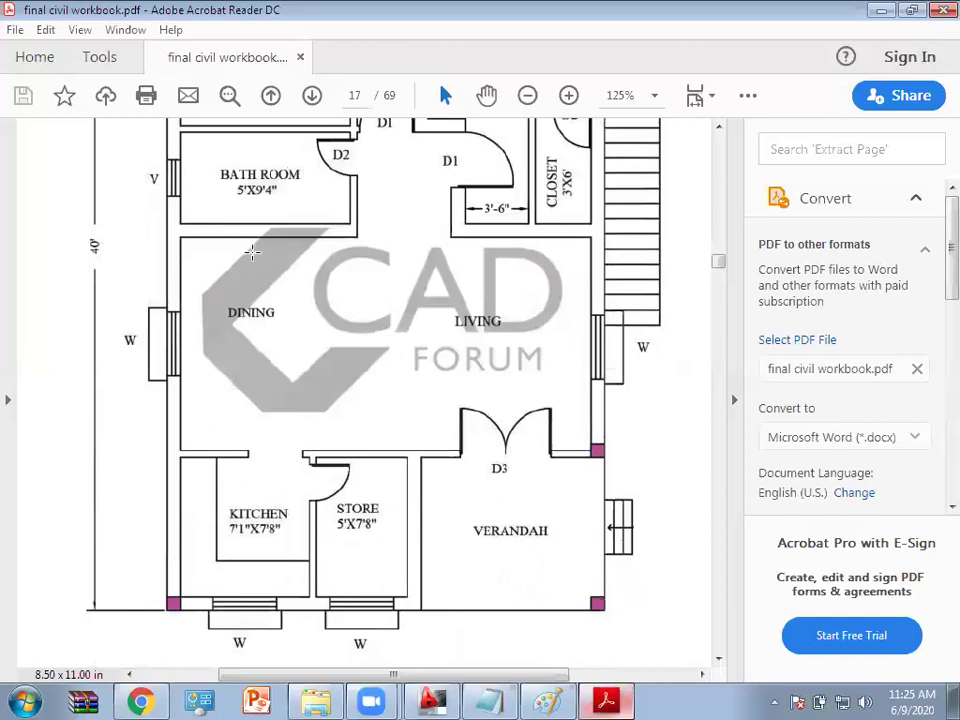
{"action": "left_click_drag", "start_coordinate": [212, 257], "coordinate": [554, 377]}
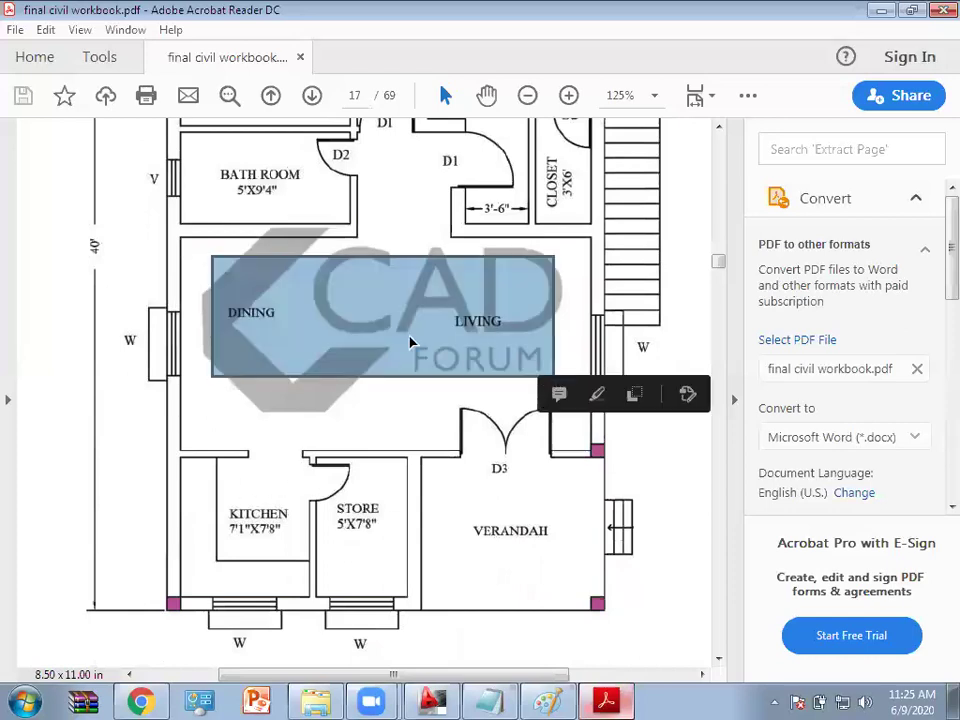
{"action": "left_click", "coordinate": [411, 339]}
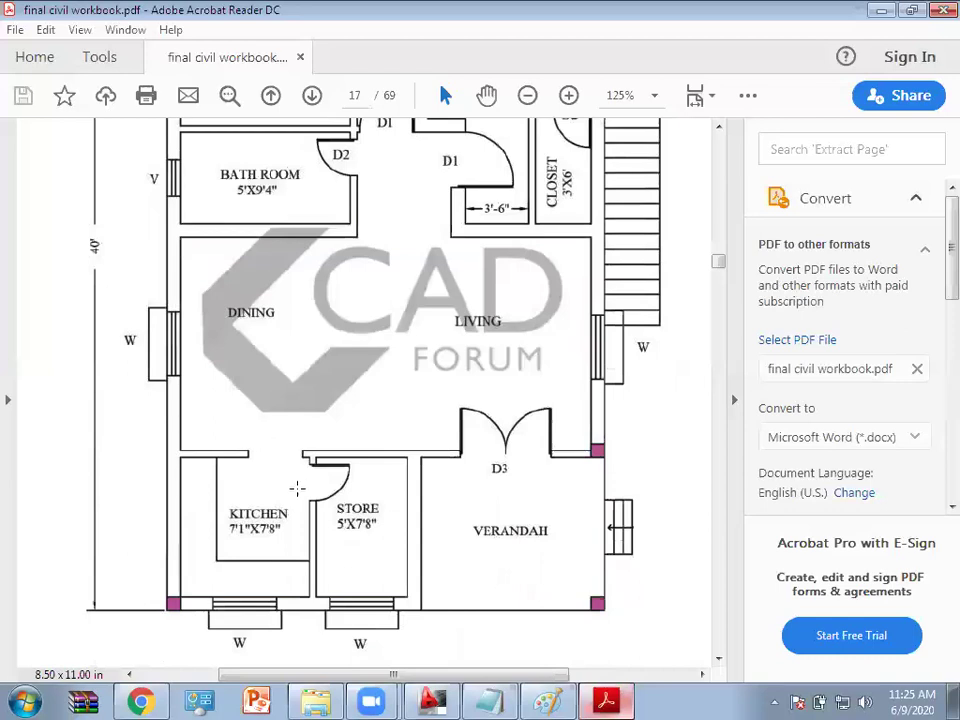
{"action": "scroll", "coordinate": [296, 489], "scroll_direction": "down", "scroll_amount": 1}
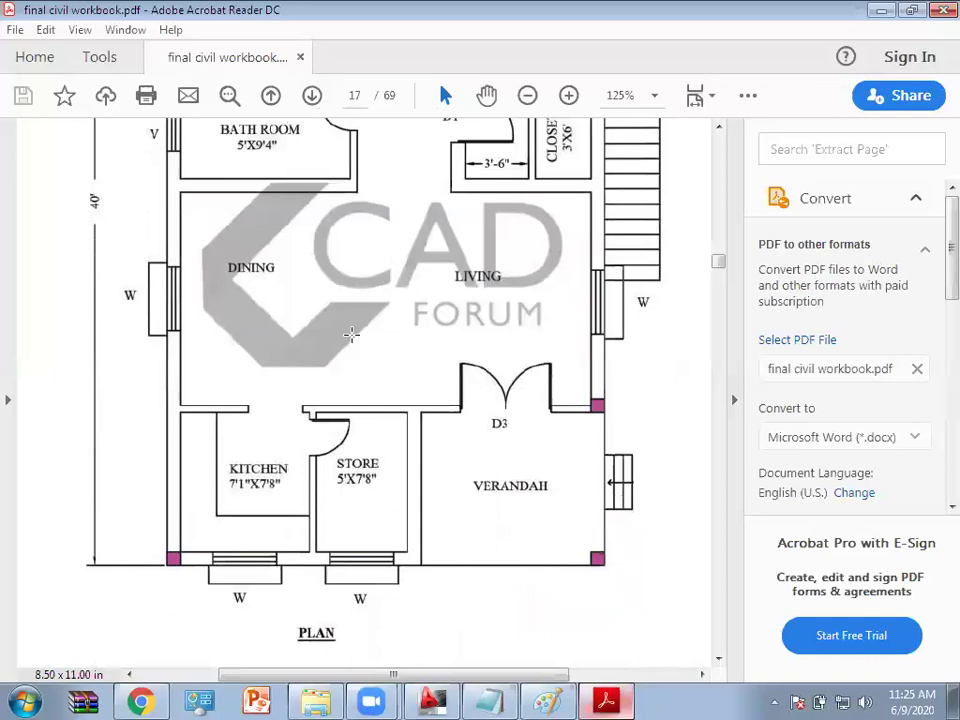
{"action": "scroll", "coordinate": [381, 338], "scroll_direction": "up", "scroll_amount": 1}
{"action": "scroll", "coordinate": [381, 340], "scroll_direction": "up", "scroll_amount": 2}
{"action": "scroll", "coordinate": [381, 340], "scroll_direction": "down", "scroll_amount": 2}
{"action": "scroll", "coordinate": [375, 370], "scroll_direction": "down", "scroll_amount": 1}
Step: Back in AutoCAD, bring the walls' bottom ends into view and start a LINE
{"action": "key", "text": "alt+Tab"}
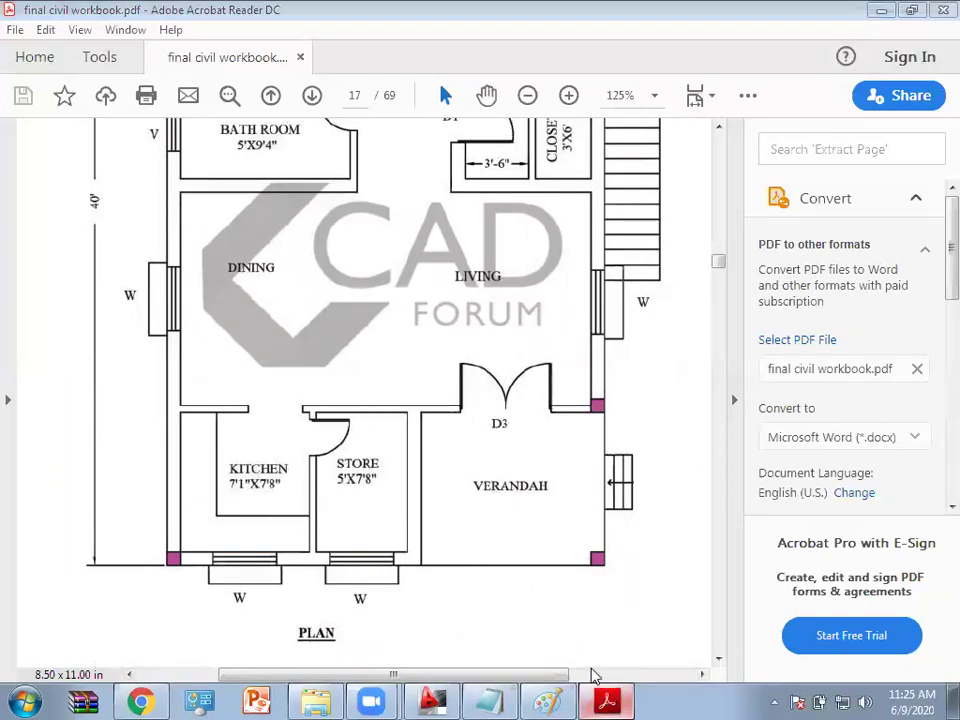
{"action": "scroll", "coordinate": [461, 576], "scroll_direction": "down", "scroll_amount": 5}
{"action": "middle_click_drag", "start_coordinate": [499, 551], "coordinate": [452, 459]}
{"action": "scroll", "coordinate": [452, 459], "scroll_direction": "up", "scroll_amount": 3}
{"action": "scroll", "coordinate": [424, 497], "scroll_direction": "up", "scroll_amount": 3}
{"action": "type", "text": "l"}
{"action": "key", "text": "Return"}
Step: Draw a line across the bottom wall endpoints and offset it 9 upward to form the wall
{"action": "left_click", "coordinate": [196, 431]}
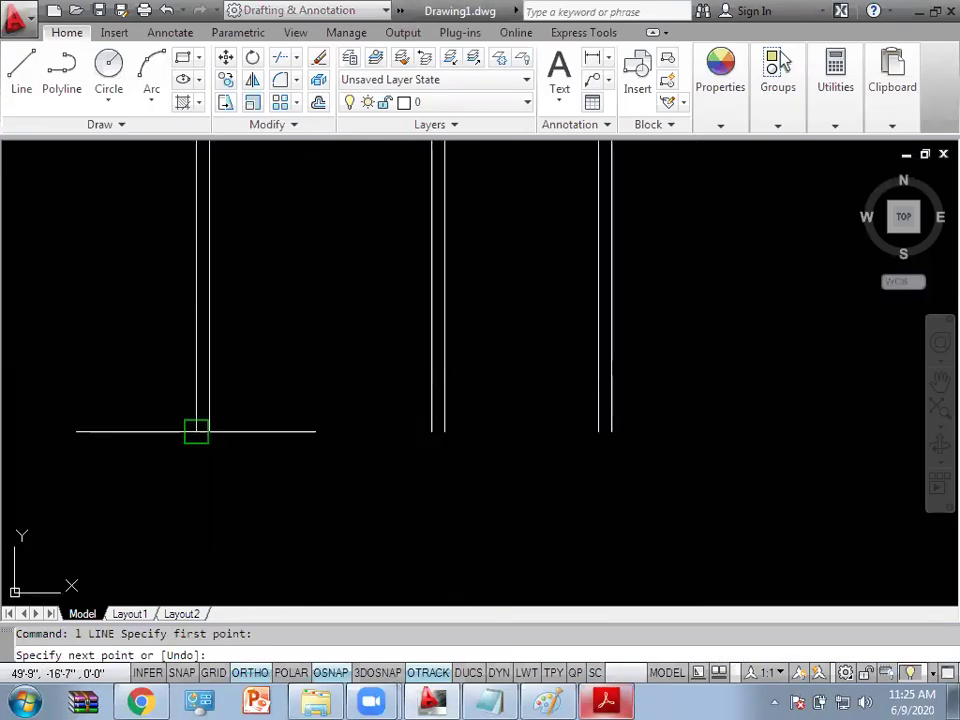
{"action": "left_click", "coordinate": [611, 431]}
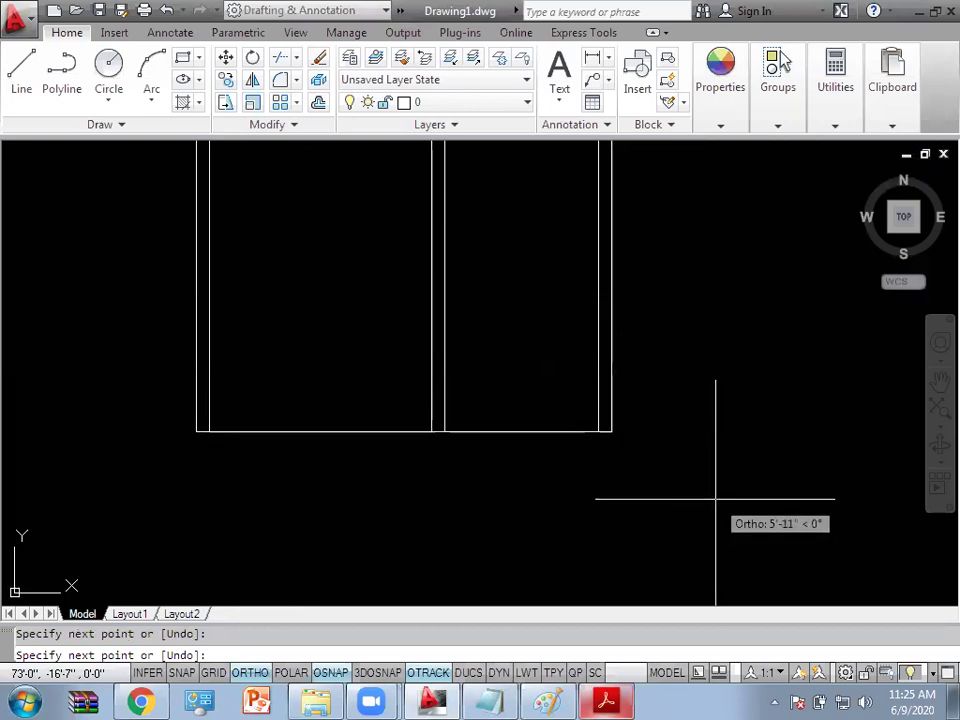
{"action": "key", "text": "Escape"}
{"action": "type", "text": "o"}
{"action": "key", "text": "Return"}
{"action": "type", "text": "9"}
{"action": "key", "text": "Return"}
{"action": "left_click", "coordinate": [330, 431]}
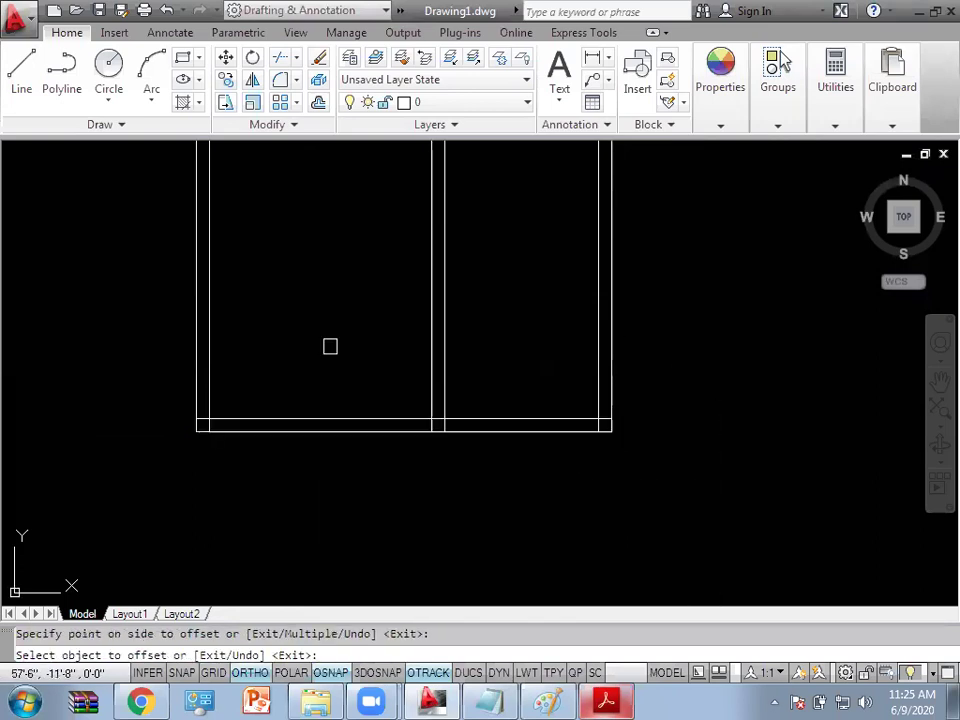
{"action": "left_click", "coordinate": [330, 345]}
{"action": "key", "text": "Escape"}
Step: After checking the PDF, offset the inner bottom wall line 7'8" upward across both rooms
{"action": "left_click", "coordinate": [605, 700]}
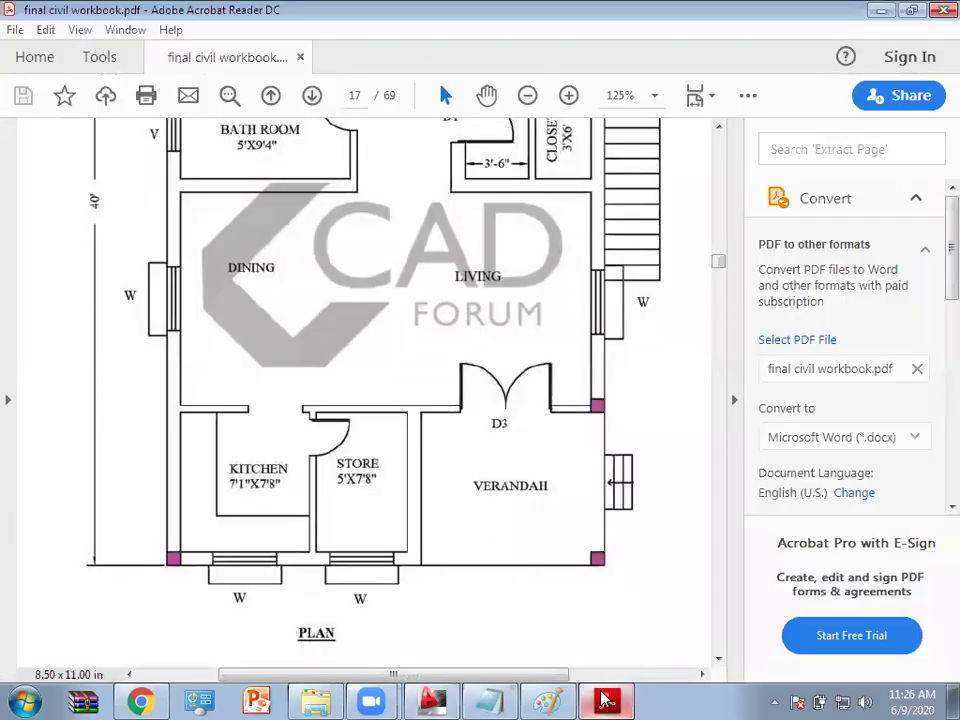
{"action": "left_click", "coordinate": [605, 700]}
{"action": "type", "text": "o"}
{"action": "key", "text": "Return"}
{"action": "type", "text": "7'8"}
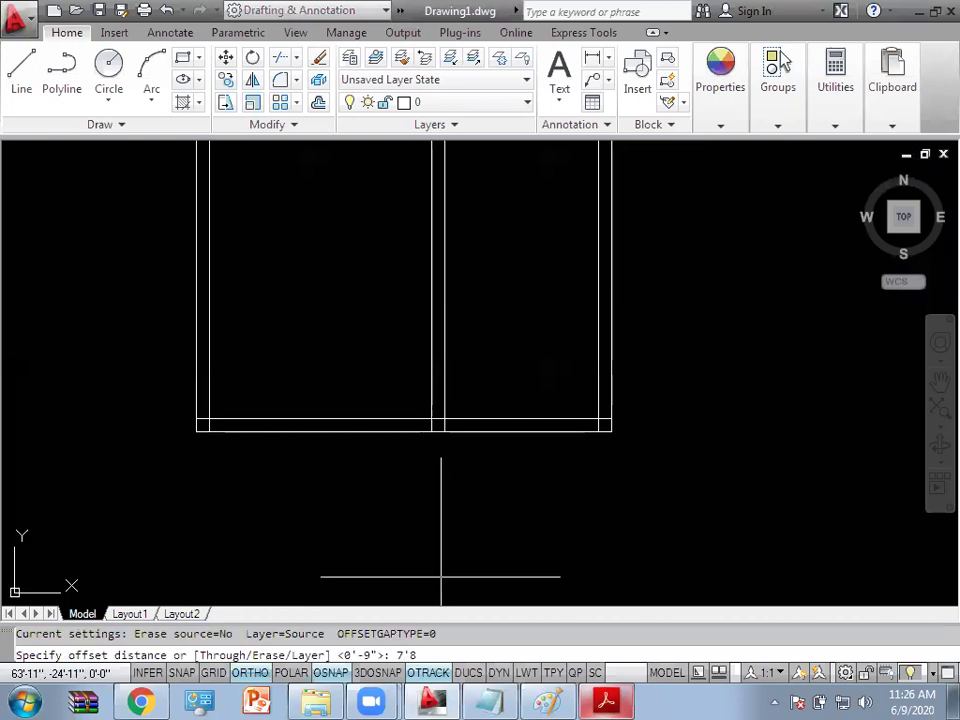
{"action": "key", "text": "Return"}
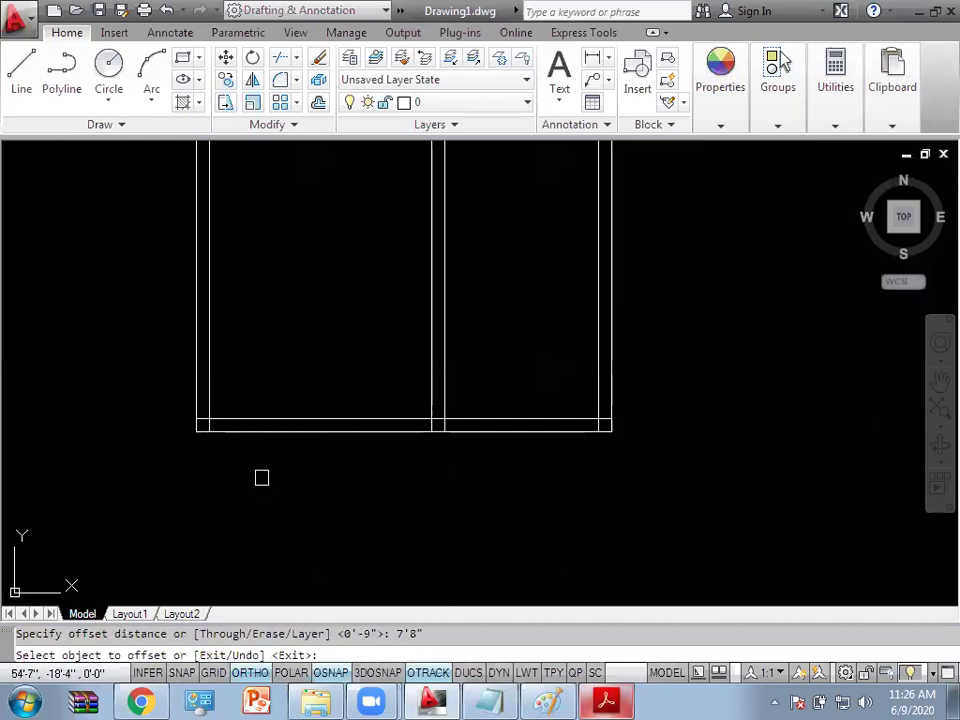
{"action": "left_click", "coordinate": [317, 420]}
{"action": "left_click", "coordinate": [331, 272]}
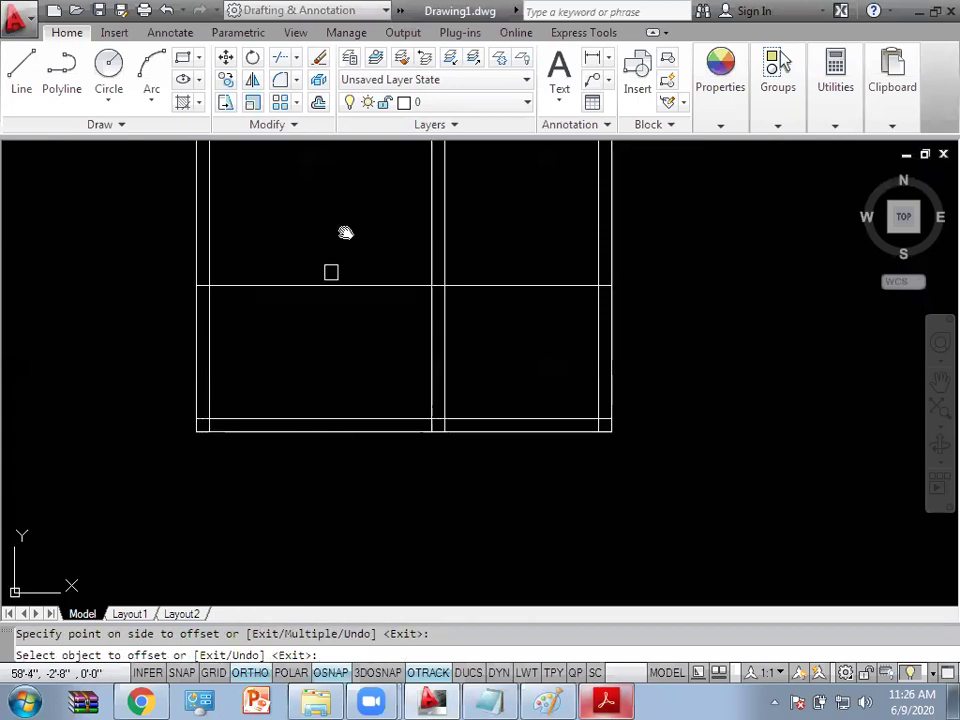
{"action": "middle_click_drag", "start_coordinate": [345, 231], "coordinate": [365, 399]}
Step: Trim away the middle vertical wall lines between the upper rooms and bottom band
{"action": "key", "text": "Escape"}
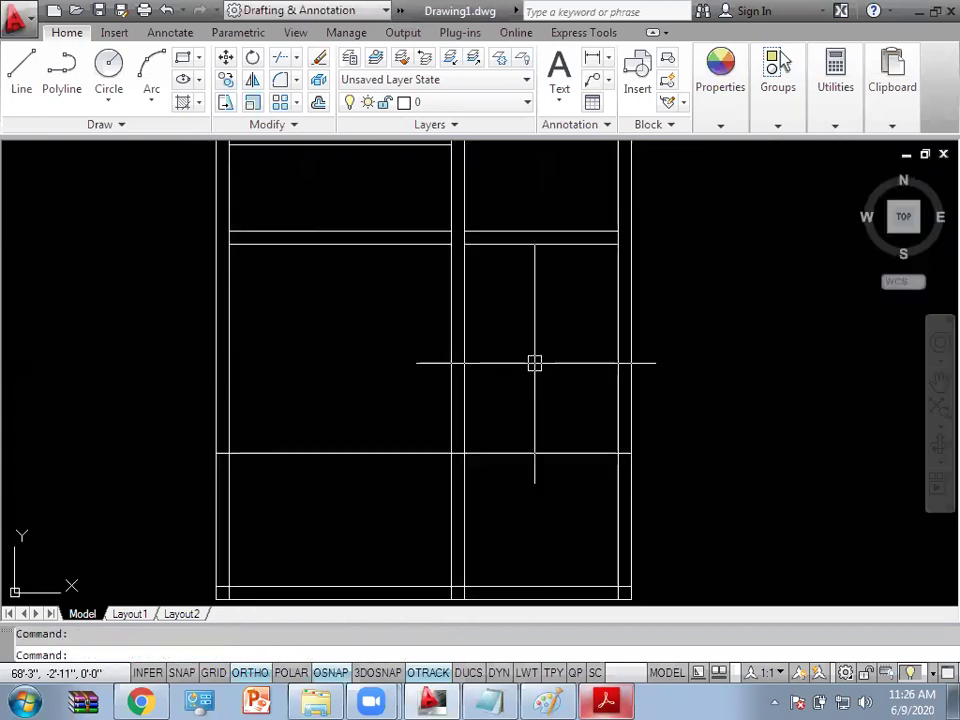
{"action": "type", "text": "tr"}
{"action": "key", "text": "Return"}
{"action": "key", "text": "Return"}
{"action": "left_click_drag", "start_coordinate": [533, 375], "coordinate": [369, 334]}
{"action": "scroll", "coordinate": [525, 343], "scroll_direction": "down", "scroll_amount": 2}
{"action": "middle_click_drag", "start_coordinate": [525, 343], "coordinate": [457, 358]}
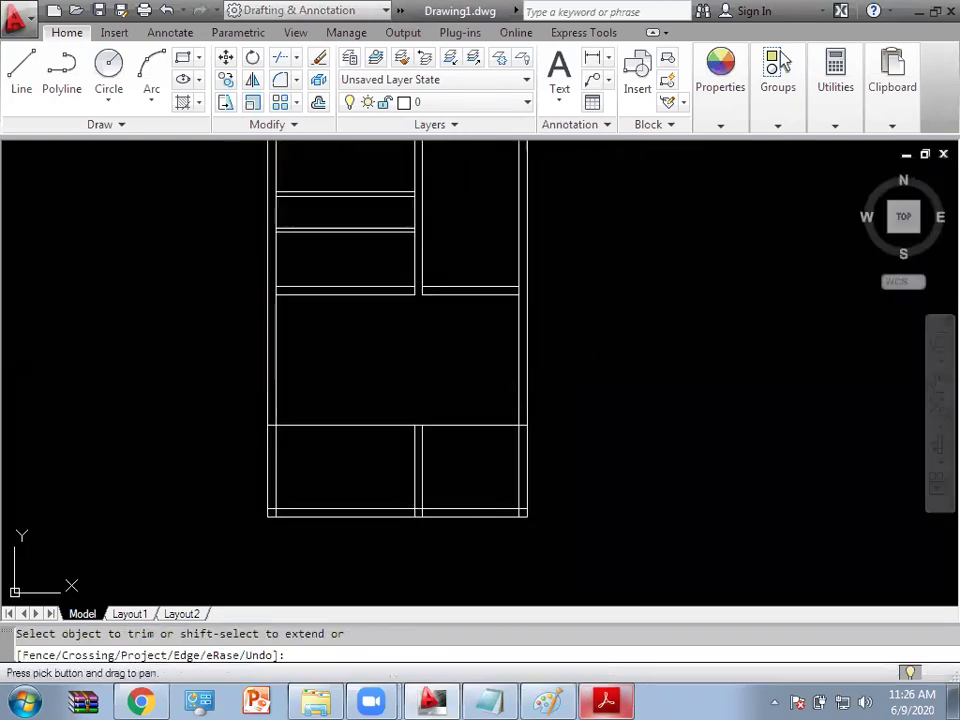
{"action": "key", "text": "Escape"}
Step: Compare the drawing against the PDF floor plan
{"action": "left_click", "coordinate": [605, 701]}
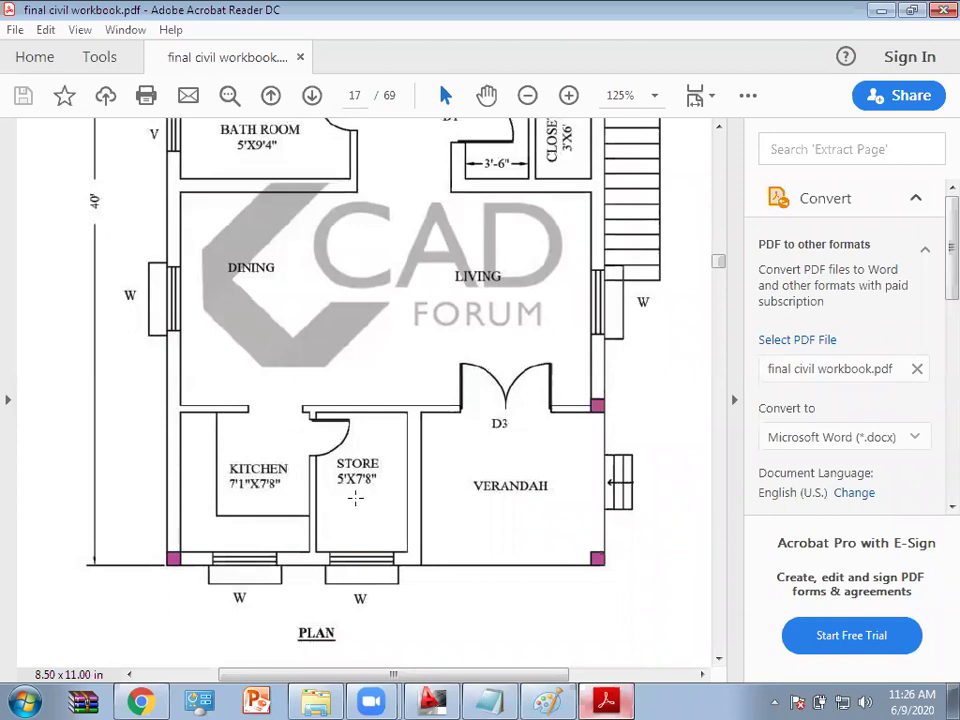
{"action": "left_click", "coordinate": [606, 700]}
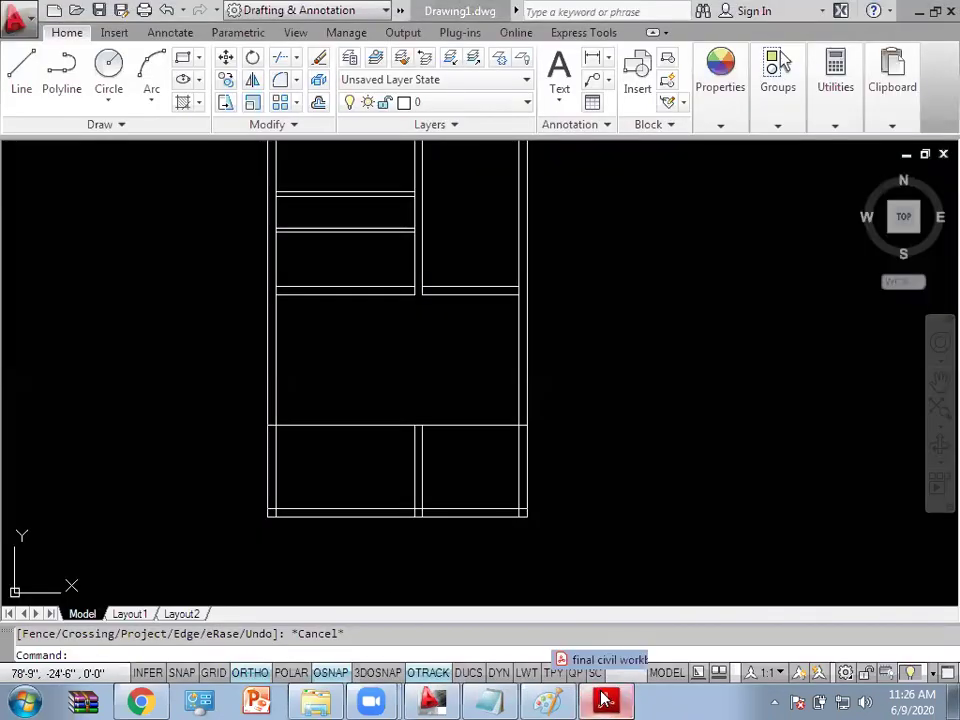
{"action": "left_click", "coordinate": [605, 700]}
{"action": "left_click", "coordinate": [606, 700]}
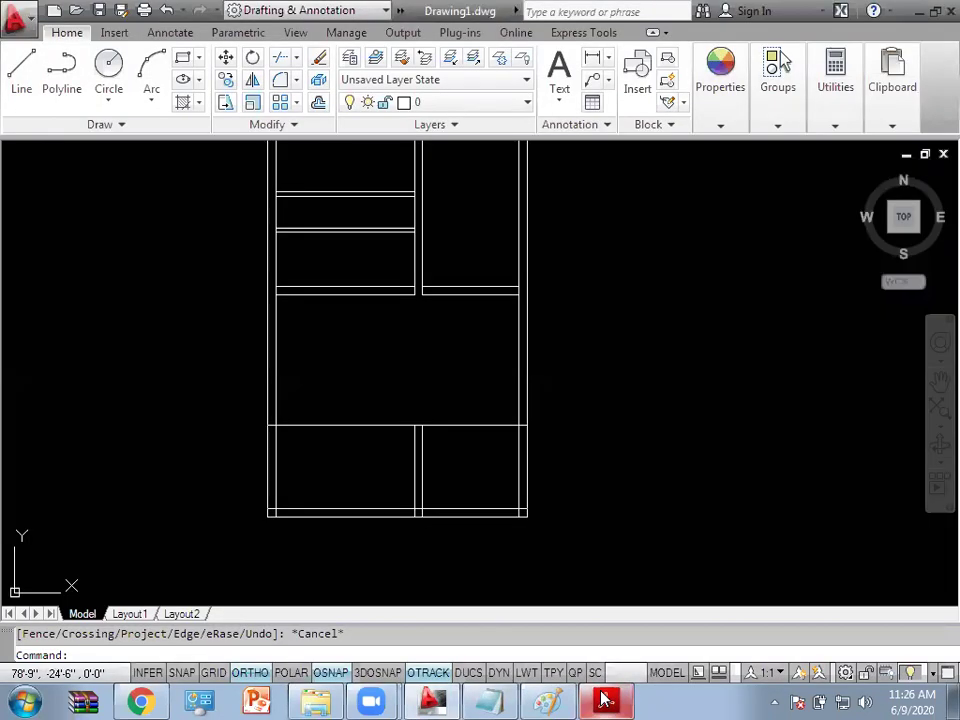
{"action": "left_click", "coordinate": [605, 700]}
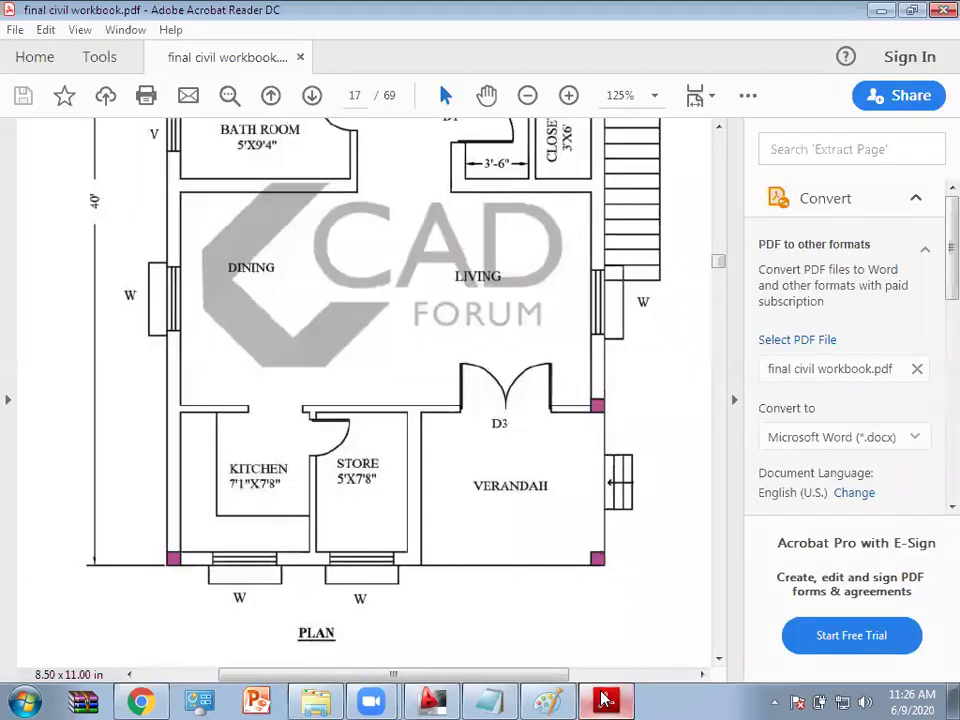
{"action": "left_click", "coordinate": [605, 700]}
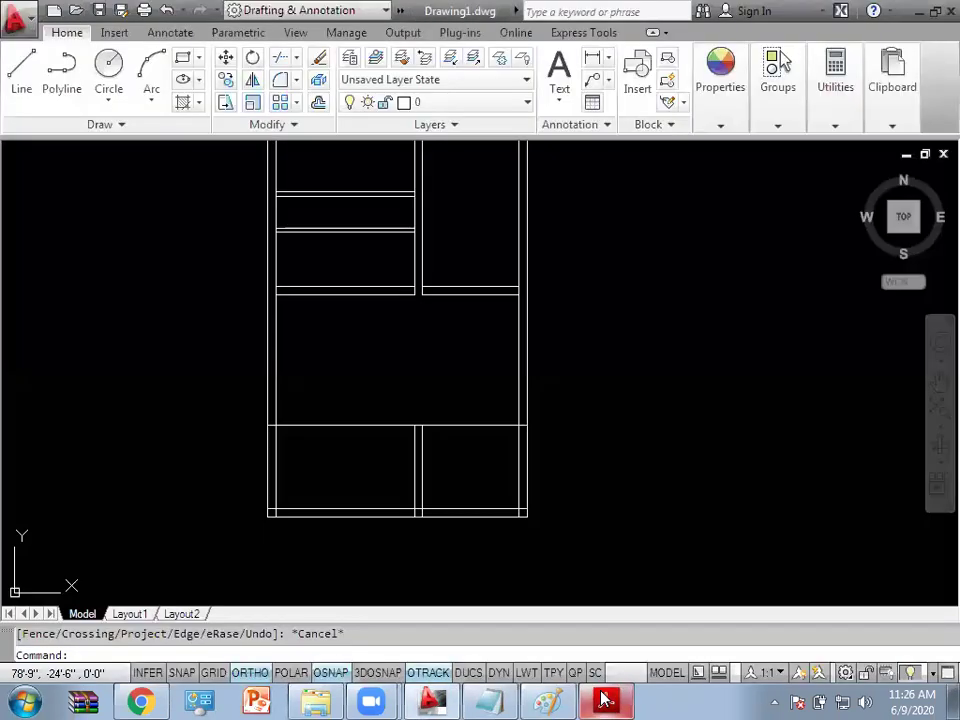
{"action": "type", "text": "o"}
{"action": "key", "text": "Return"}
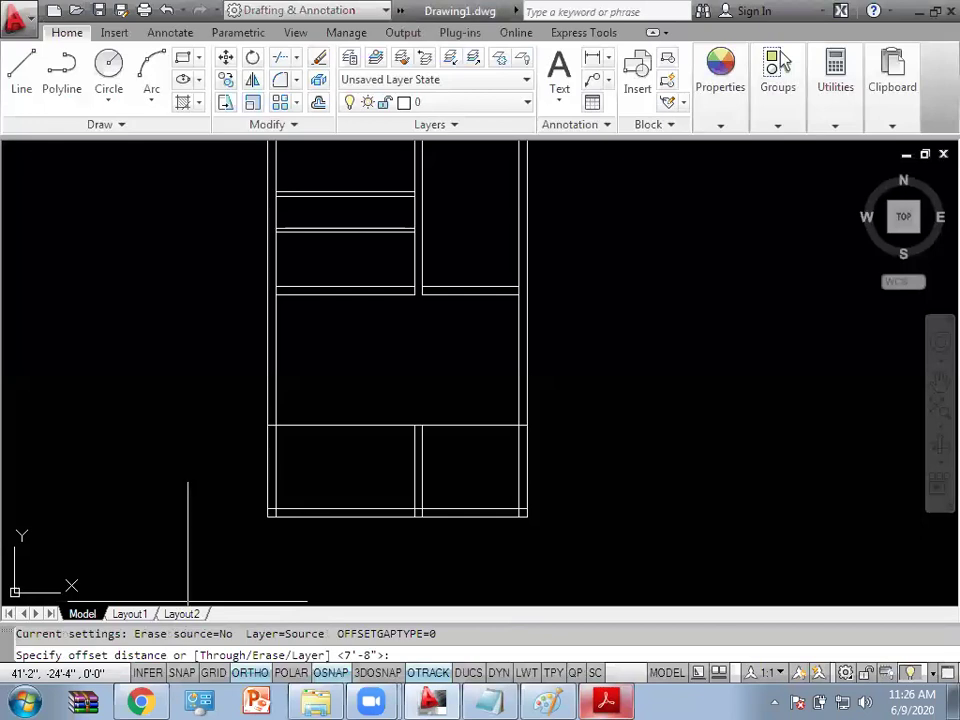
Step: Offset the left outer wall line 7'1" to the right
{"action": "type", "text": "7'1"}
{"action": "key", "text": "Return"}
{"action": "left_click", "coordinate": [276, 465]}
{"action": "left_click", "coordinate": [345, 475]}
{"action": "key", "text": "Escape"}
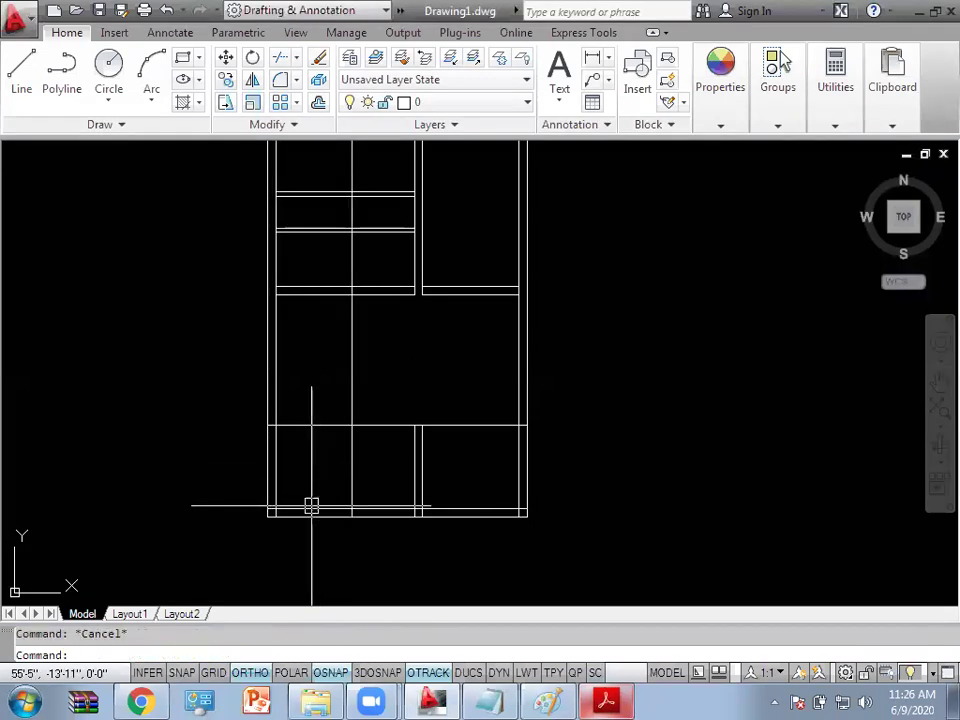
Step: Trim the vertical line out of the central area using the horizontal wall as cutting edge
{"action": "type", "text": "tr"}
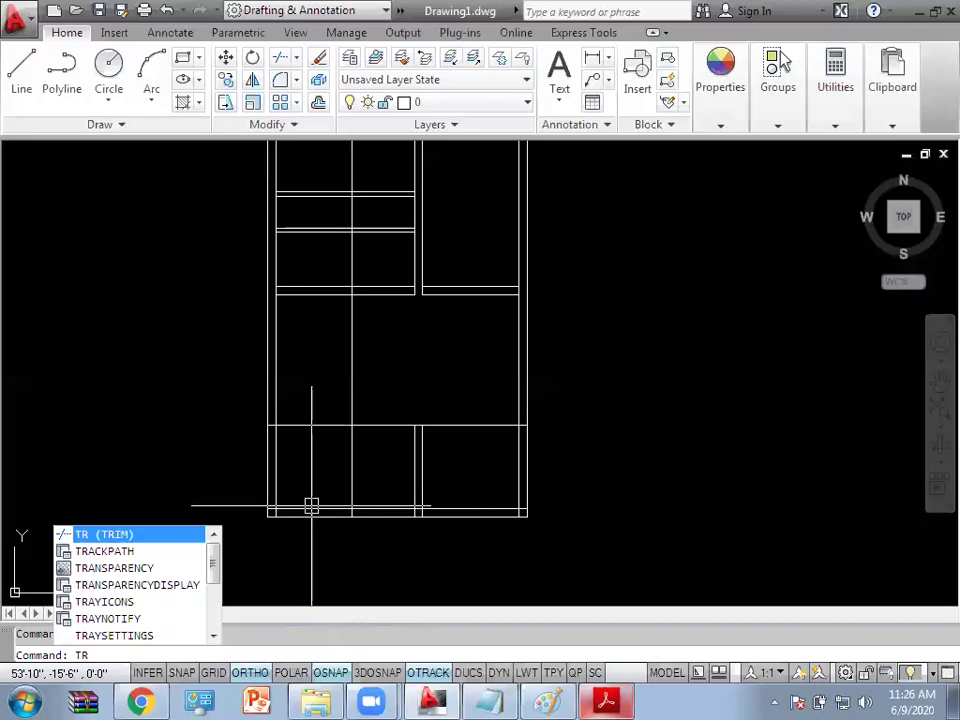
{"action": "key", "text": "Return"}
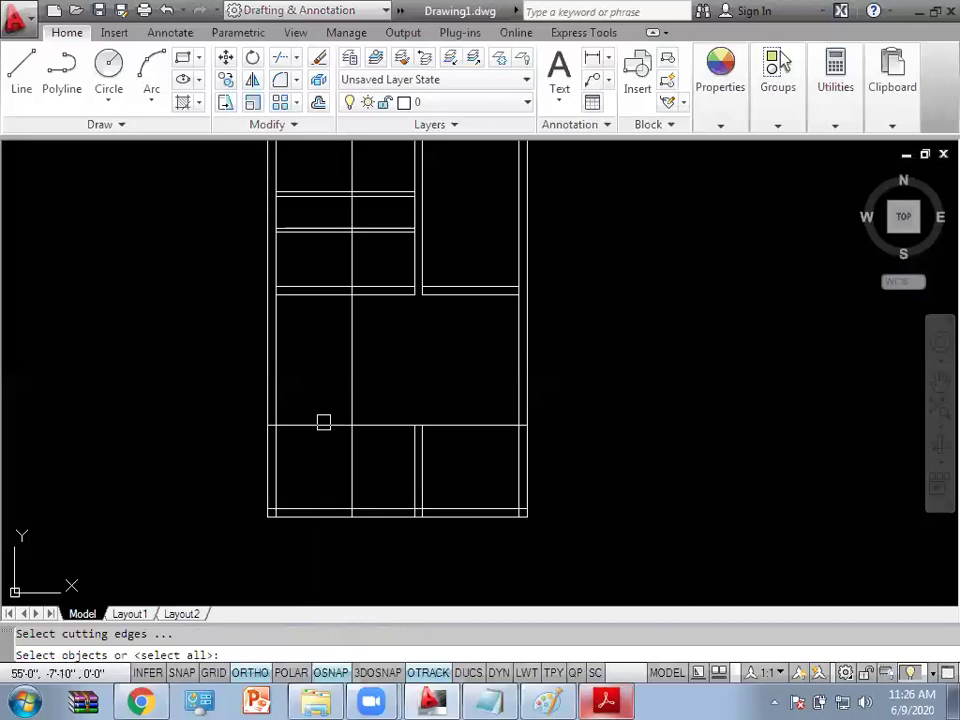
{"action": "left_click", "coordinate": [324, 425]}
{"action": "key", "text": "Return"}
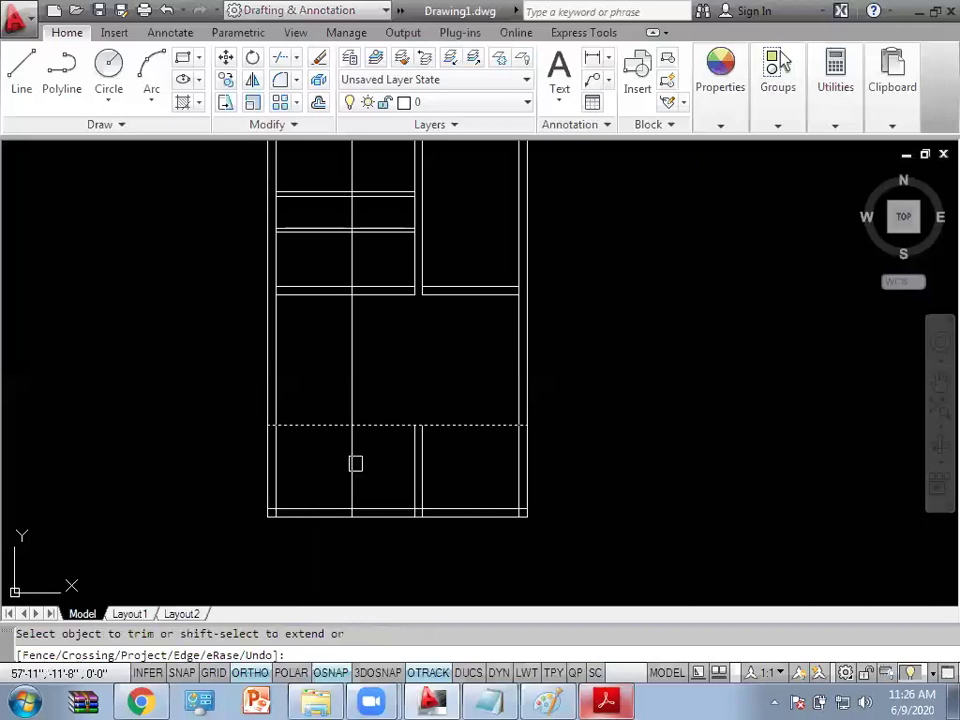
{"action": "key", "text": "Escape"}
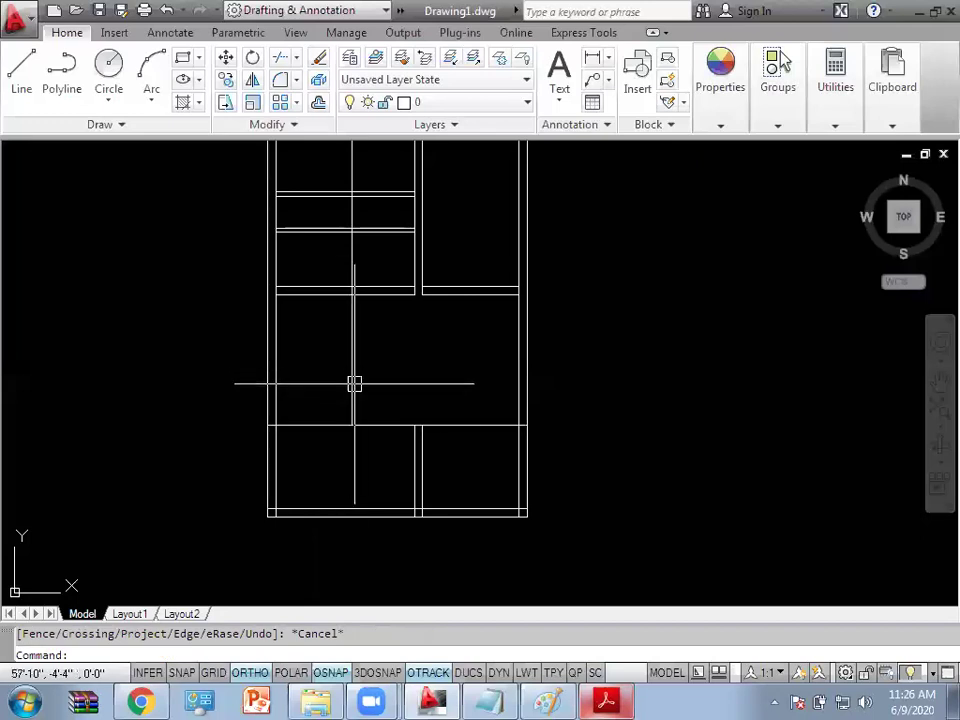
{"action": "key", "text": "ctrl+z"}
{"action": "key", "text": "Escape"}
{"action": "type", "text": "tr"}
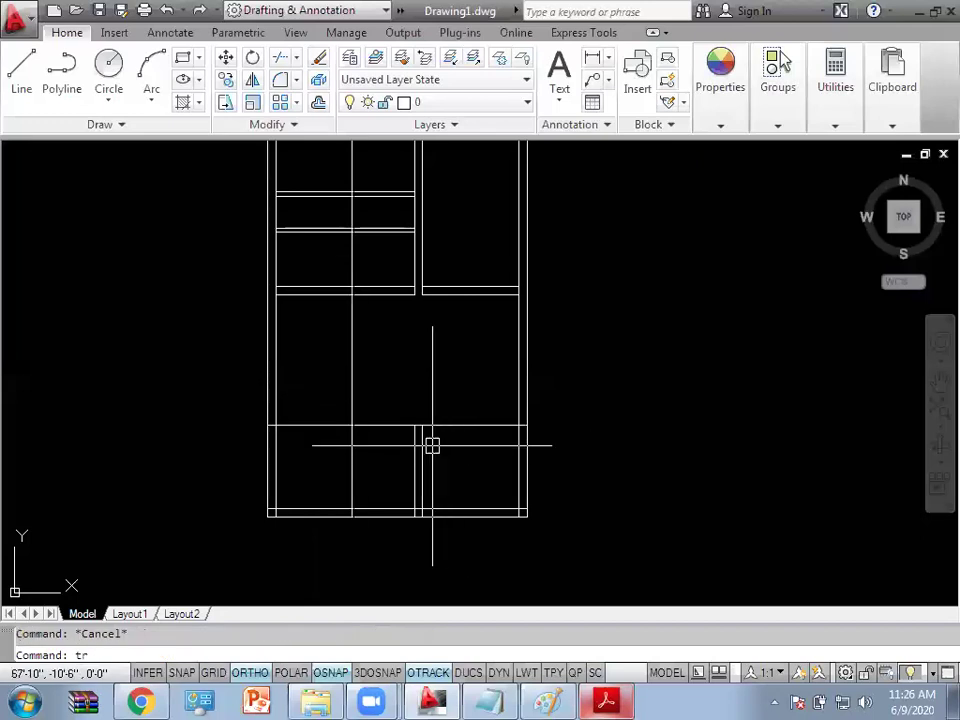
{"action": "key", "text": "Return"}
{"action": "left_click", "coordinate": [305, 426]}
{"action": "key", "text": "Return"}
{"action": "left_click", "coordinate": [351, 358]}
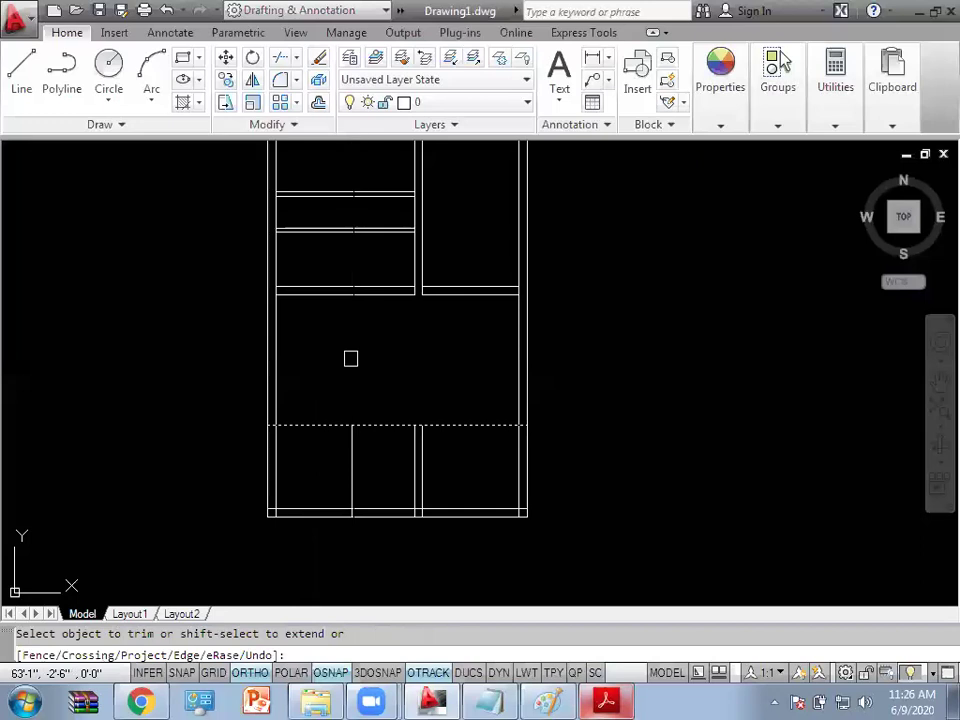
{"action": "key", "text": "Escape"}
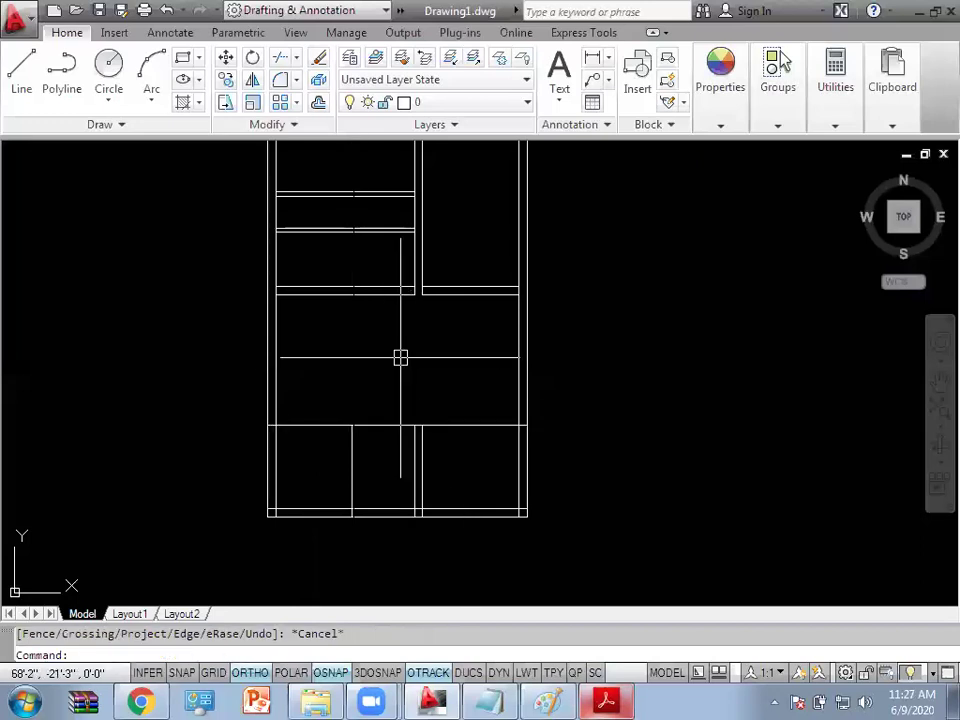
Step: Reframe the whole plan in view and bring up the PDF floor plan for reference
{"action": "middle_click_drag", "start_coordinate": [373, 249], "coordinate": [383, 417]}
{"action": "scroll", "coordinate": [390, 270], "scroll_direction": "up", "scroll_amount": 3}
{"action": "scroll", "coordinate": [375, 279], "scroll_direction": "down", "scroll_amount": 3}
{"action": "scroll", "coordinate": [326, 321], "scroll_direction": "down", "scroll_amount": 1}
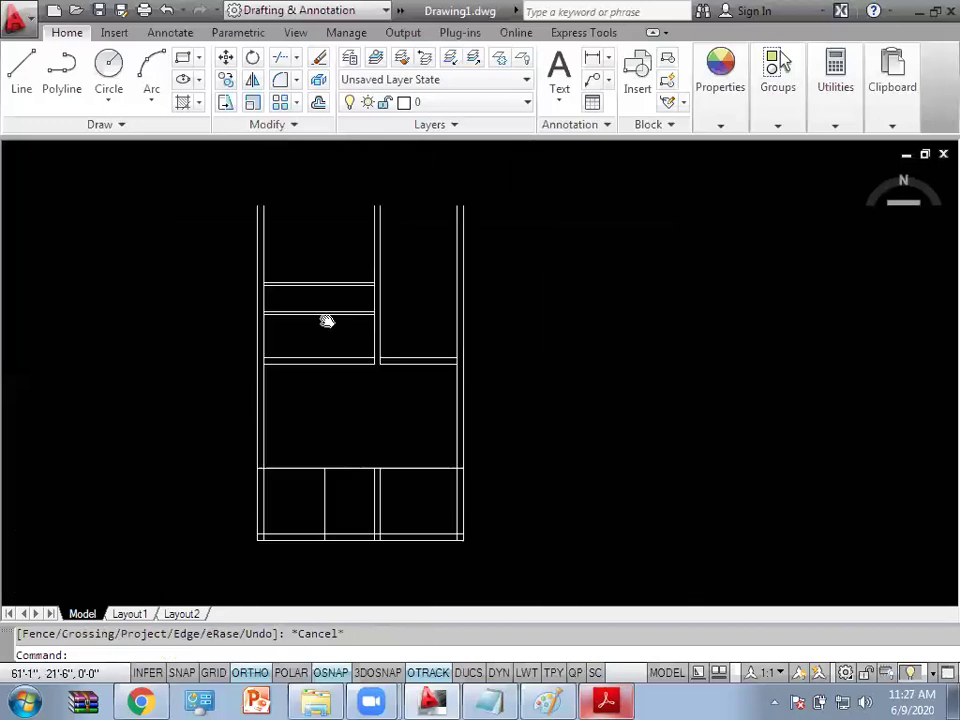
{"action": "middle_click_drag", "start_coordinate": [329, 365], "coordinate": [330, 391]}
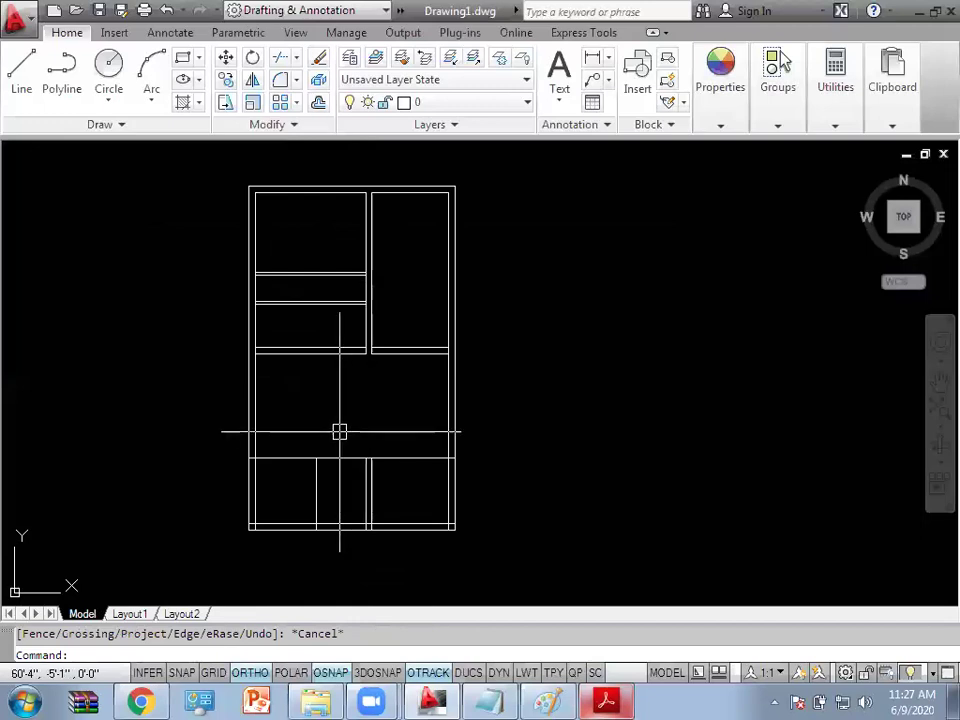
{"action": "middle_click_drag", "start_coordinate": [345, 473], "coordinate": [353, 463]}
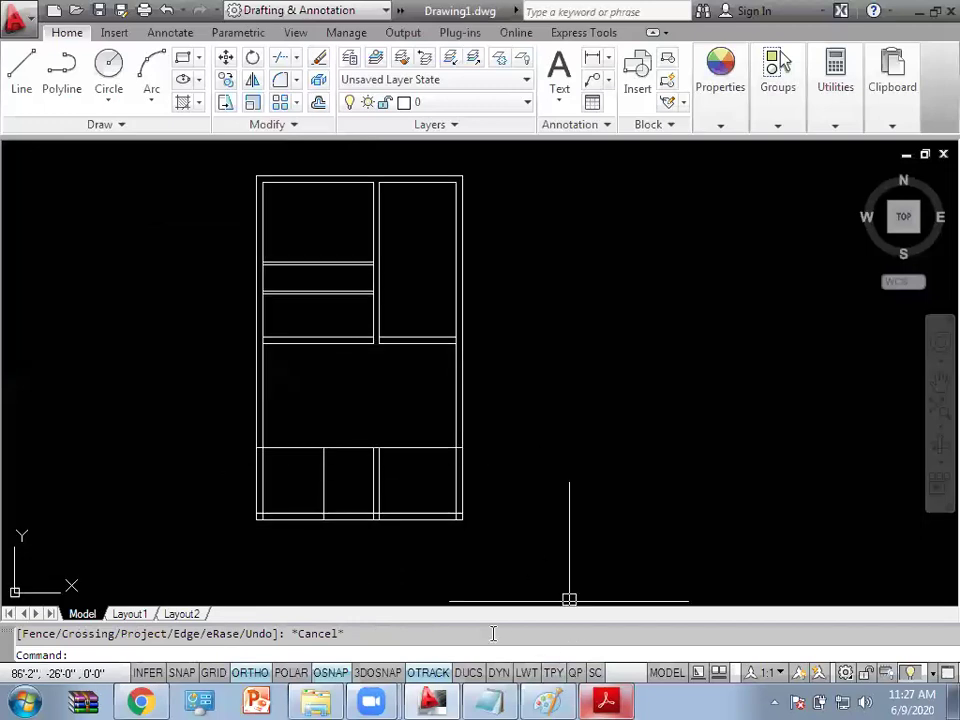
{"action": "left_click", "coordinate": [606, 701]}
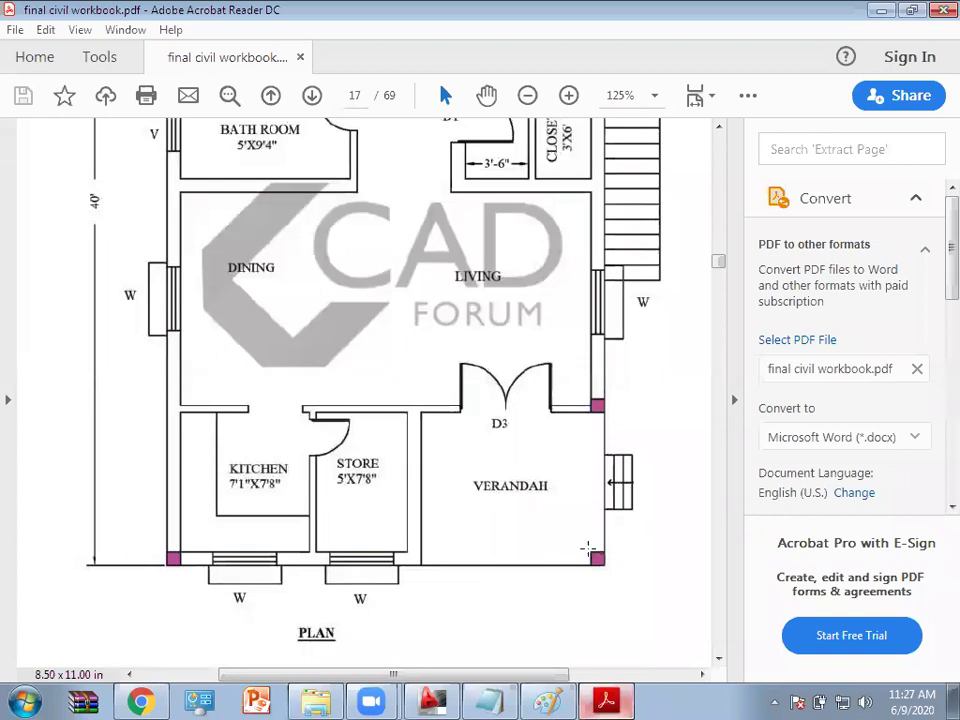
Step: Erase the old partition lines between the lower rooms
{"action": "left_click", "coordinate": [610, 700]}
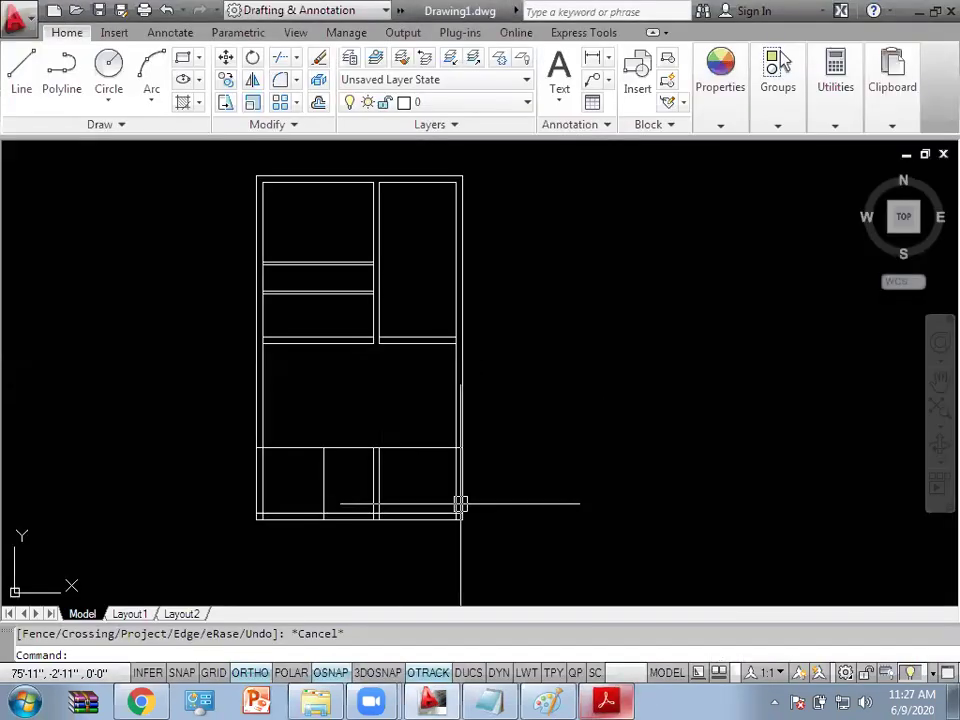
{"action": "scroll", "coordinate": [413, 489], "scroll_direction": "up", "scroll_amount": 3}
{"action": "left_click_drag", "start_coordinate": [413, 489], "coordinate": [360, 480]}
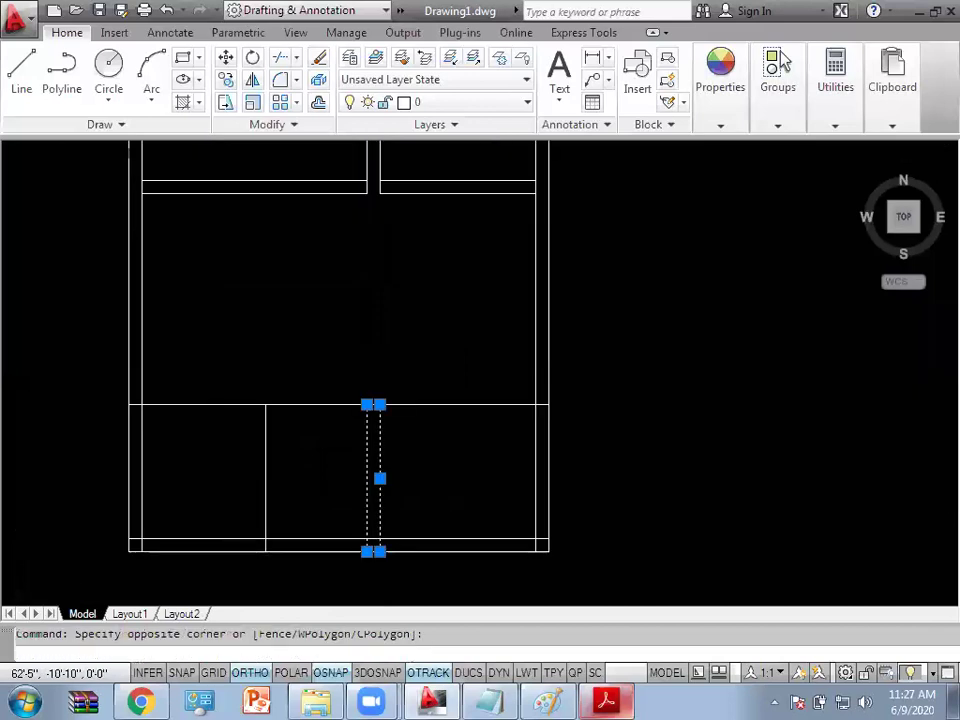
{"action": "key", "text": "Delete"}
Step: Offset the kitchen's right wall line 4.5 to create the partition's second line
{"action": "type", "text": "o"}
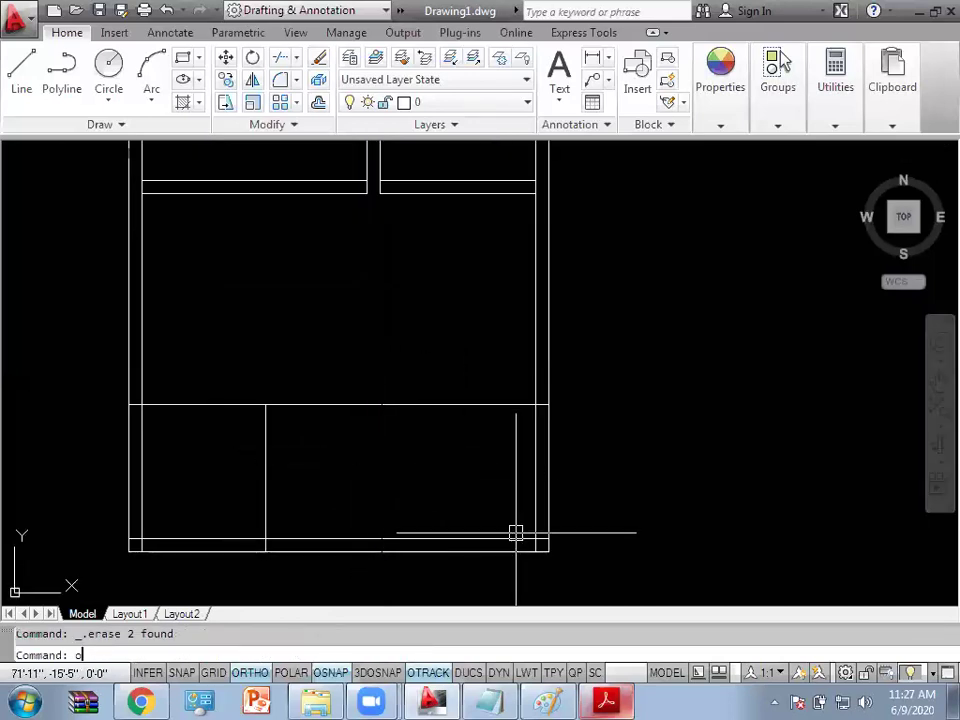
{"action": "key", "text": "Return"}
{"action": "type", "text": "4.5"}
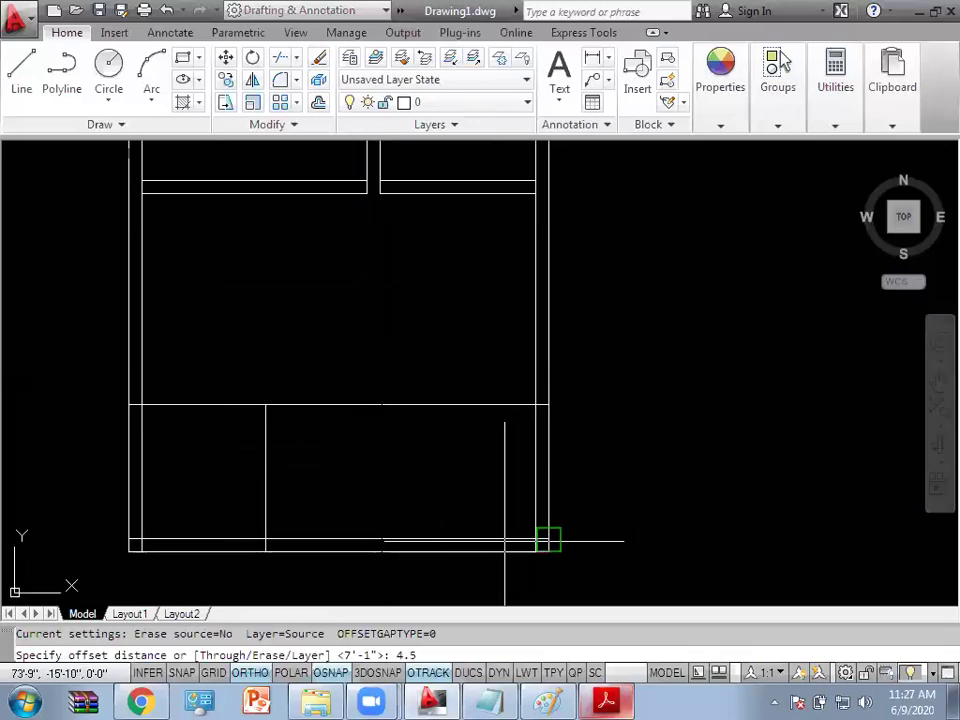
{"action": "key", "text": "Return"}
{"action": "key", "text": "Escape"}
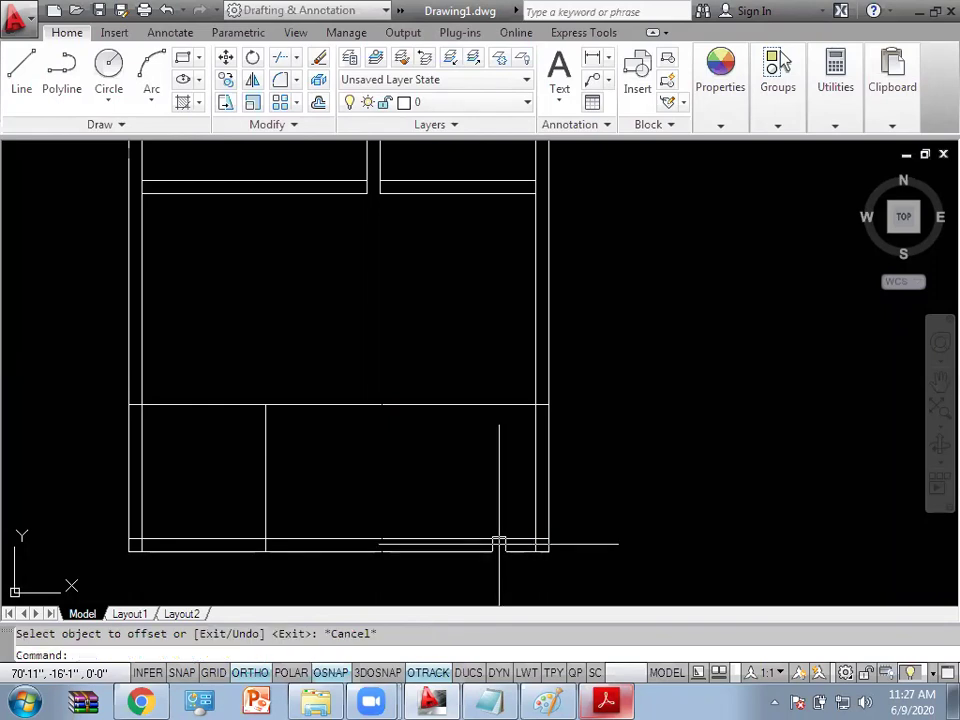
{"action": "key", "text": "Return"}
{"action": "type", "text": "4."}
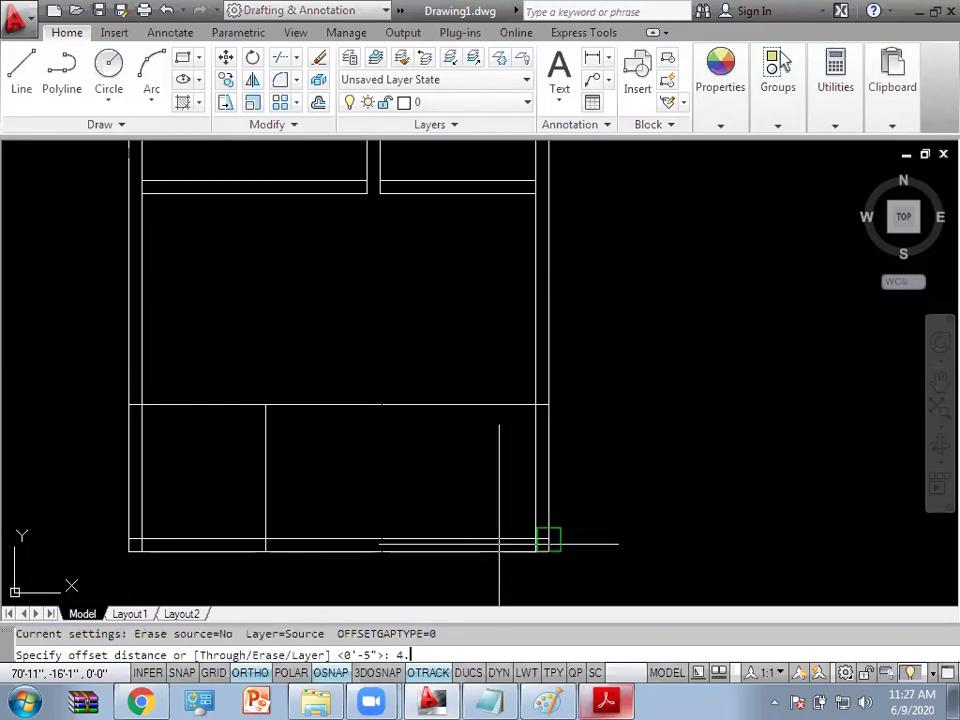
{"action": "type", "text": "5"}
{"action": "key", "text": "Return"}
{"action": "left_click", "coordinate": [265, 470]}
{"action": "left_click", "coordinate": [416, 480]}
{"action": "key", "text": "Escape"}
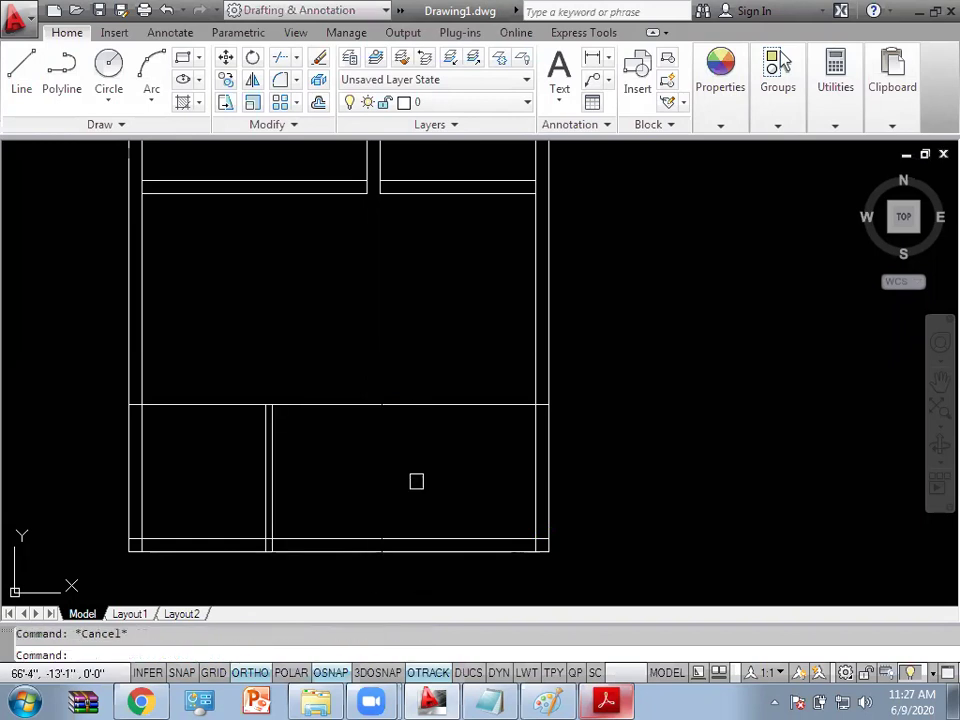
Step: Offset wall lines 5' and 9 to set the store's partition wall
{"action": "key", "text": "Return"}
{"action": "type", "text": "5"}
{"action": "key", "text": "Return"}
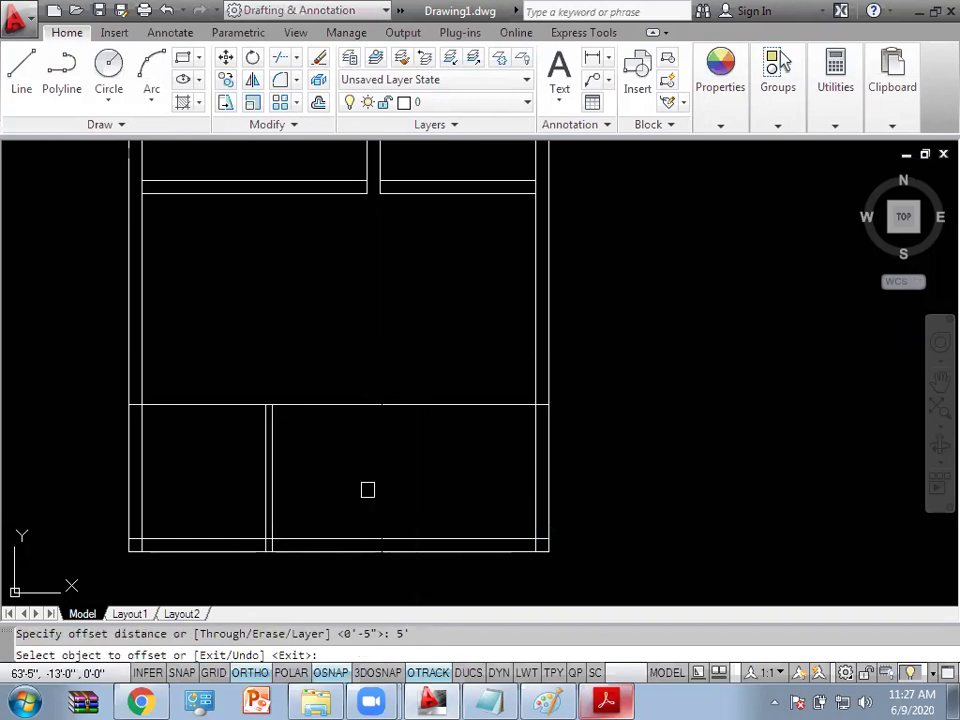
{"action": "left_click", "coordinate": [272, 486]}
{"action": "key", "text": "Escape"}
{"action": "key", "text": "Return"}
{"action": "type", "text": "9"}
{"action": "key", "text": "Return"}
{"action": "left_click", "coordinate": [361, 500]}
{"action": "left_click", "coordinate": [430, 500]}
{"action": "key", "text": "Escape"}
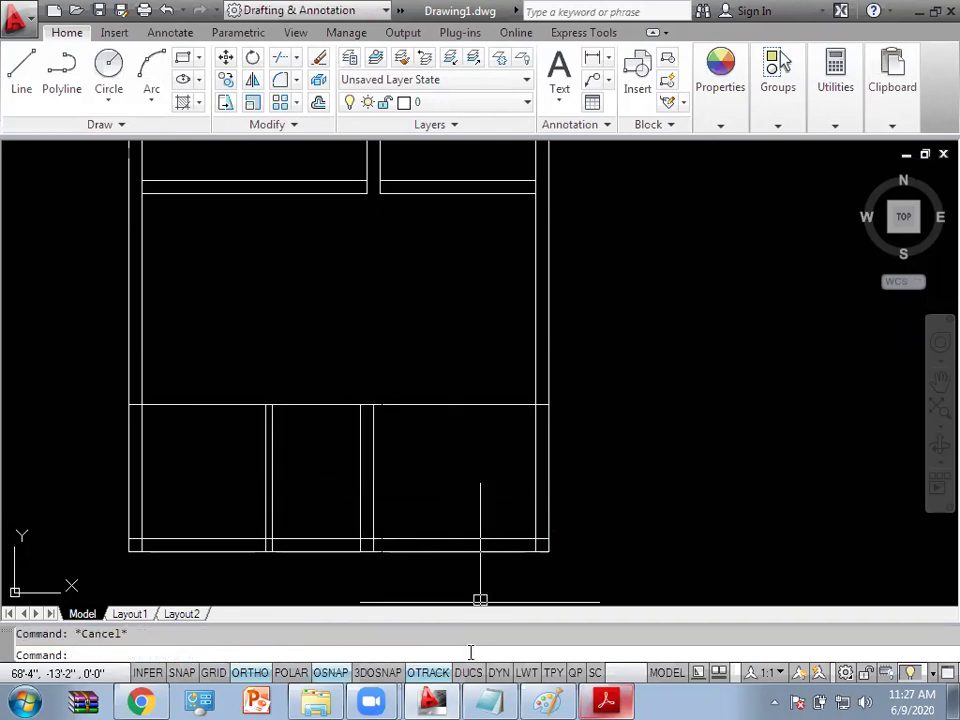
Step: After checking the PDF, offset the wall line above the lower rooms 4.5 upward
{"action": "middle_click_drag", "start_coordinate": [452, 531], "coordinate": [452, 498]}
{"action": "key", "text": "alt+Tab"}
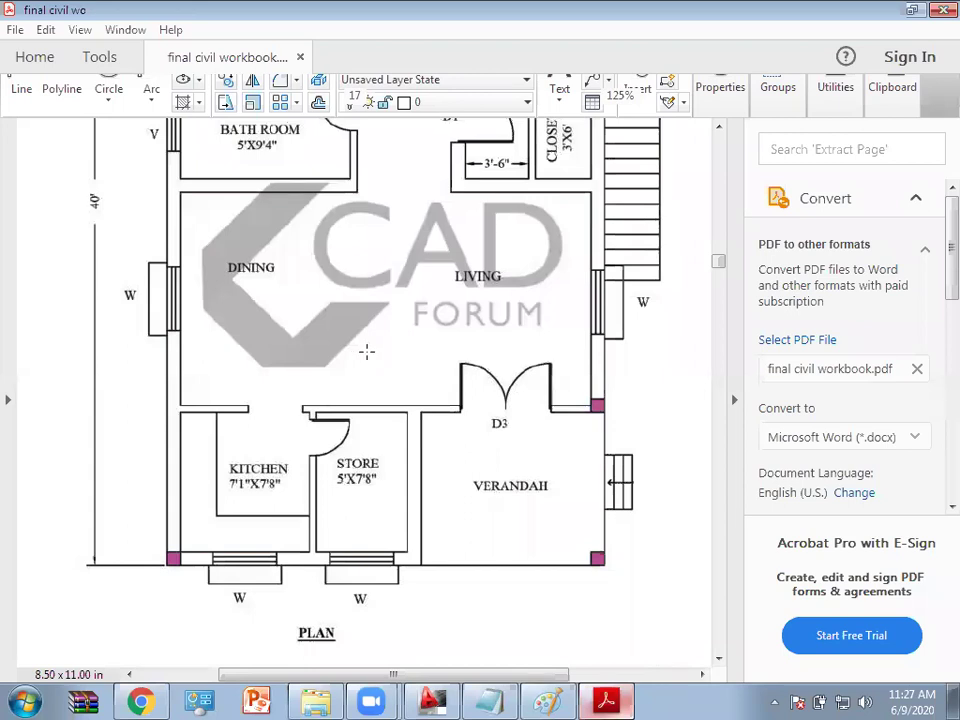
{"action": "key", "text": "alt+Tab"}
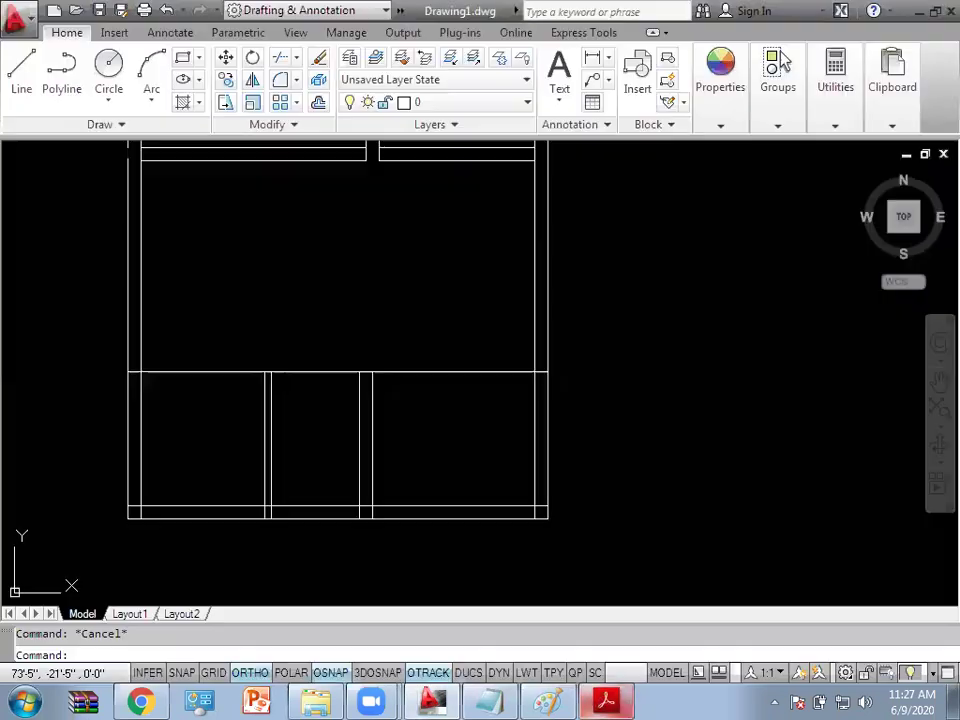
{"action": "type", "text": "o"}
{"action": "key", "text": "Return"}
{"action": "type", "text": "4.5"}
{"action": "key", "text": "Return"}
{"action": "left_click", "coordinate": [330, 372]}
{"action": "left_click", "coordinate": [411, 362]}
{"action": "key", "text": "Escape"}
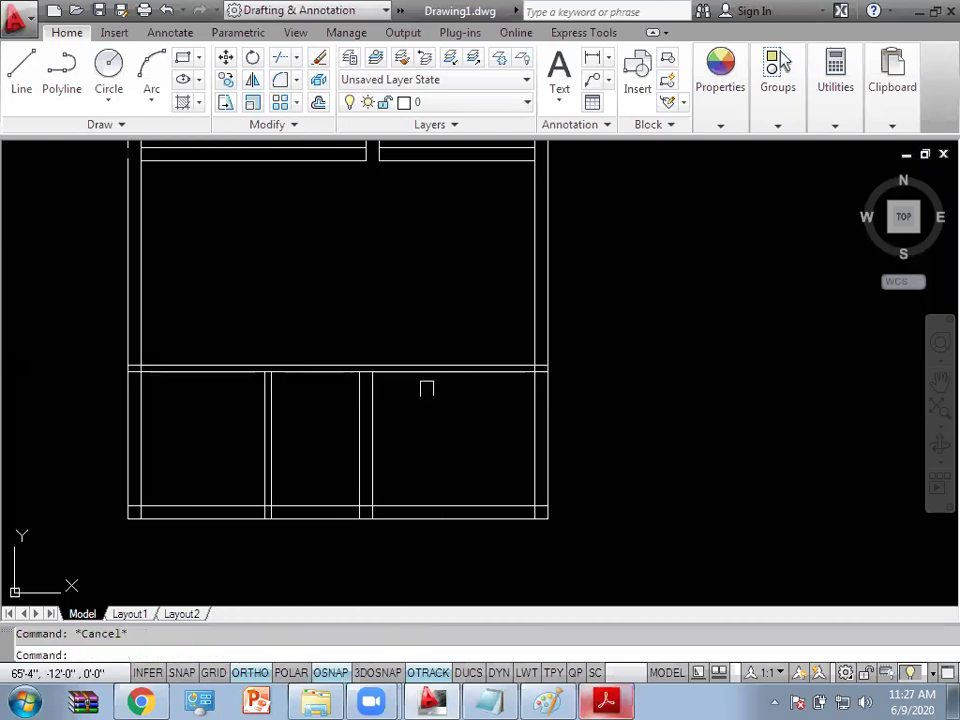
{"action": "left_click", "coordinate": [603, 700]}
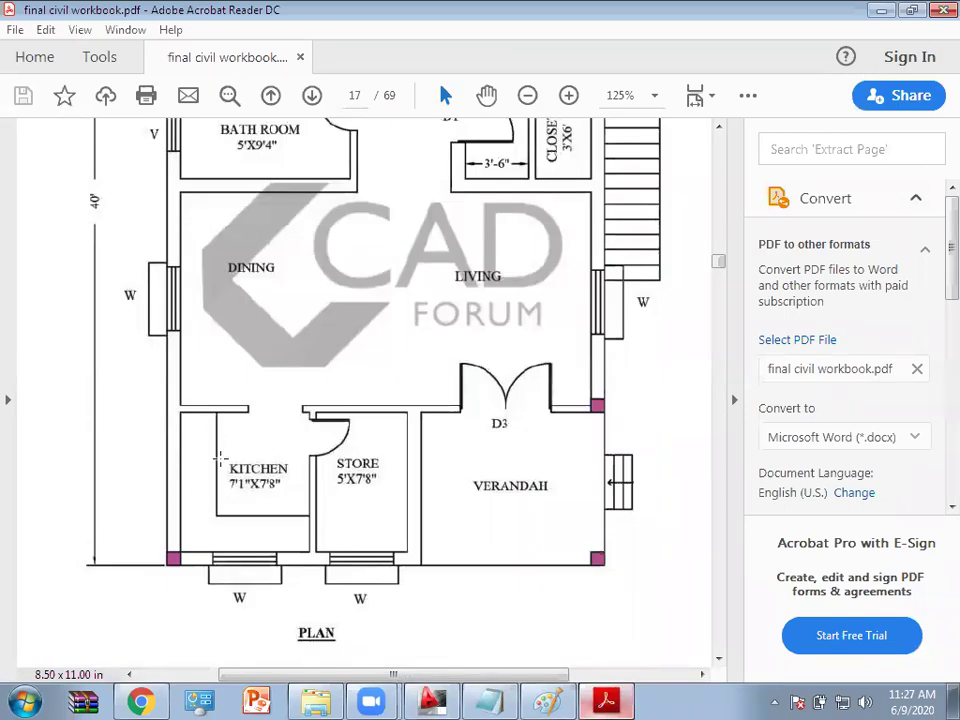
{"action": "scroll", "coordinate": [407, 446], "scroll_direction": "down", "scroll_amount": 1}
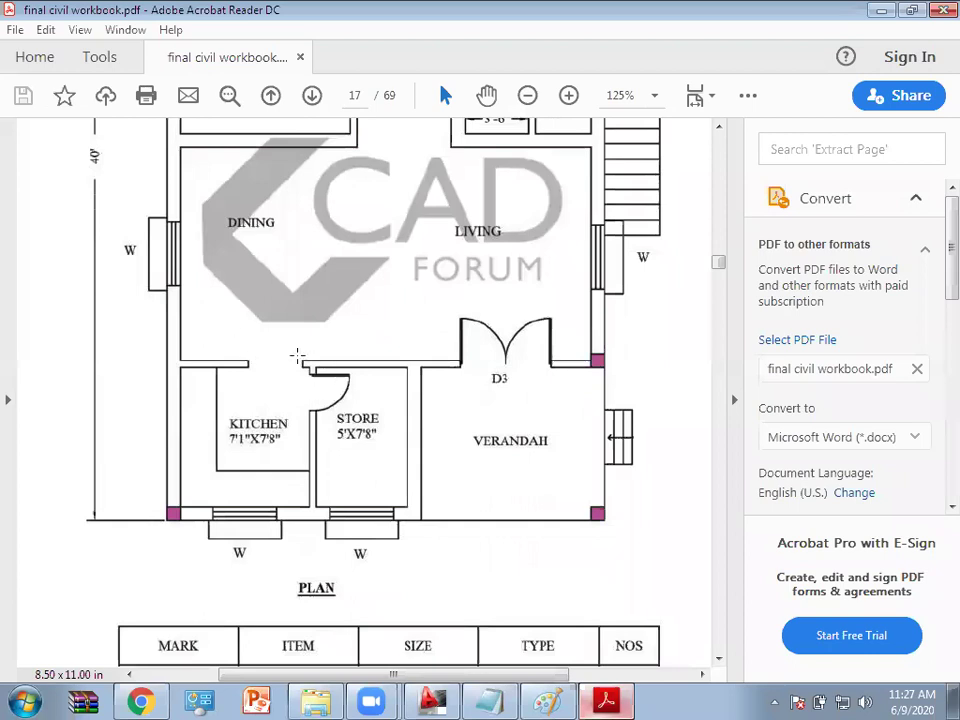
{"action": "scroll", "coordinate": [297, 355], "scroll_direction": "down", "scroll_amount": 1}
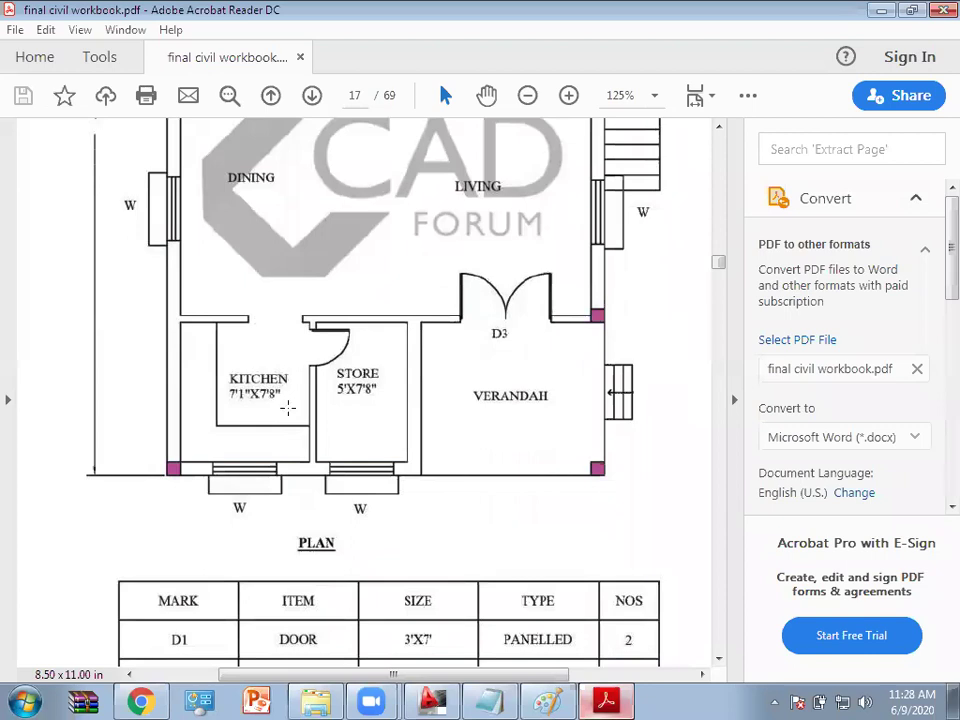
{"action": "scroll", "coordinate": [213, 402], "scroll_direction": "up", "scroll_amount": 2}
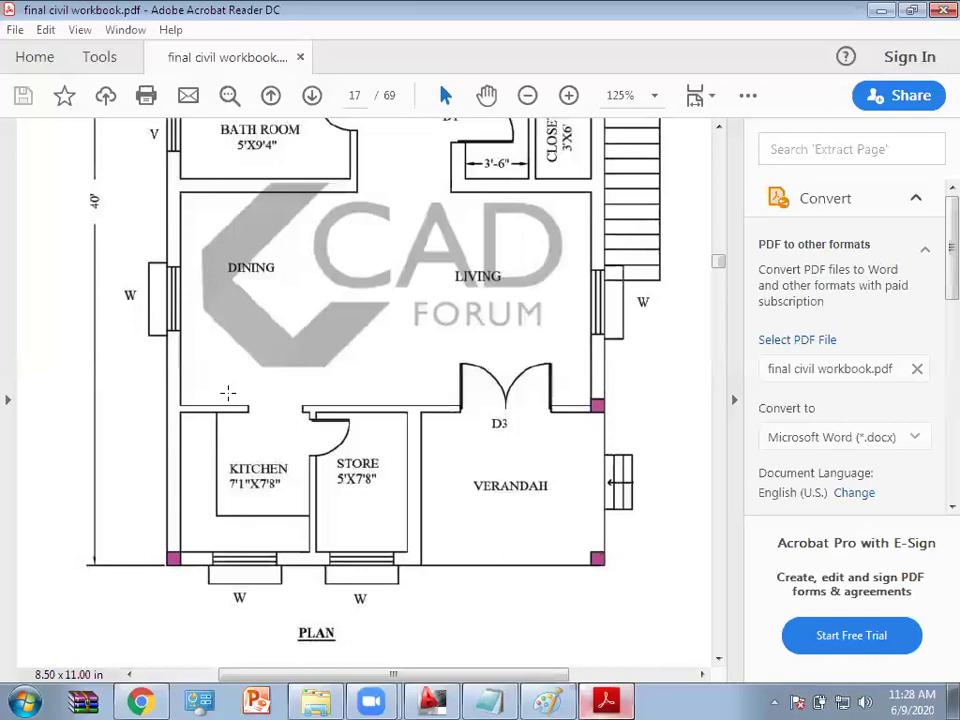
Step: Clear the accidental whole-page selection on the PDF
{"action": "left_click_drag", "start_coordinate": [236, 388], "coordinate": [315, 430]}
{"action": "left_click", "coordinate": [278, 338]}
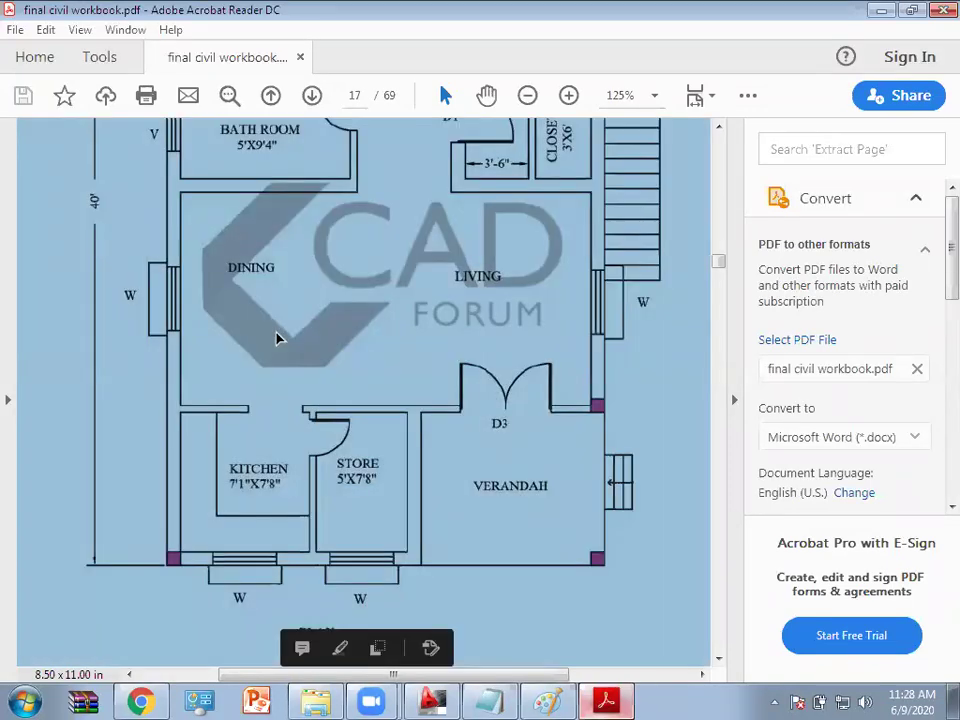
{"action": "left_click", "coordinate": [278, 338]}
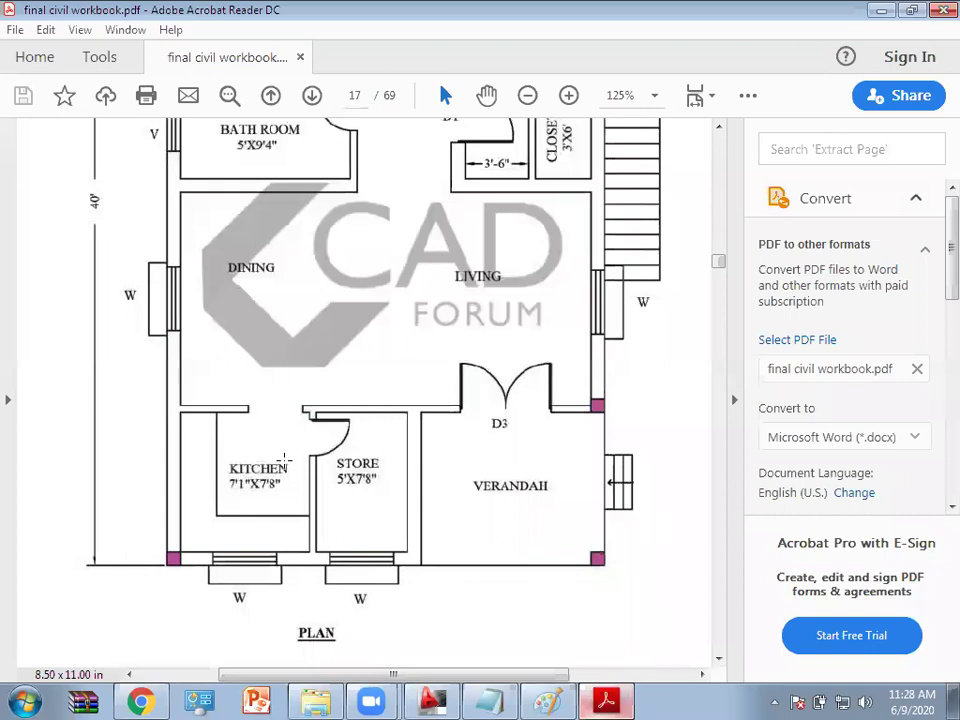
Step: Review the door and window schedule below the plan, then return to AutoCAD
{"action": "scroll", "coordinate": [285, 491], "scroll_direction": "down", "scroll_amount": 1}
{"action": "scroll", "coordinate": [286, 493], "scroll_direction": "up", "scroll_amount": 1}
{"action": "scroll", "coordinate": [333, 440], "scroll_direction": "down", "scroll_amount": 4}
{"action": "scroll", "coordinate": [334, 437], "scroll_direction": "down", "scroll_amount": 3}
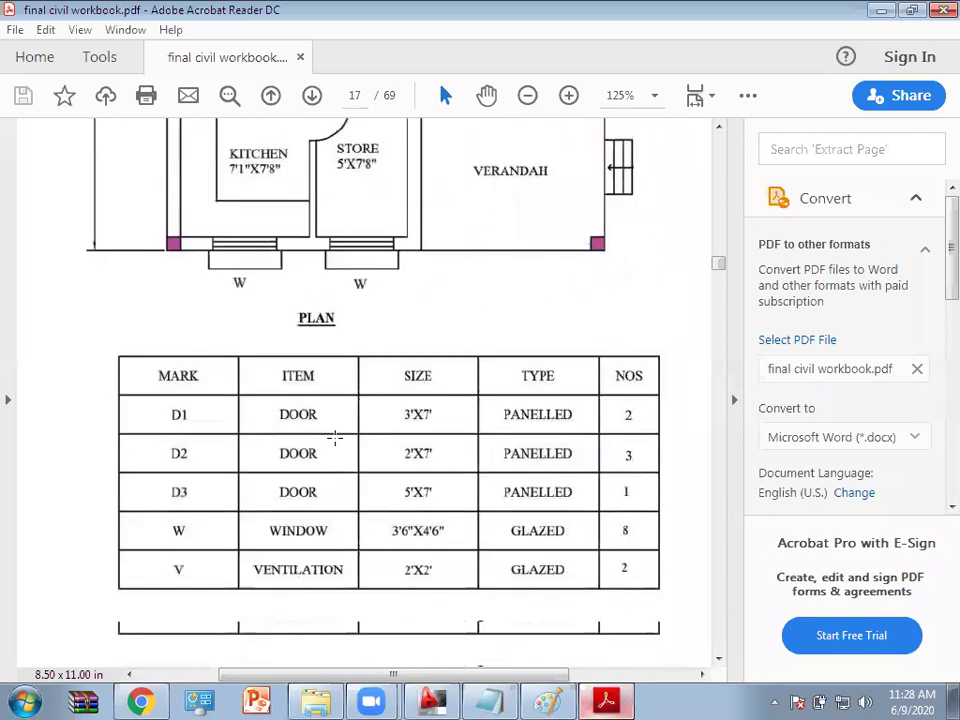
{"action": "scroll", "coordinate": [409, 413], "scroll_direction": "up", "scroll_amount": 1}
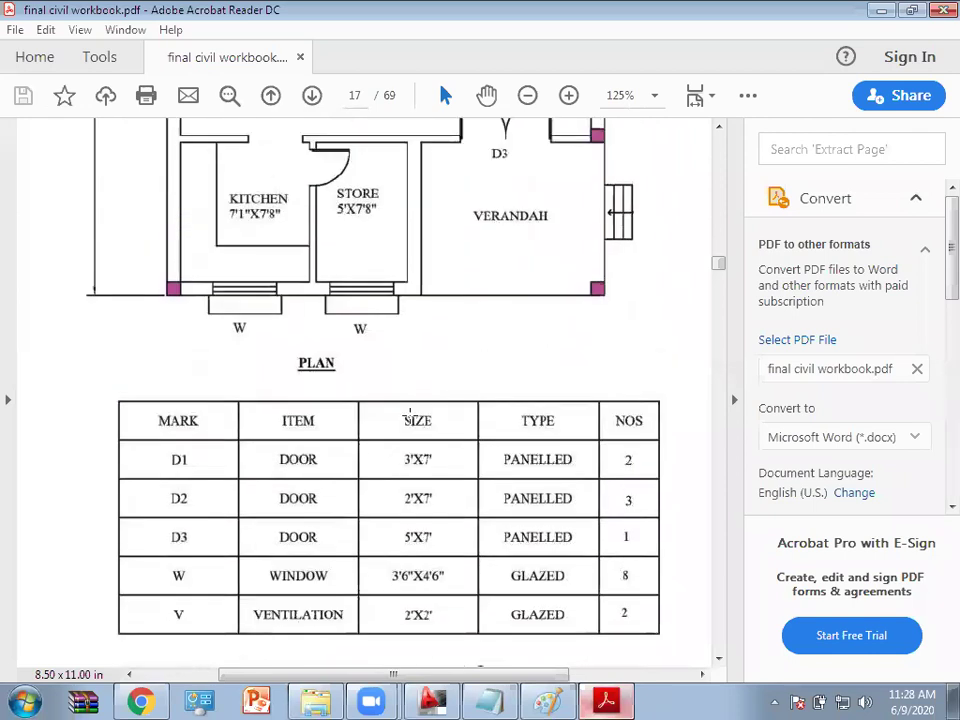
{"action": "scroll", "coordinate": [409, 413], "scroll_direction": "up", "scroll_amount": 1}
{"action": "scroll", "coordinate": [389, 546], "scroll_direction": "down", "scroll_amount": 1}
{"action": "scroll", "coordinate": [458, 537], "scroll_direction": "up", "scroll_amount": 1}
{"action": "scroll", "coordinate": [528, 443], "scroll_direction": "up", "scroll_amount": 1}
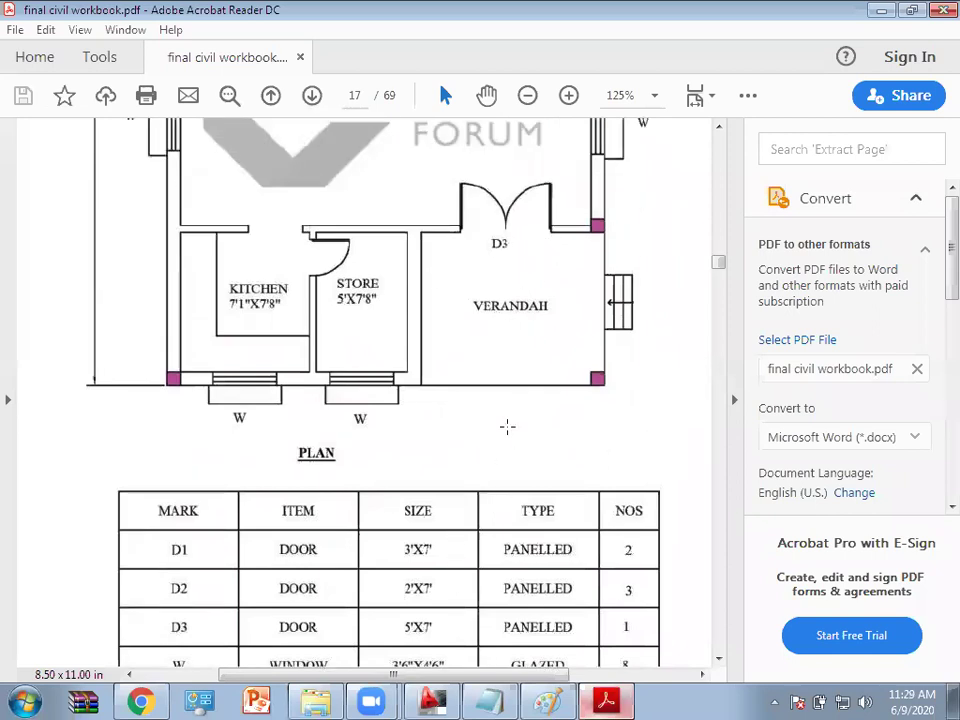
{"action": "left_click", "coordinate": [607, 700]}
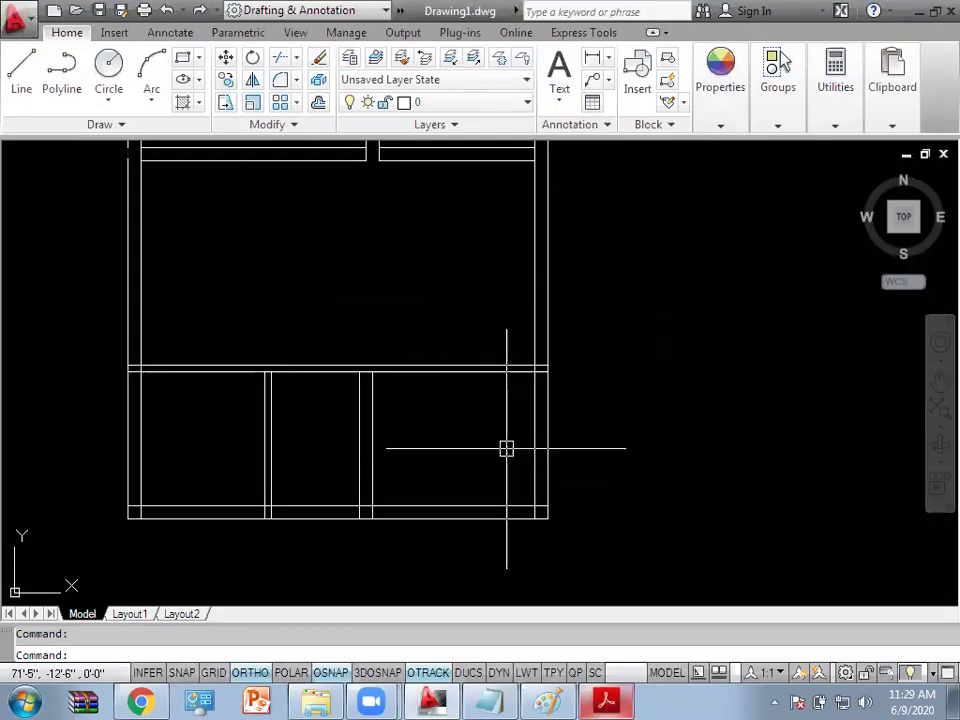
Step: Draw a centre guide line from the midpoint of the living-verandah wall
{"action": "type", "text": "l"}
{"action": "key", "text": "Return"}
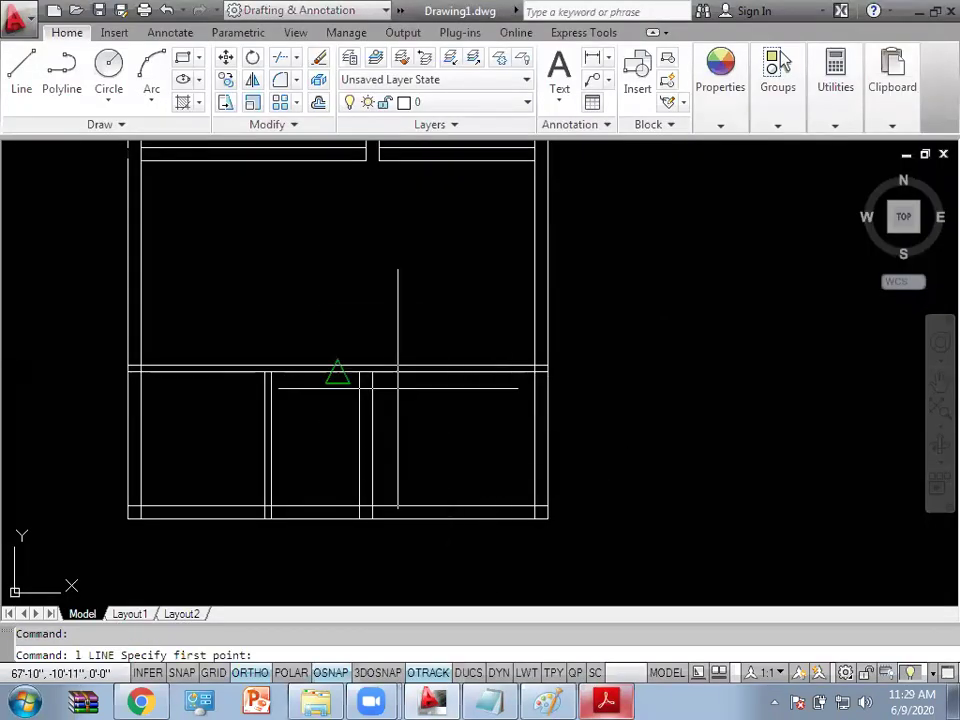
{"action": "scroll", "coordinate": [347, 363], "scroll_direction": "up", "scroll_amount": 3}
{"action": "left_click", "coordinate": [290, 330]}
{"action": "scroll", "coordinate": [591, 386], "scroll_direction": "down", "scroll_amount": 3}
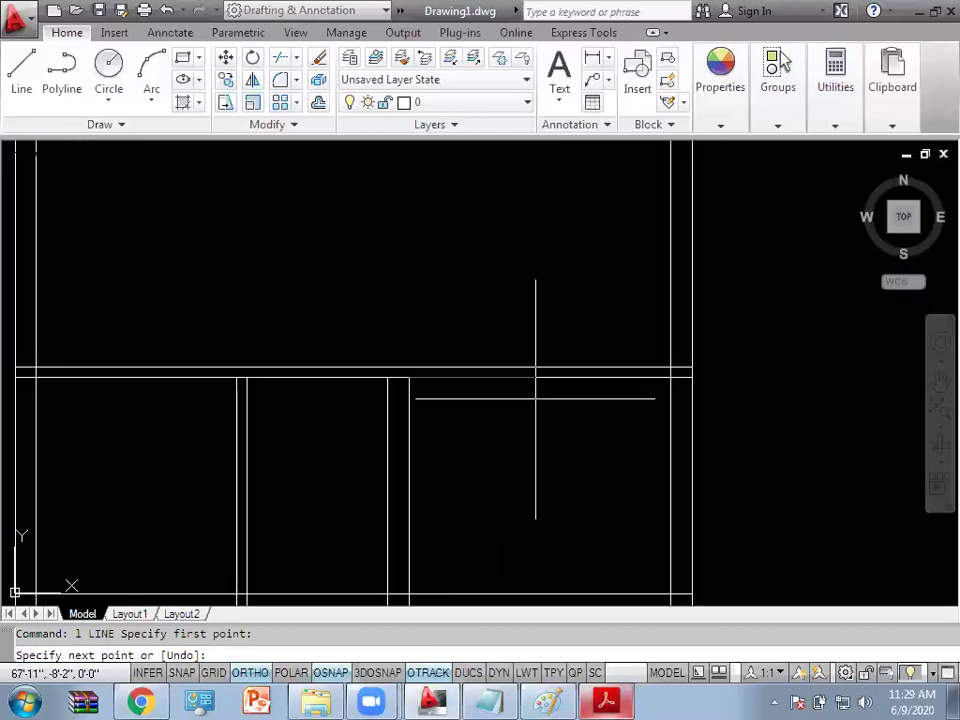
{"action": "key", "text": "Escape"}
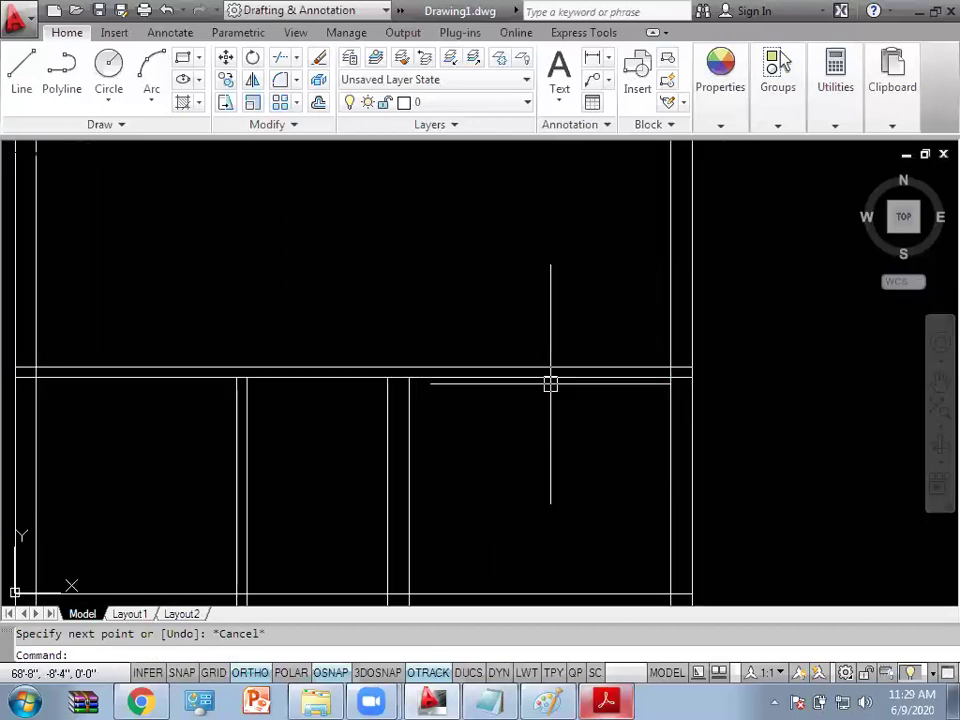
{"action": "scroll", "coordinate": [549, 382], "scroll_direction": "up", "scroll_amount": 3}
{"action": "middle_click_drag", "start_coordinate": [549, 384], "coordinate": [523, 385]}
{"action": "type", "text": "l"}
{"action": "key", "text": "Return"}
{"action": "left_click", "coordinate": [506, 373]}
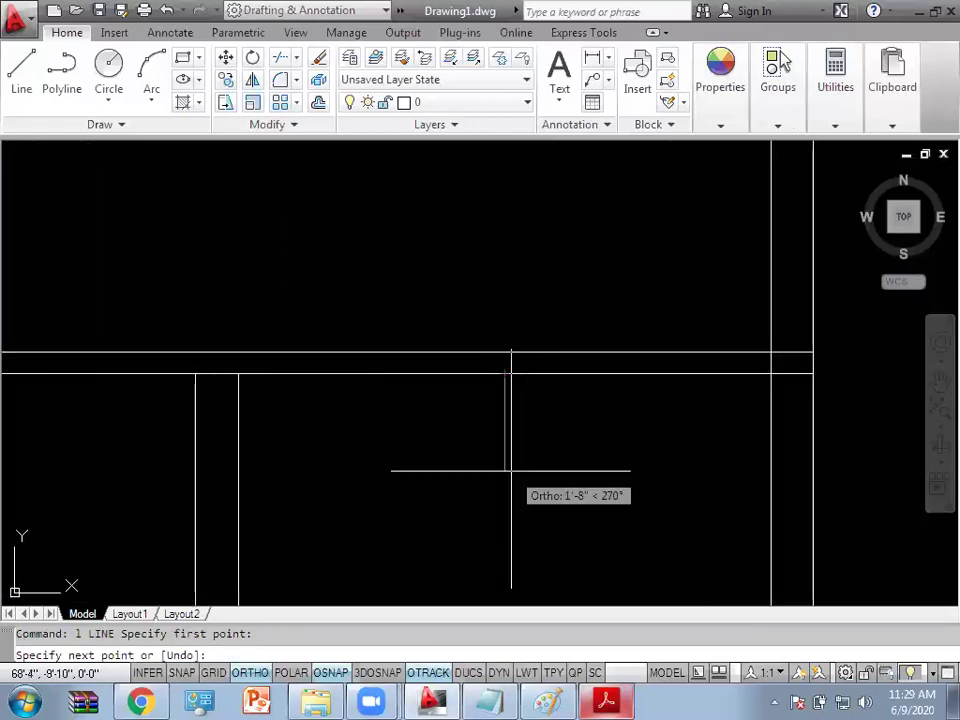
{"action": "key", "text": "Escape"}
Step: Offset the centre line 2.5' to each side
{"action": "type", "text": "o"}
{"action": "key", "text": "Return"}
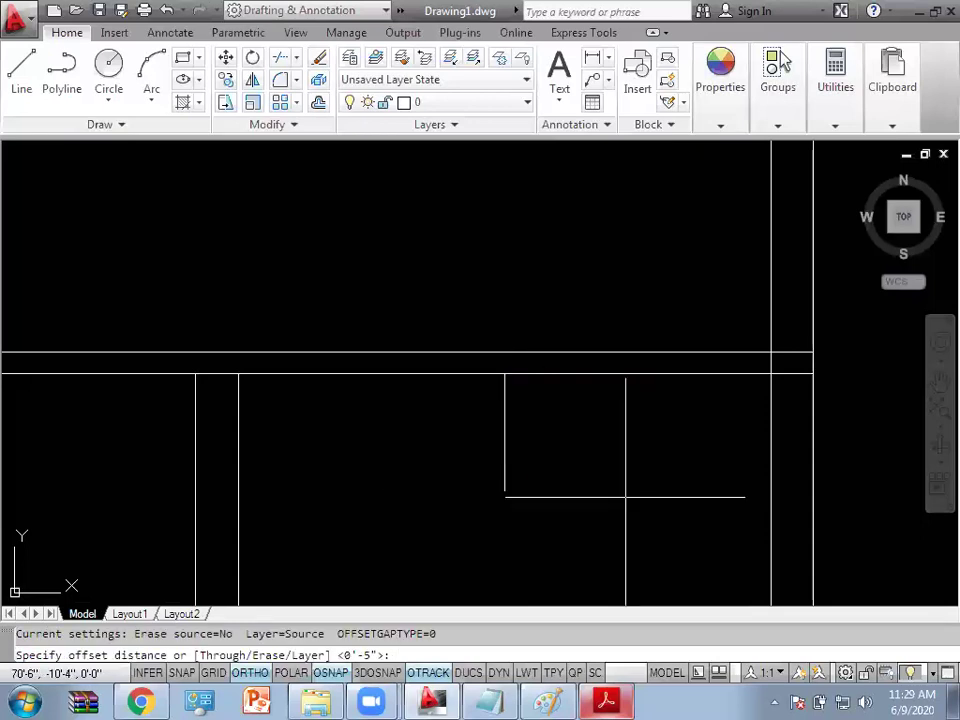
{"action": "type", "text": "2.5"}
{"action": "key", "text": "Return"}
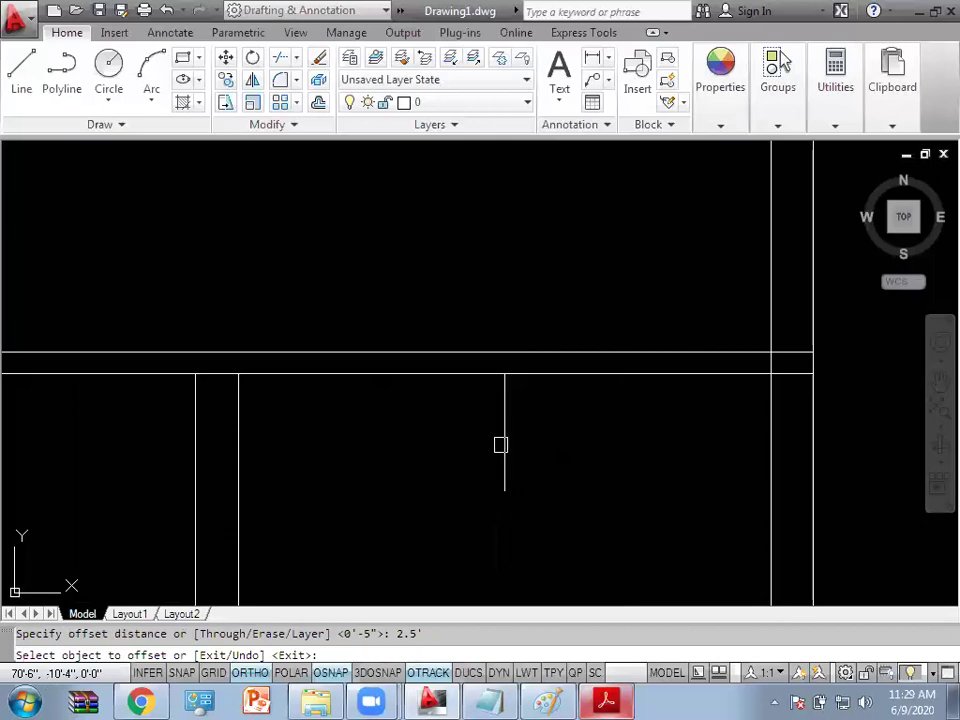
{"action": "left_click", "coordinate": [505, 446]}
{"action": "left_click", "coordinate": [446, 429]}
{"action": "key", "text": "Escape"}
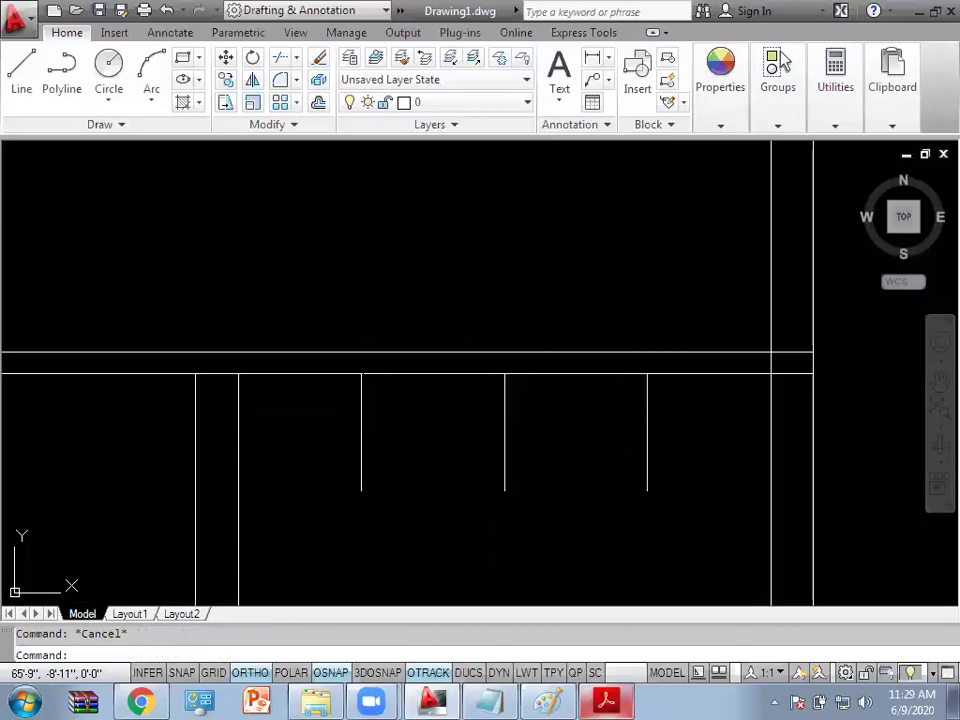
Step: Extend the three vertical lines to the wall and delete the centre guide line
{"action": "type", "text": "ex"}
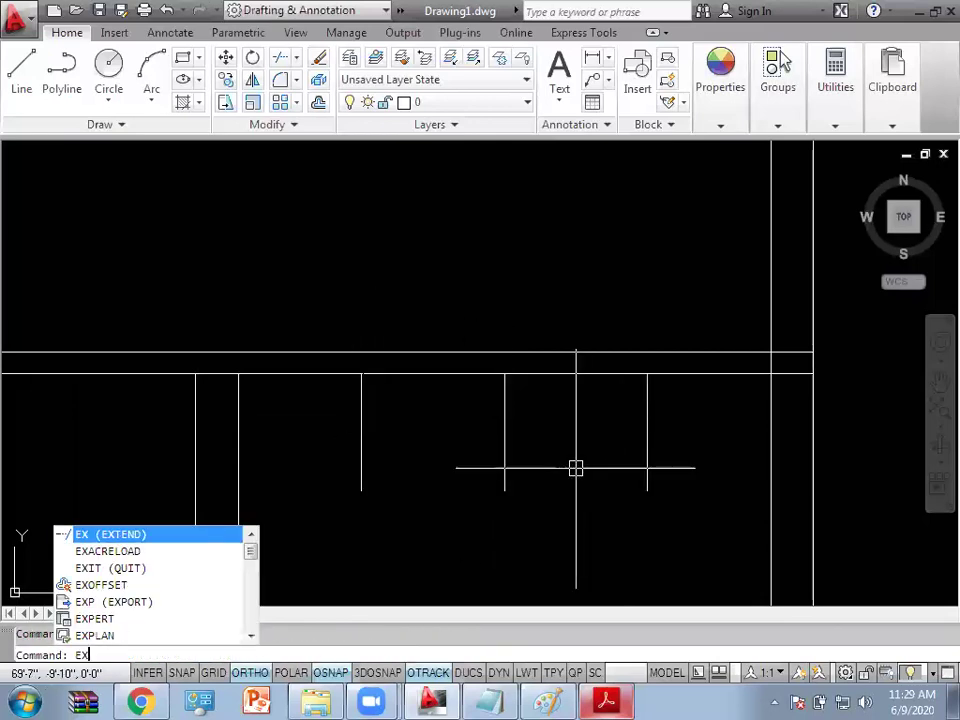
{"action": "key", "text": "Return"}
Step: Trim the wall section between the two offset lines to open the 5' gap
{"action": "key", "text": "Return"}
{"action": "left_click", "coordinate": [690, 422]}
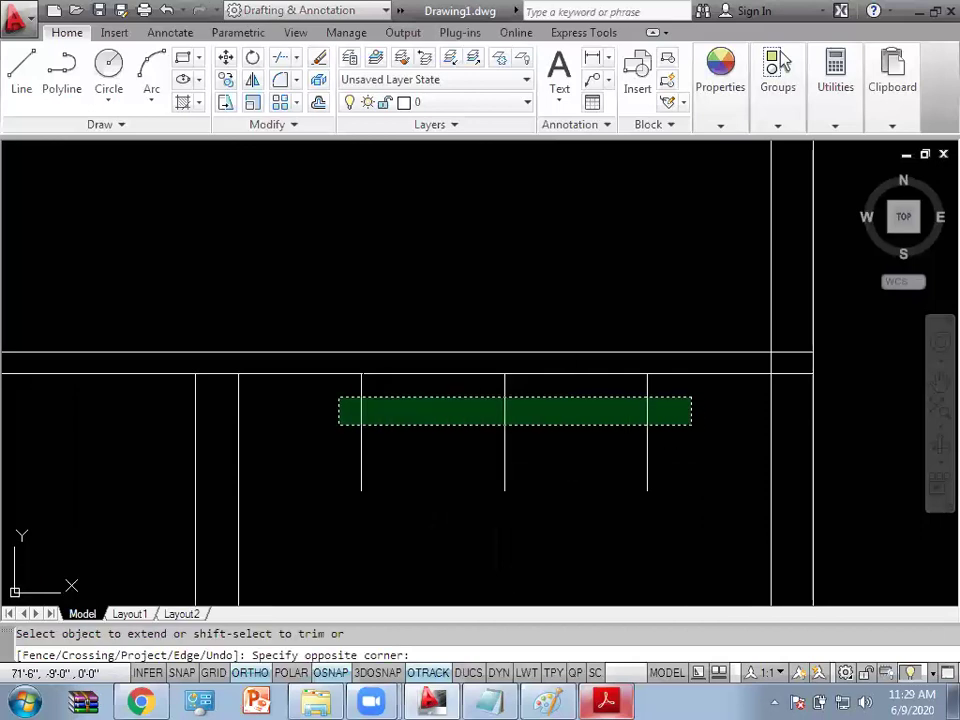
{"action": "left_click", "coordinate": [340, 397]}
{"action": "key", "text": "Escape"}
{"action": "left_click", "coordinate": [503, 421]}
{"action": "key", "text": "Delete"}
{"action": "type", "text": "tr"}
{"action": "key", "text": "Return"}
{"action": "key", "text": "Return"}
{"action": "left_click", "coordinate": [568, 437]}
{"action": "left_click", "coordinate": [432, 268]}
{"action": "scroll", "coordinate": [432, 268], "scroll_direction": "down", "scroll_amount": 3}
Step: Trim both stubs below the opening and cut the wall stub back to the vertical wall
{"action": "key", "text": "Escape"}
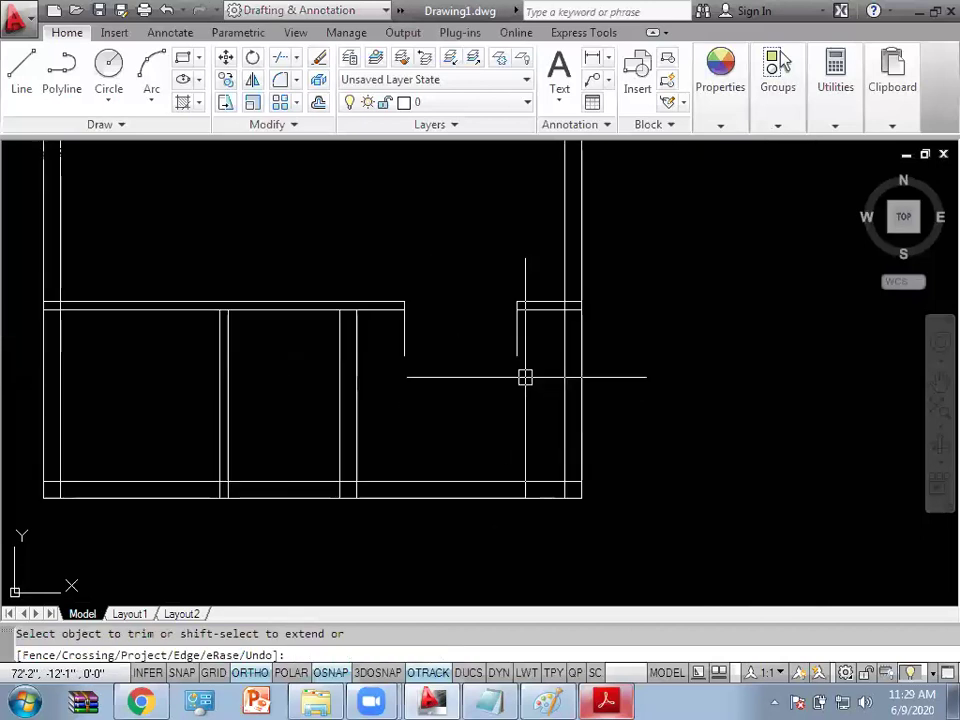
{"action": "key", "text": "Return"}
{"action": "key", "text": "Return"}
{"action": "left_click", "coordinate": [519, 345]}
{"action": "left_click", "coordinate": [405, 340]}
{"action": "scroll", "coordinate": [580, 317], "scroll_direction": "up", "scroll_amount": 5}
{"action": "left_click", "coordinate": [529, 324]}
{"action": "left_click", "coordinate": [514, 216]}
Step: Trim the overlapping horizontal and vertical lines at the far wall corner junction
{"action": "scroll", "coordinate": [530, 277], "scroll_direction": "down", "scroll_amount": 1}
{"action": "scroll", "coordinate": [527, 354], "scroll_direction": "down", "scroll_amount": 2}
{"action": "scroll", "coordinate": [568, 454], "scroll_direction": "up", "scroll_amount": 2}
{"action": "scroll", "coordinate": [550, 361], "scroll_direction": "up", "scroll_amount": 1}
{"action": "scroll", "coordinate": [488, 312], "scroll_direction": "down", "scroll_amount": 2}
{"action": "scroll", "coordinate": [450, 390], "scroll_direction": "down", "scroll_amount": 2}
{"action": "scroll", "coordinate": [407, 455], "scroll_direction": "up", "scroll_amount": 3}
{"action": "scroll", "coordinate": [407, 455], "scroll_direction": "up", "scroll_amount": 2}
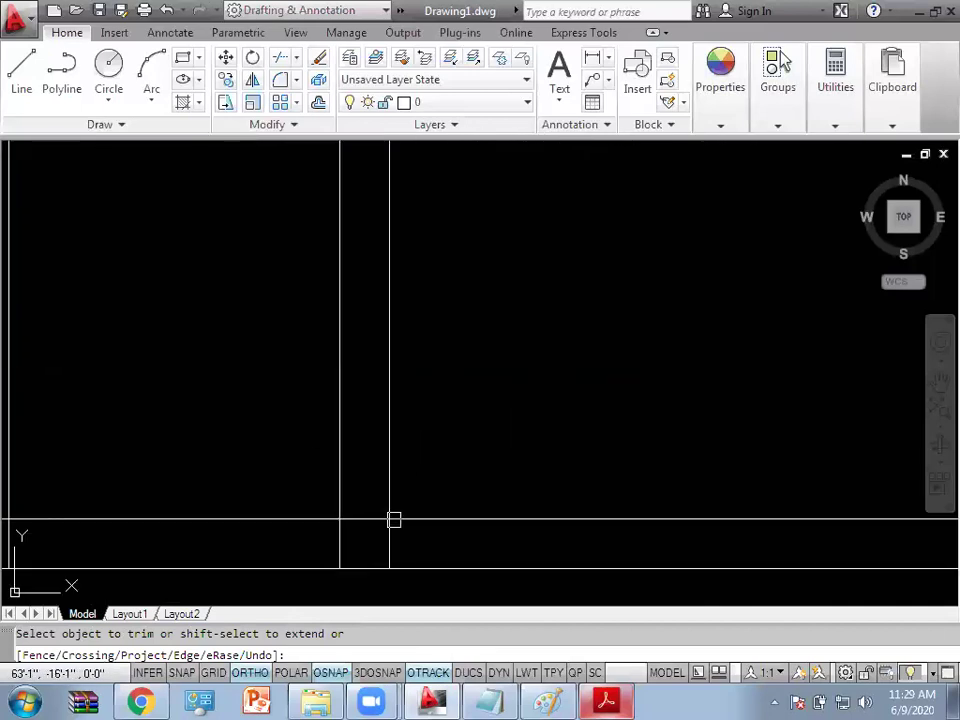
{"action": "scroll", "coordinate": [394, 520], "scroll_direction": "down", "scroll_amount": 4}
{"action": "scroll", "coordinate": [375, 439], "scroll_direction": "down", "scroll_amount": 2}
{"action": "scroll", "coordinate": [366, 343], "scroll_direction": "up", "scroll_amount": 3}
{"action": "scroll", "coordinate": [414, 347], "scroll_direction": "down", "scroll_amount": 3}
{"action": "mouse_move", "coordinate": [414, 347]}
{"action": "middle_mouse_down"}
{"action": "mouse_move", "coordinate": [531, 461]}
{"action": "mouse_move", "coordinate": [540, 405]}
{"action": "middle_mouse_up"}
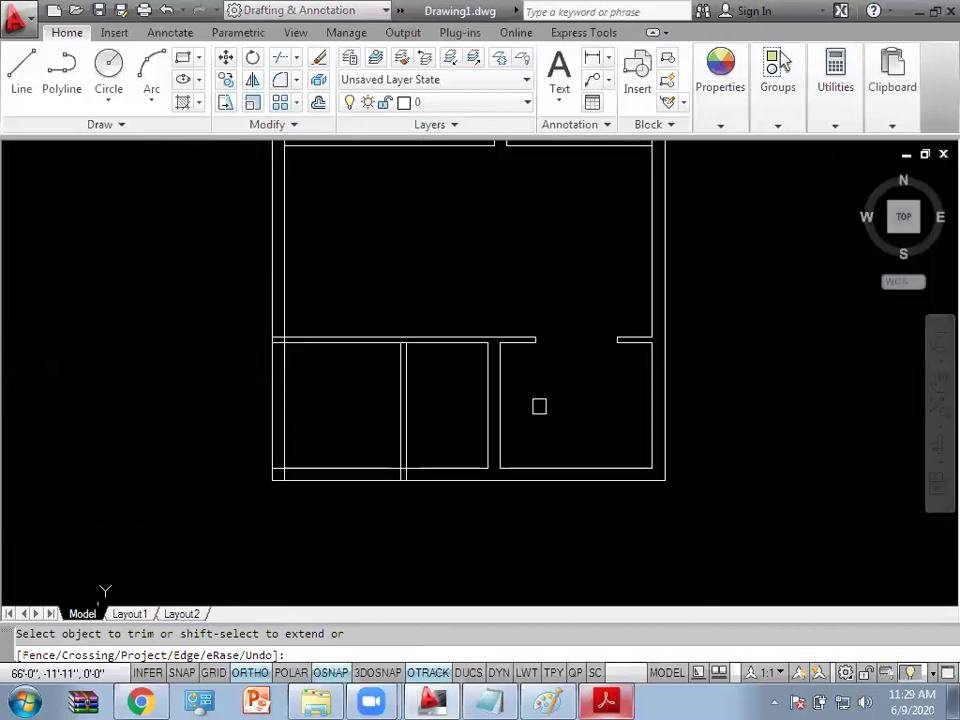
{"action": "scroll", "coordinate": [405, 469], "scroll_direction": "up", "scroll_amount": 3}
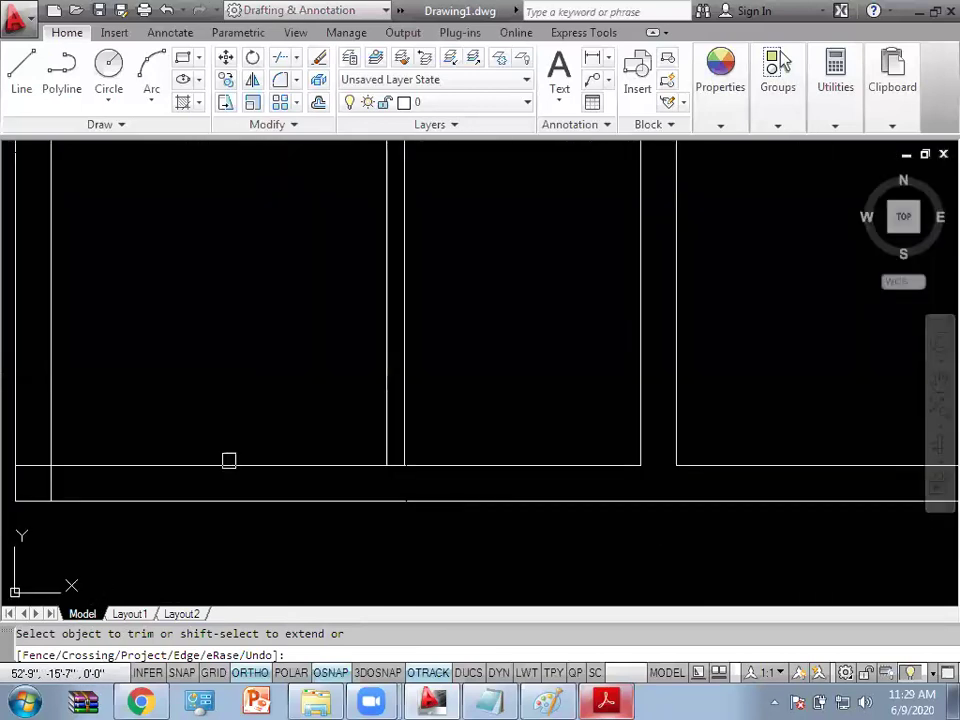
{"action": "scroll", "coordinate": [50, 484], "scroll_direction": "up", "scroll_amount": 1}
{"action": "scroll", "coordinate": [163, 416], "scroll_direction": "down", "scroll_amount": 5}
{"action": "mouse_move", "coordinate": [163, 416]}
{"action": "middle_mouse_down"}
{"action": "mouse_move", "coordinate": [253, 463]}
{"action": "mouse_move", "coordinate": [323, 467]}
{"action": "middle_mouse_up"}
{"action": "scroll", "coordinate": [272, 467], "scroll_direction": "up", "scroll_amount": 3}
{"action": "scroll", "coordinate": [296, 476], "scroll_direction": "up", "scroll_amount": 4}
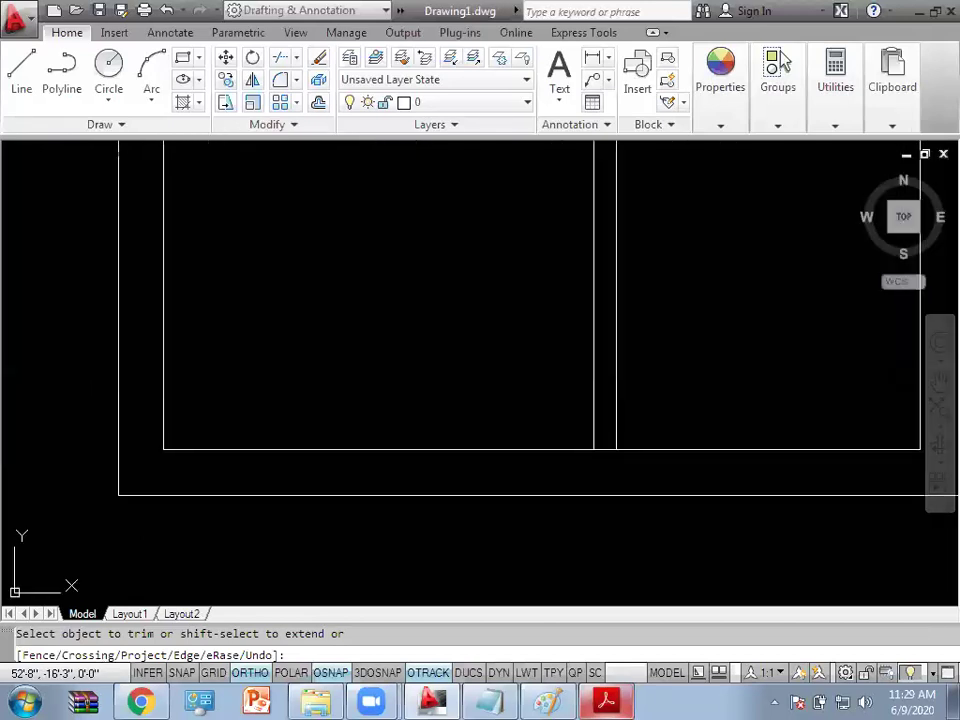
{"action": "scroll", "coordinate": [304, 497], "scroll_direction": "down", "scroll_amount": 2}
{"action": "scroll", "coordinate": [304, 497], "scroll_direction": "down", "scroll_amount": 2}
{"action": "scroll", "coordinate": [92, 474], "scroll_direction": "up", "scroll_amount": 2}
{"action": "scroll", "coordinate": [88, 476], "scroll_direction": "up", "scroll_amount": 2}
{"action": "middle_click_drag", "start_coordinate": [457, 481], "coordinate": [291, 497]}
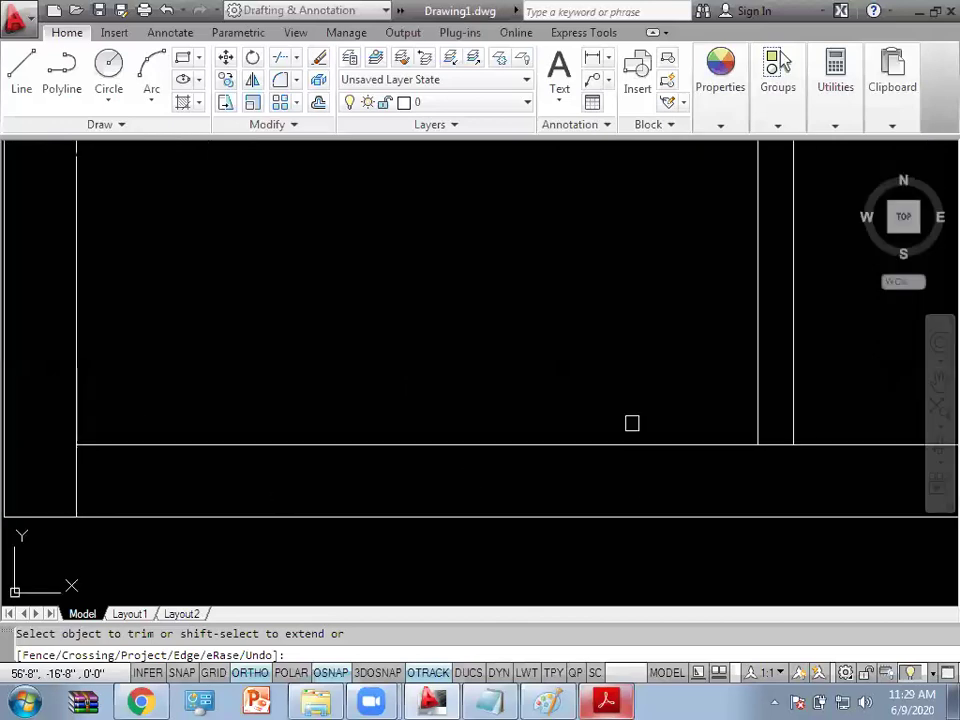
{"action": "scroll", "coordinate": [643, 463], "scroll_direction": "down", "scroll_amount": 2}
{"action": "middle_click_drag", "start_coordinate": [551, 509], "coordinate": [360, 497]}
{"action": "scroll", "coordinate": [572, 482], "scroll_direction": "down", "scroll_amount": 2}
{"action": "scroll", "coordinate": [445, 515], "scroll_direction": "up", "scroll_amount": 2}
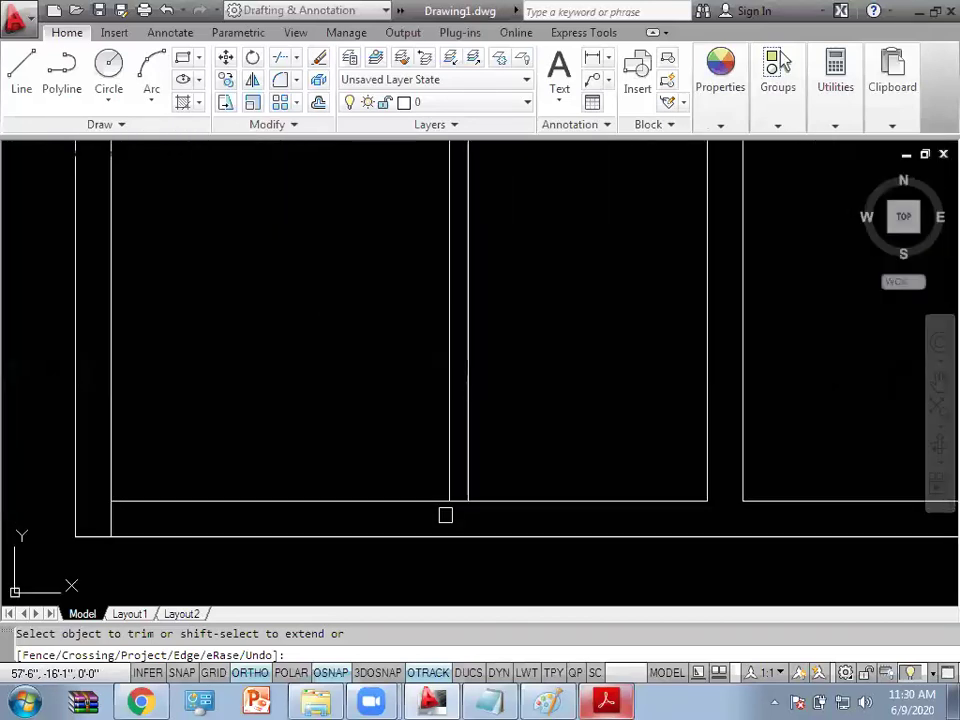
{"action": "scroll", "coordinate": [276, 437], "scroll_direction": "down", "scroll_amount": 2}
{"action": "middle_click_drag", "start_coordinate": [328, 410], "coordinate": [328, 513]}
{"action": "scroll", "coordinate": [158, 350], "scroll_direction": "up", "scroll_amount": 5}
{"action": "left_click", "coordinate": [101, 379]}
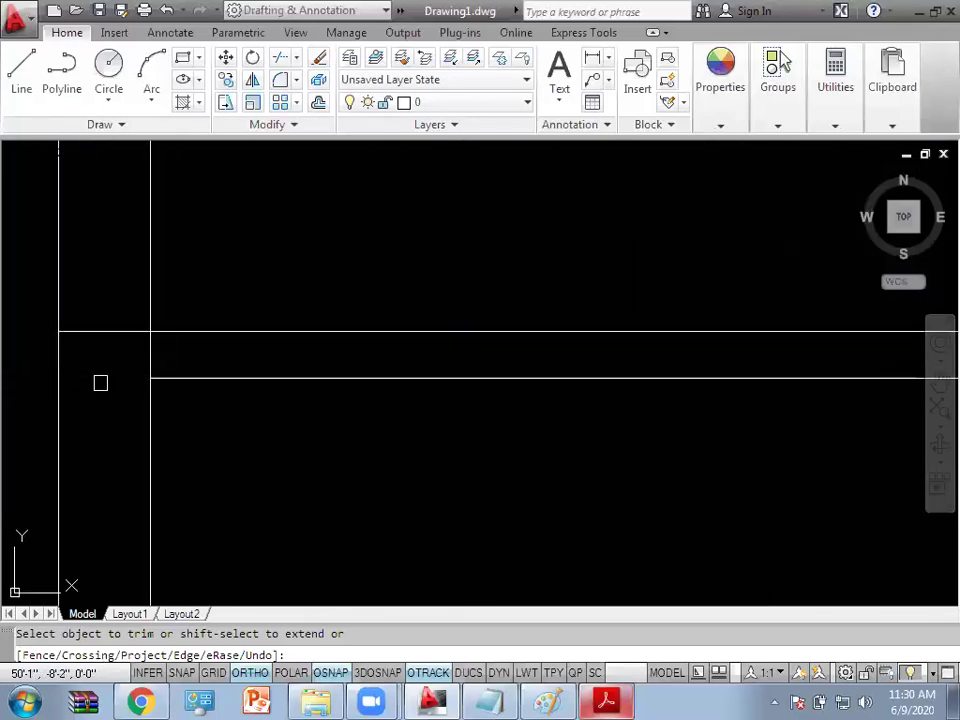
{"action": "left_click", "coordinate": [109, 332]}
{"action": "left_click", "coordinate": [150, 355]}
Step: Zoom out to the whole floor plan and minimize AutoCAD
{"action": "middle_click_drag", "start_coordinate": [285, 391], "coordinate": [377, 420]}
{"action": "middle_click_drag", "start_coordinate": [486, 452], "coordinate": [530, 527]}
{"action": "scroll", "coordinate": [488, 452], "scroll_direction": "down", "scroll_amount": 2}
{"action": "scroll", "coordinate": [500, 460], "scroll_direction": "down", "scroll_amount": 2}
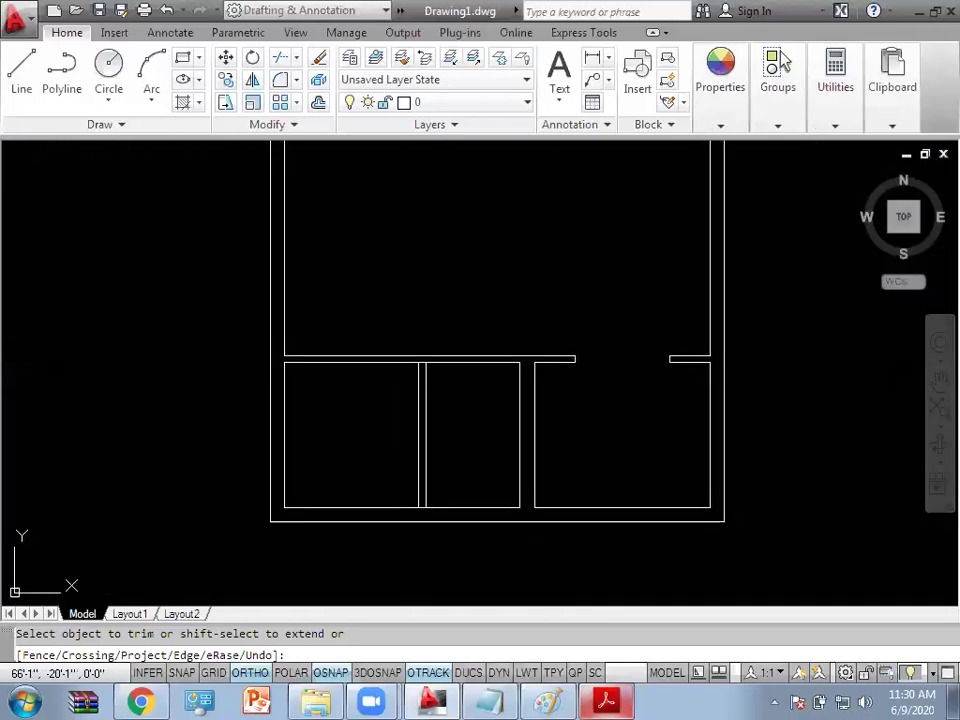
{"action": "left_click", "coordinate": [430, 698]}
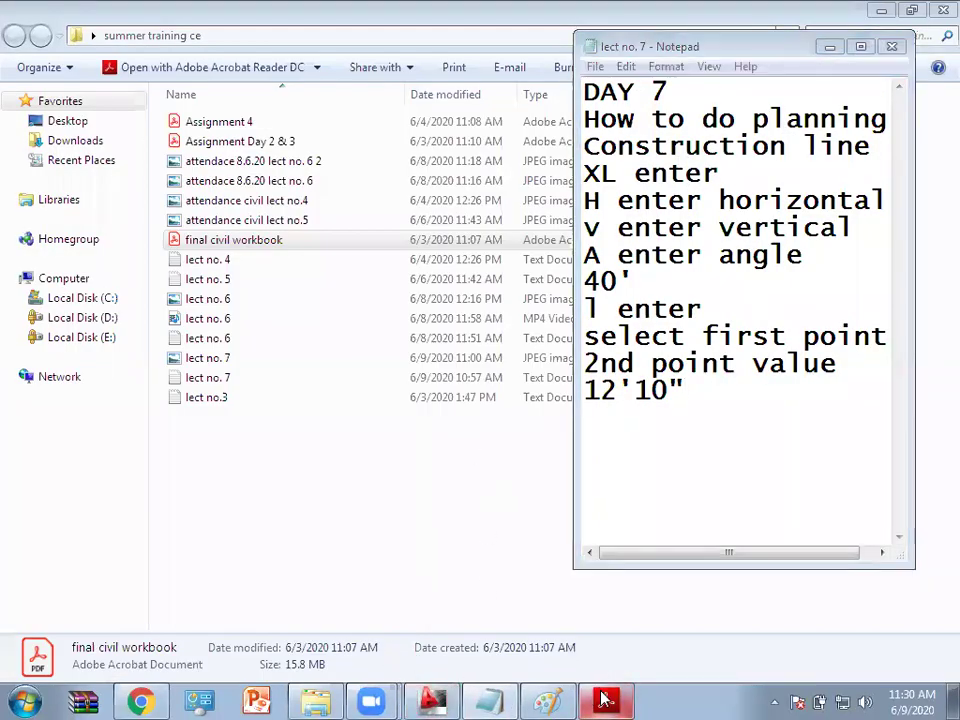
Step: Bring Acrobat Reader to the front and scroll around page 17's plan and schedule
{"action": "left_click", "coordinate": [606, 700]}
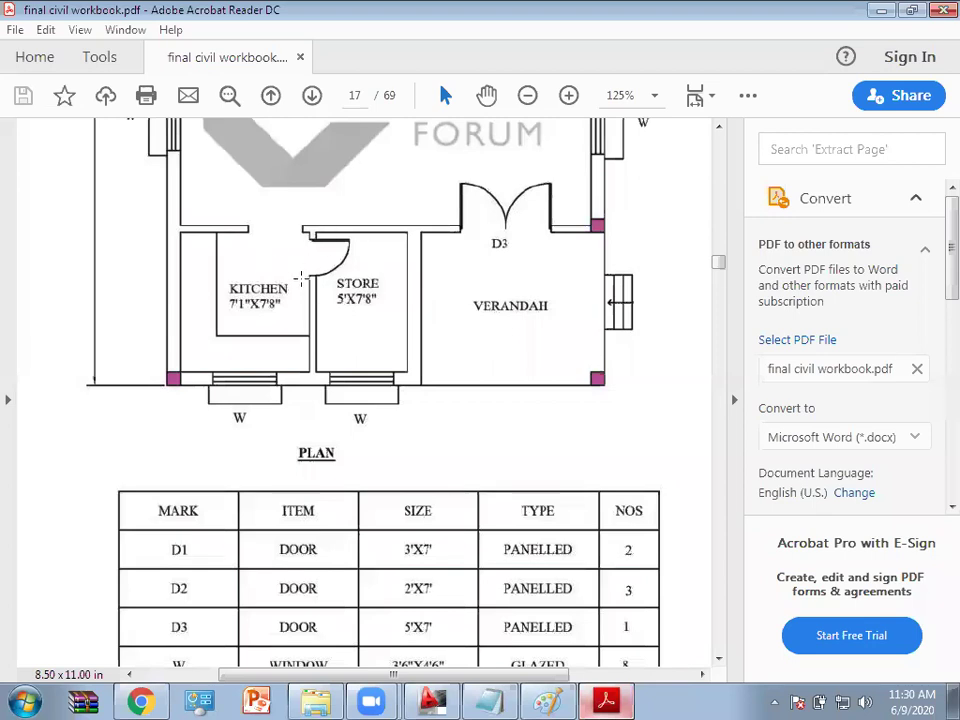
{"action": "scroll", "coordinate": [456, 424], "scroll_direction": "down", "scroll_amount": 2}
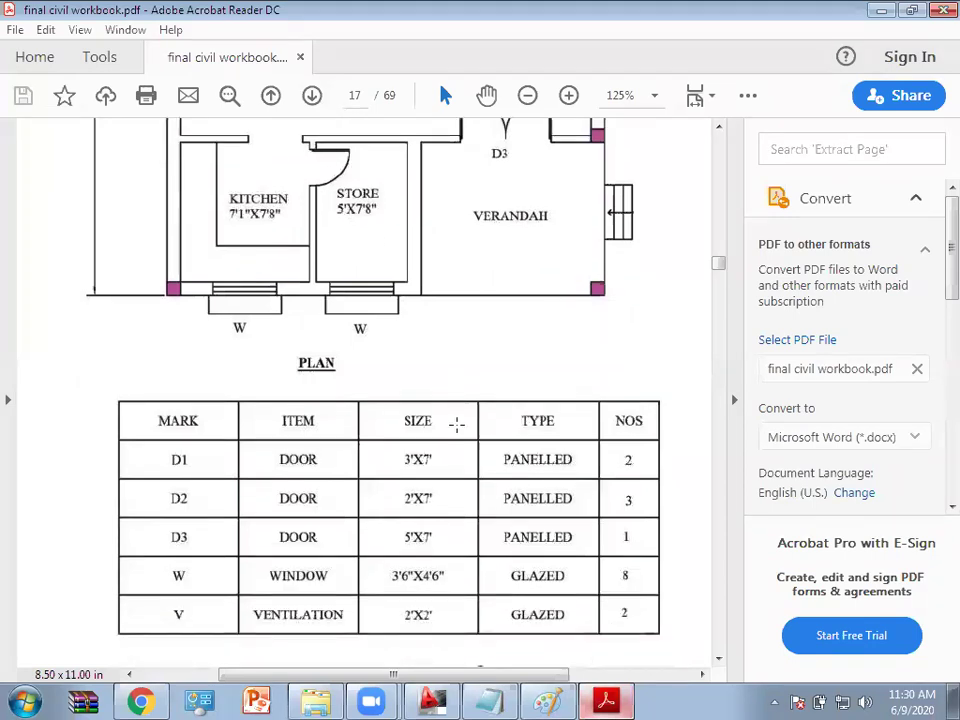
{"action": "scroll", "coordinate": [435, 461], "scroll_direction": "up", "scroll_amount": 1}
{"action": "scroll", "coordinate": [436, 450], "scroll_direction": "up", "scroll_amount": 1}
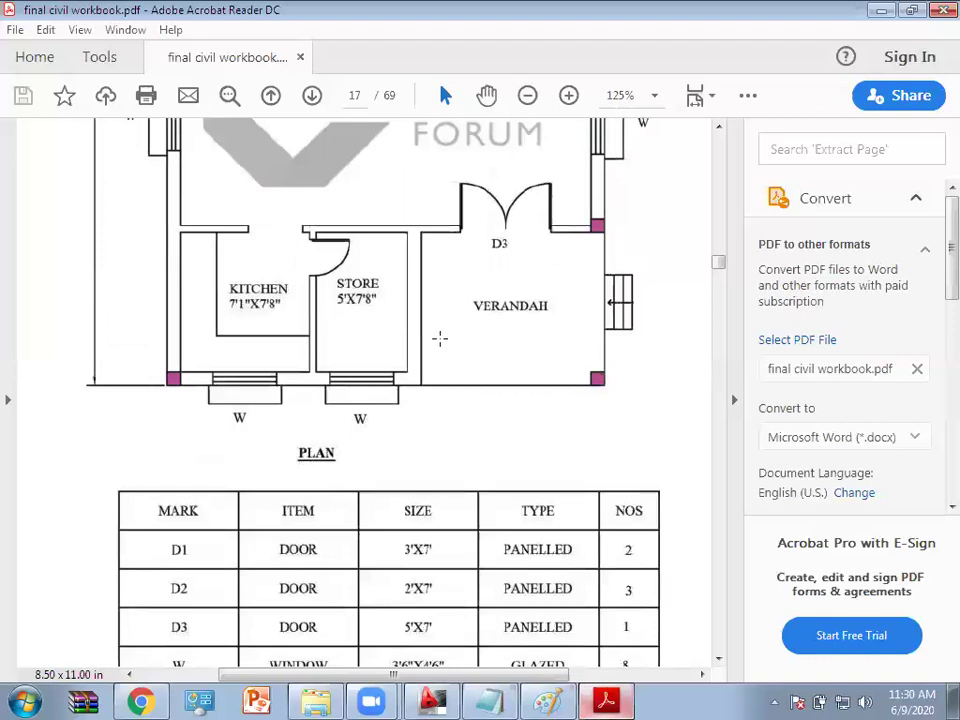
{"action": "scroll", "coordinate": [456, 192], "scroll_direction": "up", "scroll_amount": 1}
Step: Zoom the PDF to 200% and inspect the door jamb near the store
{"action": "left_click", "coordinate": [570, 97]}
{"action": "left_click", "coordinate": [570, 97]}
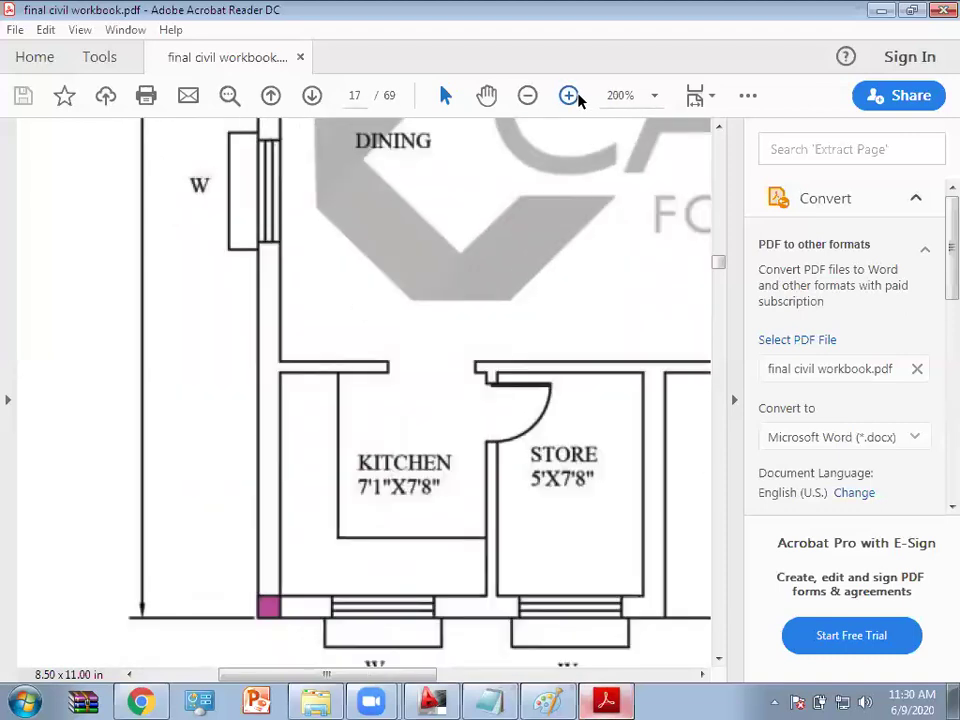
{"action": "left_click_drag", "start_coordinate": [497, 378], "coordinate": [467, 342]}
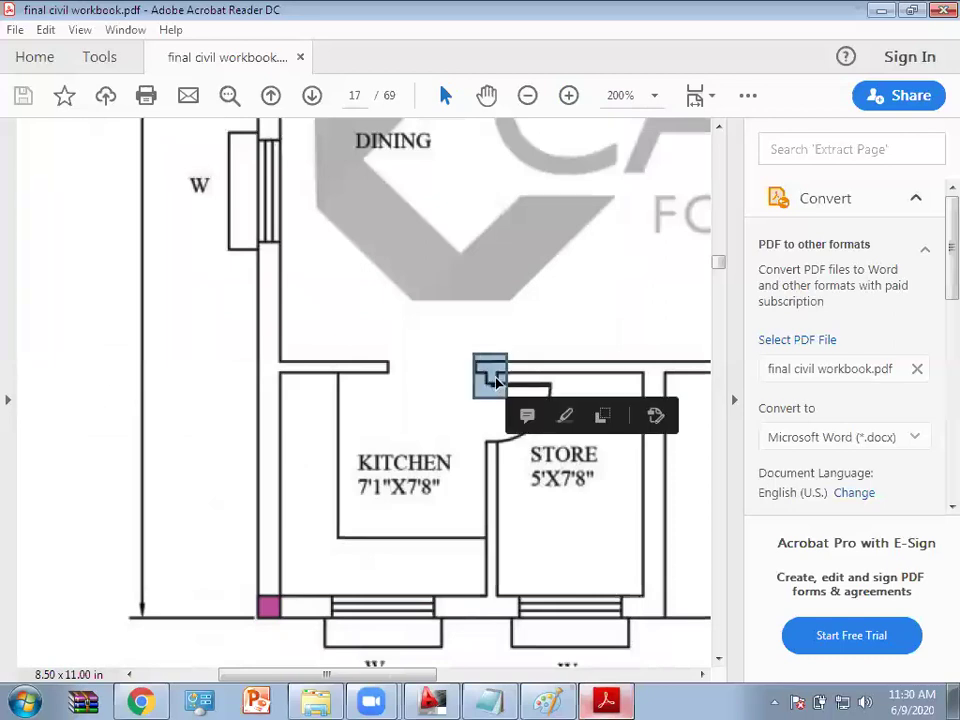
{"action": "key", "text": "ctrl+a"}
{"action": "left_click", "coordinate": [469, 378]}
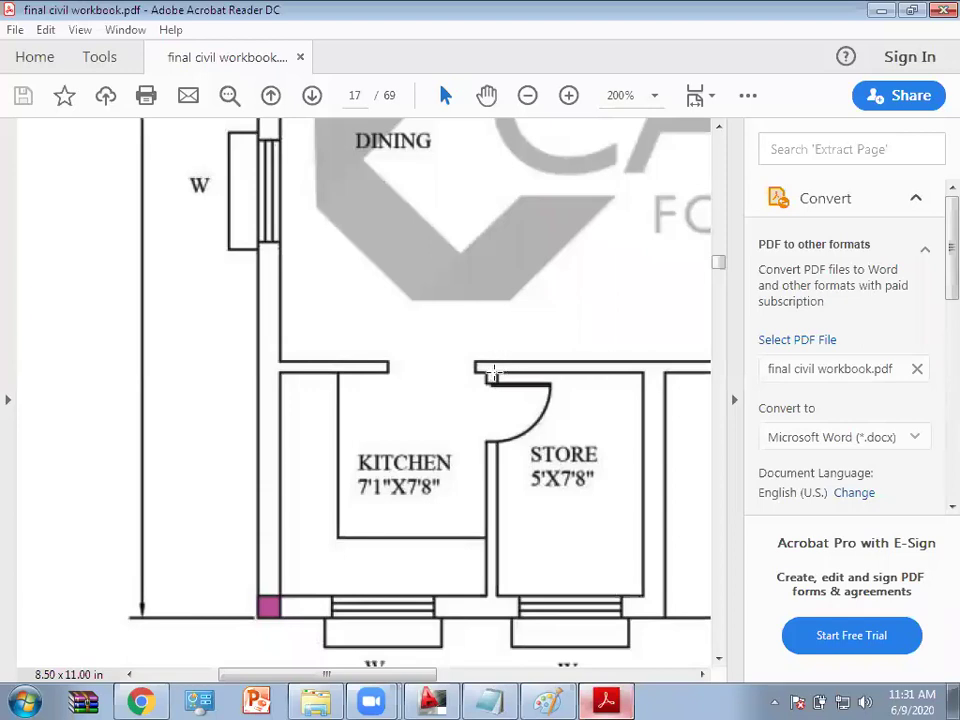
Step: Examine the store door corner region, then clear the selection
{"action": "left_click_drag", "start_coordinate": [485, 367], "coordinate": [511, 395]}
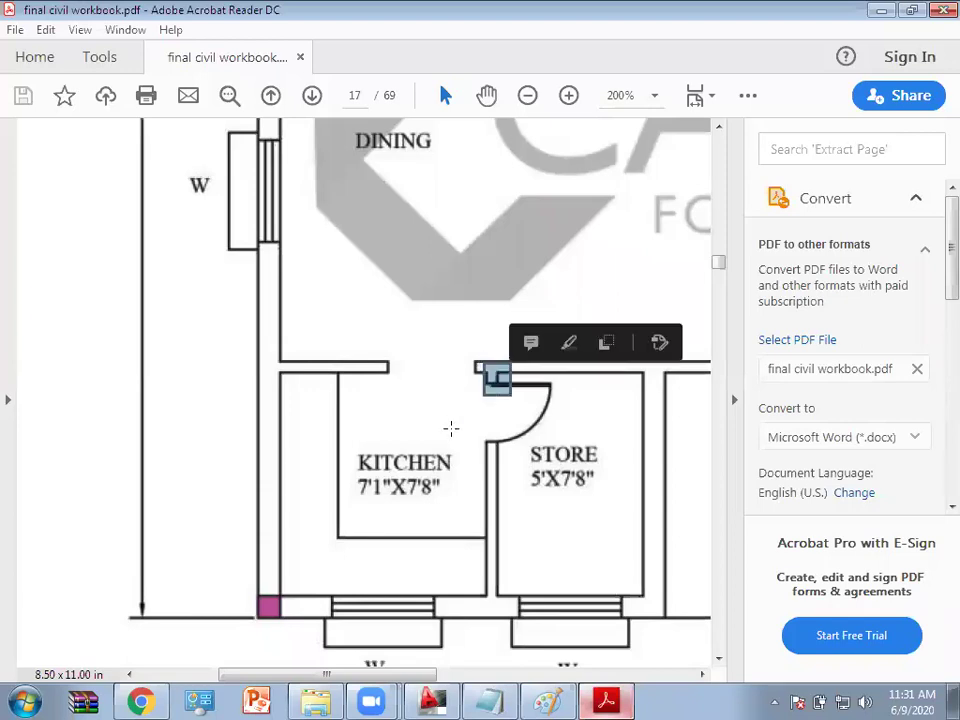
{"action": "left_click_drag", "start_coordinate": [484, 346], "coordinate": [506, 410]}
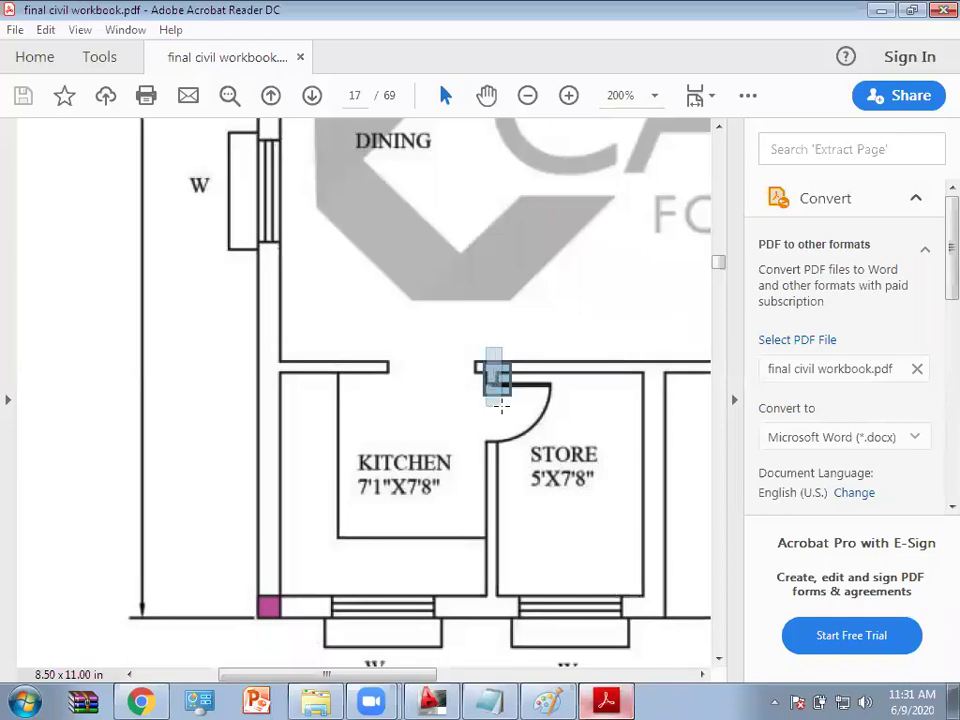
{"action": "key", "text": "ctrl+a"}
{"action": "left_click", "coordinate": [475, 410]}
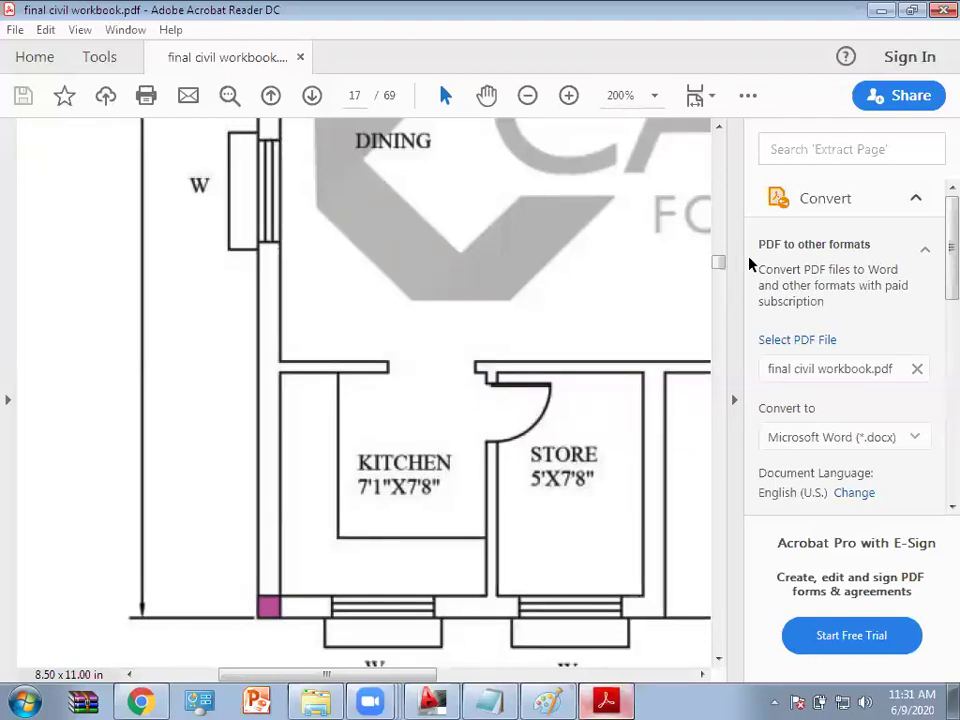
{"action": "scroll", "coordinate": [541, 427], "scroll_direction": "down", "scroll_amount": 1}
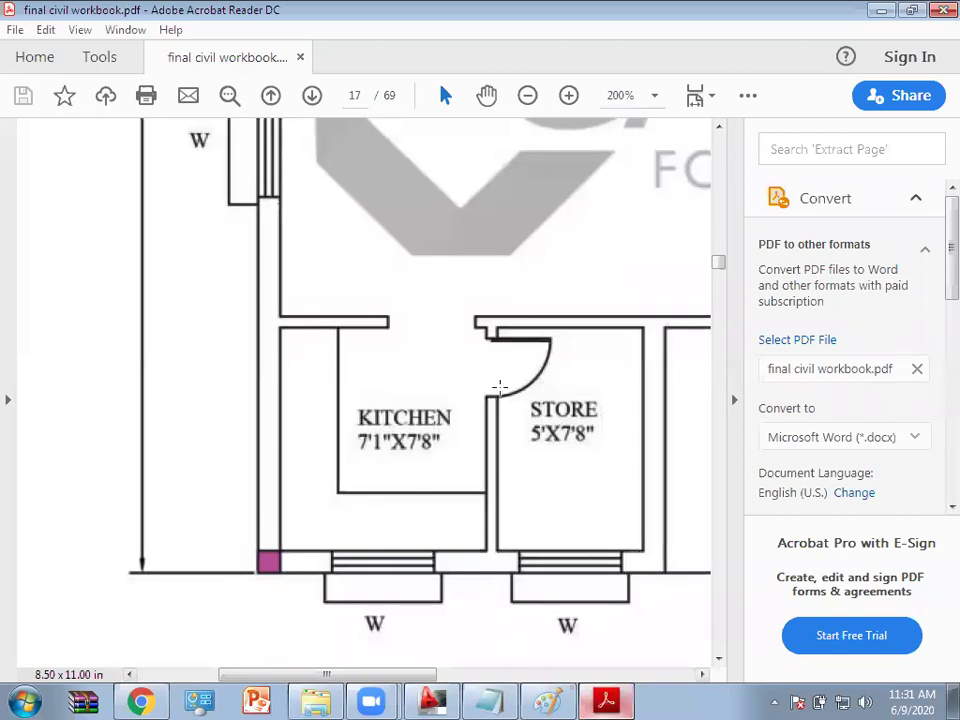
{"action": "left_click", "coordinate": [605, 700]}
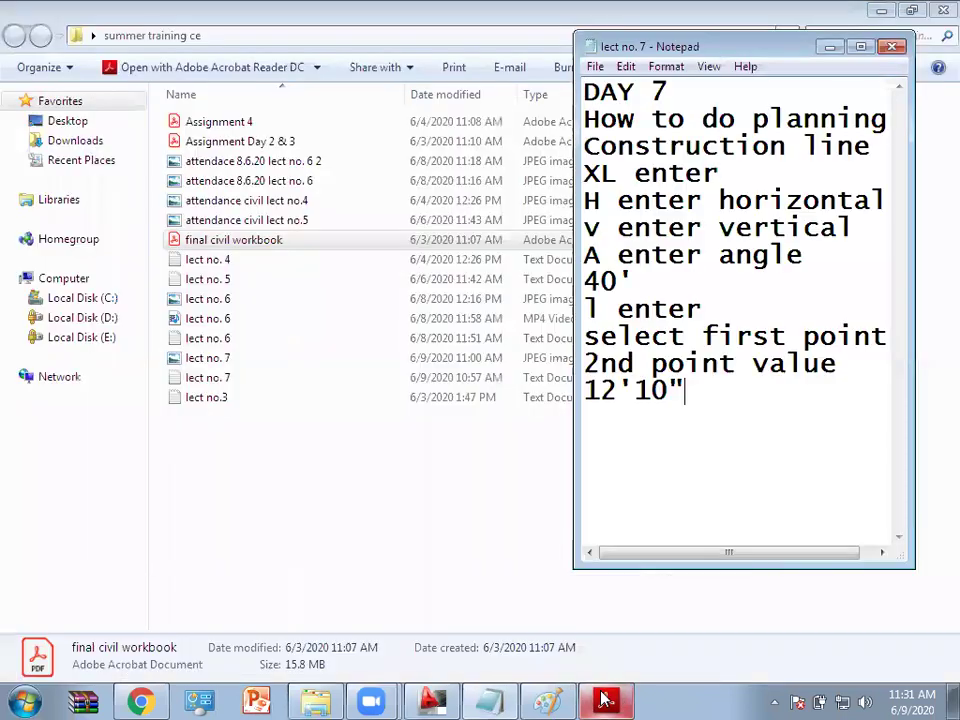
{"action": "left_click", "coordinate": [605, 700]}
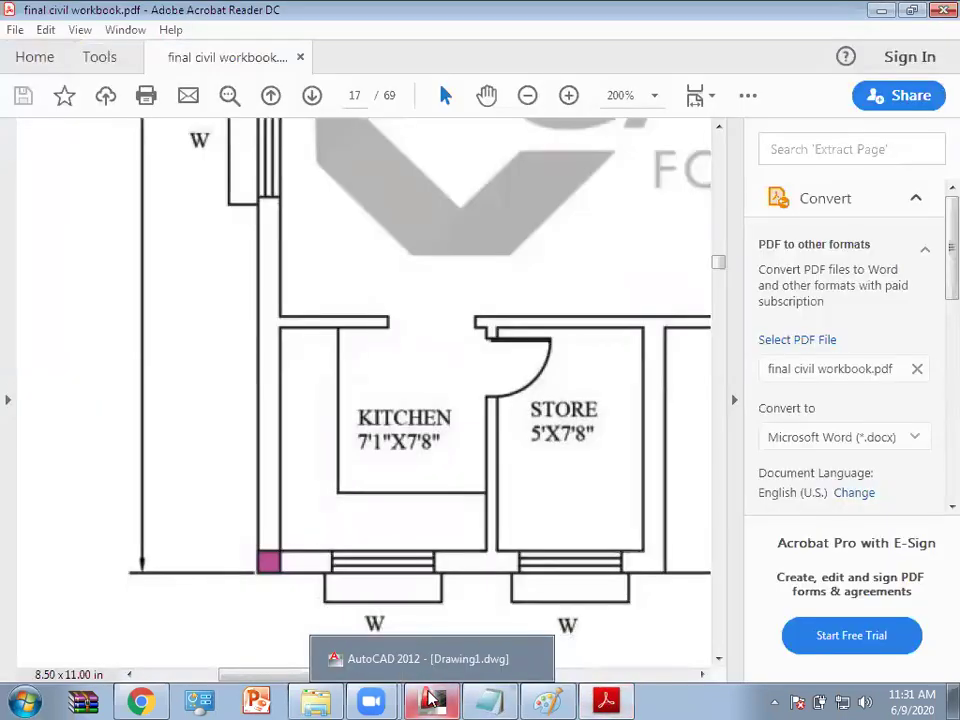
Step: Draw a line from the wall endpoint 3 units down, then across the opening
{"action": "left_click", "coordinate": [432, 698]}
{"action": "scroll", "coordinate": [432, 410], "scroll_direction": "up", "scroll_amount": 3}
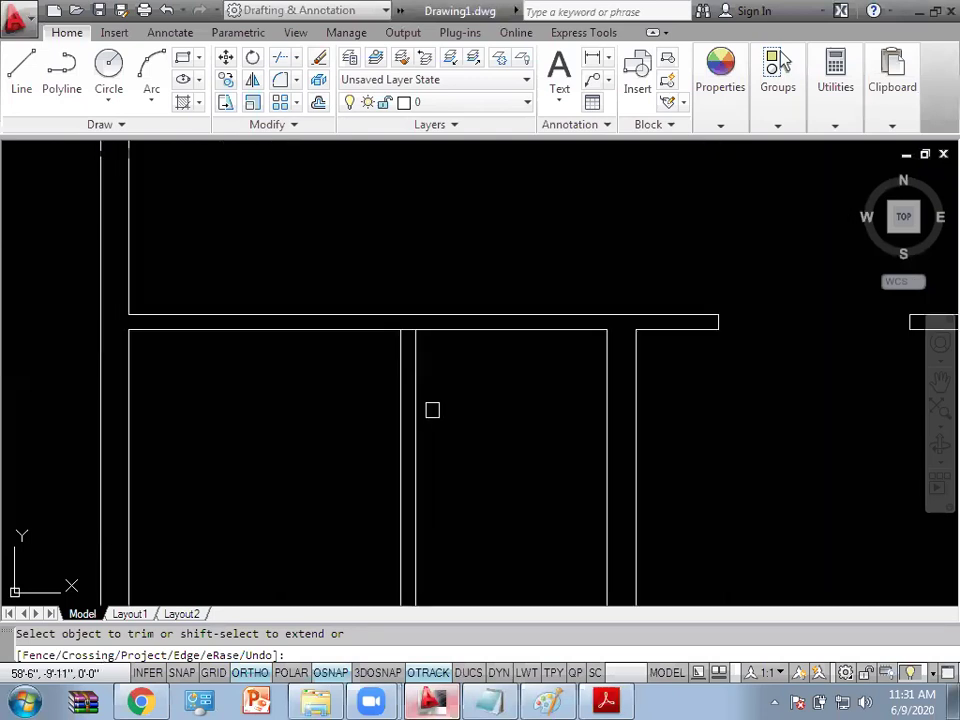
{"action": "key", "text": "Escape"}
{"action": "type", "text": "l"}
{"action": "key", "text": "Return"}
{"action": "scroll", "coordinate": [397, 340], "scroll_direction": "up", "scroll_amount": 3}
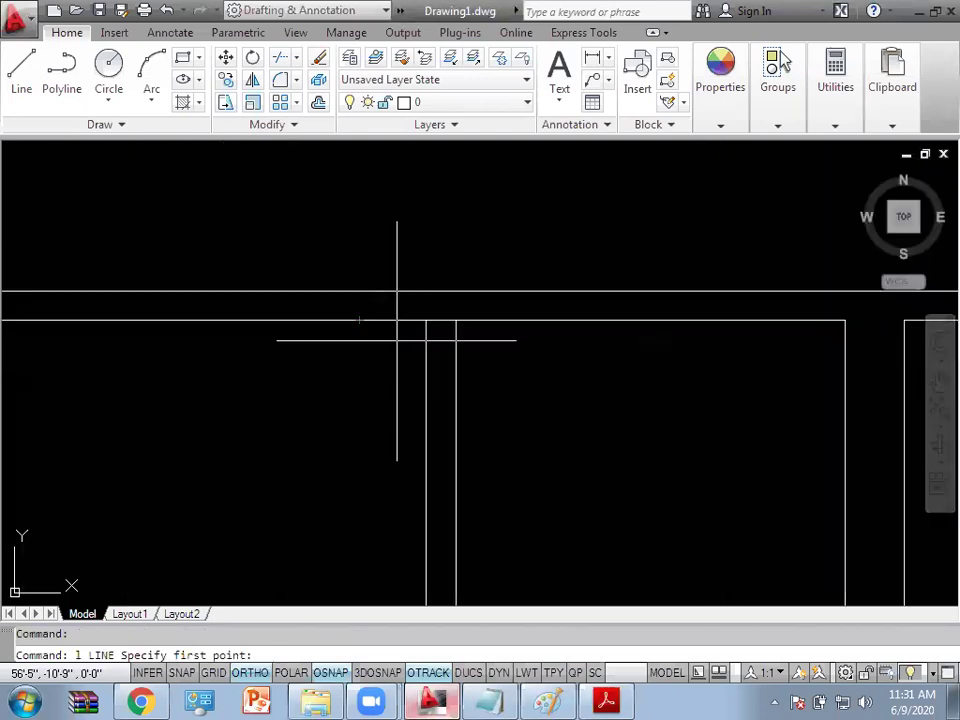
{"action": "left_click", "coordinate": [426, 320]}
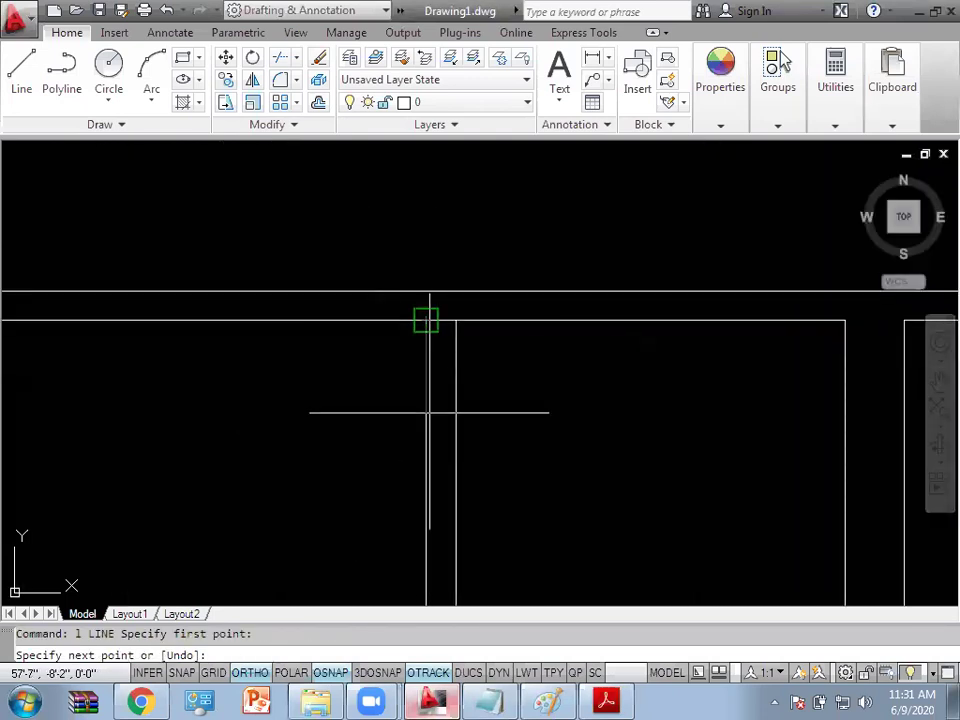
{"action": "type", "text": "3"}
{"action": "key", "text": "Return"}
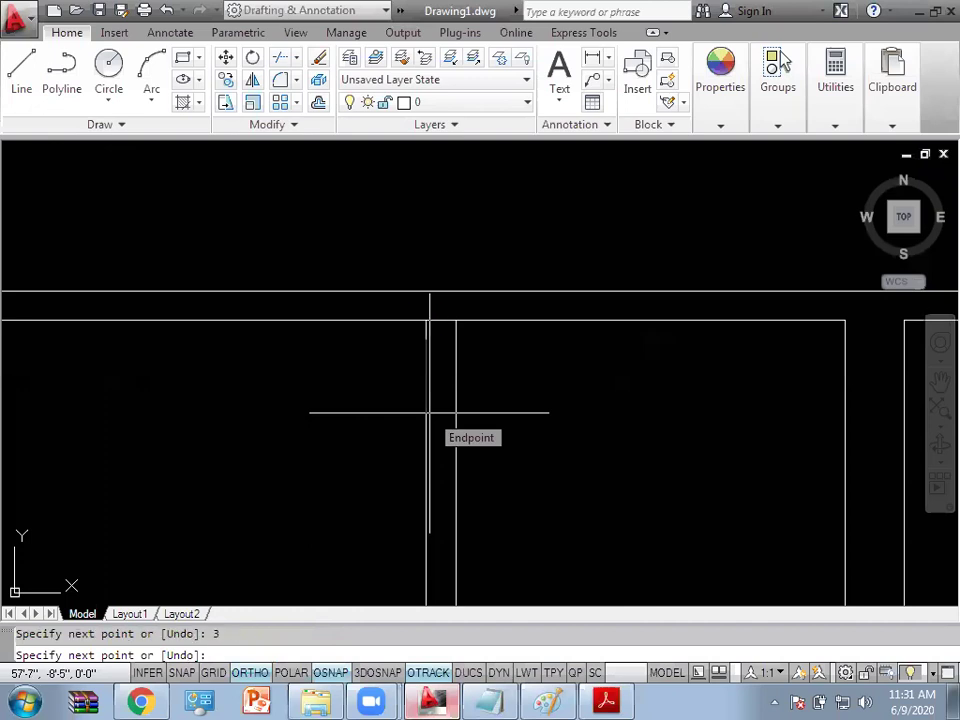
{"action": "left_click", "coordinate": [609, 414]}
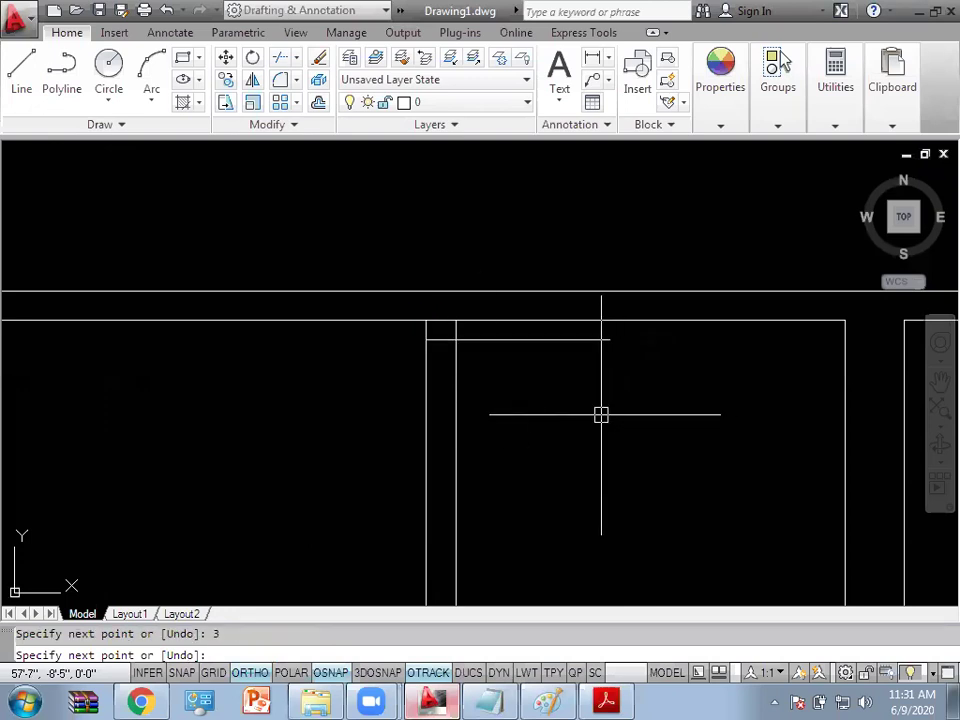
{"action": "key", "text": "Escape"}
Step: Trim the stub beyond the wall and the top-line piece between the walls
{"action": "type", "text": "tr"}
{"action": "key", "text": "Return"}
{"action": "key", "text": "Return"}
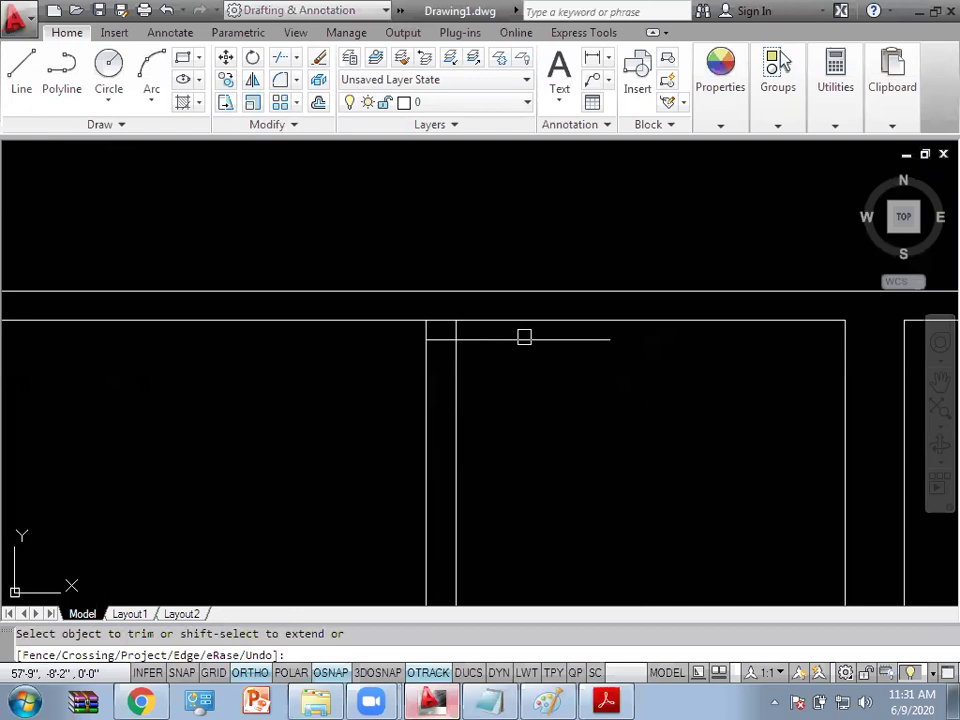
{"action": "left_click", "coordinate": [525, 340]}
{"action": "scroll", "coordinate": [455, 325], "scroll_direction": "up", "scroll_amount": 3}
{"action": "left_click", "coordinate": [466, 318]}
{"action": "scroll", "coordinate": [480, 340], "scroll_direction": "down", "scroll_amount": 2}
{"action": "scroll", "coordinate": [500, 390], "scroll_direction": "down", "scroll_amount": 3}
{"action": "key", "text": "Escape"}
Step: Offset the short line between the walls 2' downward
{"action": "type", "text": "o"}
{"action": "key", "text": "Return"}
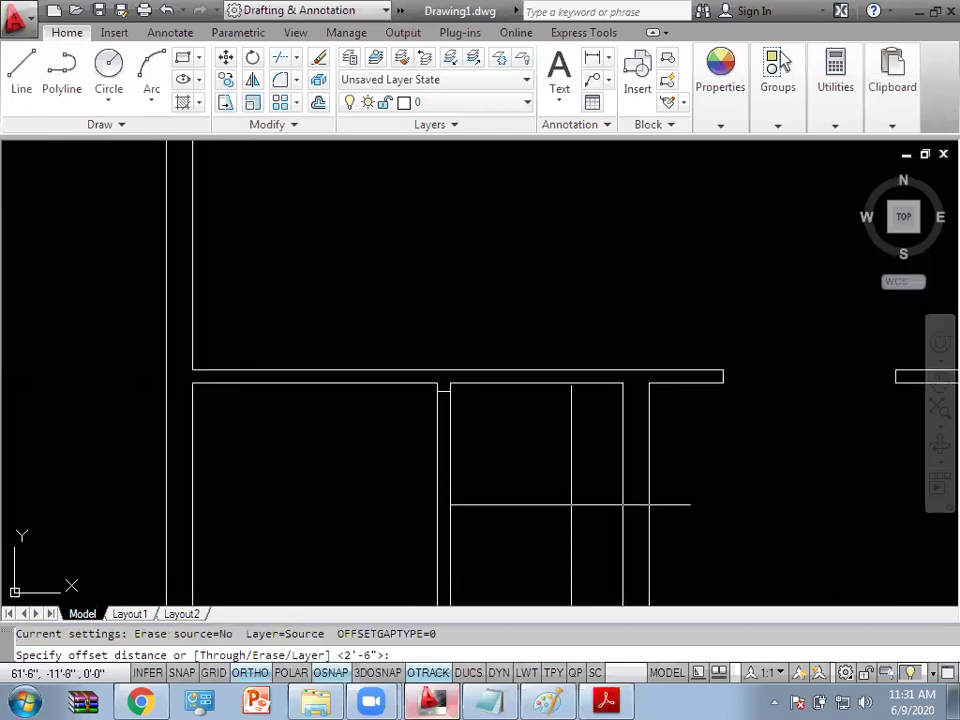
{"action": "type", "text": "'"}
{"action": "key", "text": "Return"}
{"action": "scroll", "coordinate": [452, 414], "scroll_direction": "up", "scroll_amount": 3}
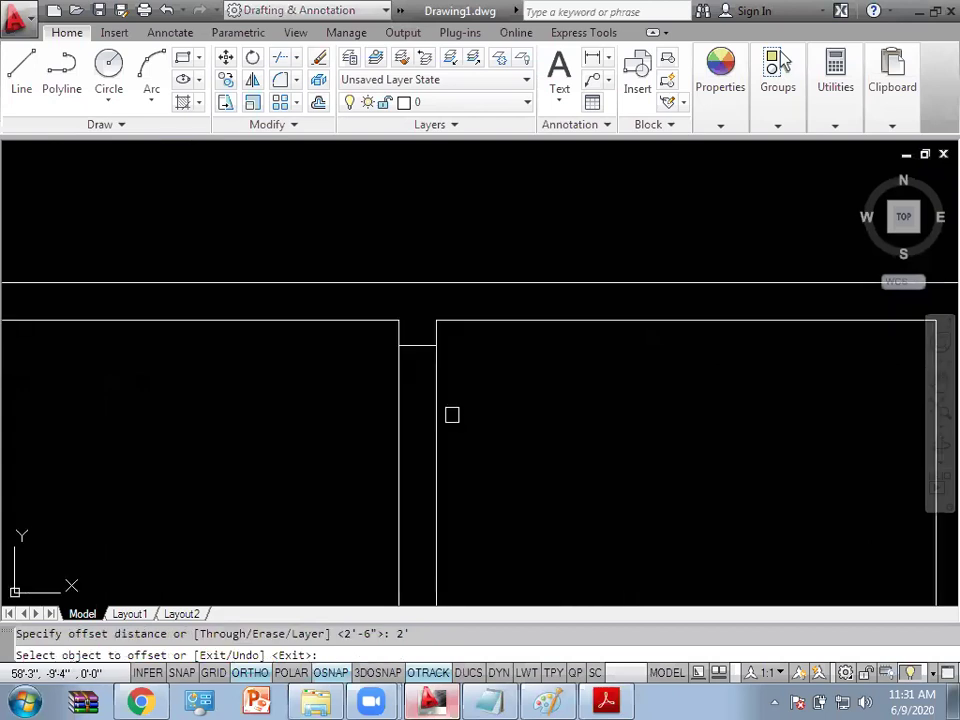
{"action": "left_click", "coordinate": [425, 345]}
{"action": "left_click", "coordinate": [418, 499]}
{"action": "scroll", "coordinate": [430, 470], "scroll_direction": "down", "scroll_amount": 1}
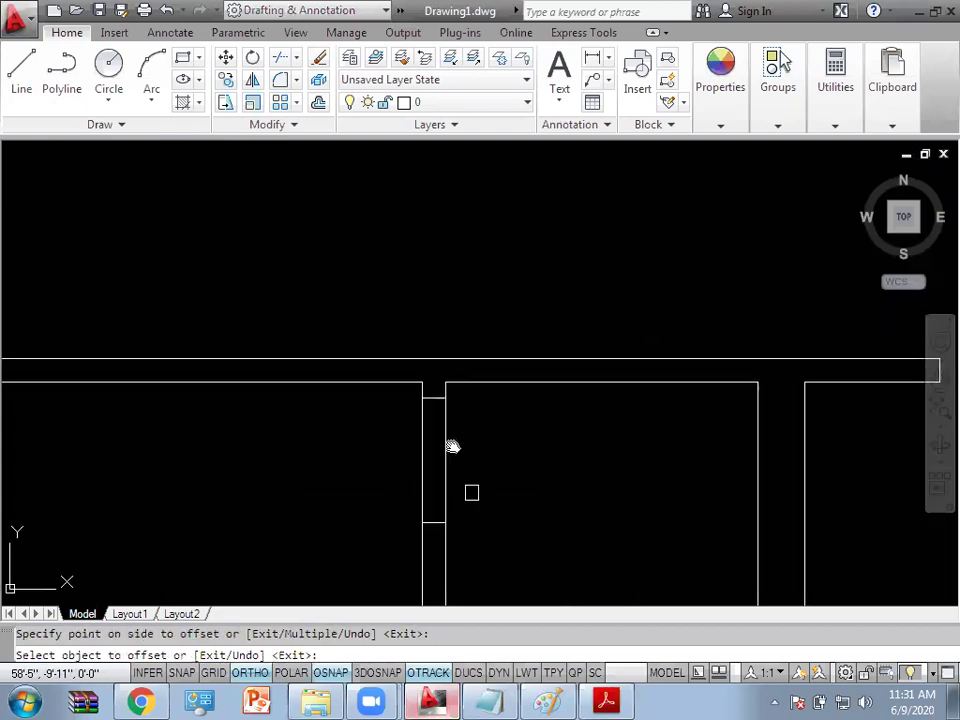
{"action": "key", "text": "Escape"}
Step: Trim away the wall segments inside the 2' opening
{"action": "type", "text": "tr"}
{"action": "key", "text": "Return"}
{"action": "key", "text": "Return"}
{"action": "left_click", "coordinate": [519, 443]}
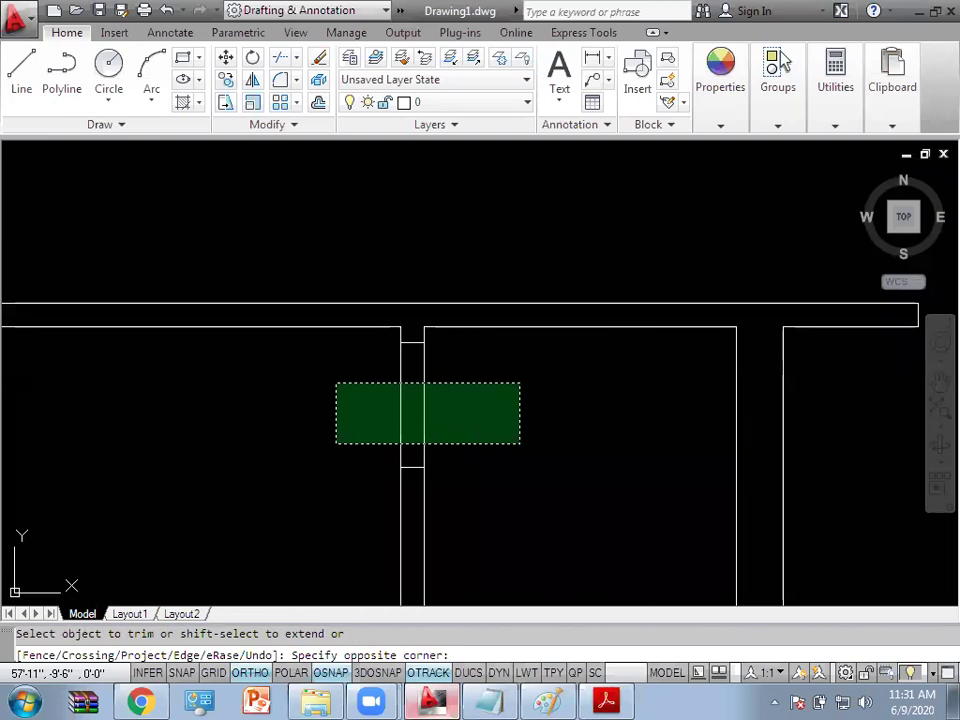
{"action": "left_click", "coordinate": [336, 384]}
{"action": "key", "text": "Escape"}
{"action": "middle_click_drag", "start_coordinate": [496, 400], "coordinate": [385, 400]}
{"action": "scroll", "coordinate": [381, 396], "scroll_direction": "down", "scroll_amount": 1}
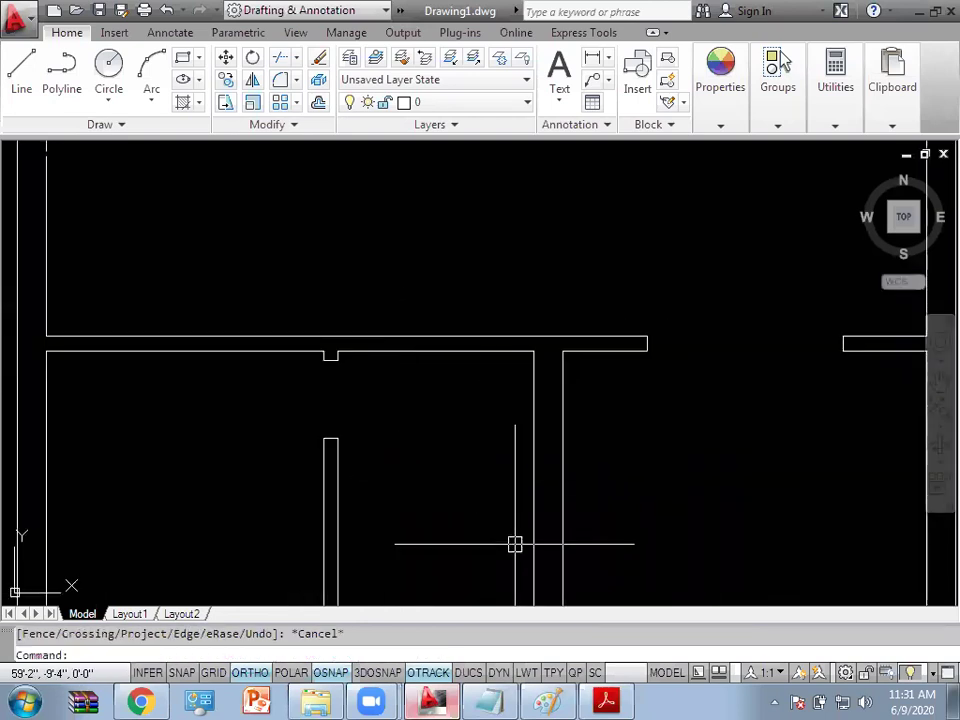
{"action": "left_click", "coordinate": [606, 700]}
Step: Zoom the PDF floor plan to 300% and scroll to the area being traced
{"action": "scroll", "coordinate": [539, 345], "scroll_direction": "up", "scroll_amount": 1}
{"action": "scroll", "coordinate": [539, 345], "scroll_direction": "down", "scroll_amount": 1}
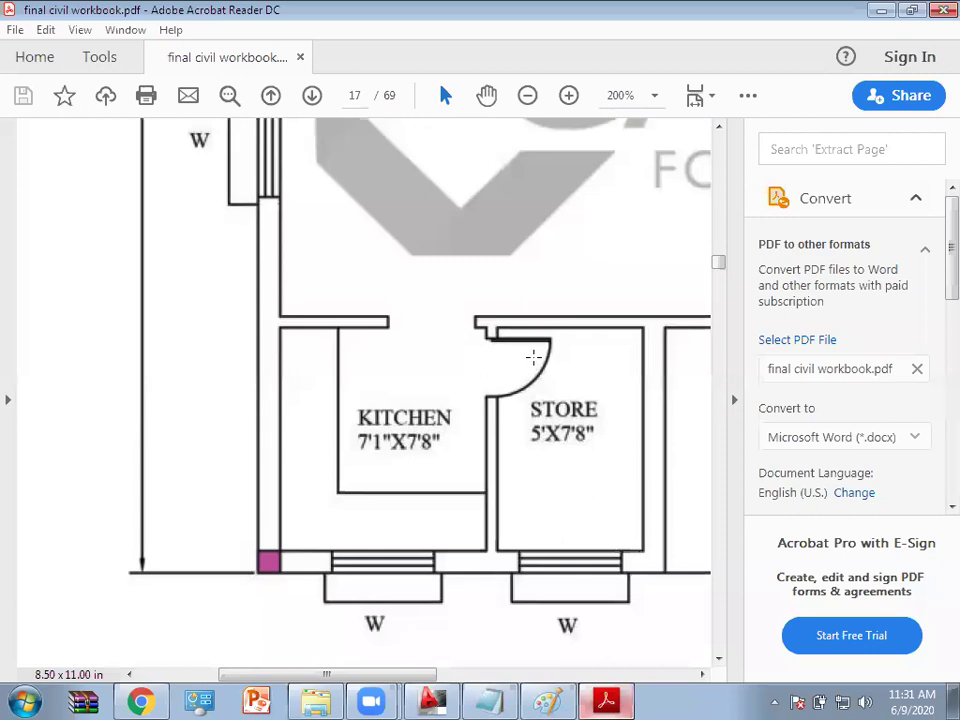
{"action": "left_click", "coordinate": [569, 95]}
{"action": "scroll", "coordinate": [553, 369], "scroll_direction": "down", "scroll_amount": 1}
{"action": "scroll", "coordinate": [540, 450], "scroll_direction": "down", "scroll_amount": 2}
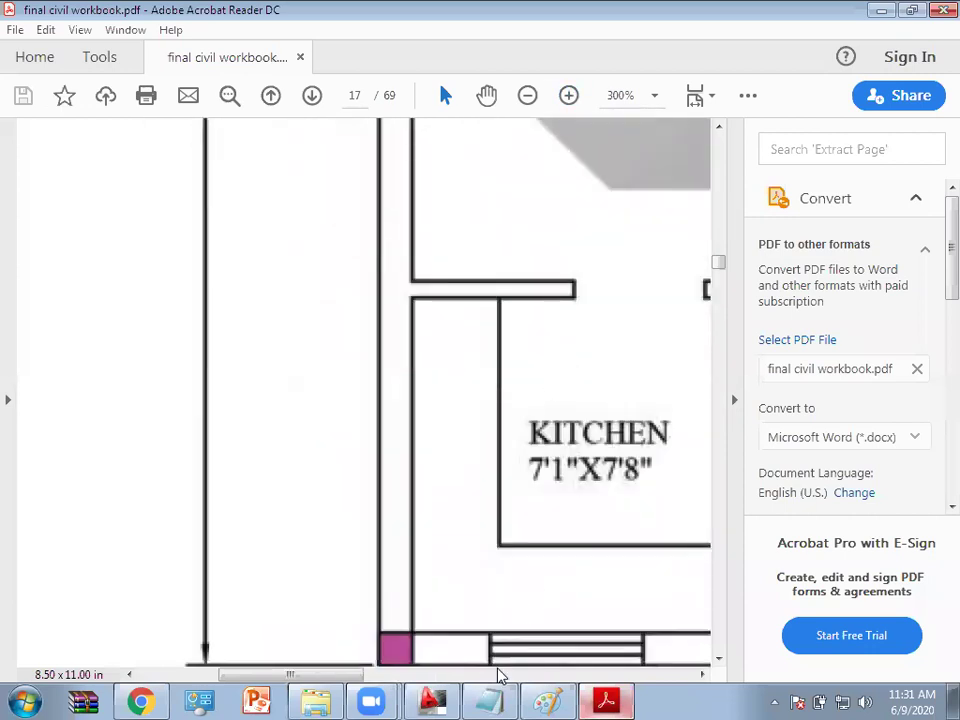
{"action": "mouse_move", "coordinate": [310, 678]}
{"action": "left_mouse_down"}
{"action": "mouse_move", "coordinate": [561, 675]}
{"action": "mouse_move", "coordinate": [512, 688]}
{"action": "mouse_move", "coordinate": [432, 688]}
{"action": "left_mouse_up"}
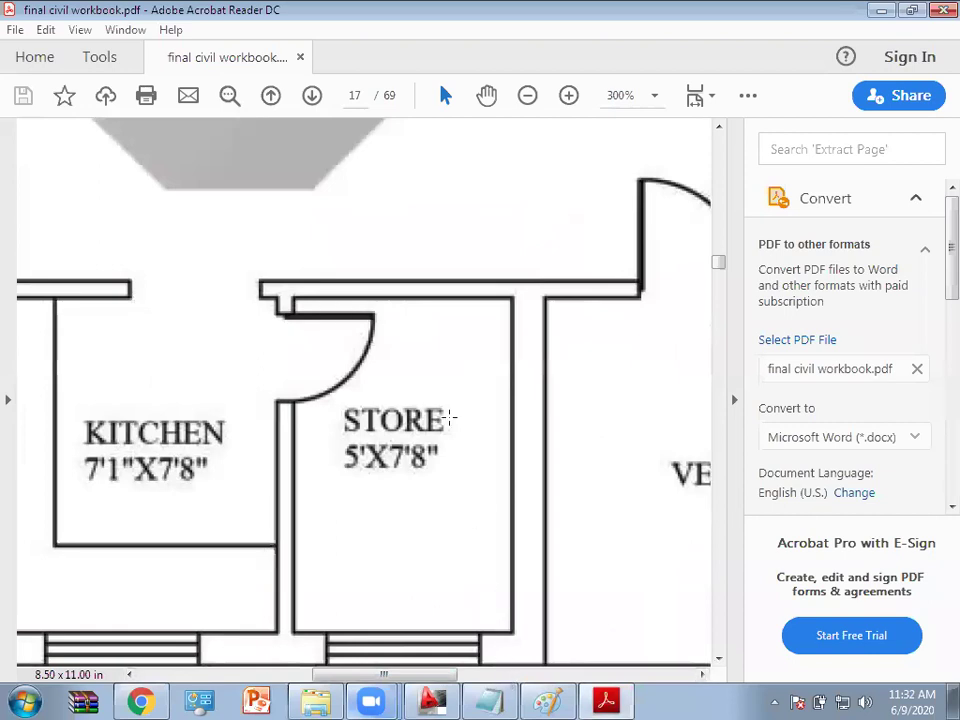
Step: Cycle through the notes, PDF and AutoCAD windows, ending on the AutoCAD drawing
{"action": "left_click", "coordinate": [495, 701]}
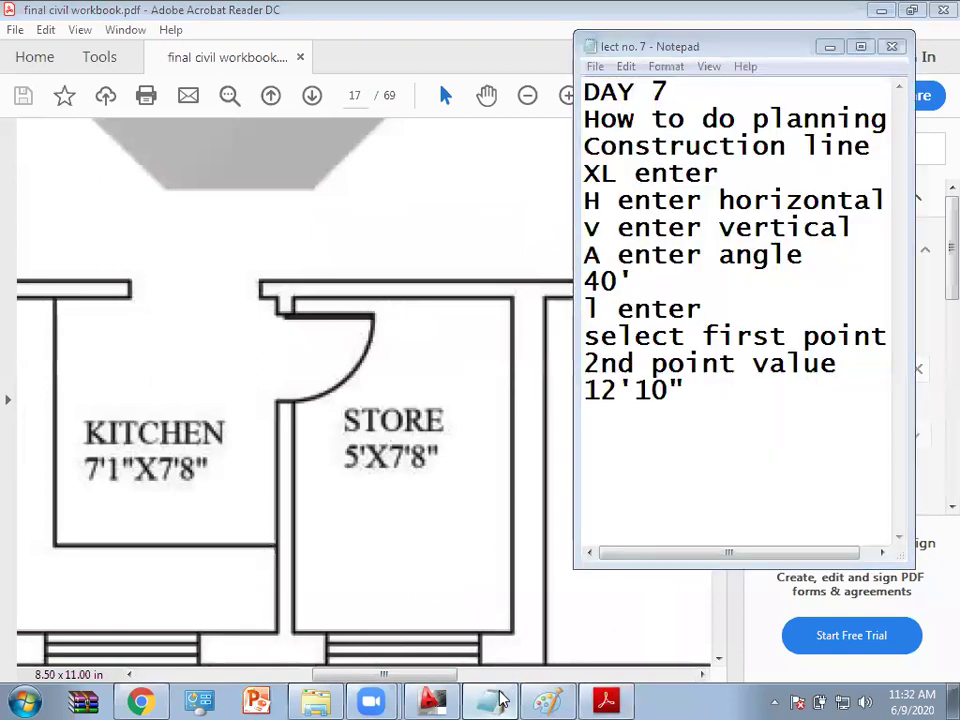
{"action": "left_click", "coordinate": [495, 701]}
{"action": "left_click", "coordinate": [432, 701]}
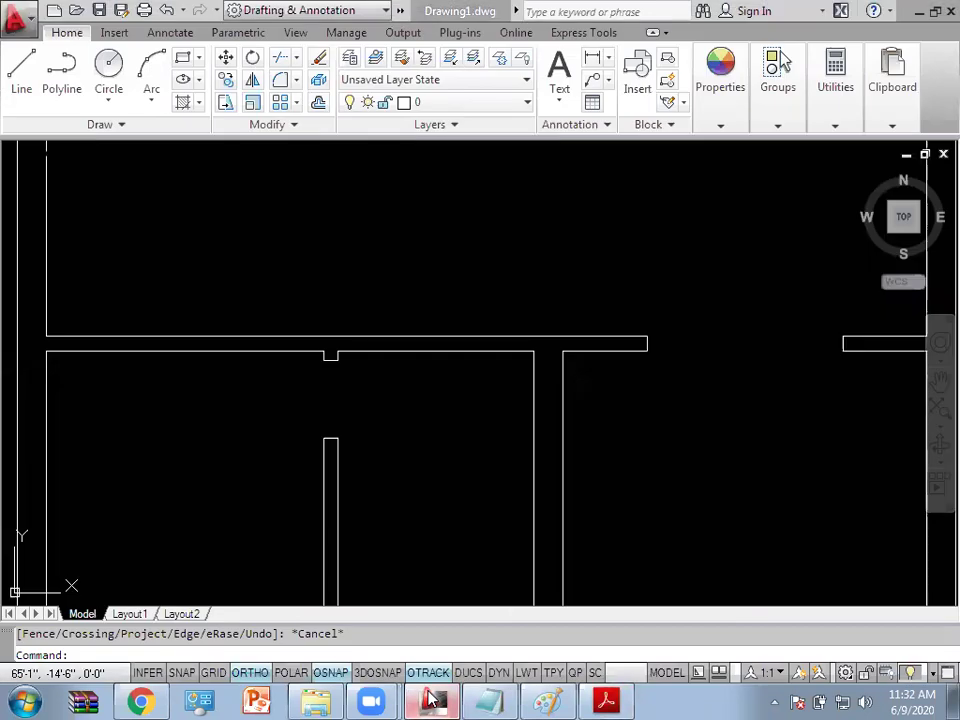
{"action": "left_click", "coordinate": [432, 701]}
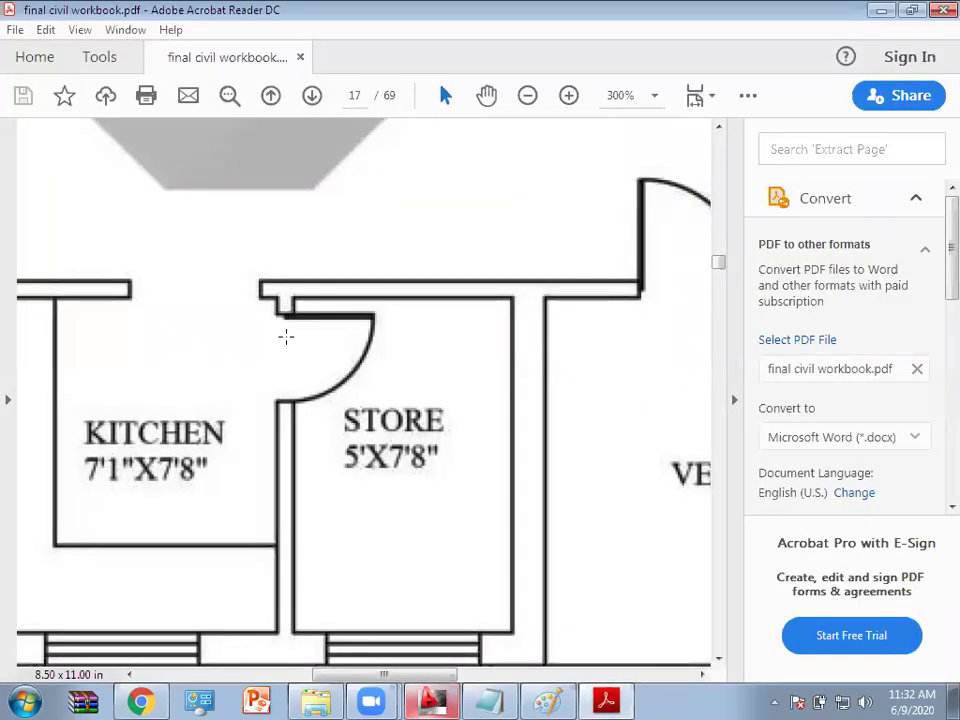
{"action": "left_click", "coordinate": [288, 361]}
{"action": "left_click", "coordinate": [325, 304]}
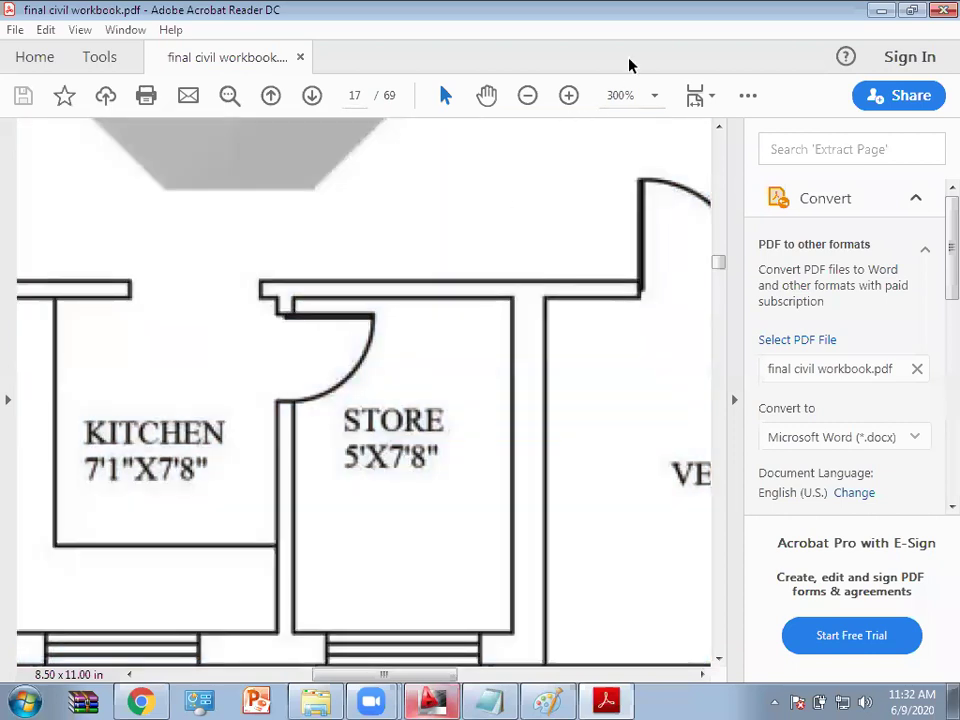
{"action": "left_click", "coordinate": [608, 700]}
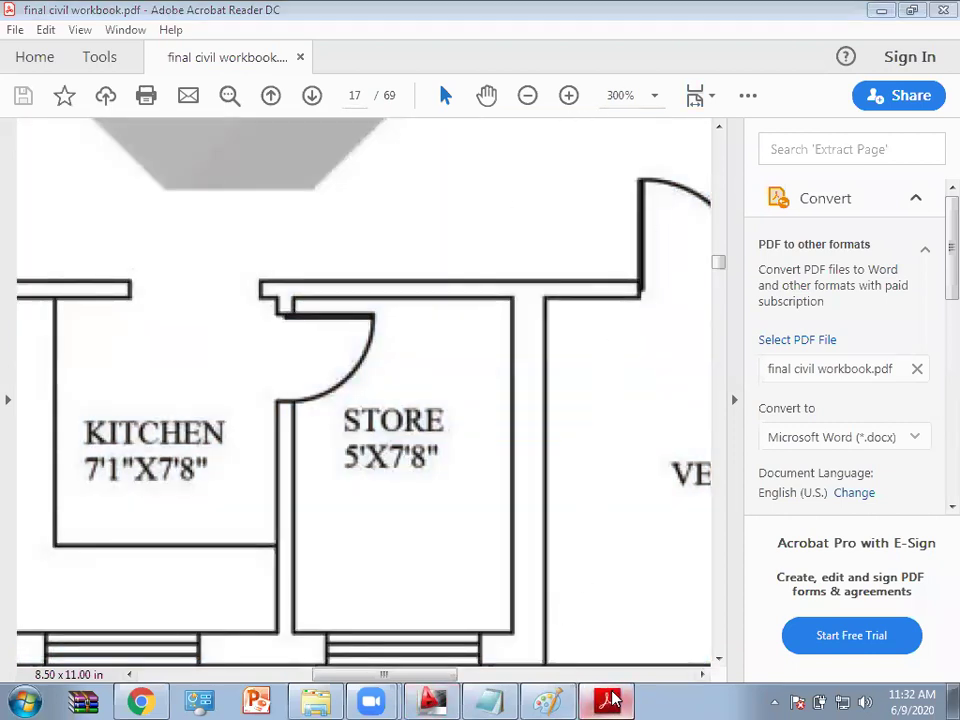
{"action": "left_click", "coordinate": [610, 700]}
{"action": "left_click", "coordinate": [608, 700]}
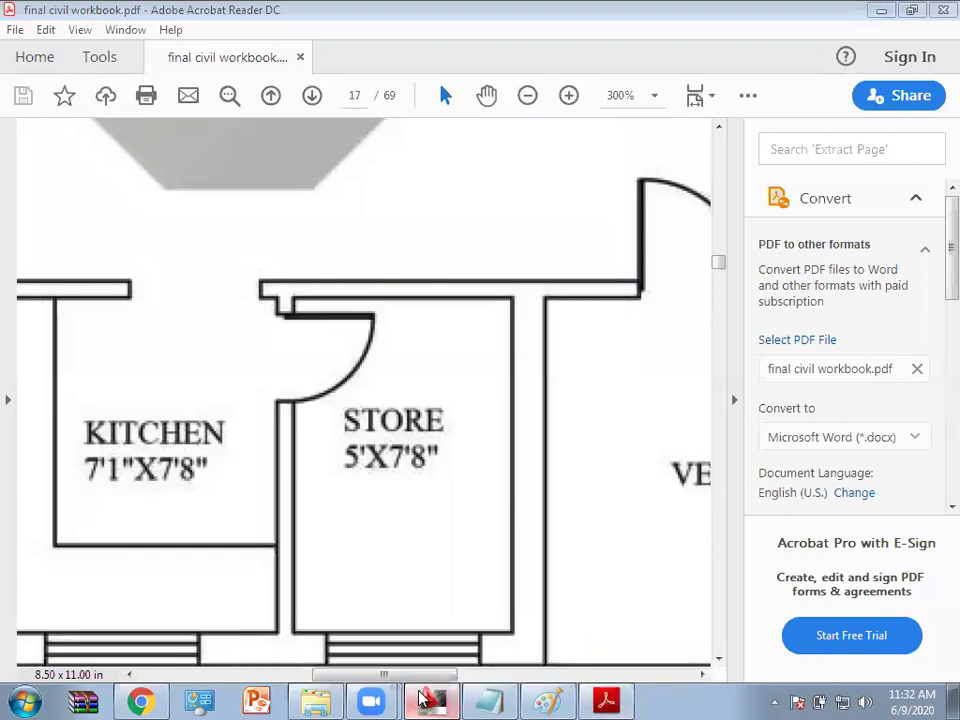
{"action": "left_click", "coordinate": [421, 699]}
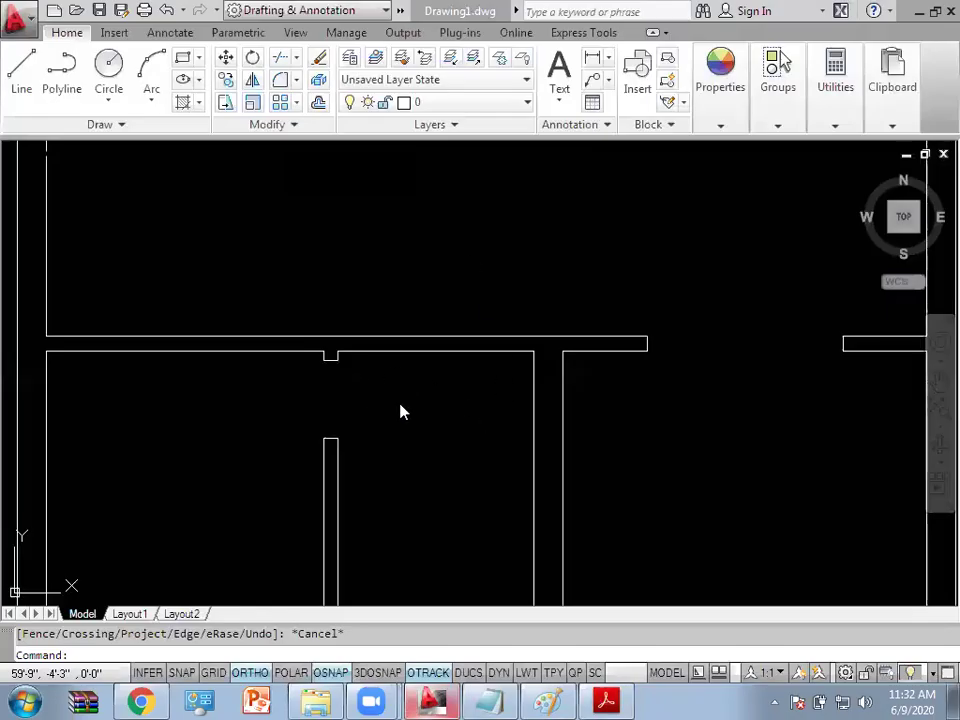
Step: Draw a 2' horizontal line from the jamb notch corner beside the door gap
{"action": "left_click", "coordinate": [360, 410]}
{"action": "key", "text": "Escape"}
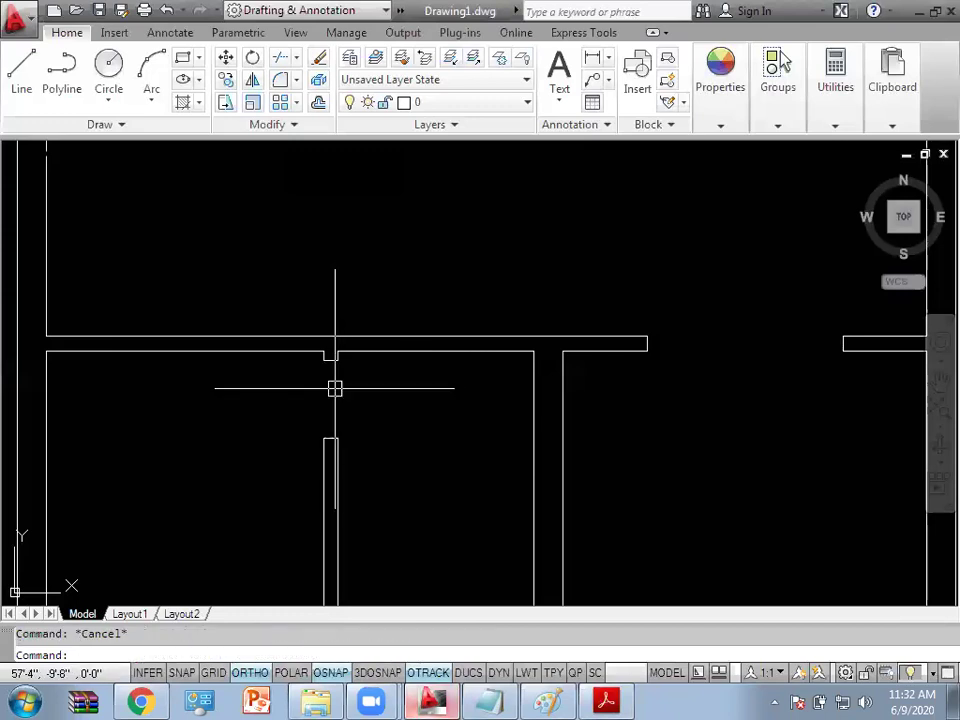
{"action": "scroll", "coordinate": [335, 388], "scroll_direction": "up", "scroll_amount": 3}
{"action": "type", "text": "l"}
{"action": "key", "text": "Return"}
{"action": "left_click", "coordinate": [332, 338]}
{"action": "type", "text": "2'"}
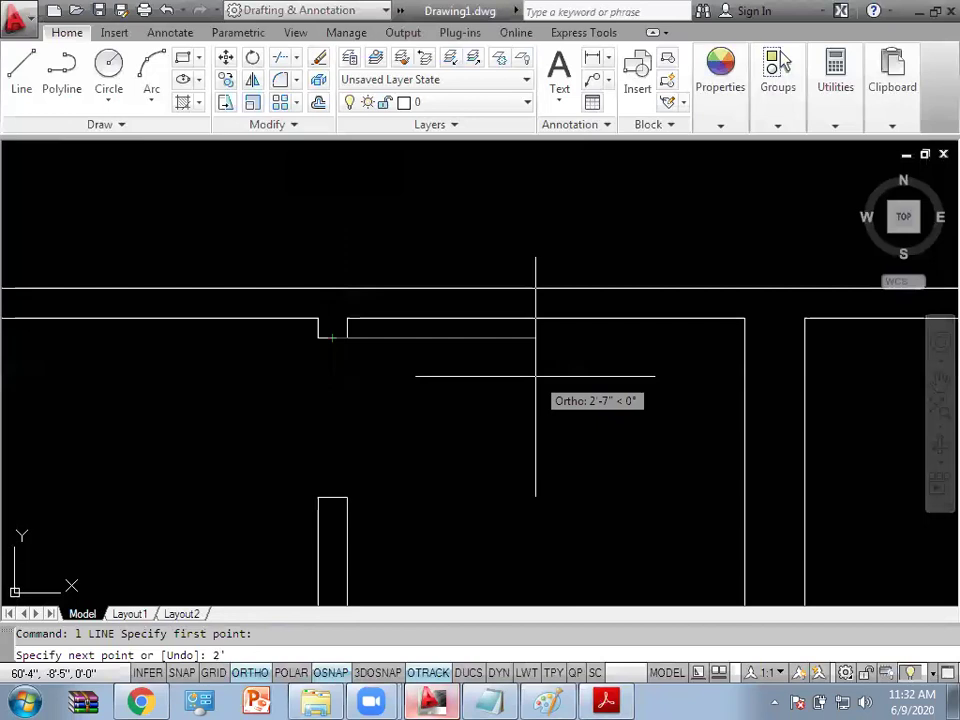
{"action": "key", "text": "Return"}
{"action": "key", "text": "Return"}
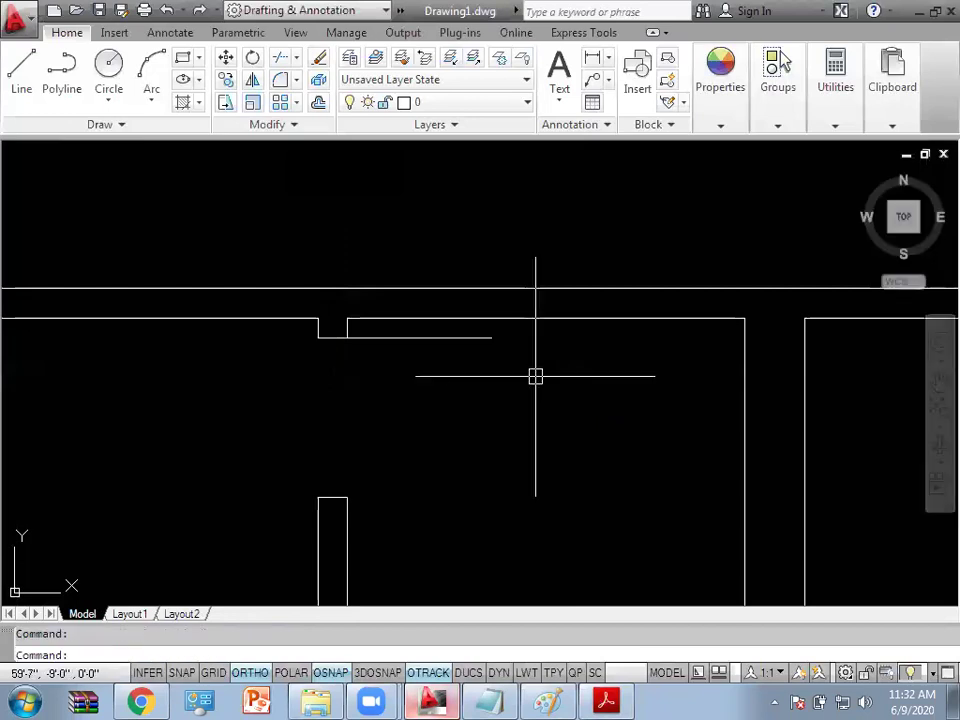
{"action": "middle_click_drag", "start_coordinate": [474, 384], "coordinate": [398, 378]}
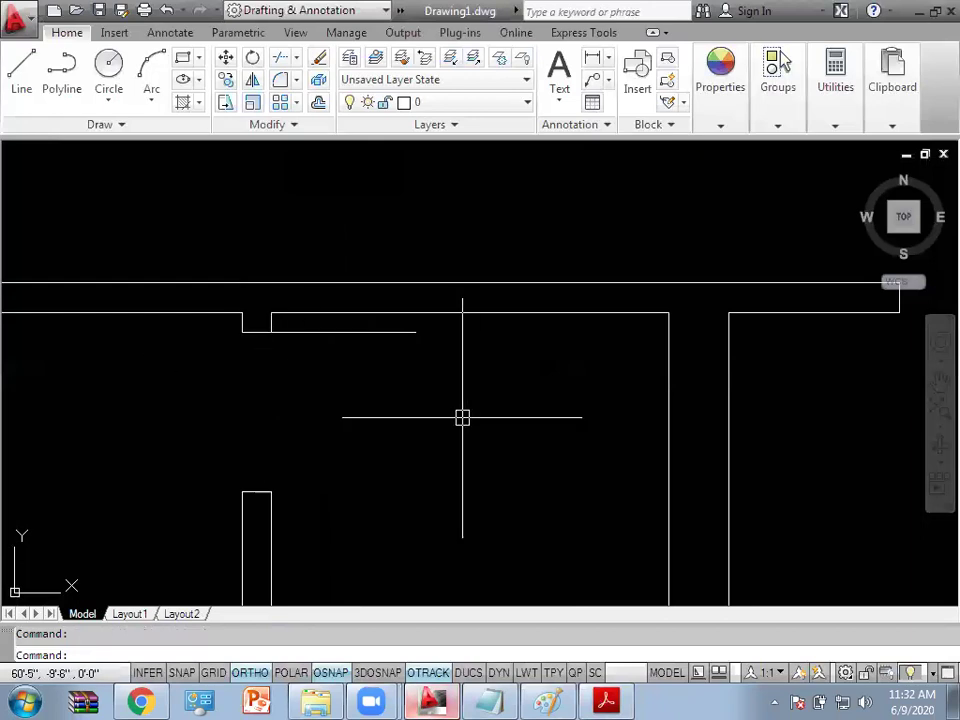
Step: Add 'arc type 2', 'start', 'end' and 'direction' on separate lines in the lecture notes
{"action": "left_click", "coordinate": [490, 700]}
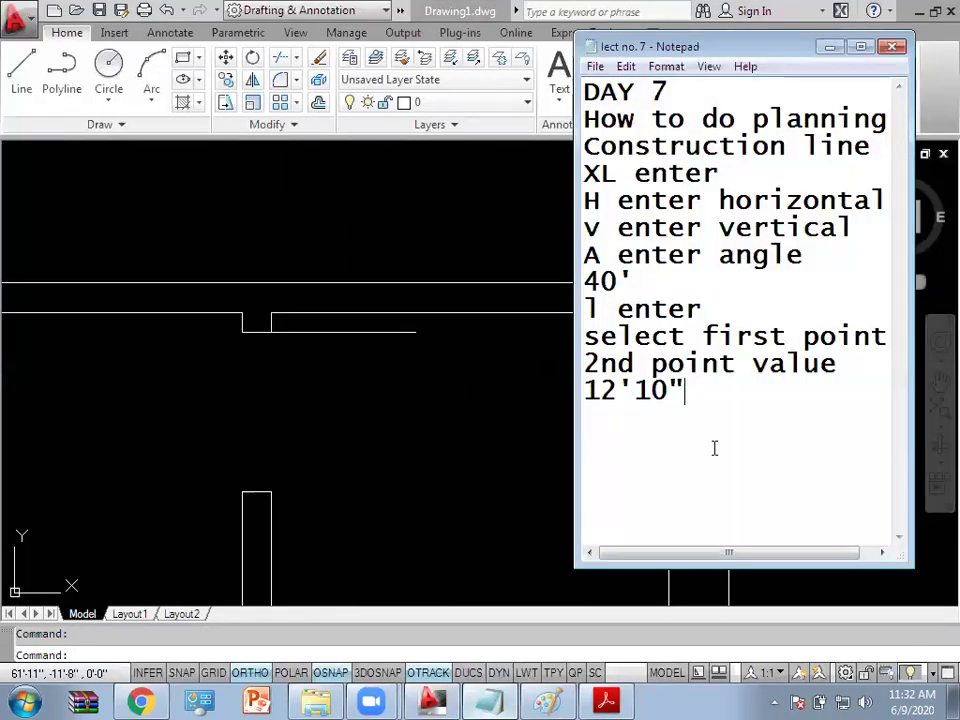
{"action": "type", "text": "arc"}
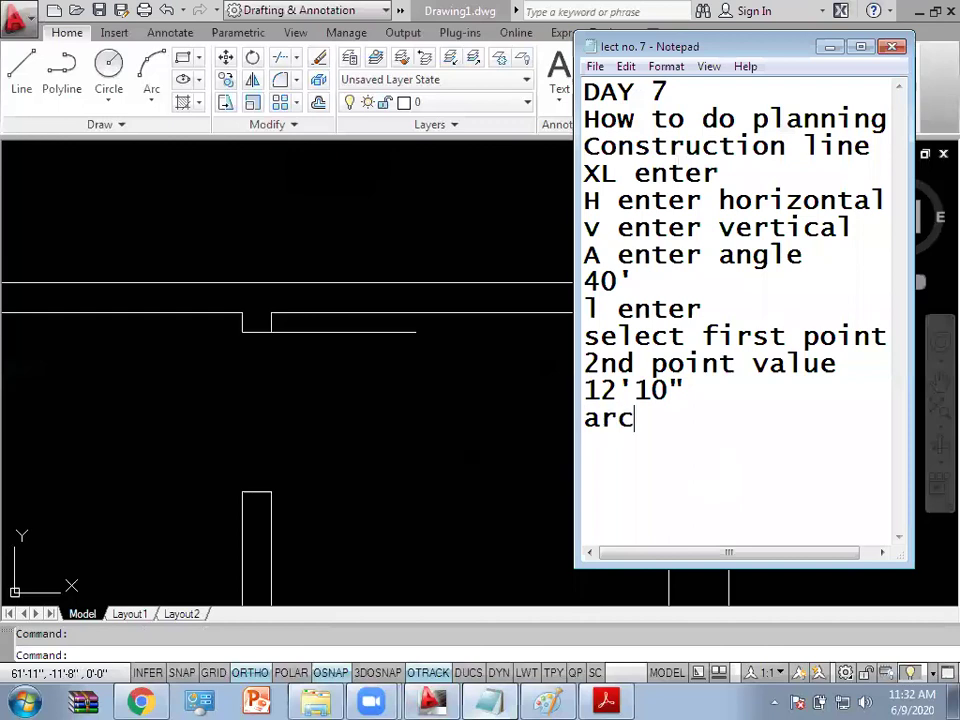
{"action": "type", "text": " type 2"}
{"action": "key", "text": "Return"}
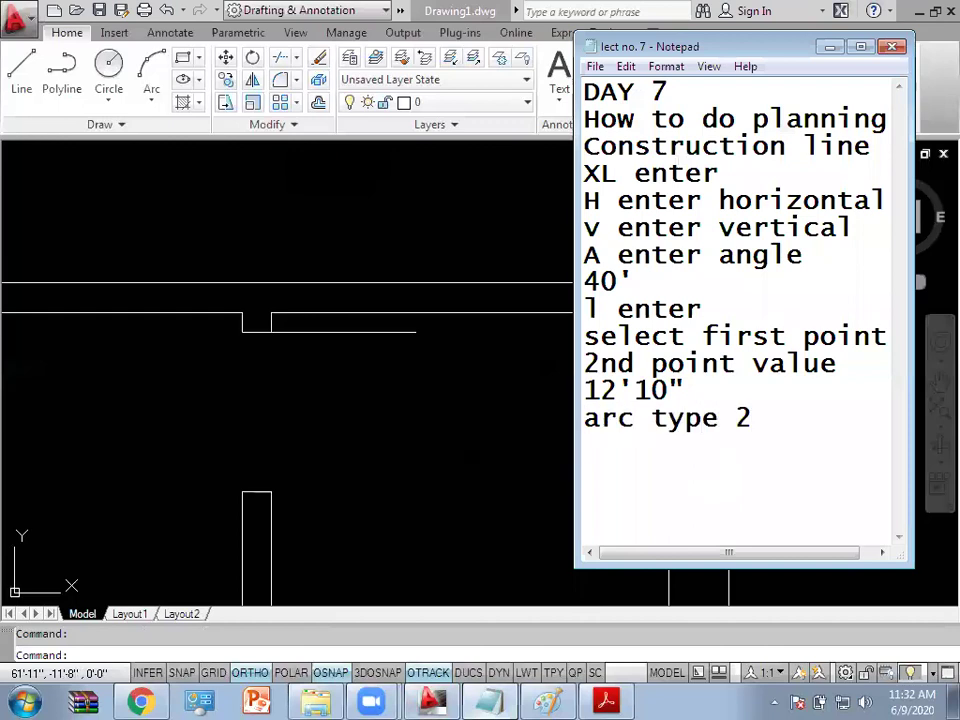
{"action": "type", "text": "start"}
{"action": "key", "text": "Return"}
{"action": "type", "text": "end"}
{"action": "key", "text": "BackSpace"}
{"action": "key", "text": "Return"}
{"action": "type", "text": "direction"}
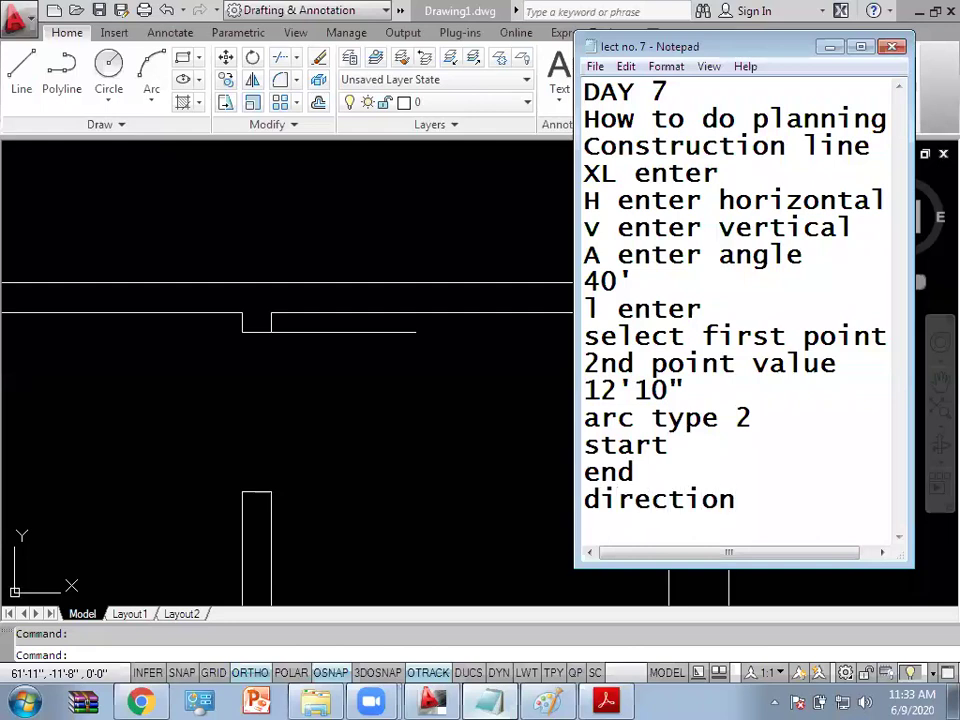
{"action": "left_click", "coordinate": [830, 46]}
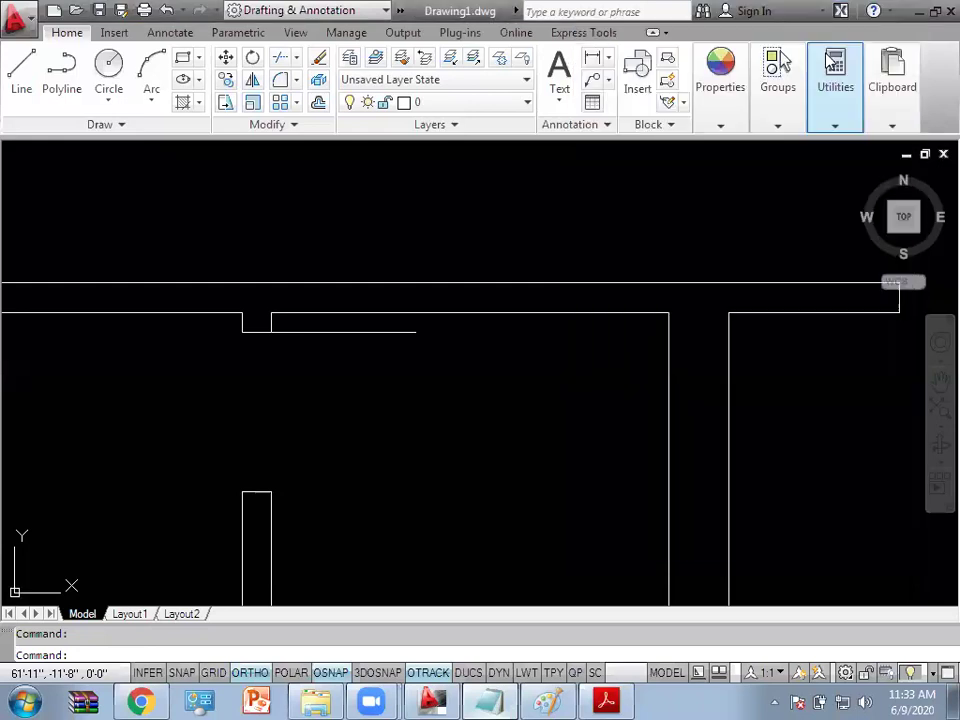
{"action": "left_click", "coordinate": [828, 76]}
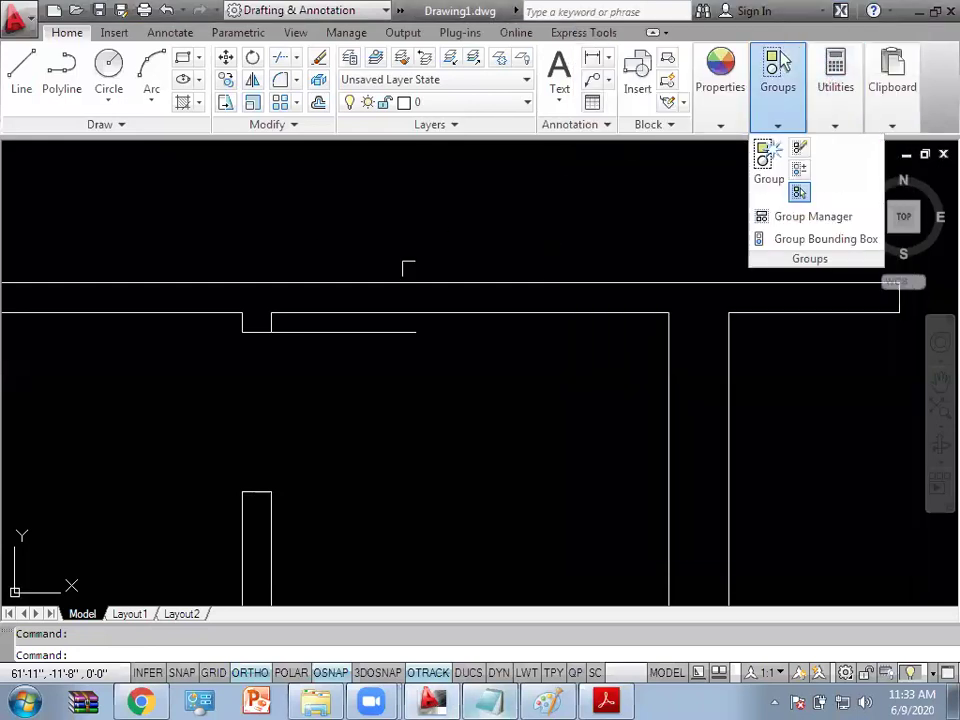
{"action": "key", "text": "Escape"}
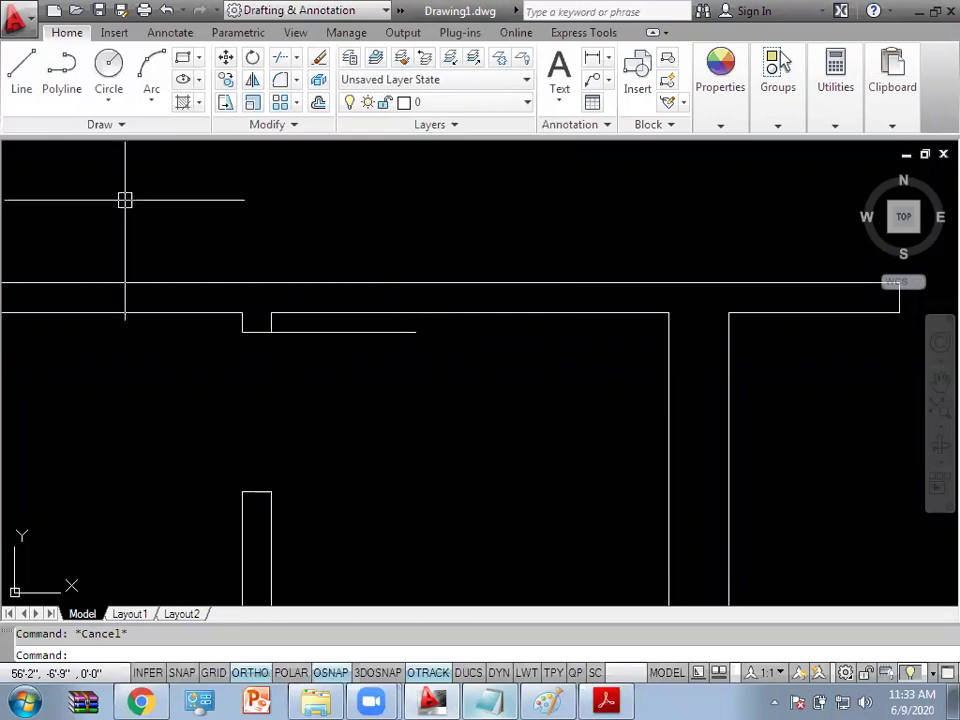
{"action": "type", "text": "a"}
{"action": "key", "text": "Return"}
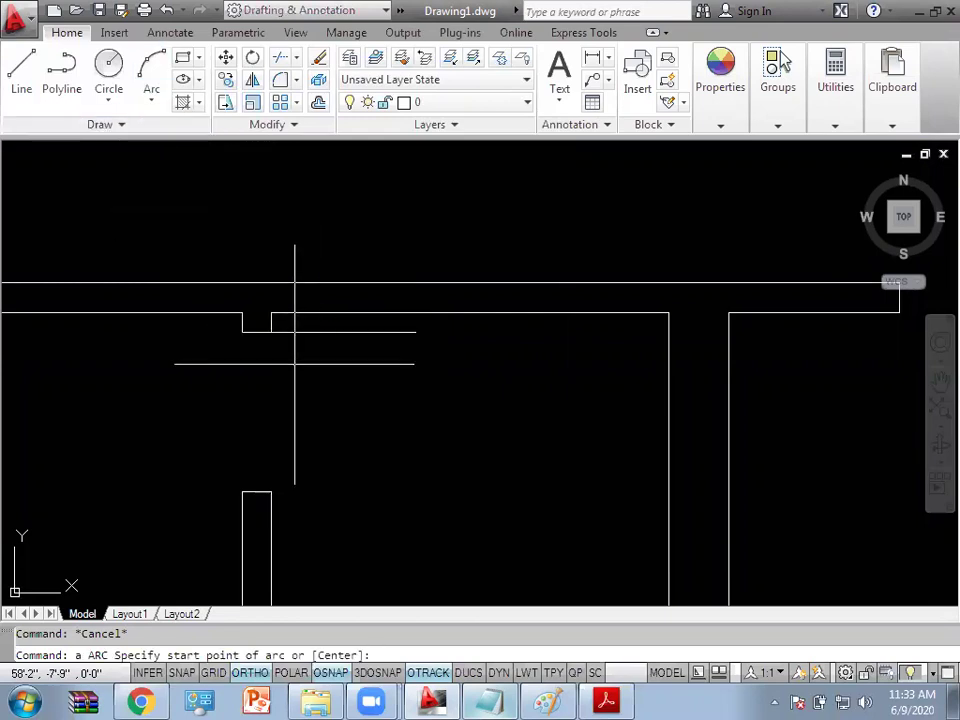
{"action": "left_click", "coordinate": [256, 492]}
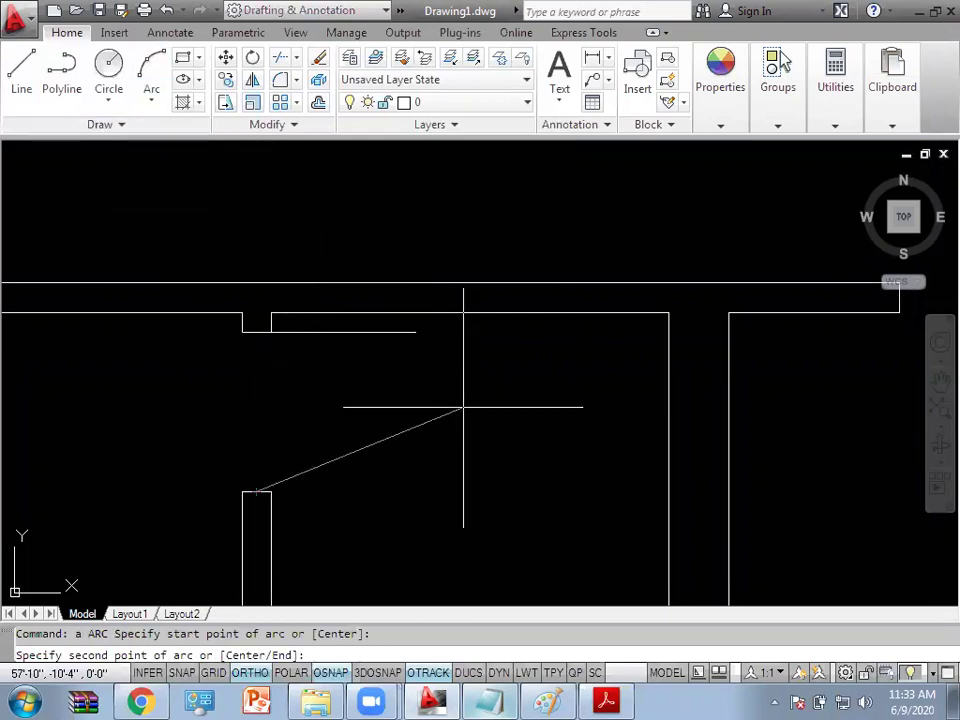
{"action": "type", "text": "e"}
{"action": "key", "text": "Return"}
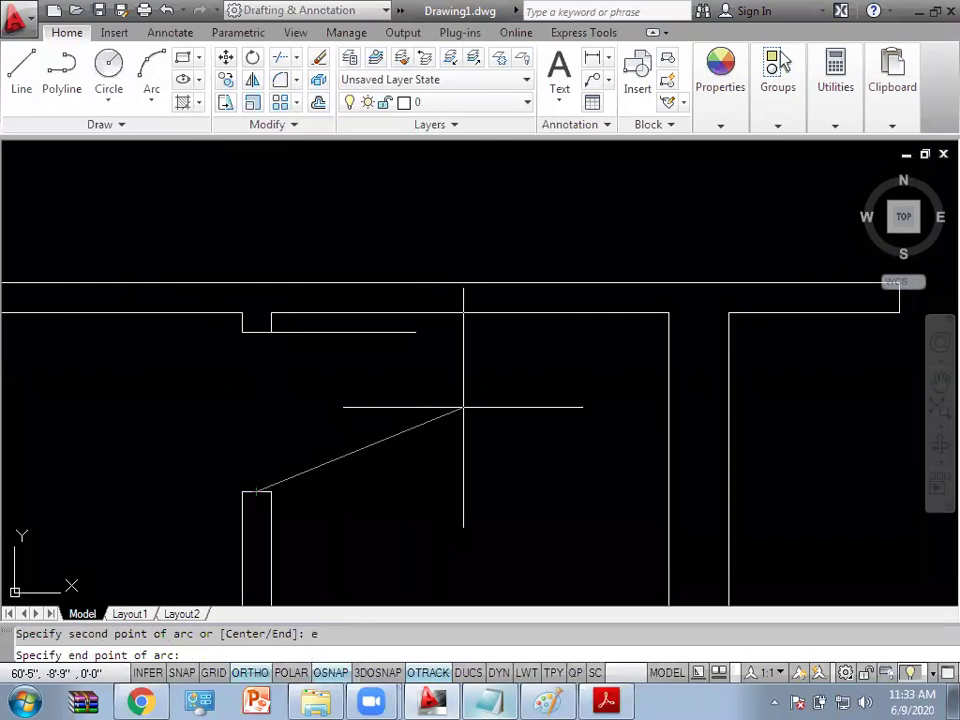
{"action": "left_click", "coordinate": [415, 331]}
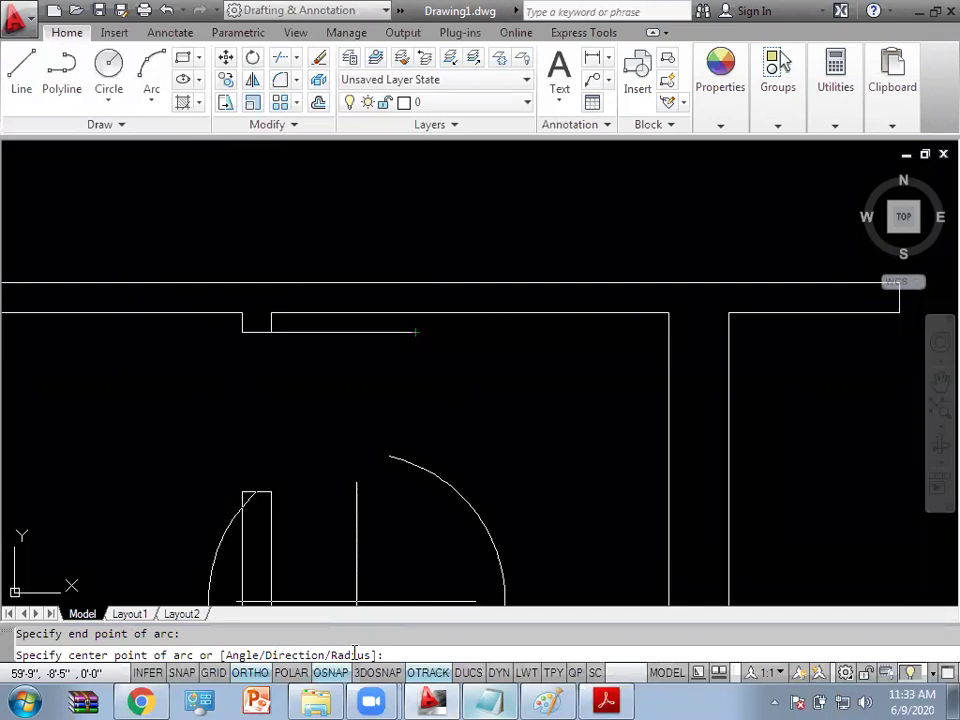
{"action": "type", "text": "d"}
{"action": "key", "text": "Return"}
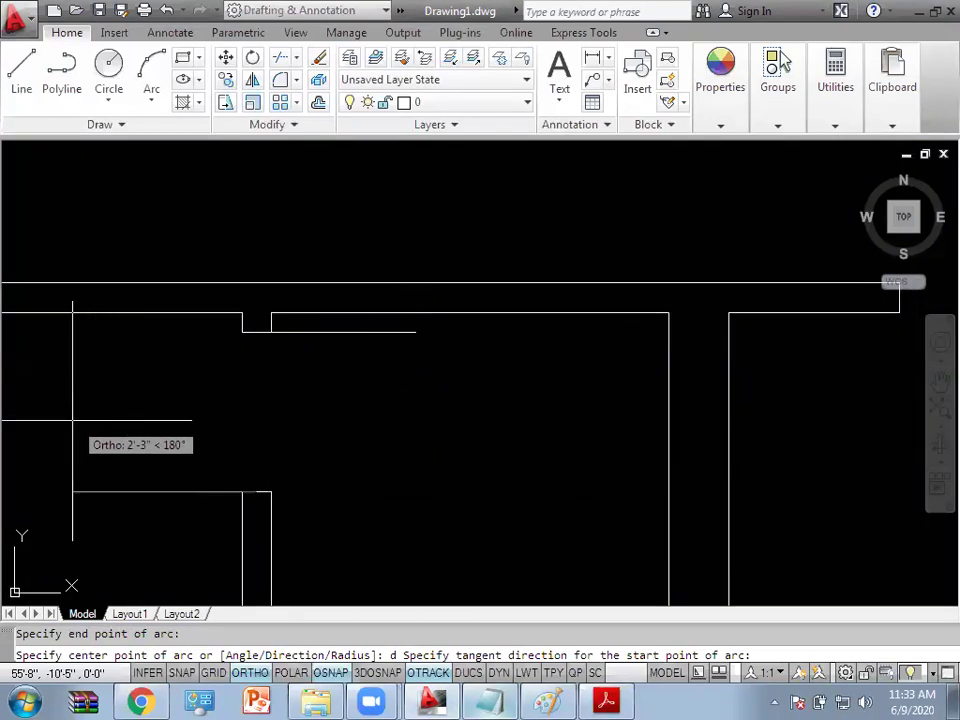
{"action": "left_click", "coordinate": [522, 444]}
{"action": "key", "text": "Escape"}
{"action": "left_click", "coordinate": [369, 444]}
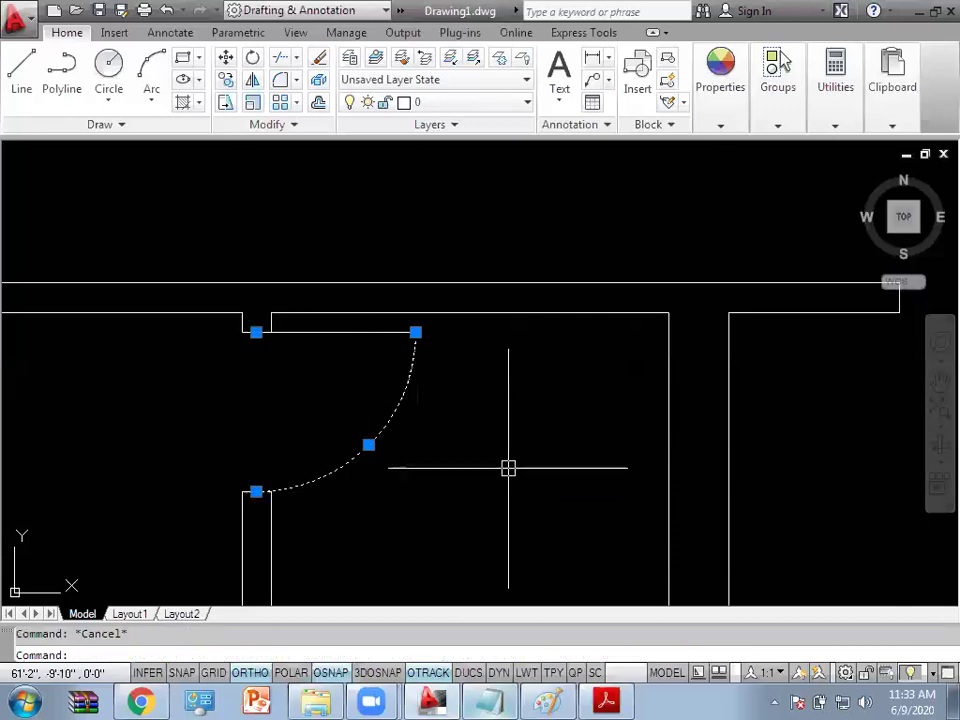
{"action": "key", "text": "Delete"}
{"action": "type", "text": "a"}
{"action": "key", "text": "Return"}
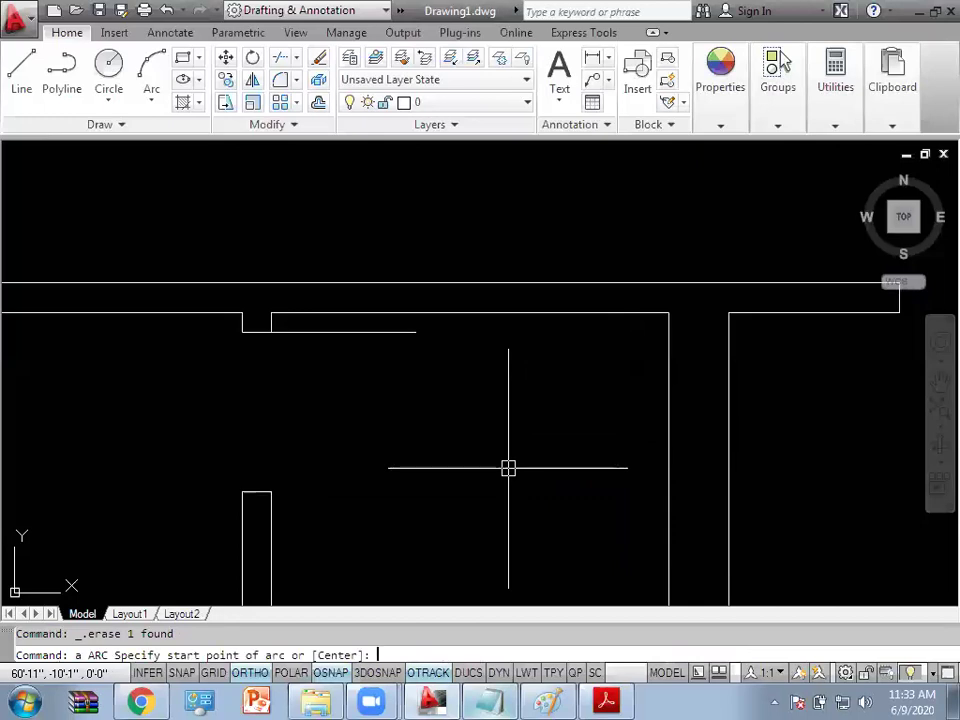
{"action": "left_click", "coordinate": [256, 492]}
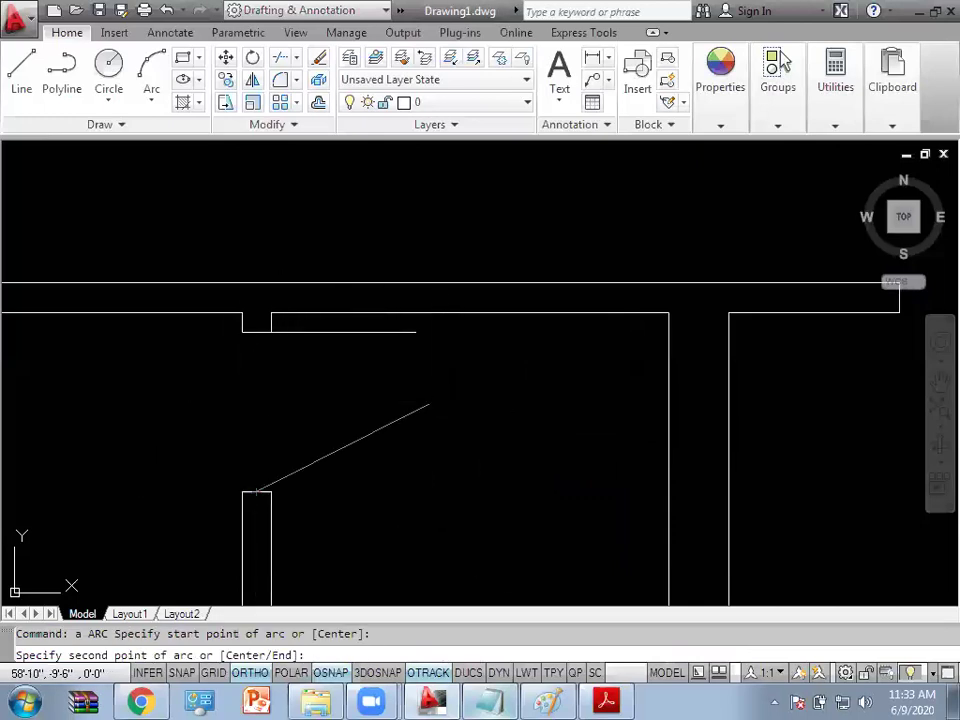
{"action": "type", "text": "e"}
{"action": "key", "text": "Return"}
{"action": "left_click", "coordinate": [415, 331]}
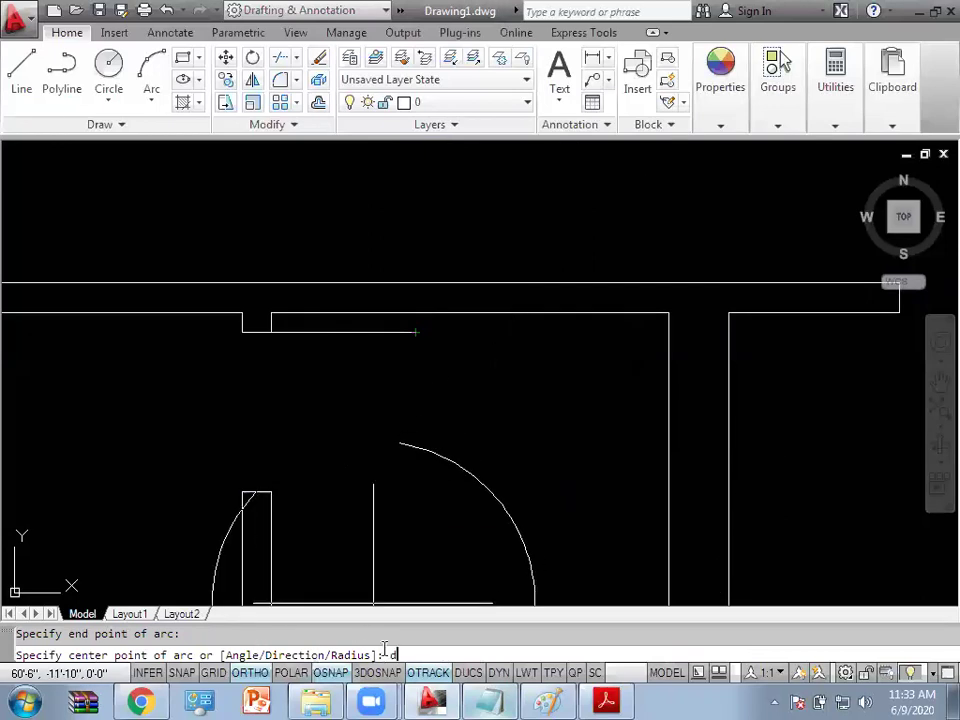
{"action": "key", "text": "Return"}
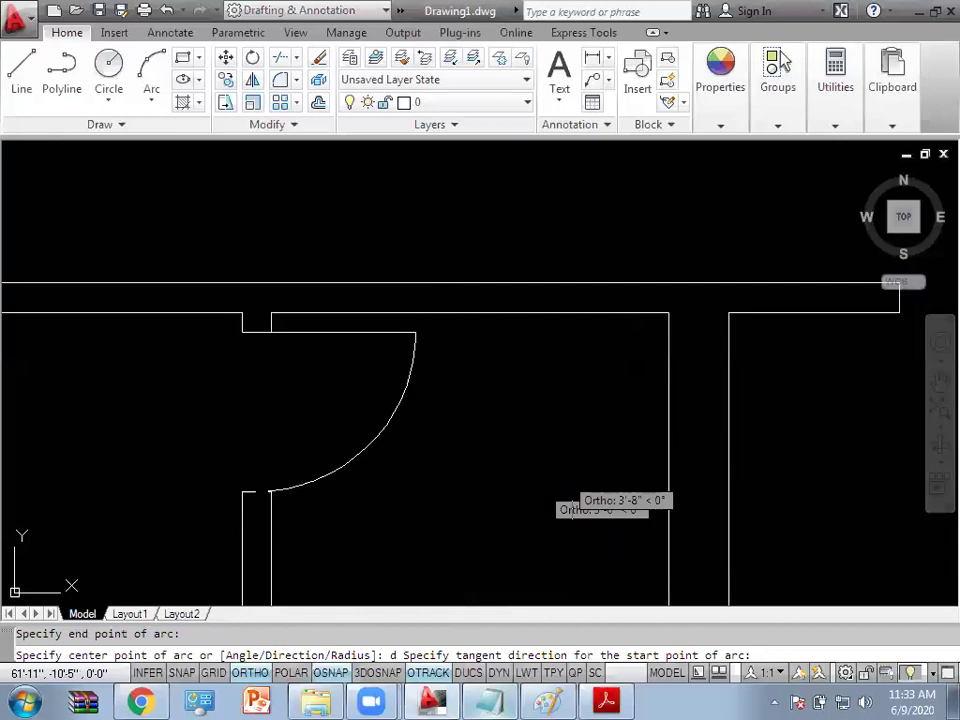
{"action": "left_click", "coordinate": [580, 505]}
{"action": "key", "text": "Escape"}
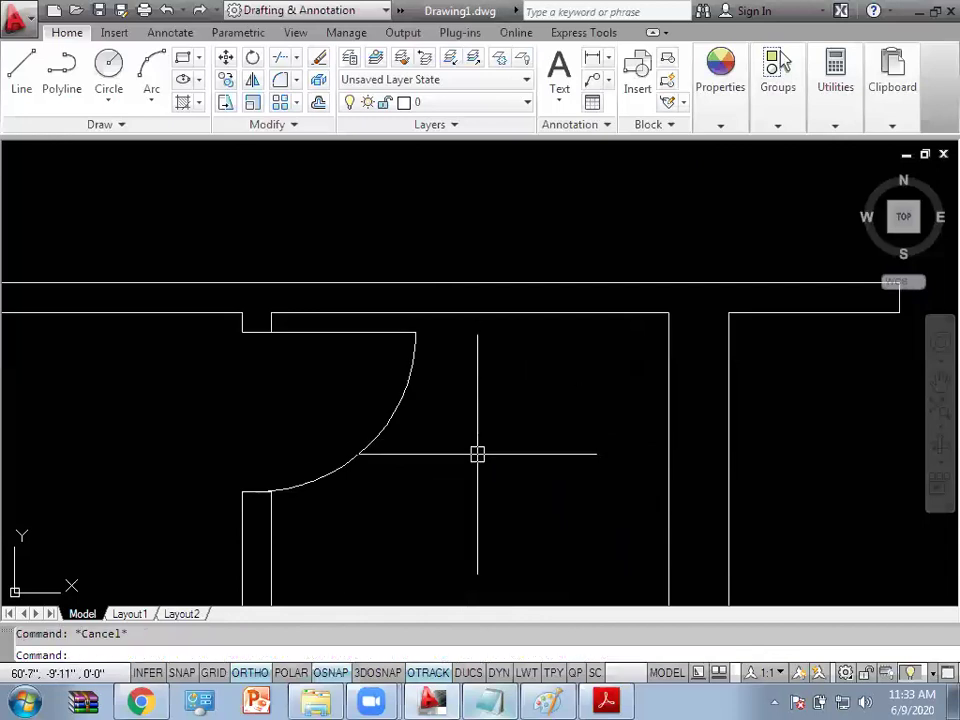
{"action": "left_click", "coordinate": [148, 105]}
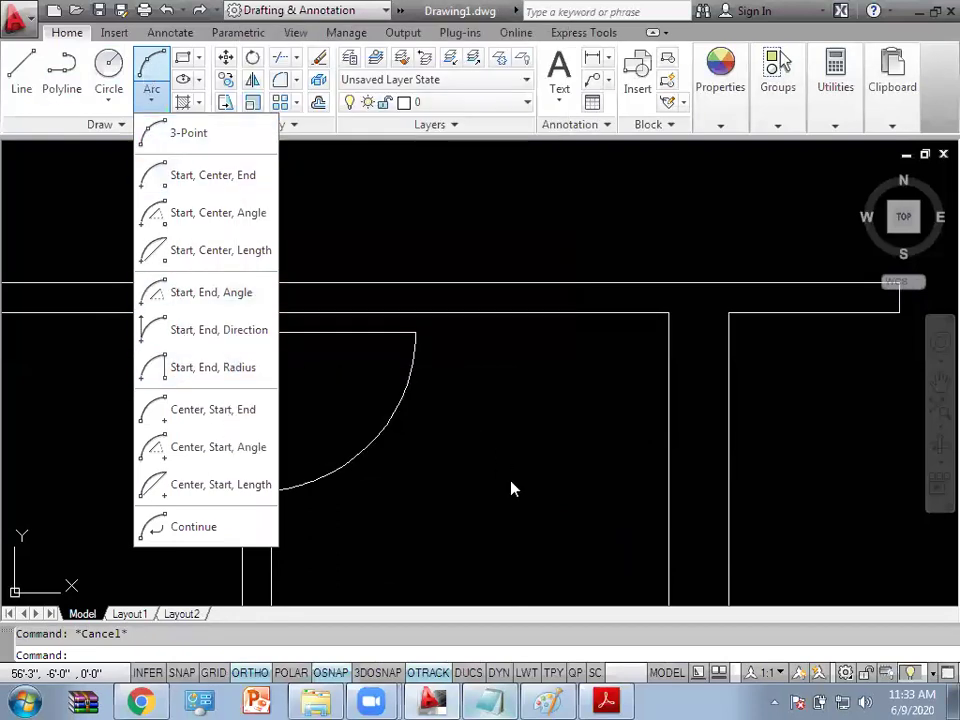
{"action": "left_click", "coordinate": [483, 513]}
{"action": "left_click", "coordinate": [366, 444]}
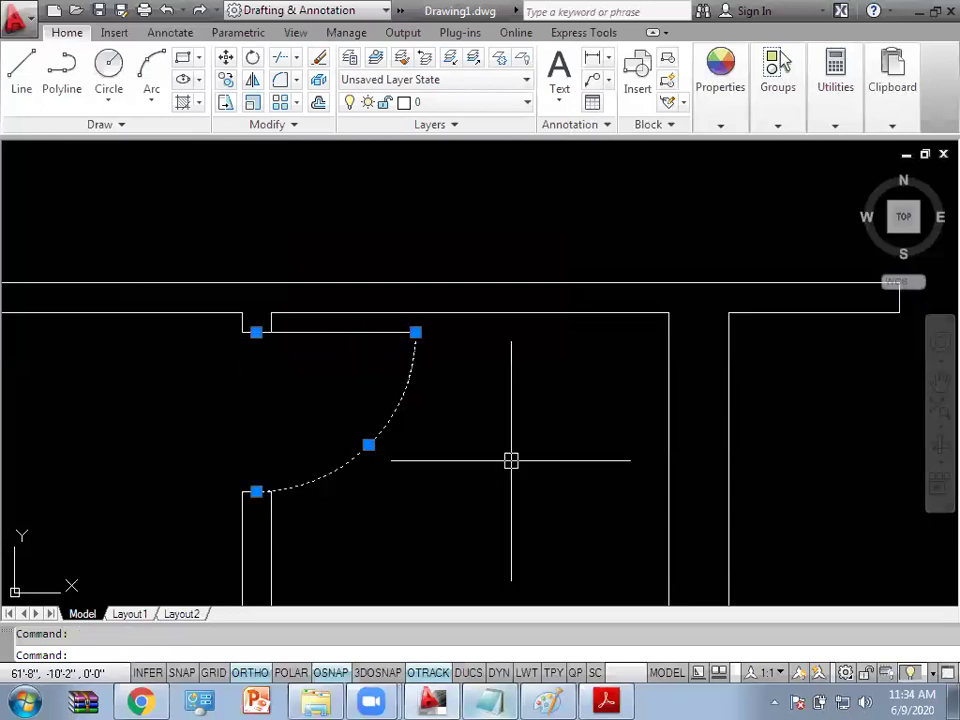
{"action": "key", "text": "Delete"}
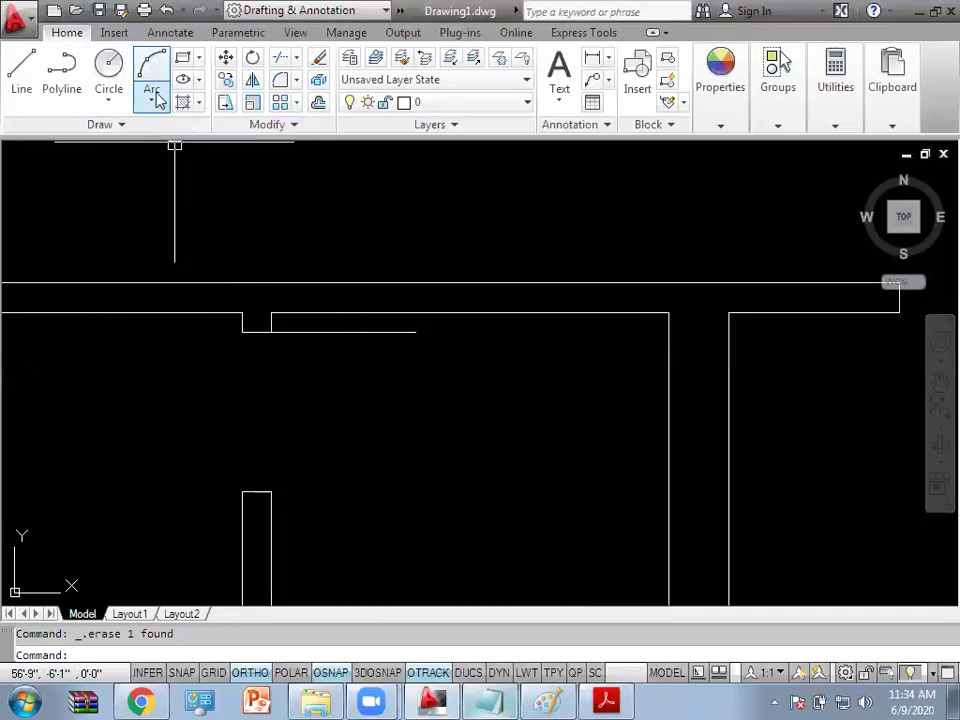
Step: Draw the store door swing arc from jamb to the 2' line using Arc Start, End, Direction
{"action": "left_click", "coordinate": [151, 95]}
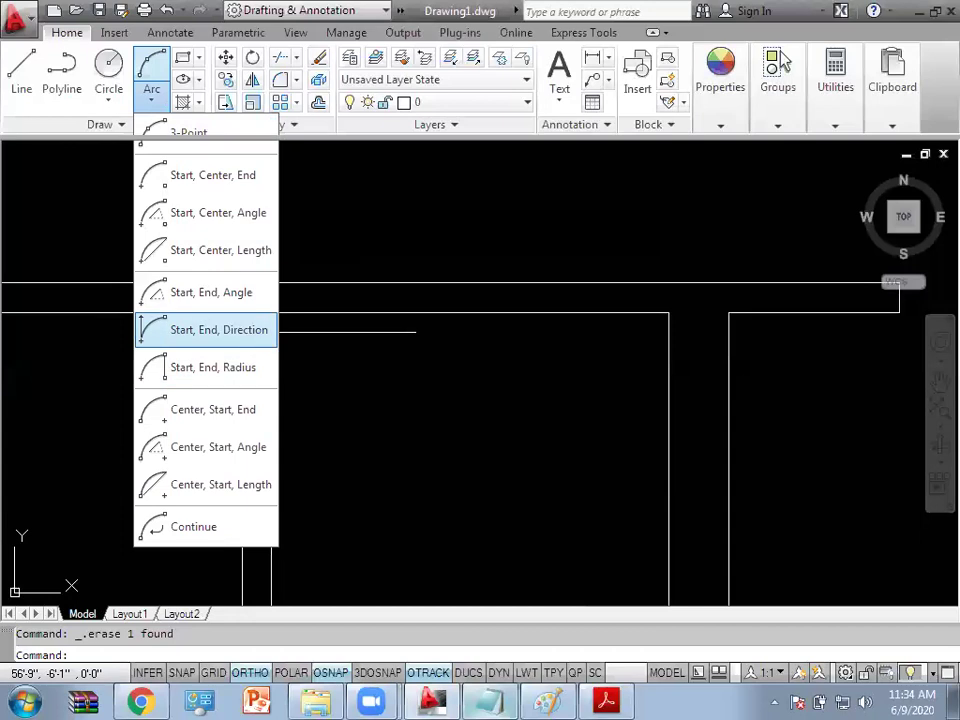
{"action": "left_click", "coordinate": [219, 329]}
{"action": "left_click", "coordinate": [256, 491]}
{"action": "left_click", "coordinate": [416, 332]}
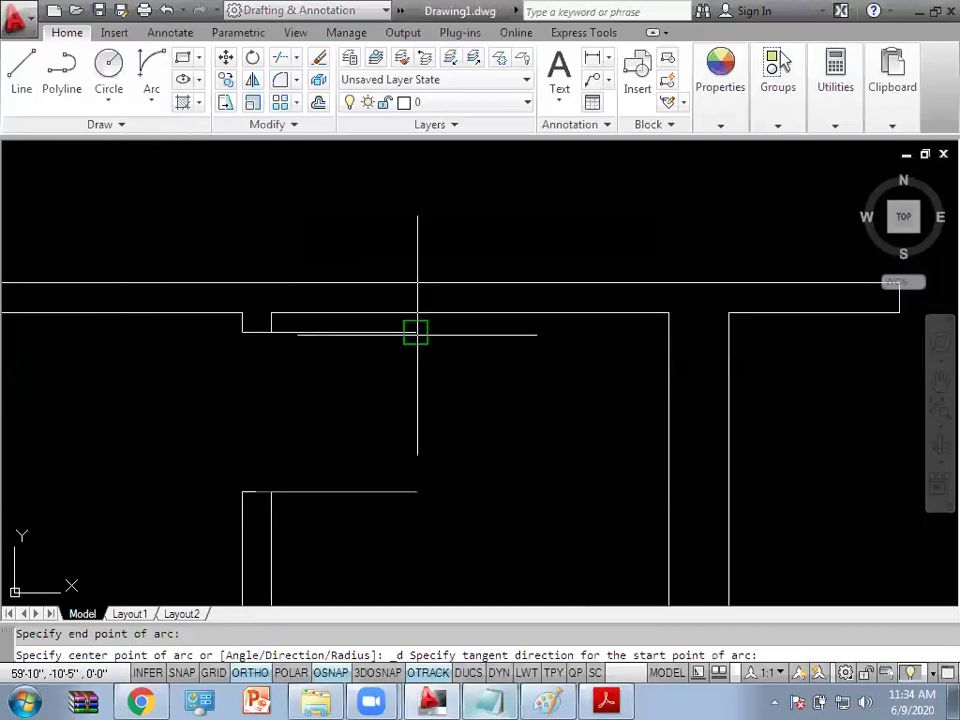
{"action": "left_click", "coordinate": [673, 384]}
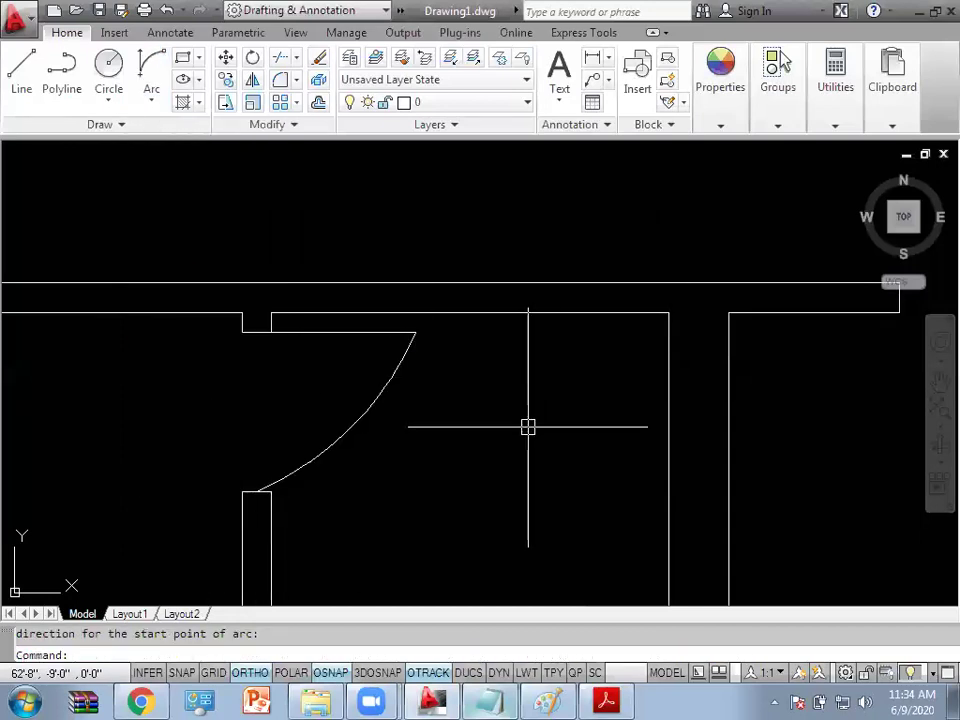
{"action": "left_click", "coordinate": [148, 108]}
{"action": "left_click", "coordinate": [259, 336]}
{"action": "left_click", "coordinate": [256, 491]}
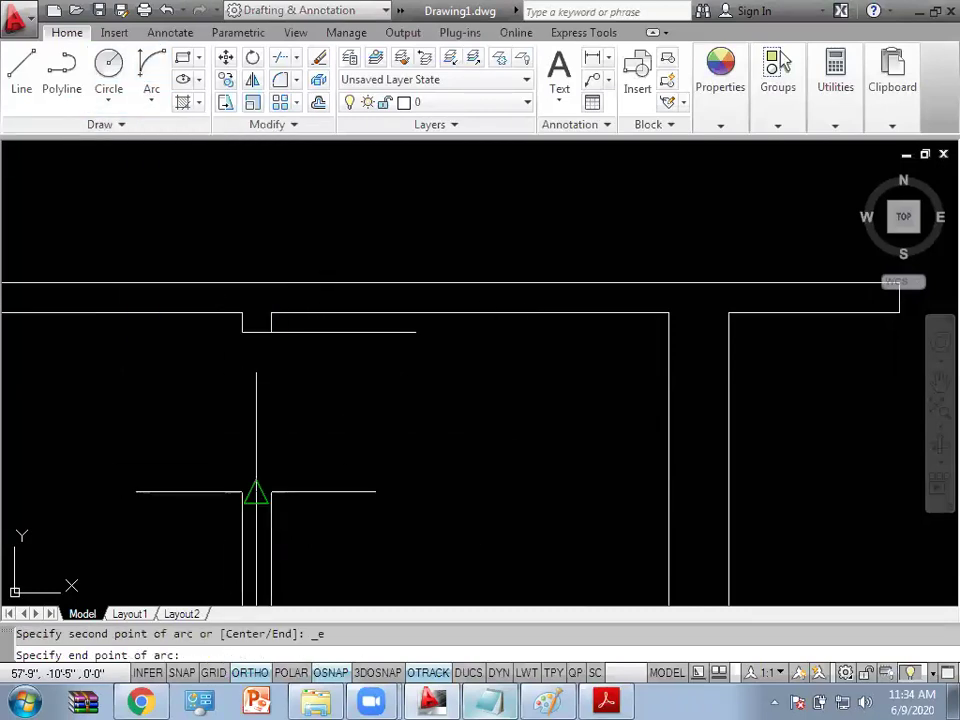
{"action": "left_click", "coordinate": [416, 332]}
{"action": "left_click", "coordinate": [512, 352]}
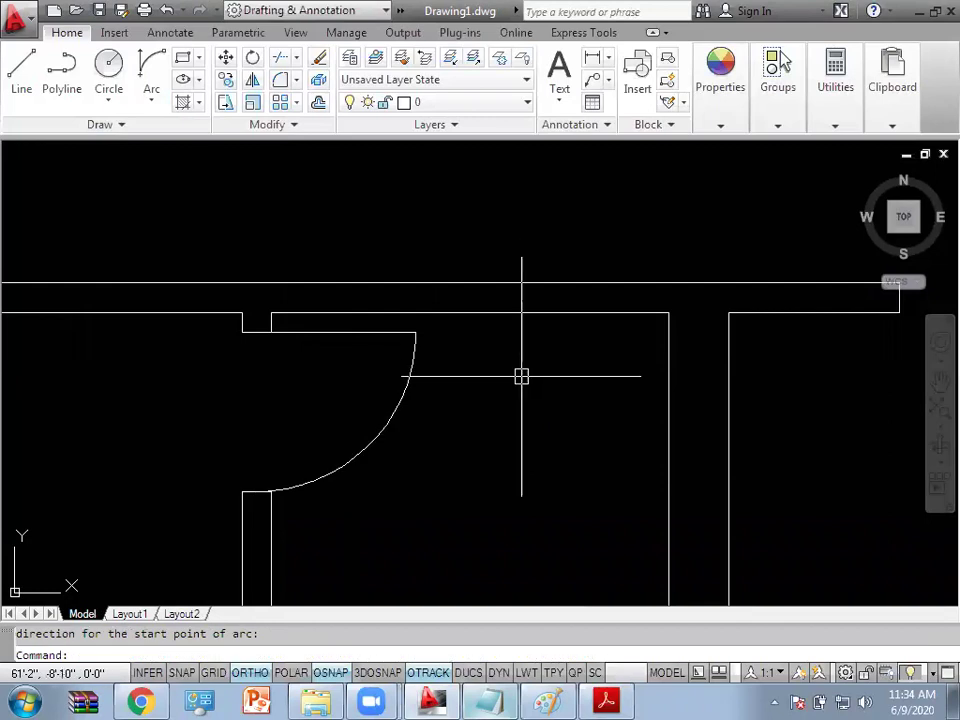
{"action": "key", "text": "Escape"}
Step: Draw a short vertical jamb line at the store door's top corner
{"action": "scroll", "coordinate": [515, 387], "scroll_direction": "down", "scroll_amount": 5}
{"action": "mouse_move", "coordinate": [506, 454]}
{"action": "middle_mouse_down"}
{"action": "mouse_move", "coordinate": [504, 484]}
{"action": "mouse_move", "coordinate": [517, 473]}
{"action": "mouse_move", "coordinate": [495, 446]}
{"action": "middle_mouse_up"}
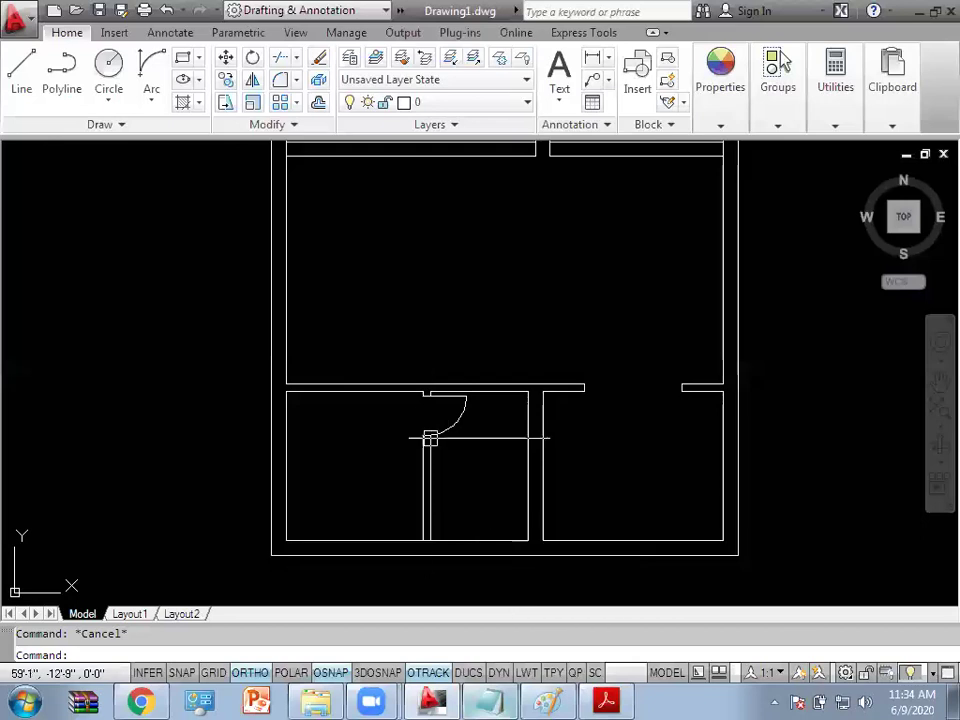
{"action": "scroll", "coordinate": [463, 428], "scroll_direction": "up", "scroll_amount": 3}
{"action": "scroll", "coordinate": [463, 415], "scroll_direction": "up", "scroll_amount": 3}
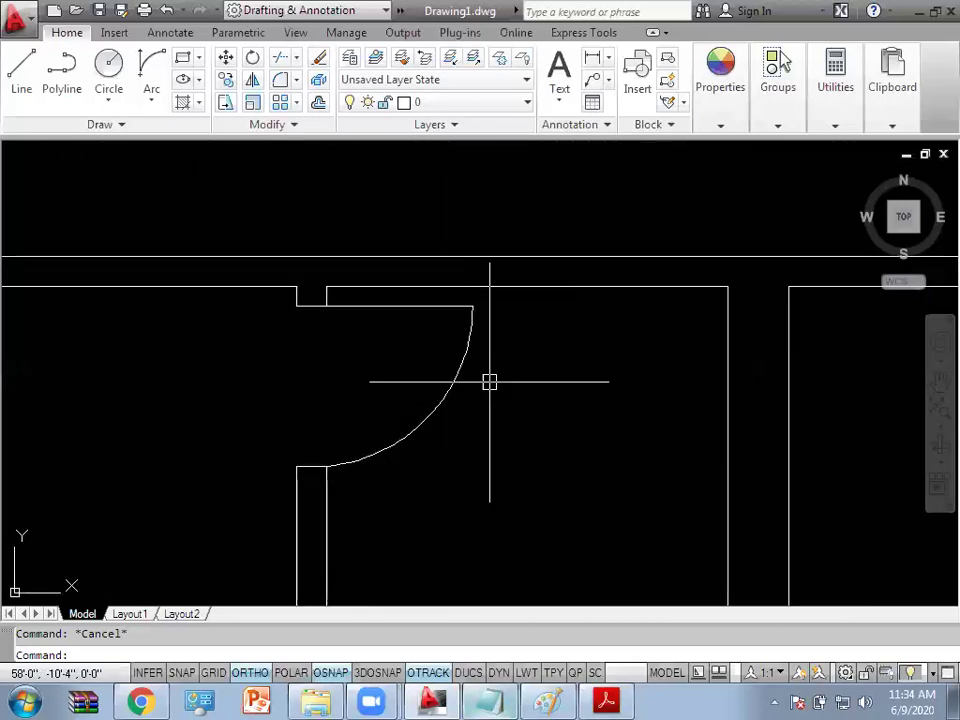
{"action": "scroll", "coordinate": [489, 381], "scroll_direction": "down", "scroll_amount": 4}
{"action": "scroll", "coordinate": [480, 381], "scroll_direction": "down", "scroll_amount": 3}
{"action": "middle_click_drag", "start_coordinate": [469, 409], "coordinate": [375, 432]}
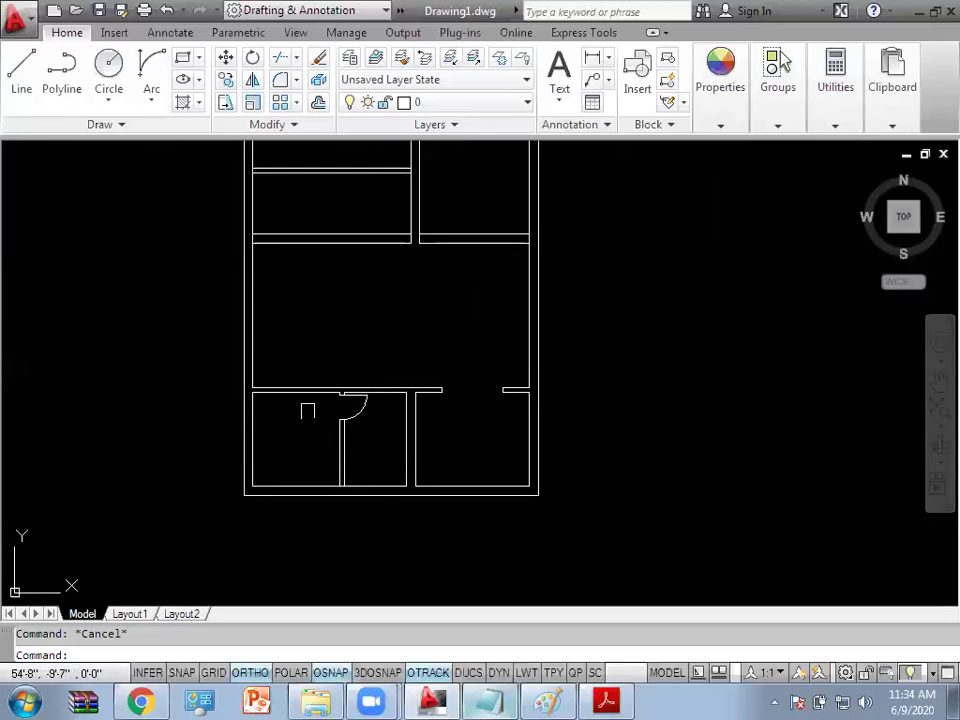
{"action": "scroll", "coordinate": [305, 410], "scroll_direction": "up", "scroll_amount": 1}
{"action": "mouse_move", "coordinate": [300, 407]}
{"action": "middle_mouse_down"}
{"action": "mouse_move", "coordinate": [328, 428]}
{"action": "mouse_move", "coordinate": [421, 408]}
{"action": "middle_mouse_up"}
{"action": "scroll", "coordinate": [421, 408], "scroll_direction": "up", "scroll_amount": 1}
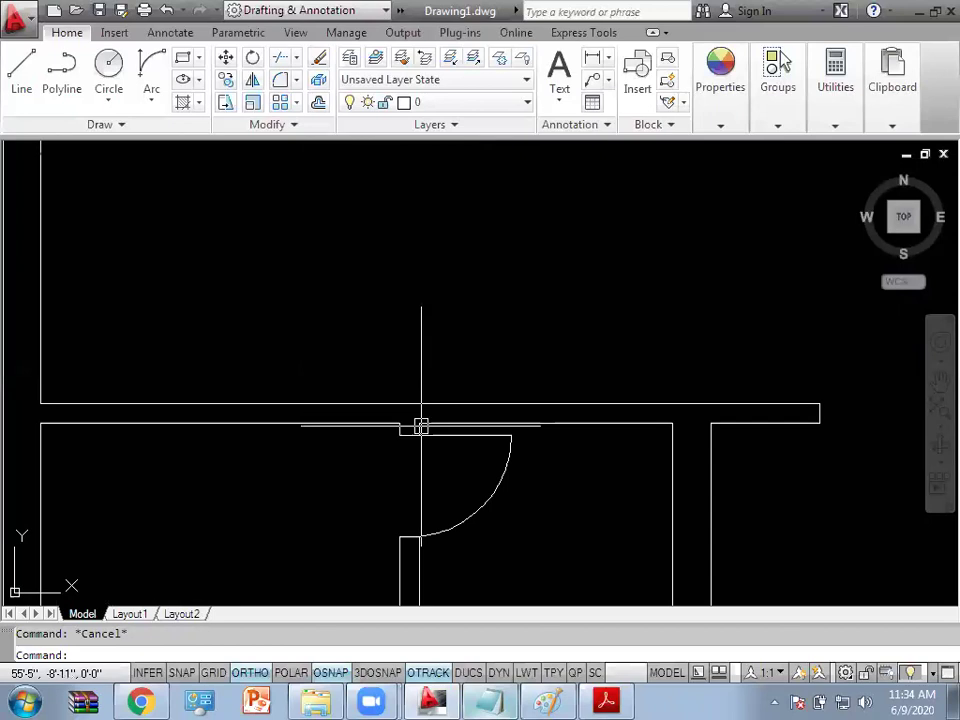
{"action": "type", "text": "l"}
{"action": "key", "text": "Return"}
{"action": "scroll", "coordinate": [414, 422], "scroll_direction": "up", "scroll_amount": 1}
{"action": "left_click", "coordinate": [347, 424]}
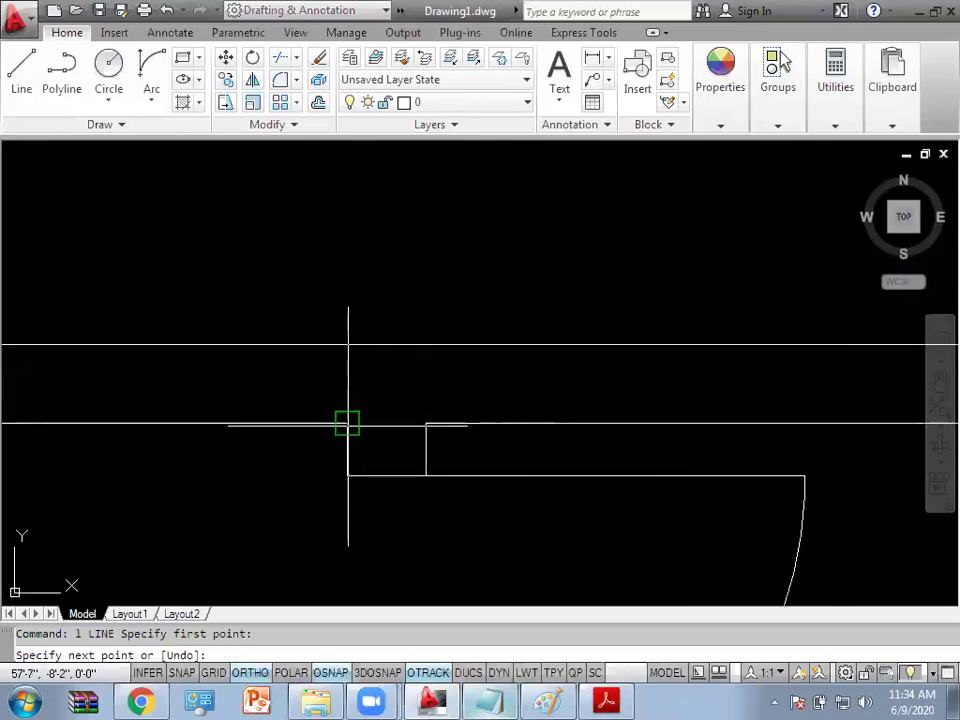
{"action": "left_click", "coordinate": [347, 344]}
{"action": "key", "text": "Escape"}
Step: Compare the door arc with the reference PDF plan and return to AutoCAD
{"action": "mouse_move", "coordinate": [508, 334]}
{"action": "middle_mouse_down"}
{"action": "mouse_move", "coordinate": [536, 360]}
{"action": "mouse_move", "coordinate": [651, 375]}
{"action": "mouse_move", "coordinate": [666, 586]}
{"action": "middle_mouse_up"}
{"action": "left_click", "coordinate": [597, 698]}
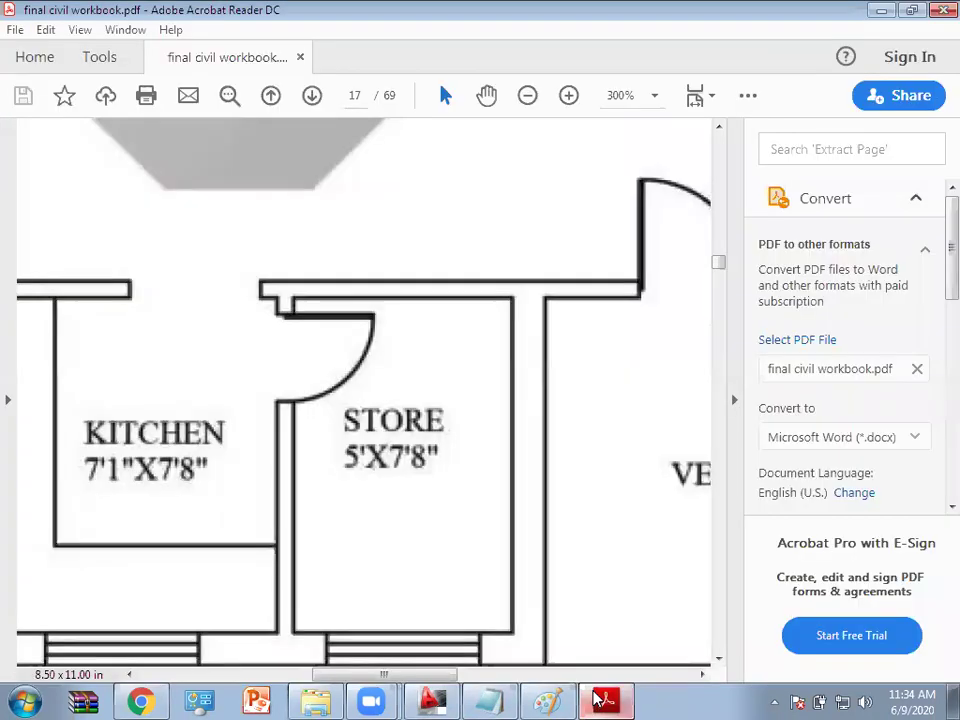
{"action": "left_click", "coordinate": [600, 699]}
{"action": "left_click", "coordinate": [604, 699]}
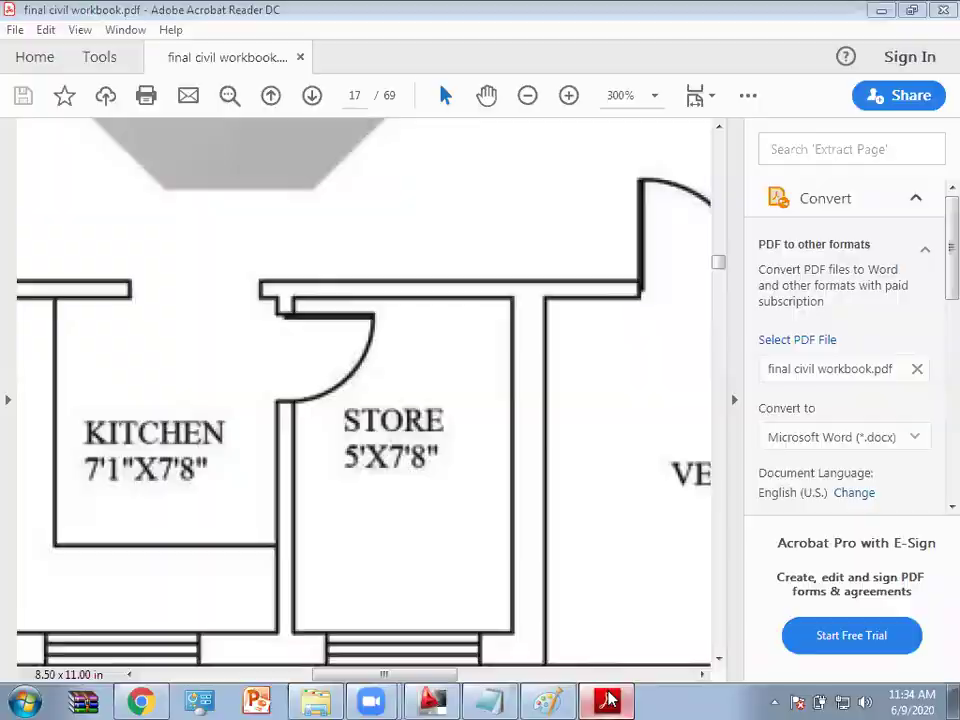
{"action": "key", "text": "alt+Tab"}
{"action": "type", "text": "o"}
{"action": "key", "text": "Return"}
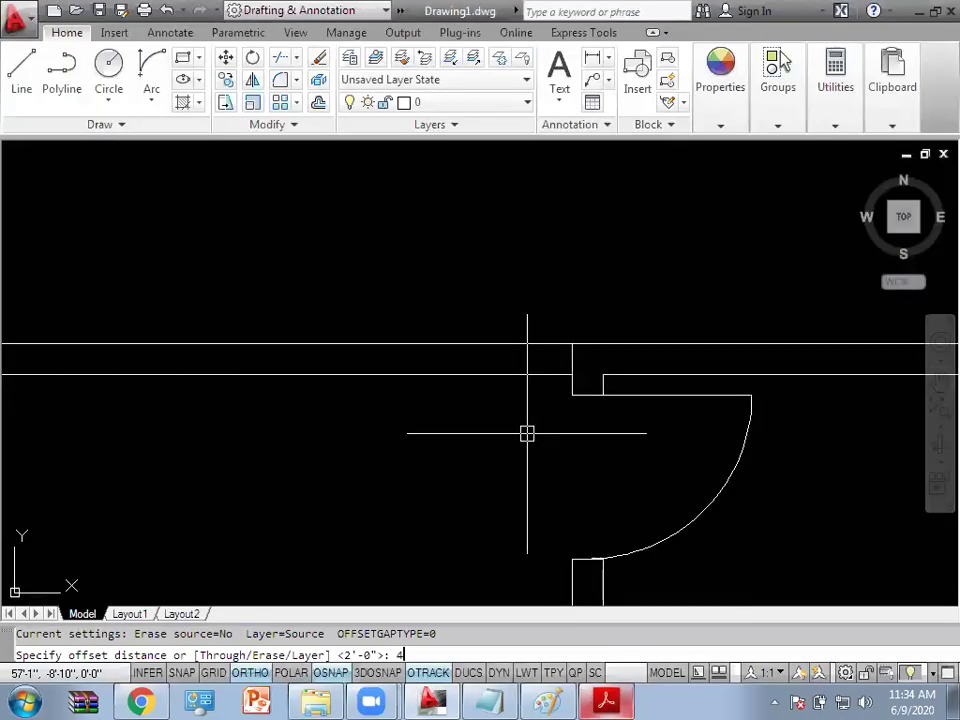
Step: Offset the vertical wall line 4" to the left, then attempt a 4' offset
{"action": "key", "text": "Return"}
{"action": "left_click", "coordinate": [572, 378]}
{"action": "left_click", "coordinate": [471, 422]}
{"action": "key", "text": "Escape"}
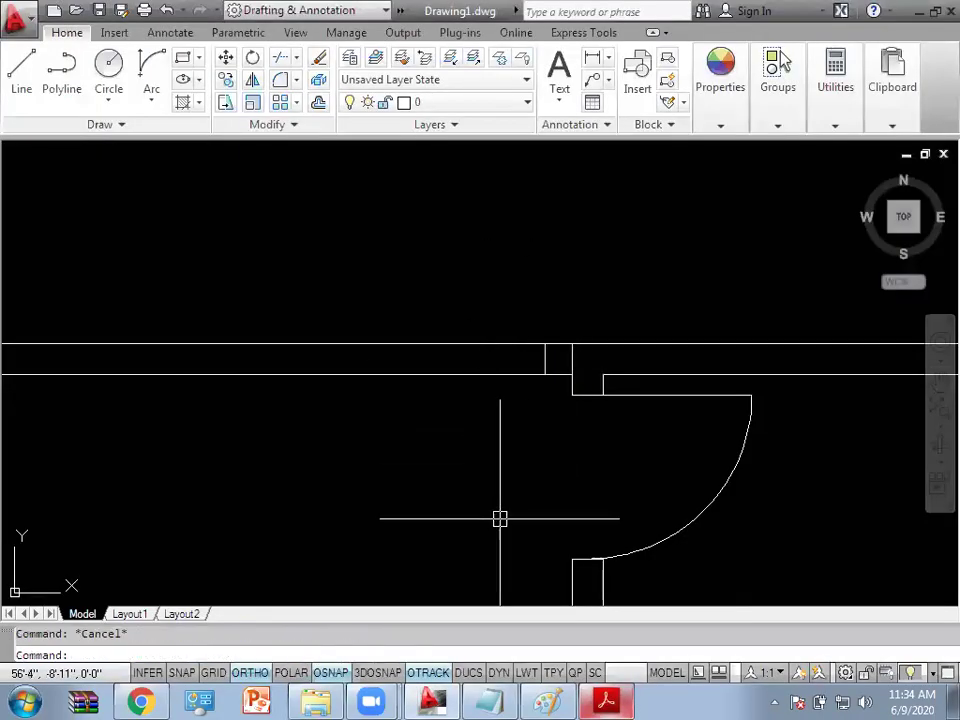
{"action": "key", "text": "Return"}
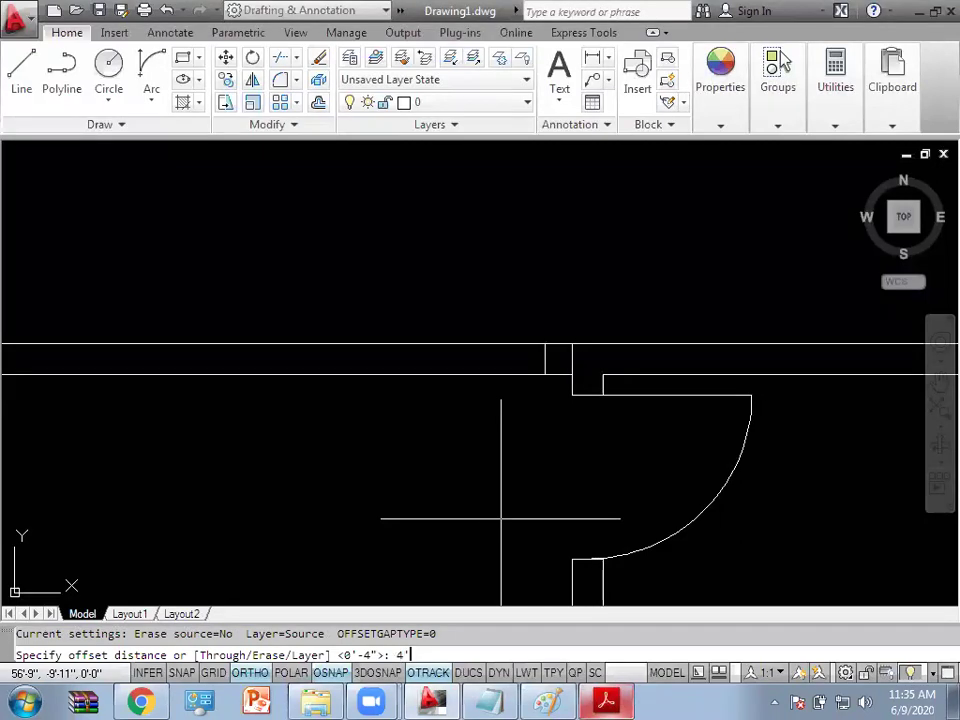
{"action": "key", "text": "Return"}
{"action": "left_click", "coordinate": [407, 345]}
{"action": "scroll", "coordinate": [412, 348], "scroll_direction": "down", "scroll_amount": 3}
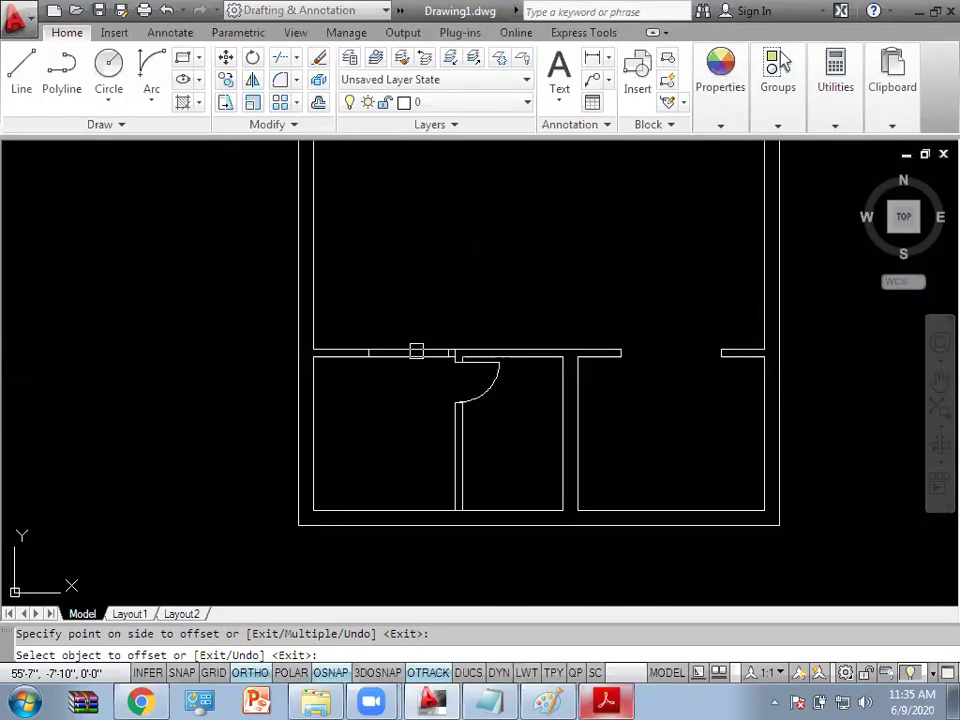
{"action": "scroll", "coordinate": [440, 400], "scroll_direction": "down", "scroll_amount": 2}
{"action": "key", "text": "Escape"}
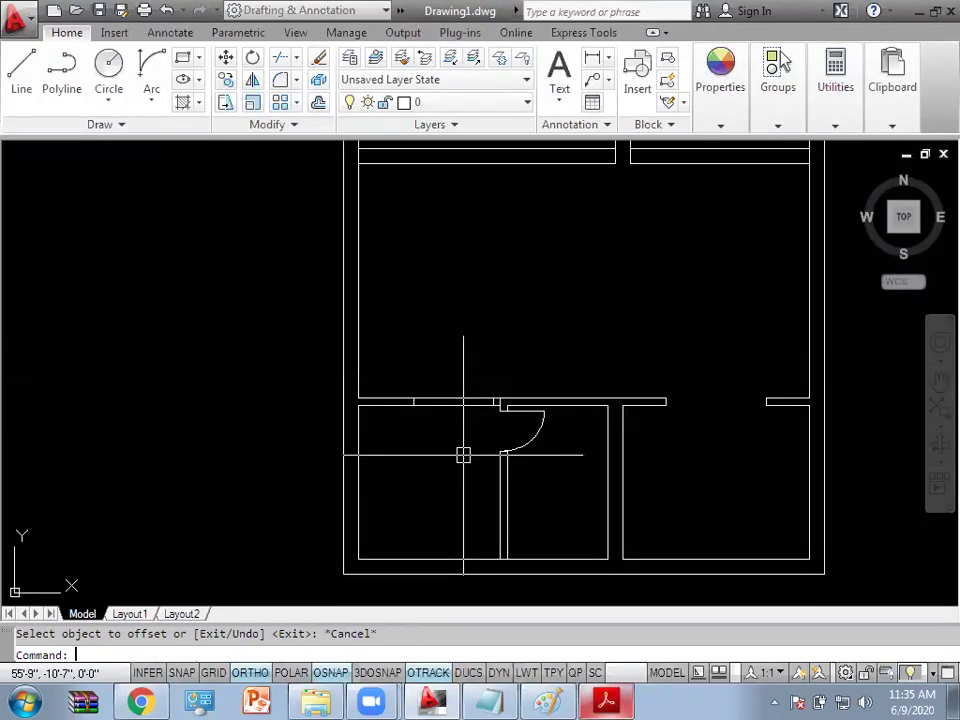
Step: After checking the PDF plan, try a 3' offset of the short line near the wall
{"action": "left_click", "coordinate": [607, 700]}
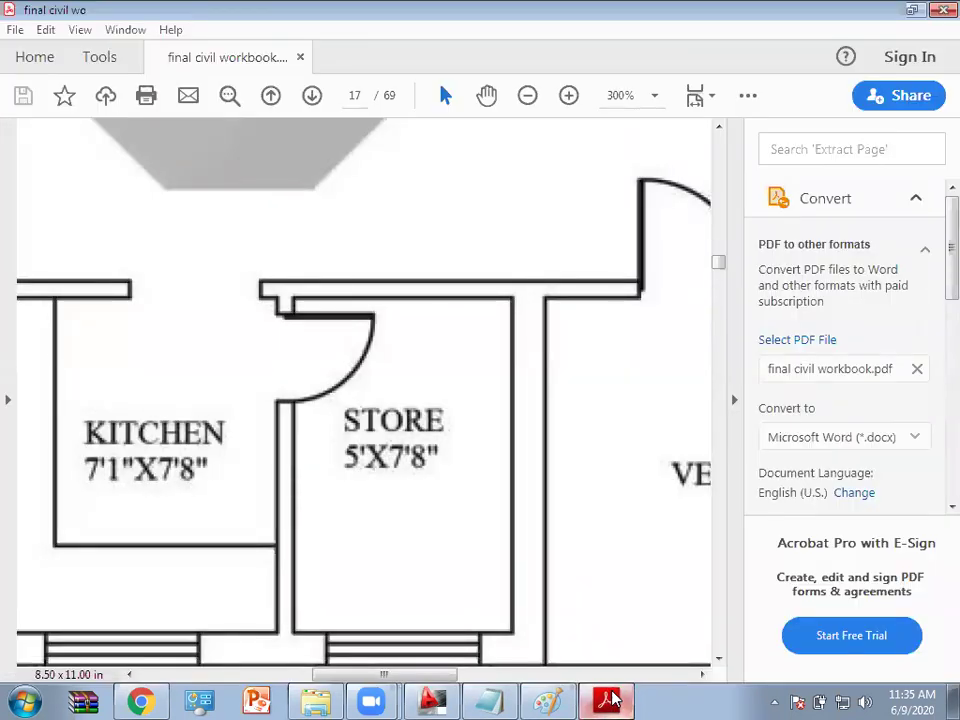
{"action": "left_click", "coordinate": [612, 700]}
{"action": "scroll", "coordinate": [407, 405], "scroll_direction": "up", "scroll_amount": 2}
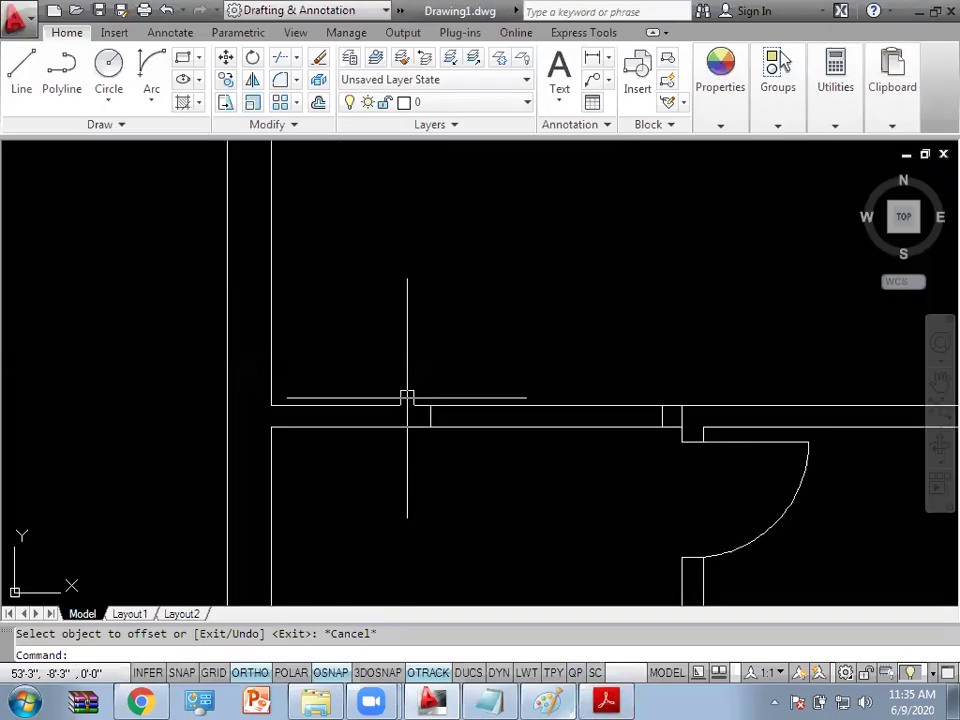
{"action": "scroll", "coordinate": [428, 419], "scroll_direction": "up", "scroll_amount": 2}
{"action": "left_click", "coordinate": [428, 419]}
{"action": "scroll", "coordinate": [428, 419], "scroll_direction": "up", "scroll_amount": 1}
{"action": "type", "text": "o"}
{"action": "key", "text": "Return"}
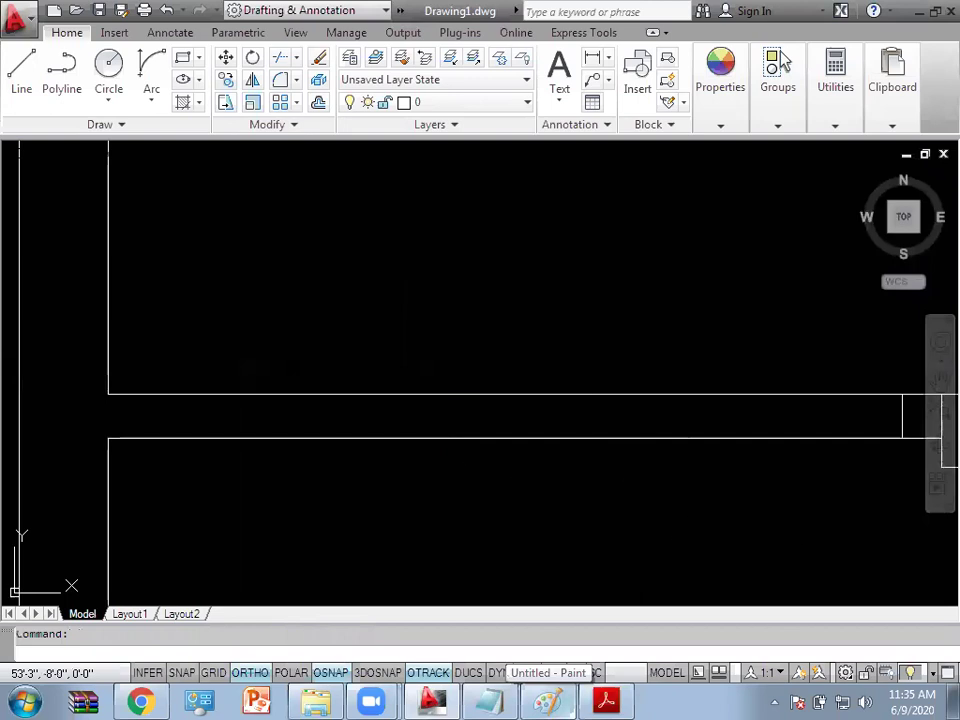
{"action": "key", "text": "Return"}
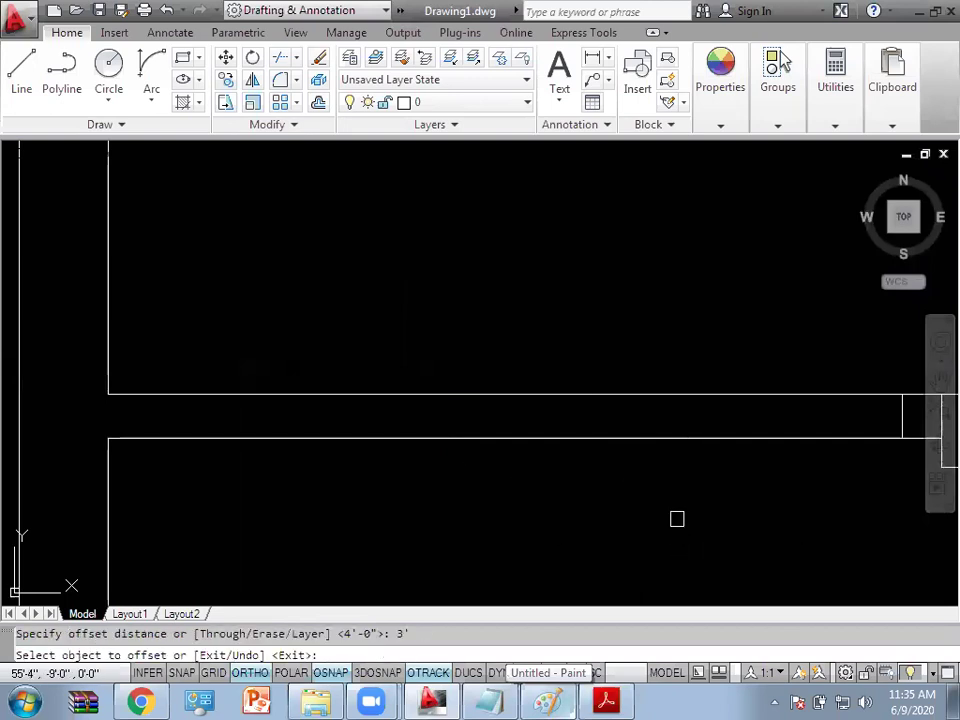
{"action": "scroll", "coordinate": [680, 485], "scroll_direction": "down", "scroll_amount": 1}
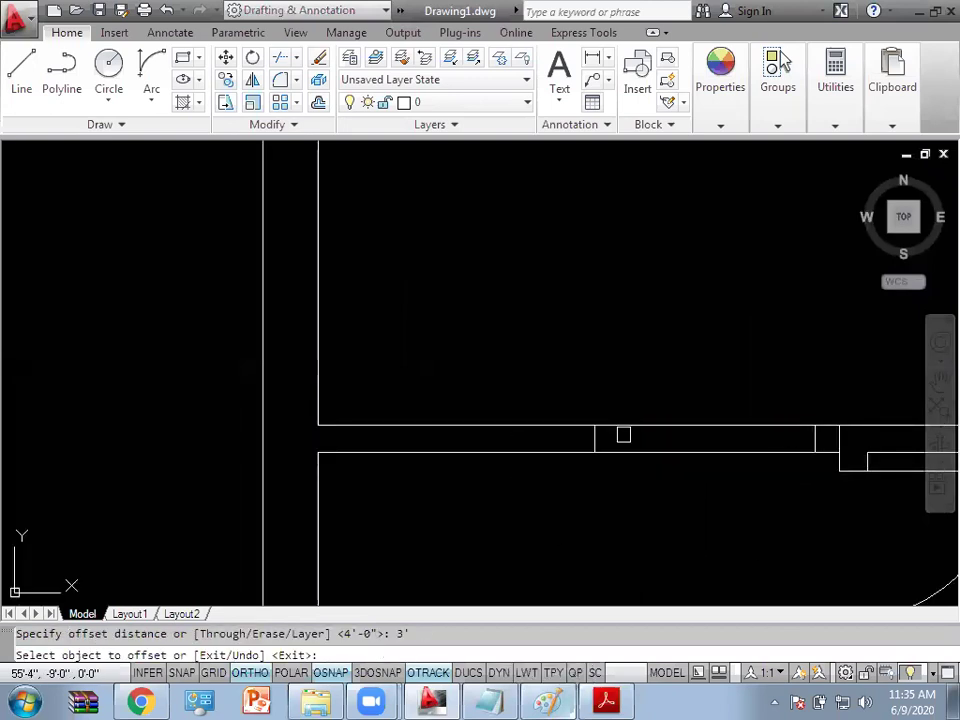
{"action": "key", "text": "Escape"}
{"action": "middle_click_drag", "start_coordinate": [677, 499], "coordinate": [371, 450]}
Step: Trim the wall segments across the opening above the kitchen and store
{"action": "type", "text": "tr"}
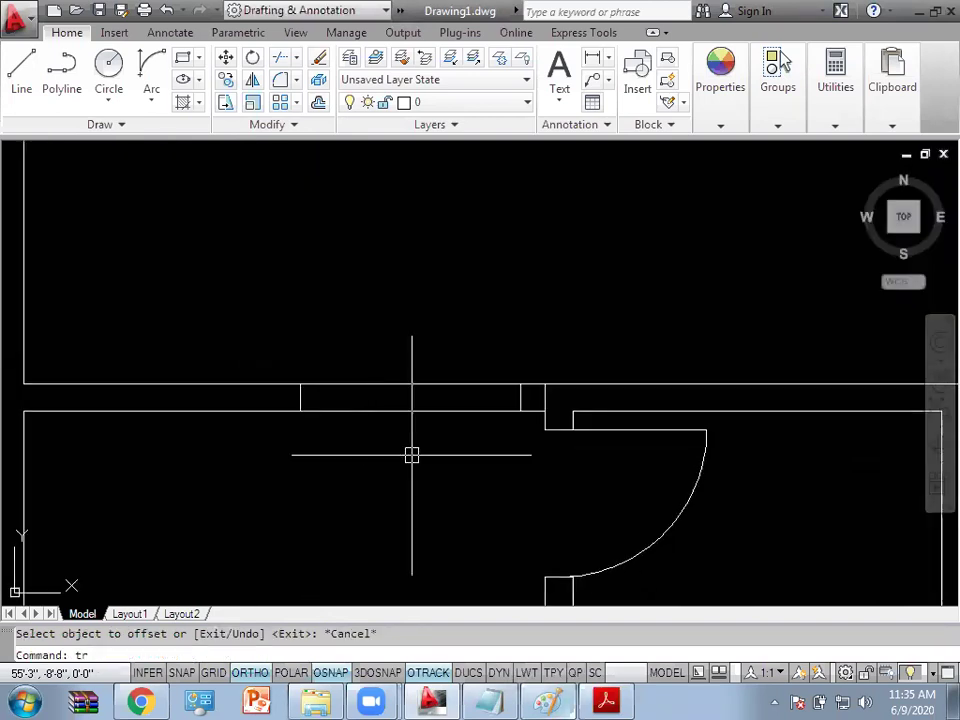
{"action": "key", "text": "Return"}
{"action": "key", "text": "Return"}
{"action": "left_click", "coordinate": [450, 452]}
{"action": "left_click", "coordinate": [400, 378]}
{"action": "scroll", "coordinate": [369, 316], "scroll_direction": "down", "scroll_amount": 1}
{"action": "scroll", "coordinate": [400, 330], "scroll_direction": "up", "scroll_amount": 1}
{"action": "scroll", "coordinate": [433, 343], "scroll_direction": "up", "scroll_amount": 1}
{"action": "key", "text": "Escape"}
Step: Erase the stray short vertical line at the store door's upper jamb
{"action": "left_click", "coordinate": [462, 362]}
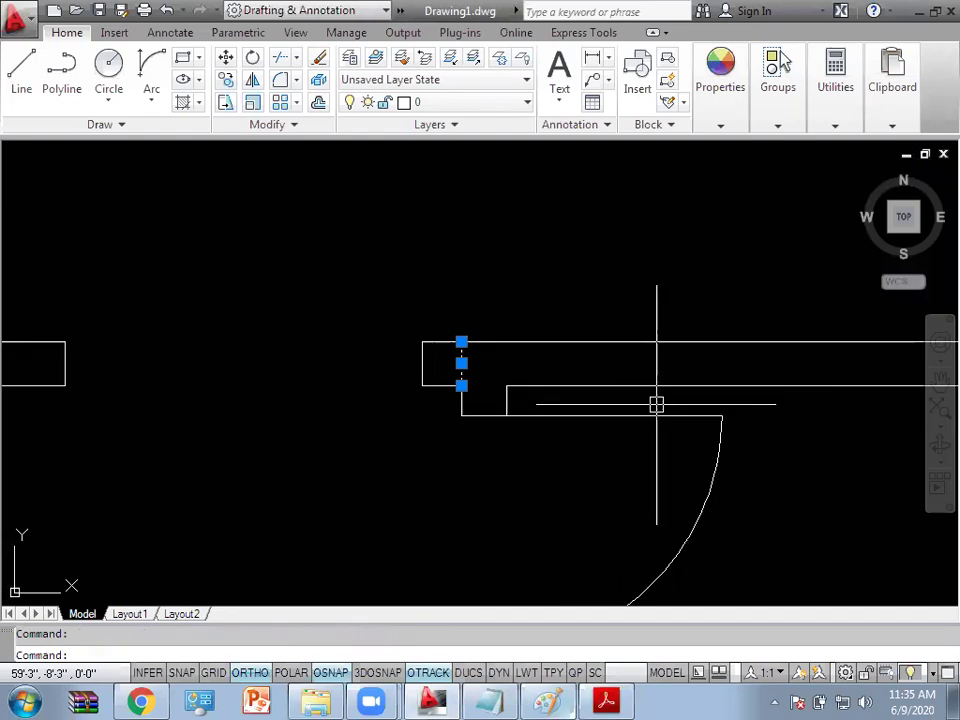
{"action": "key", "text": "Delete"}
{"action": "scroll", "coordinate": [620, 390], "scroll_direction": "down", "scroll_amount": 3}
{"action": "mouse_move", "coordinate": [587, 379]}
{"action": "middle_mouse_down"}
{"action": "mouse_move", "coordinate": [328, 328]}
{"action": "mouse_move", "coordinate": [460, 370]}
{"action": "mouse_move", "coordinate": [540, 370]}
{"action": "middle_mouse_up"}
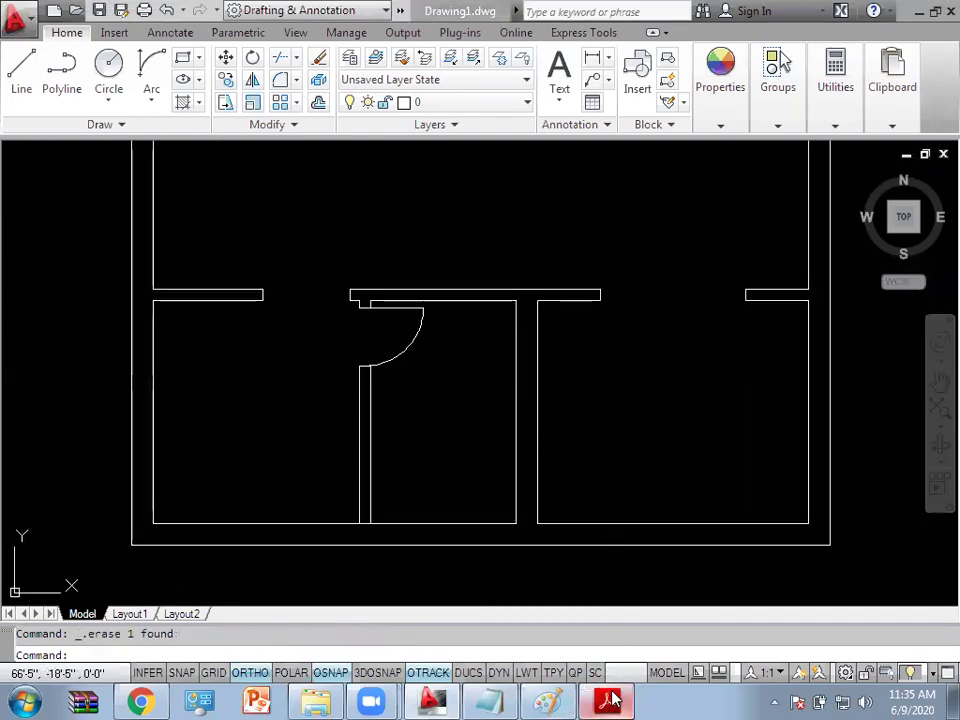
{"action": "left_click", "coordinate": [607, 700]}
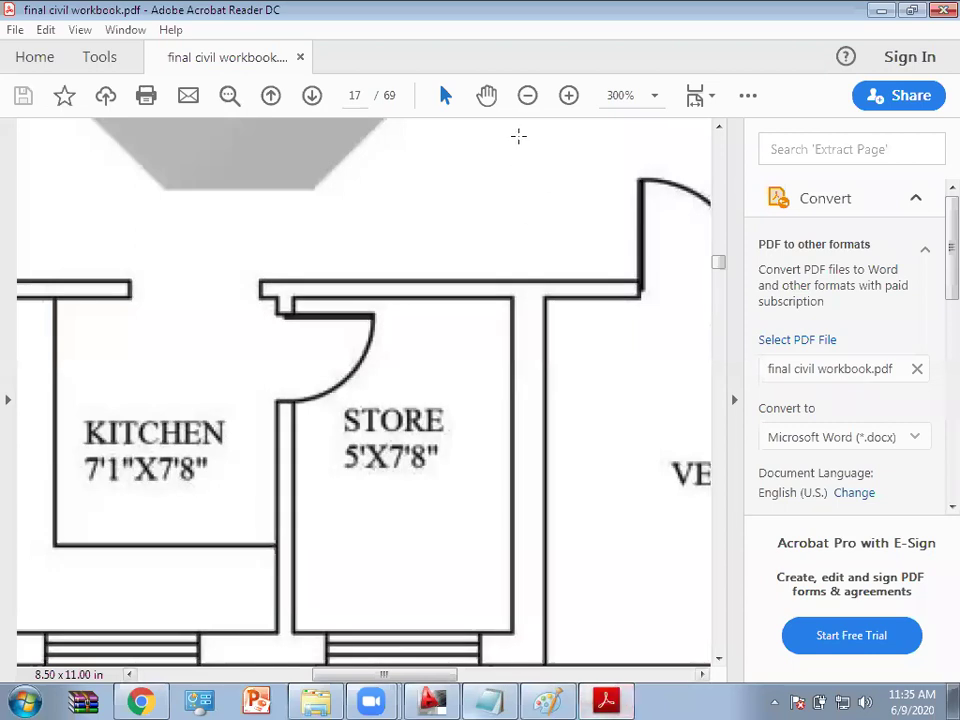
Step: Zoom the reference floor-plan PDF out to 150%
{"action": "left_click", "coordinate": [526, 99]}
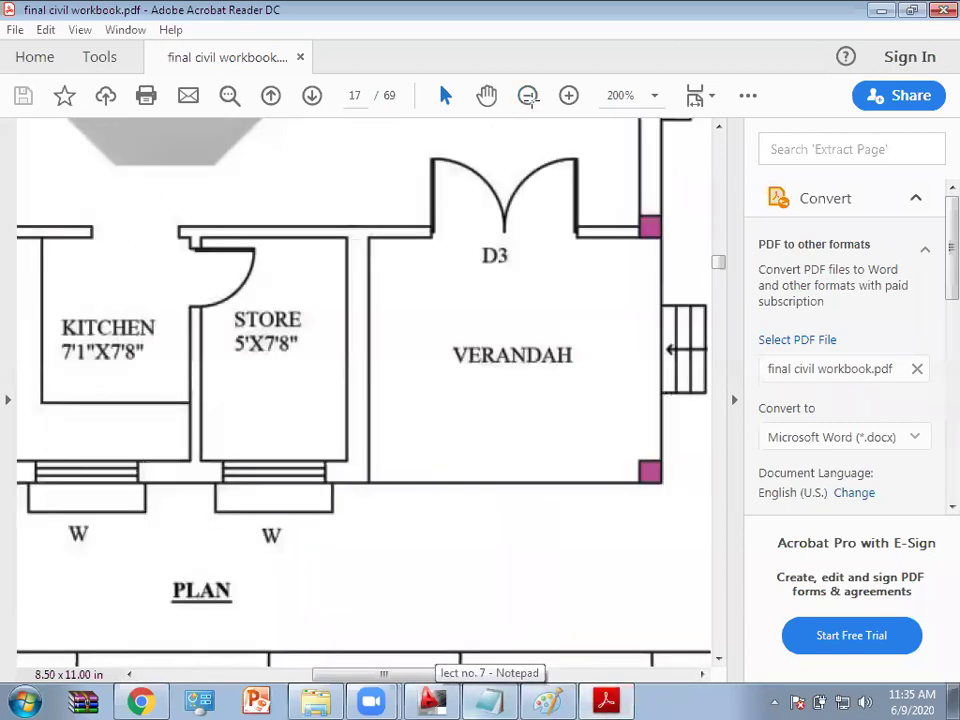
{"action": "left_click", "coordinate": [527, 100]}
{"action": "mouse_move", "coordinate": [546, 676]}
{"action": "left_mouse_down"}
{"action": "mouse_move", "coordinate": [480, 676]}
{"action": "mouse_move", "coordinate": [508, 676]}
{"action": "left_mouse_up"}
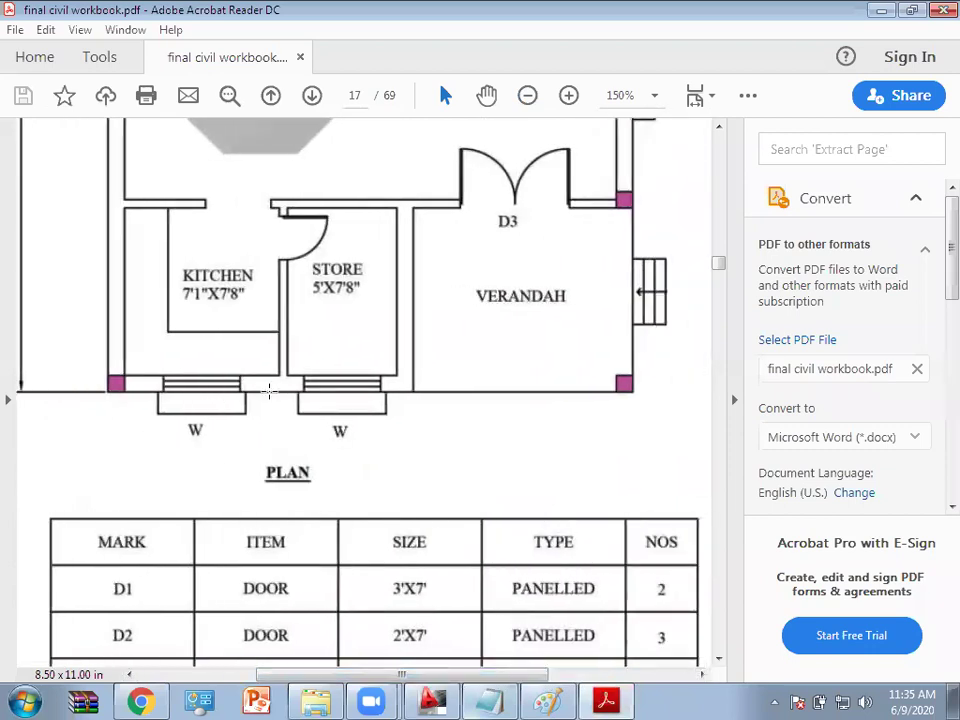
Step: Scroll over the plan, then minimize the PDF to reveal the AutoCAD drawing
{"action": "scroll", "coordinate": [269, 390], "scroll_direction": "up", "scroll_amount": 10}
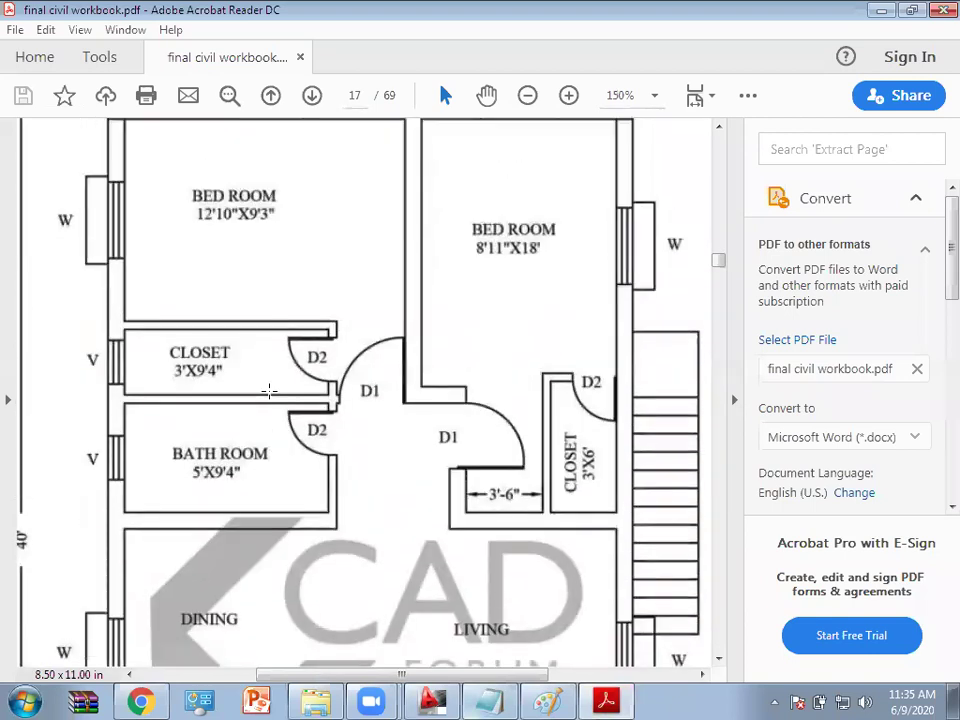
{"action": "scroll", "coordinate": [269, 390], "scroll_direction": "up", "scroll_amount": 3}
{"action": "scroll", "coordinate": [269, 390], "scroll_direction": "down", "scroll_amount": 4}
{"action": "scroll", "coordinate": [315, 302], "scroll_direction": "down", "scroll_amount": 3}
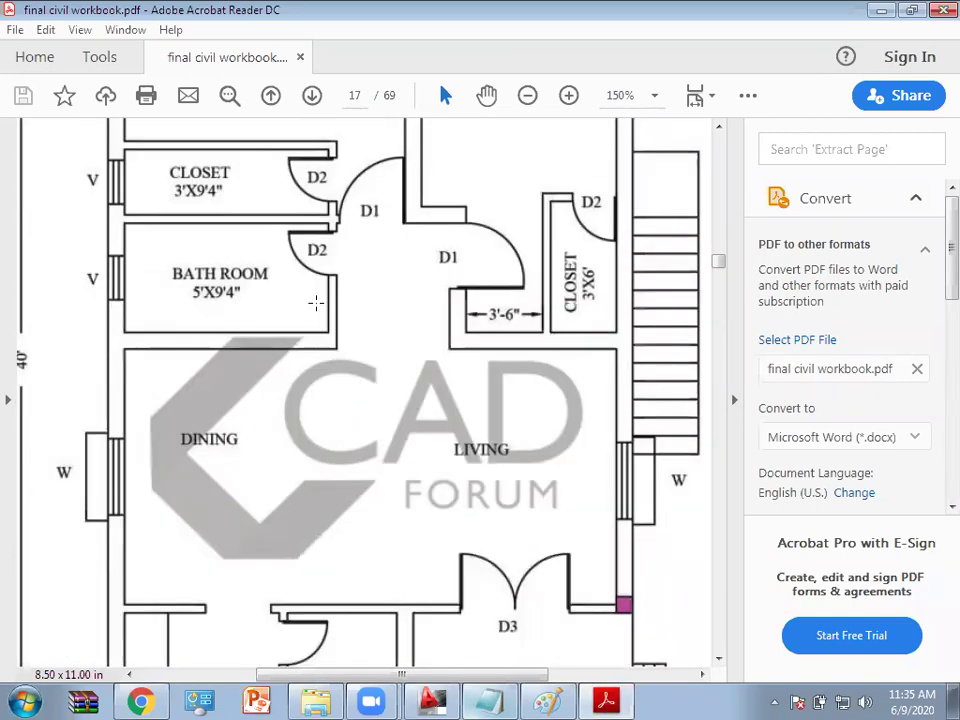
{"action": "scroll", "coordinate": [315, 302], "scroll_direction": "down", "scroll_amount": 2}
{"action": "scroll", "coordinate": [315, 302], "scroll_direction": "up", "scroll_amount": 3}
{"action": "scroll", "coordinate": [315, 302], "scroll_direction": "up", "scroll_amount": 2}
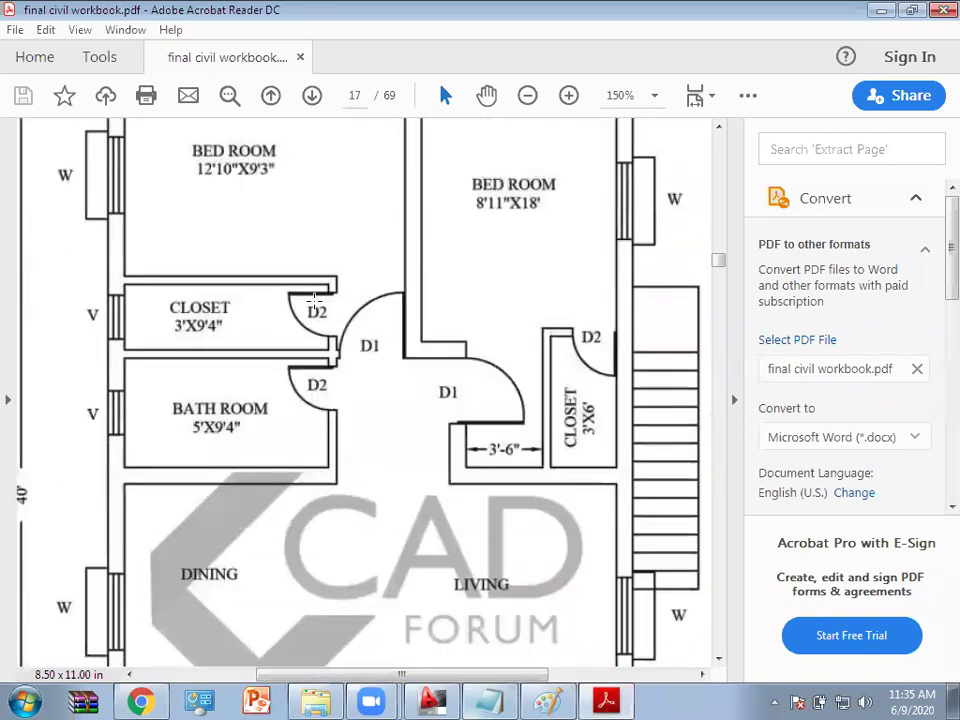
{"action": "scroll", "coordinate": [315, 302], "scroll_direction": "down", "scroll_amount": 1}
{"action": "scroll", "coordinate": [381, 371], "scroll_direction": "down", "scroll_amount": 5}
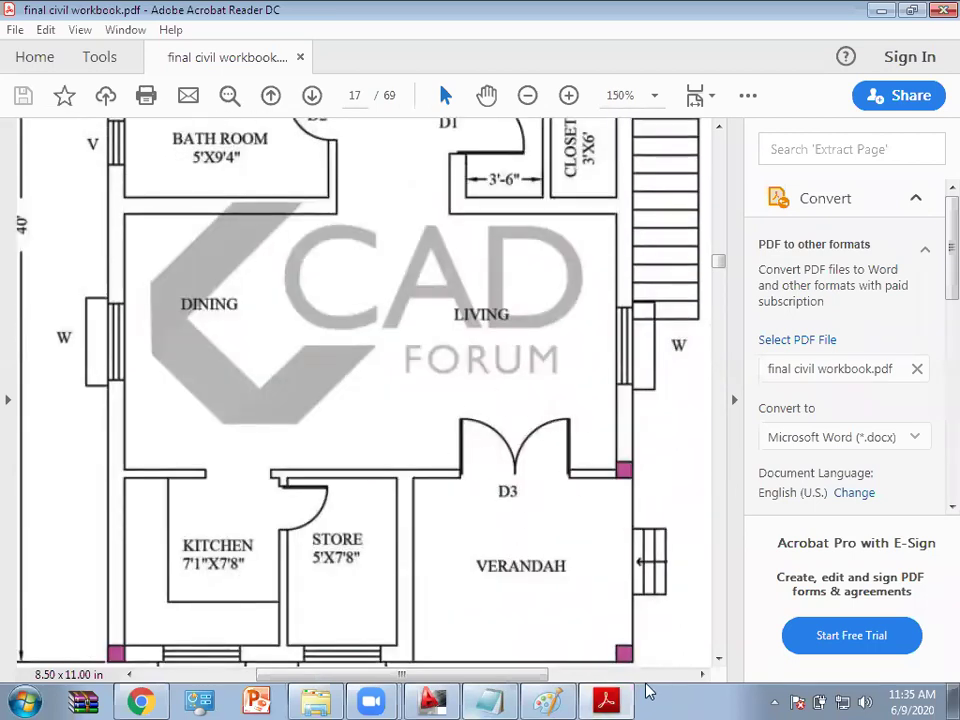
{"action": "left_click", "coordinate": [604, 698]}
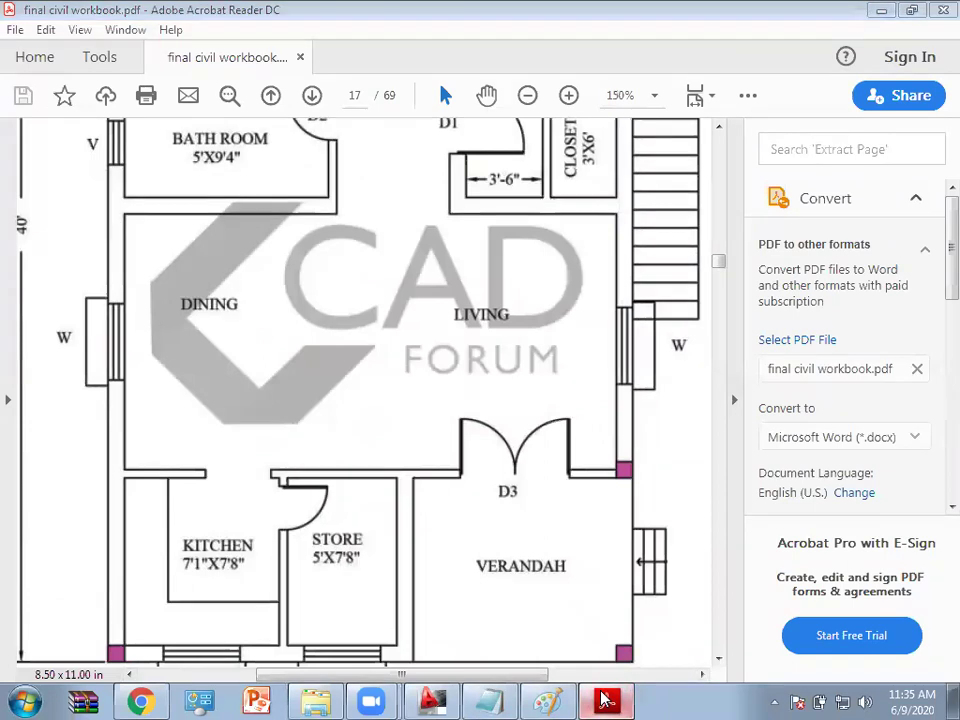
Step: Draw a 2.5' vertical door-leaf line up from the opening's first wall corner
{"action": "type", "text": "l"}
{"action": "key", "text": "Return"}
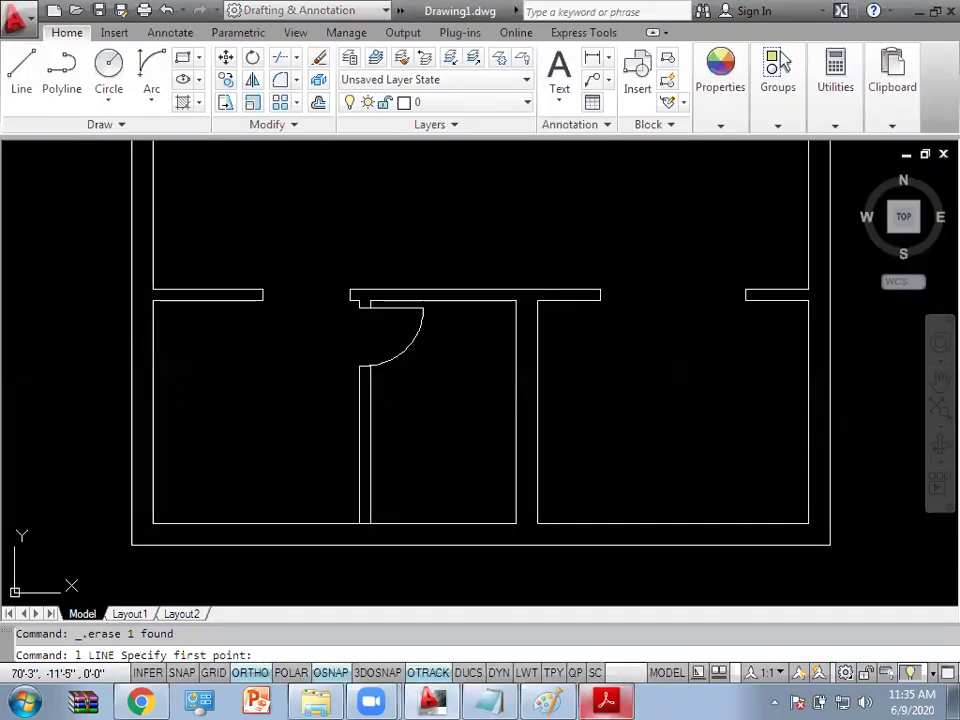
{"action": "scroll", "coordinate": [746, 293], "scroll_direction": "up", "scroll_amount": 2}
{"action": "left_click", "coordinate": [746, 279]}
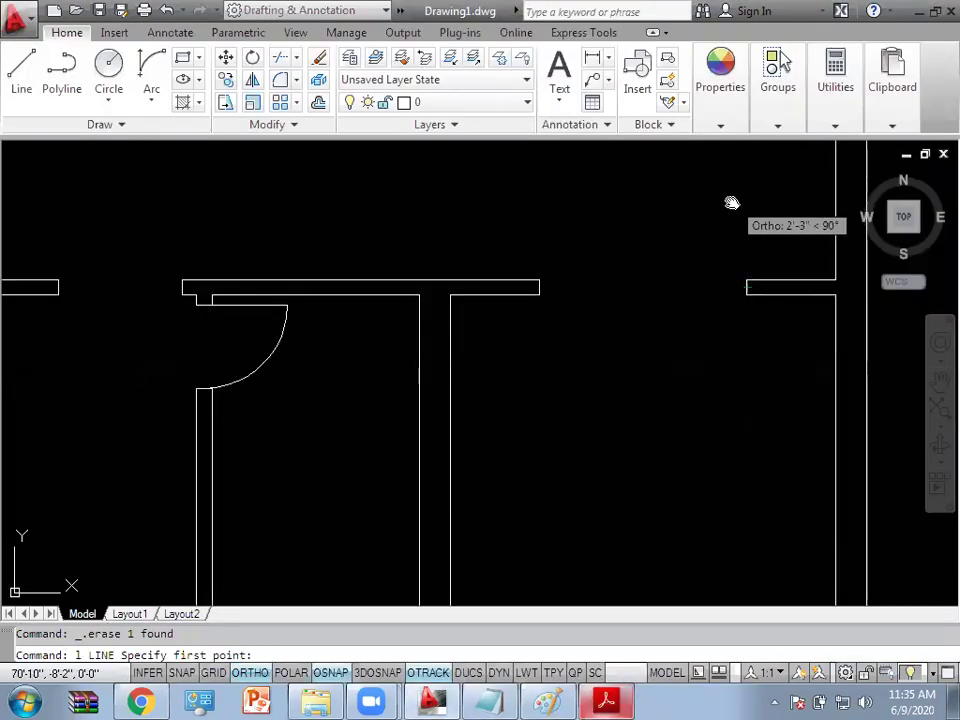
{"action": "middle_click_drag", "start_coordinate": [729, 204], "coordinate": [643, 366]}
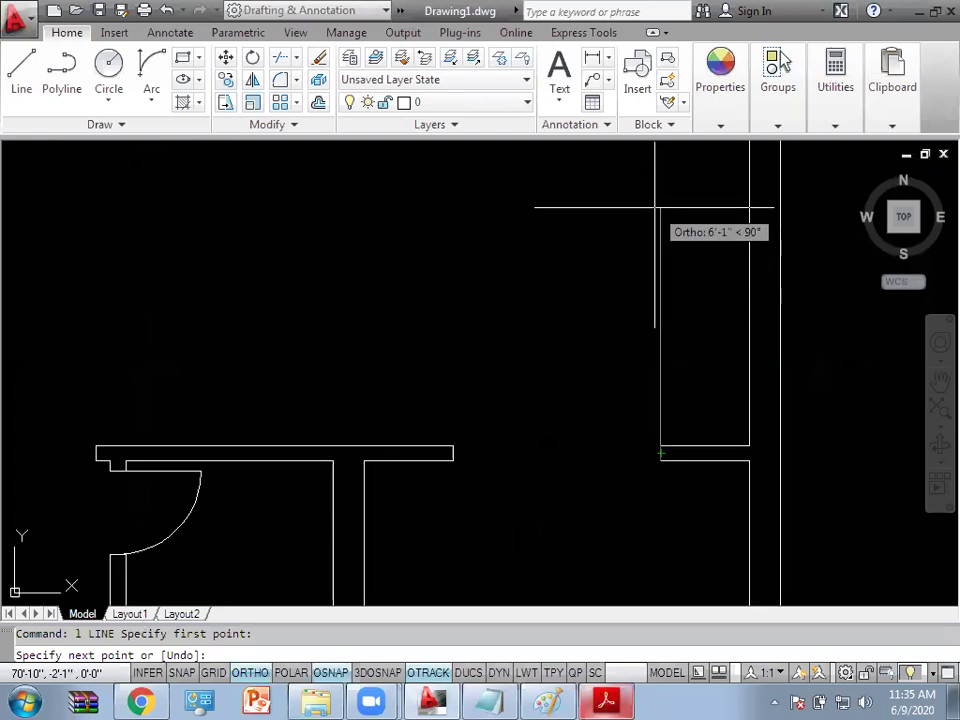
{"action": "type", "text": "2.5'"}
{"action": "key", "text": "Return"}
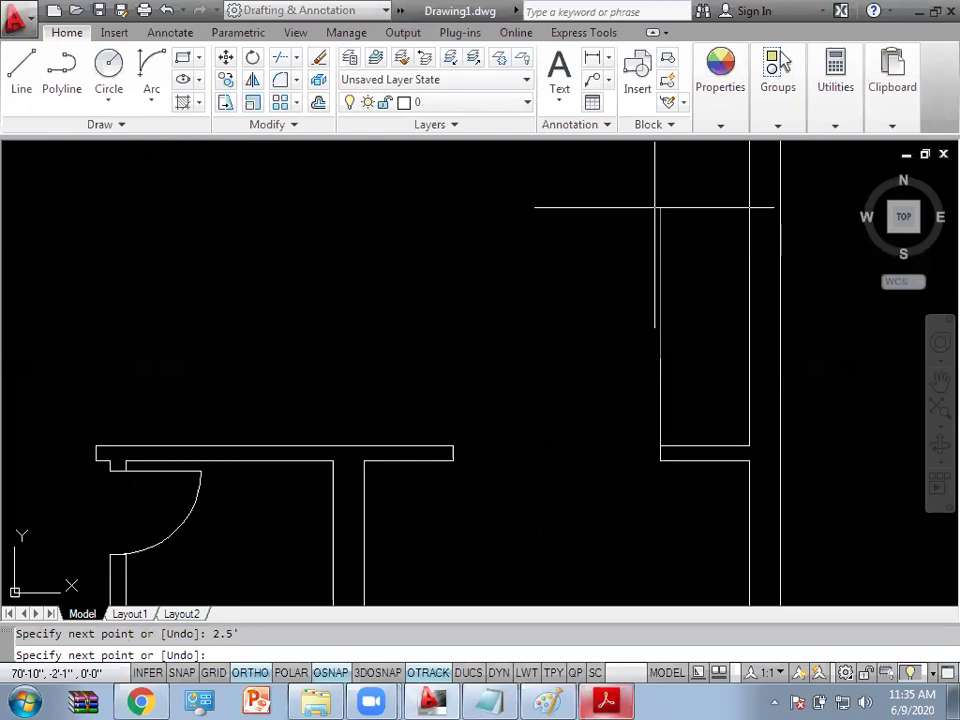
{"action": "key", "text": "Escape"}
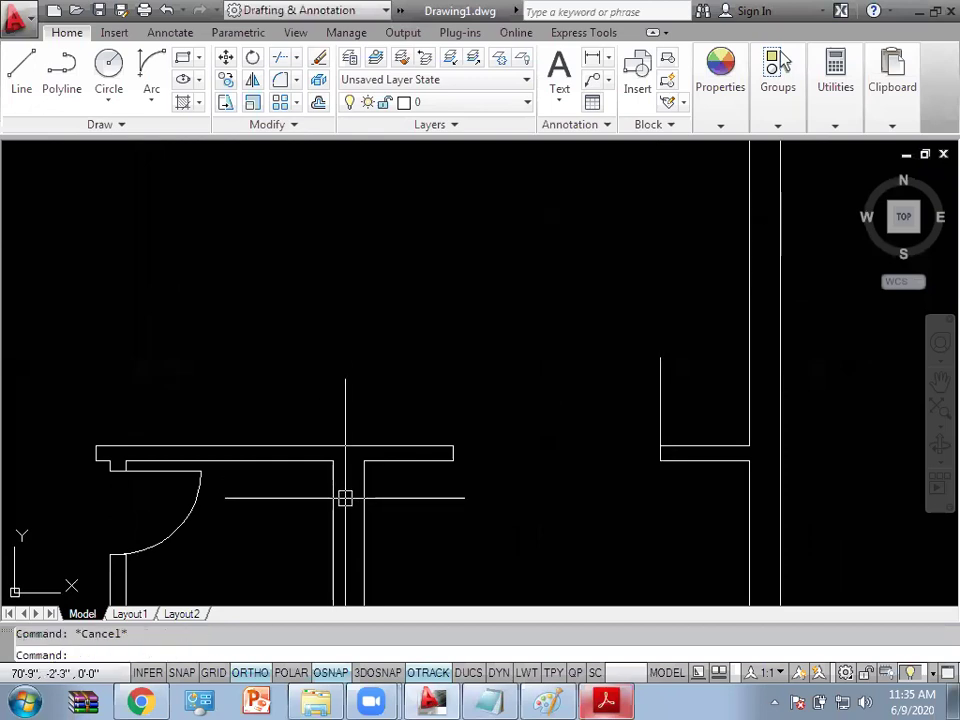
Step: Draw the matching 2.5' vertical line from the opening's other corner and centre the doorway
{"action": "type", "text": " l"}
{"action": "key", "text": "Return"}
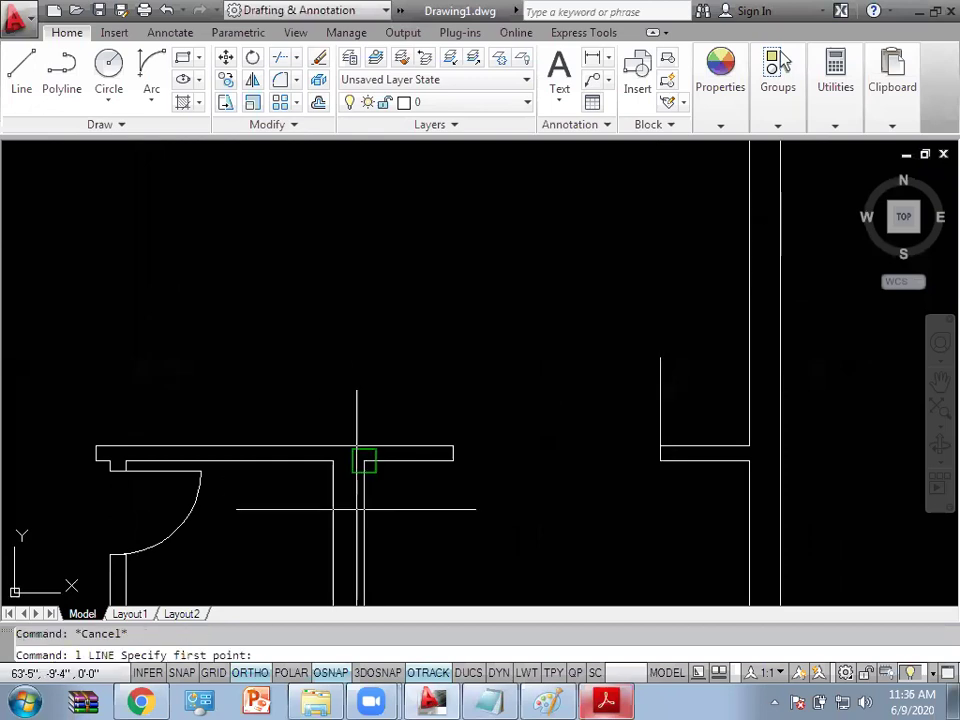
{"action": "scroll", "coordinate": [458, 458], "scroll_direction": "up", "scroll_amount": 5}
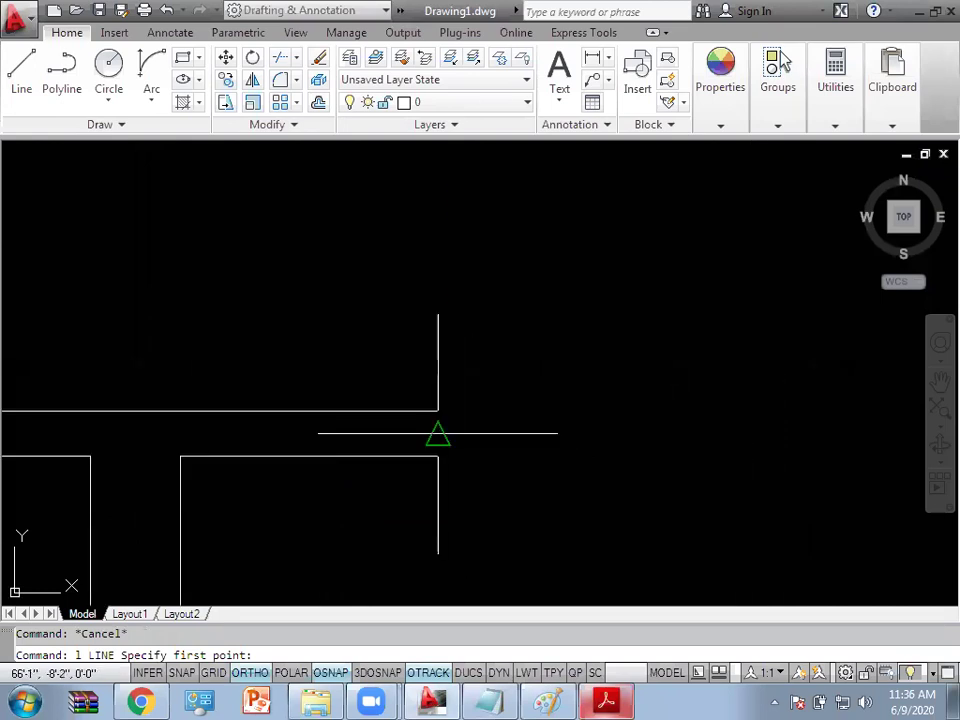
{"action": "left_click", "coordinate": [438, 433]}
{"action": "type", "text": "2.5"}
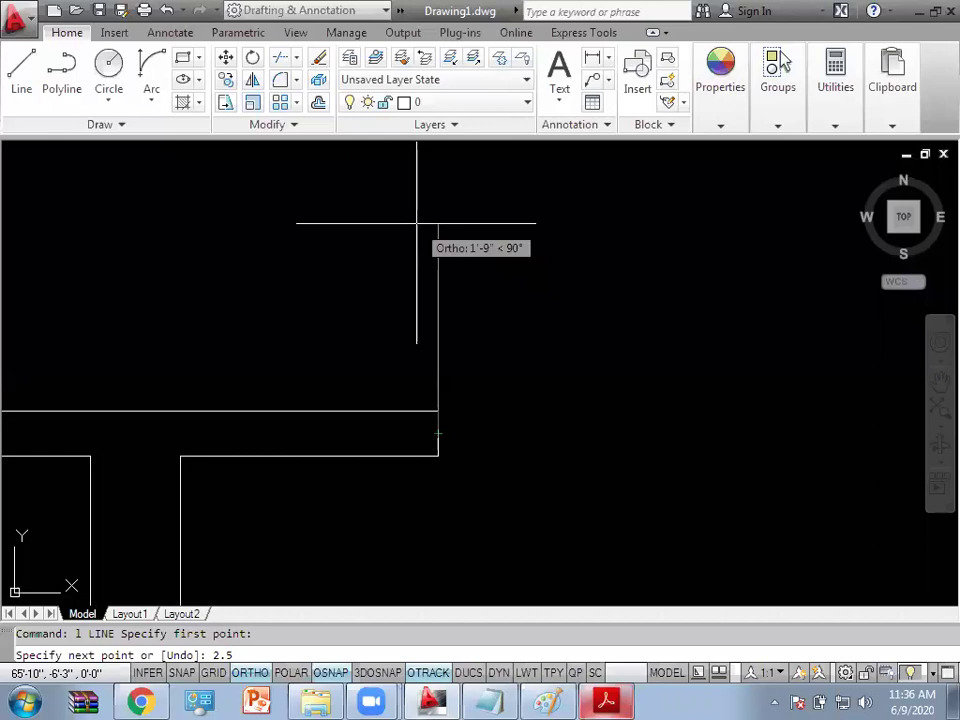
{"action": "type", "text": "'"}
{"action": "key", "text": "Return"}
{"action": "key", "text": "Escape"}
{"action": "scroll", "coordinate": [600, 270], "scroll_direction": "down", "scroll_amount": 5}
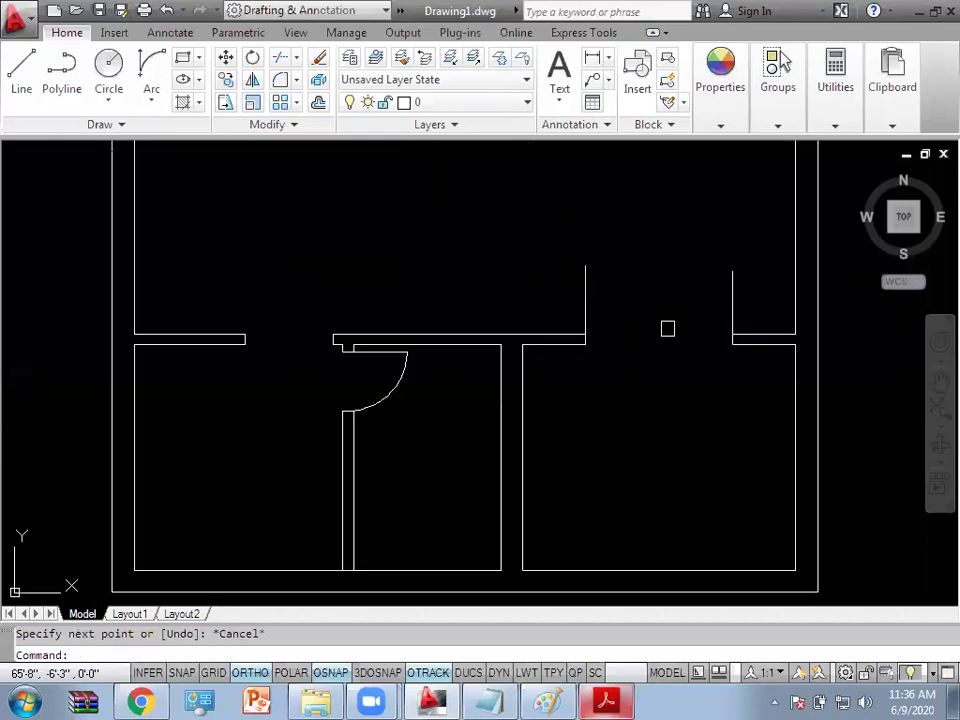
{"action": "scroll", "coordinate": [530, 343], "scroll_direction": "up", "scroll_amount": 2}
{"action": "scroll", "coordinate": [496, 387], "scroll_direction": "up", "scroll_amount": 2}
{"action": "mouse_move", "coordinate": [496, 387]}
{"action": "middle_mouse_down"}
{"action": "mouse_move", "coordinate": [471, 428]}
{"action": "mouse_move", "coordinate": [499, 491]}
{"action": "middle_mouse_up"}
{"action": "scroll", "coordinate": [483, 470], "scroll_direction": "up", "scroll_amount": 2}
Step: Offset the left door-leaf line 2.5' to mark the opening's centre
{"action": "type", "text": "o"}
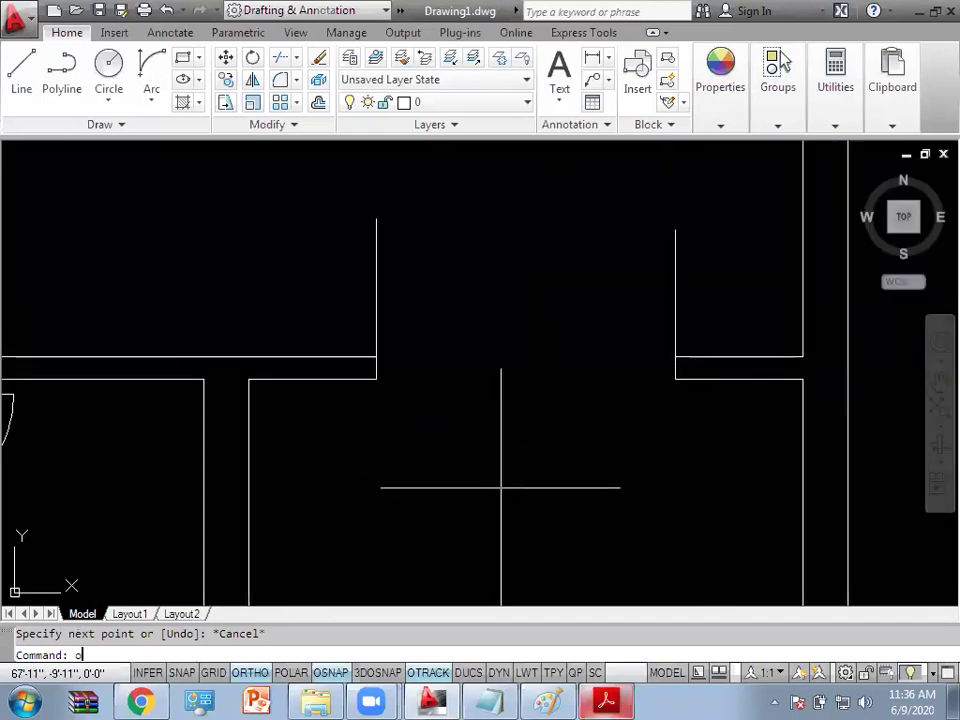
{"action": "key", "text": "Return"}
{"action": "type", "text": "2.5'"}
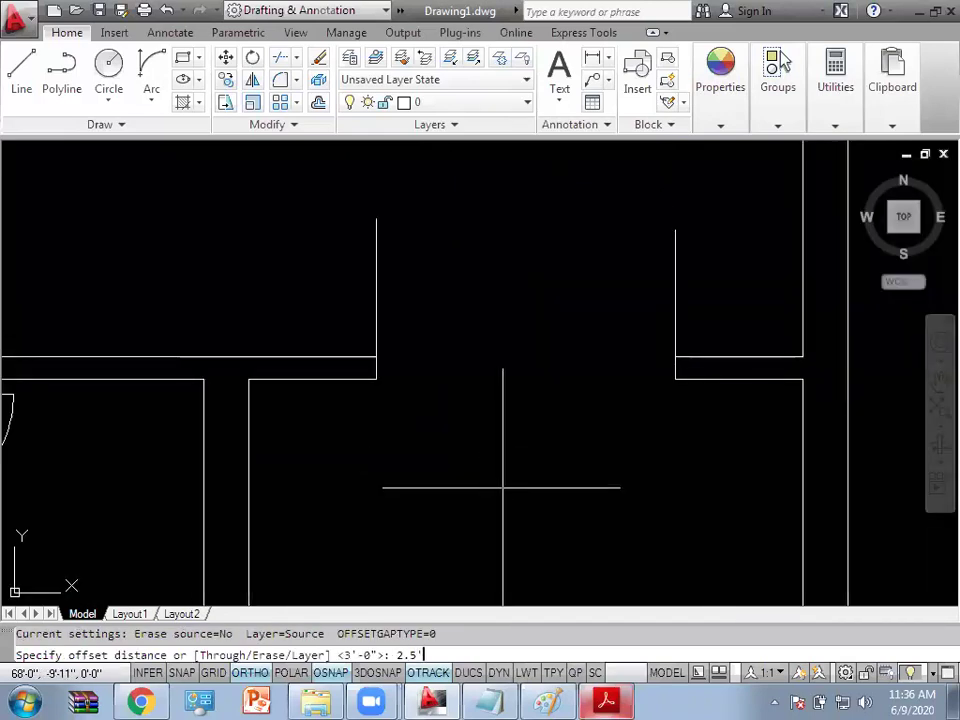
{"action": "key", "text": "Return"}
{"action": "left_click", "coordinate": [675, 300]}
{"action": "left_click", "coordinate": [545, 409]}
{"action": "key", "text": "Escape"}
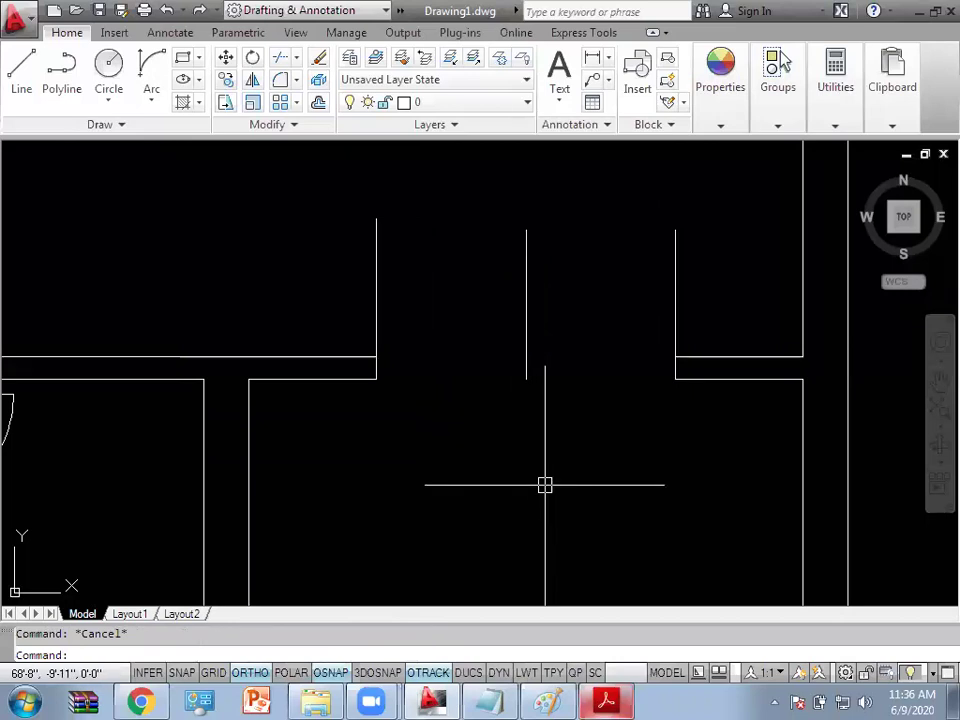
Step: Draw the left leaf's Start-End-Direction swing arc from its top to the centre line
{"action": "left_click", "coordinate": [148, 100]}
{"action": "left_click", "coordinate": [244, 330]}
{"action": "left_click", "coordinate": [526, 379]}
{"action": "left_click", "coordinate": [402, 182]}
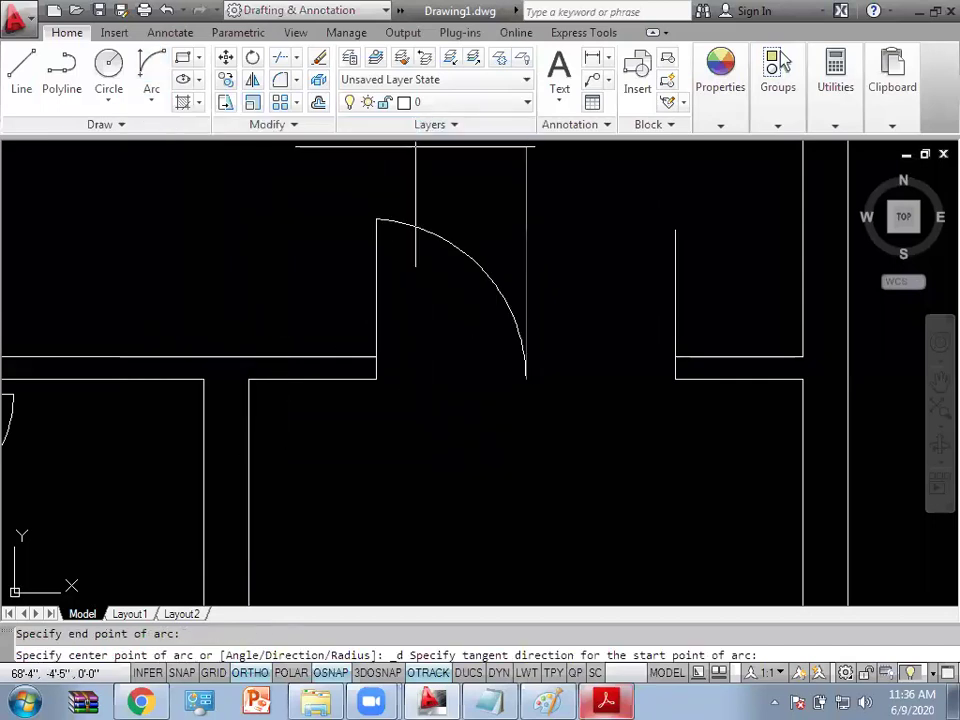
{"action": "left_click", "coordinate": [418, 149]}
{"action": "middle_click_drag", "start_coordinate": [545, 336], "coordinate": [495, 373]}
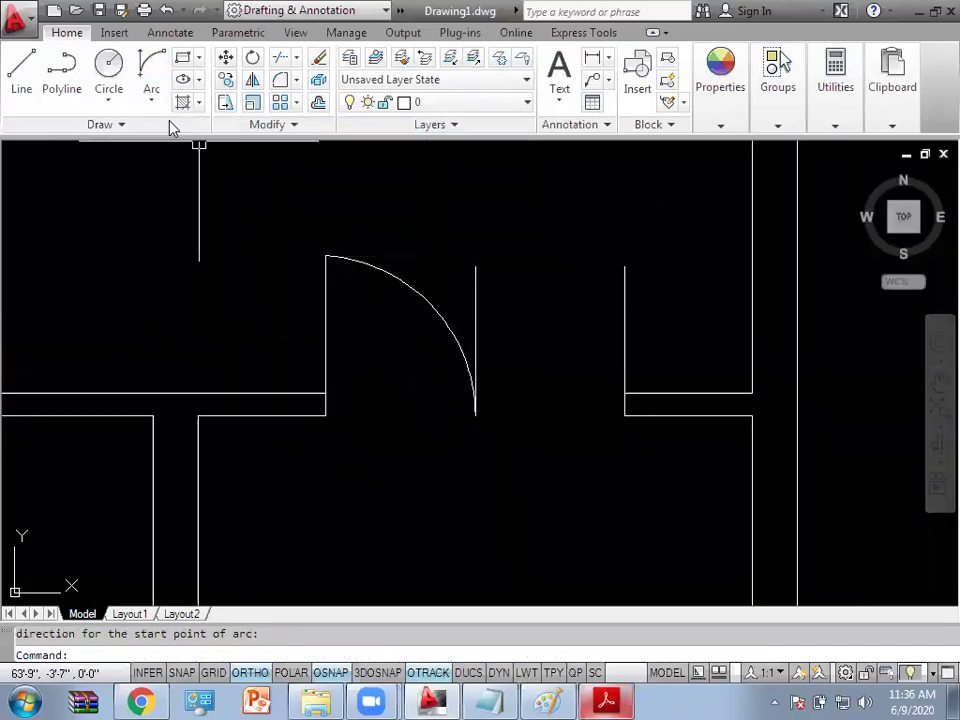
Step: Draw the right swing arc from the centre line to the right leaf's top
{"action": "left_click", "coordinate": [151, 99]}
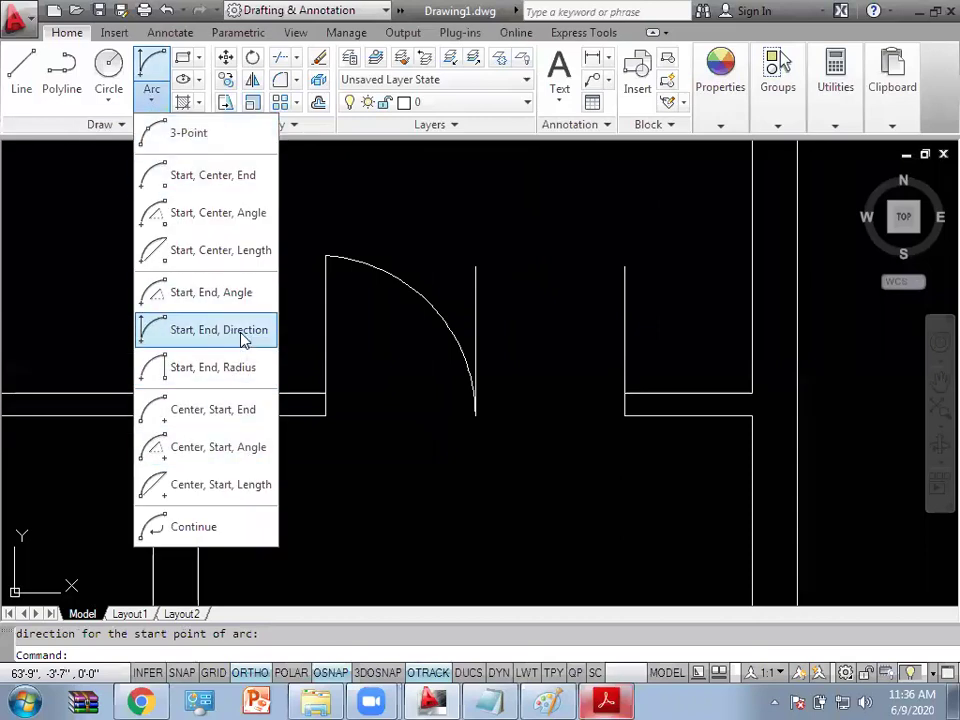
{"action": "left_click", "coordinate": [243, 340]}
{"action": "left_click", "coordinate": [476, 414]}
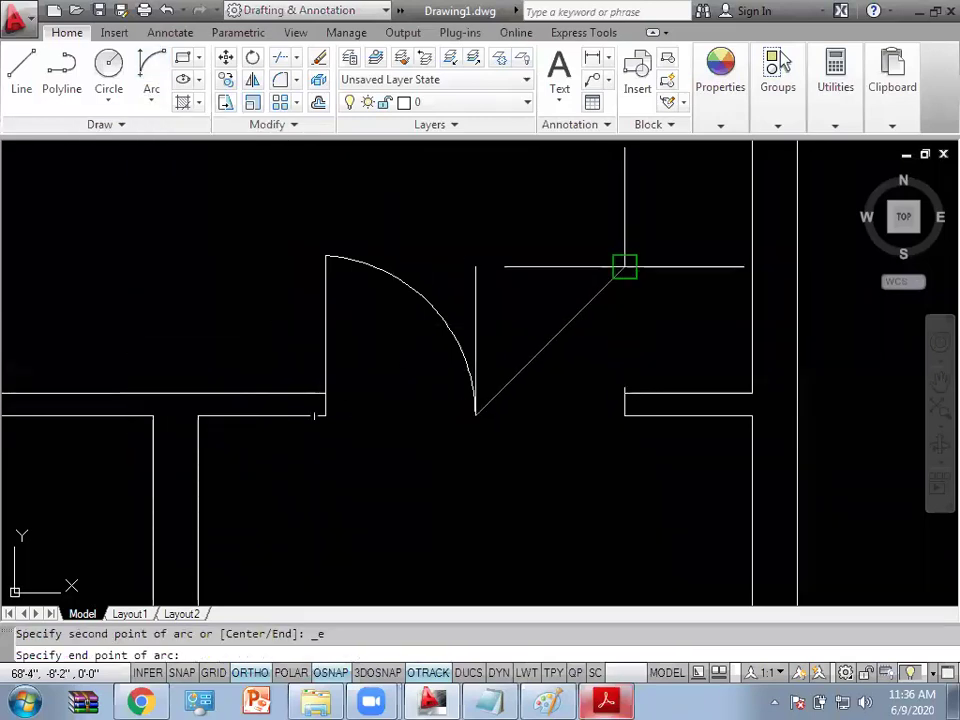
{"action": "left_click", "coordinate": [624, 266]}
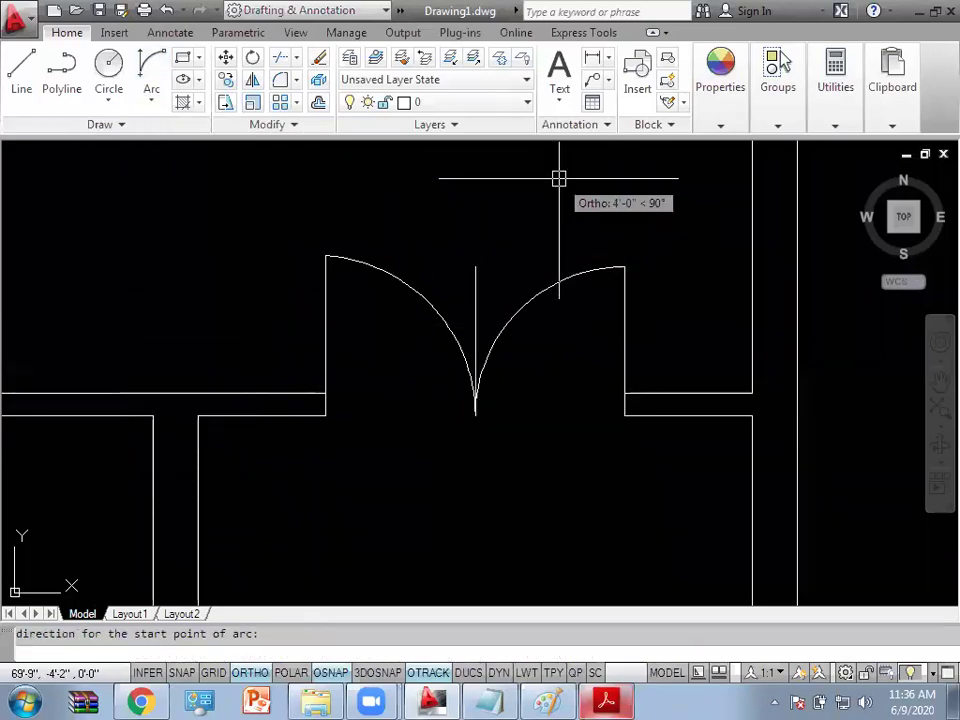
{"action": "left_click", "coordinate": [728, 387]}
{"action": "scroll", "coordinate": [514, 400], "scroll_direction": "down", "scroll_amount": 3}
{"action": "scroll", "coordinate": [553, 499], "scroll_direction": "down", "scroll_amount": 2}
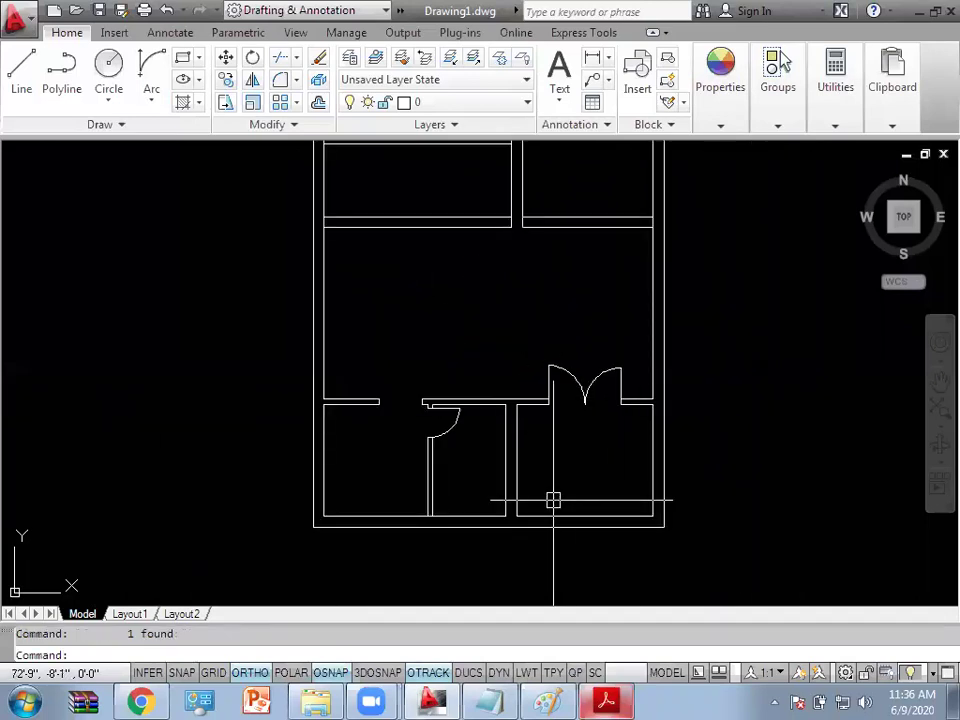
{"action": "left_click", "coordinate": [606, 701]}
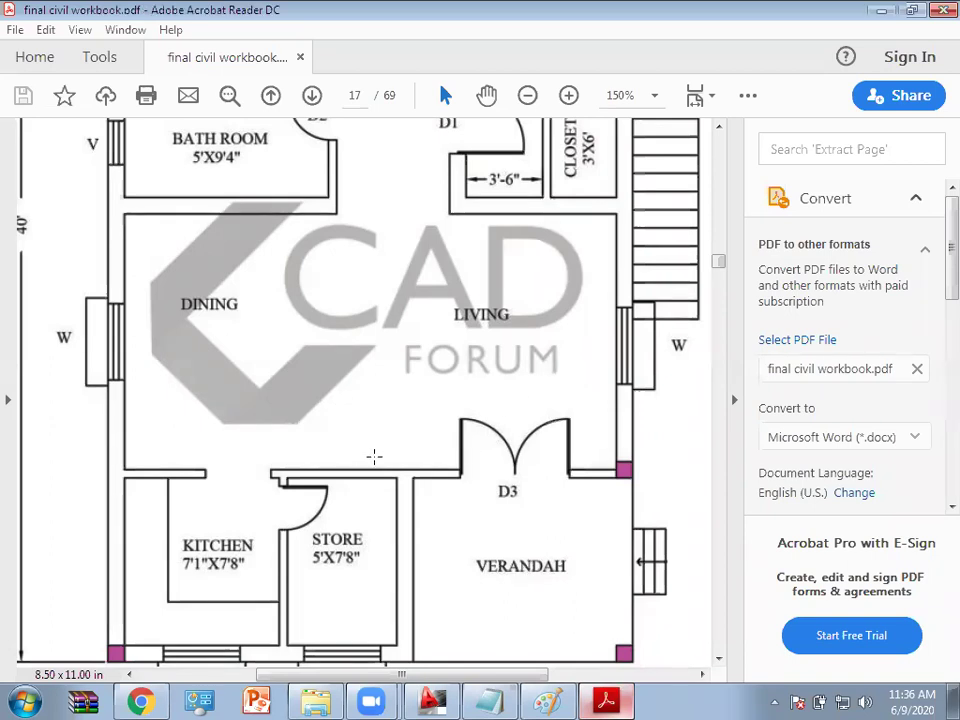
Step: Scroll the PDF down to view the kitchen, store and bottom windows
{"action": "scroll", "coordinate": [374, 456], "scroll_direction": "down", "scroll_amount": 1}
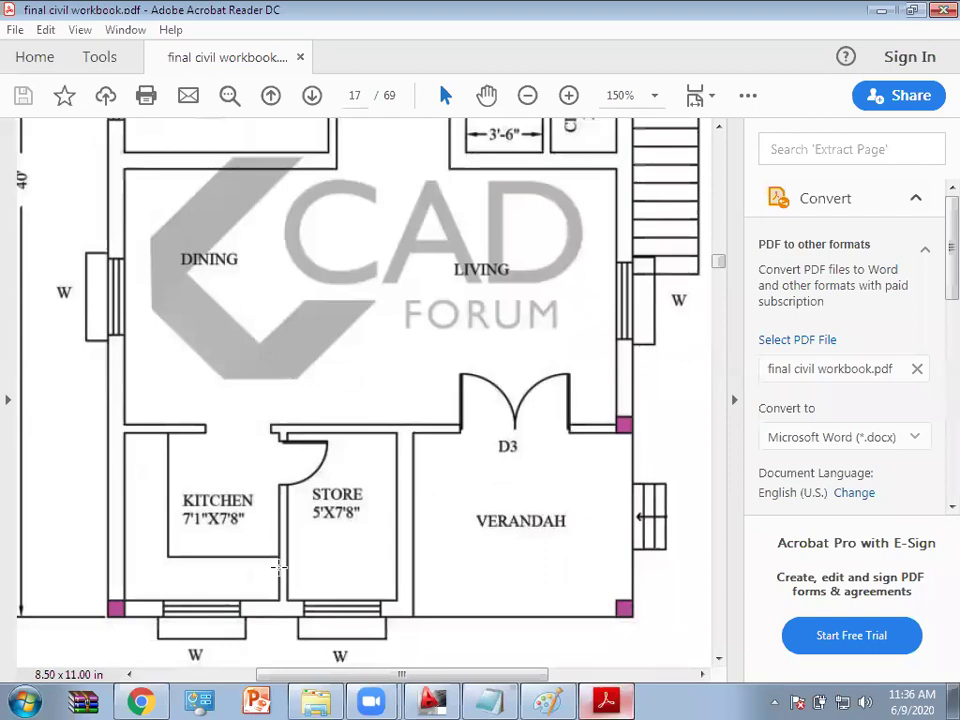
Step: Back in AutoCAD, offset the bottom wall and the kitchen's left wall 2' inward
{"action": "left_click", "coordinate": [433, 700]}
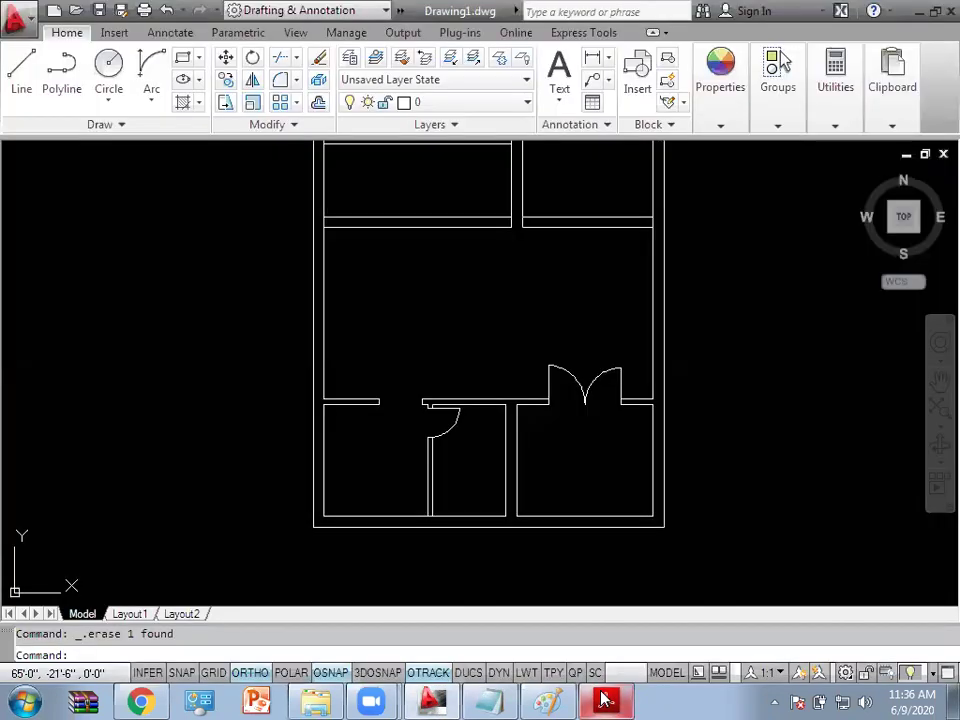
{"action": "middle_click_drag", "start_coordinate": [401, 504], "coordinate": [414, 462]}
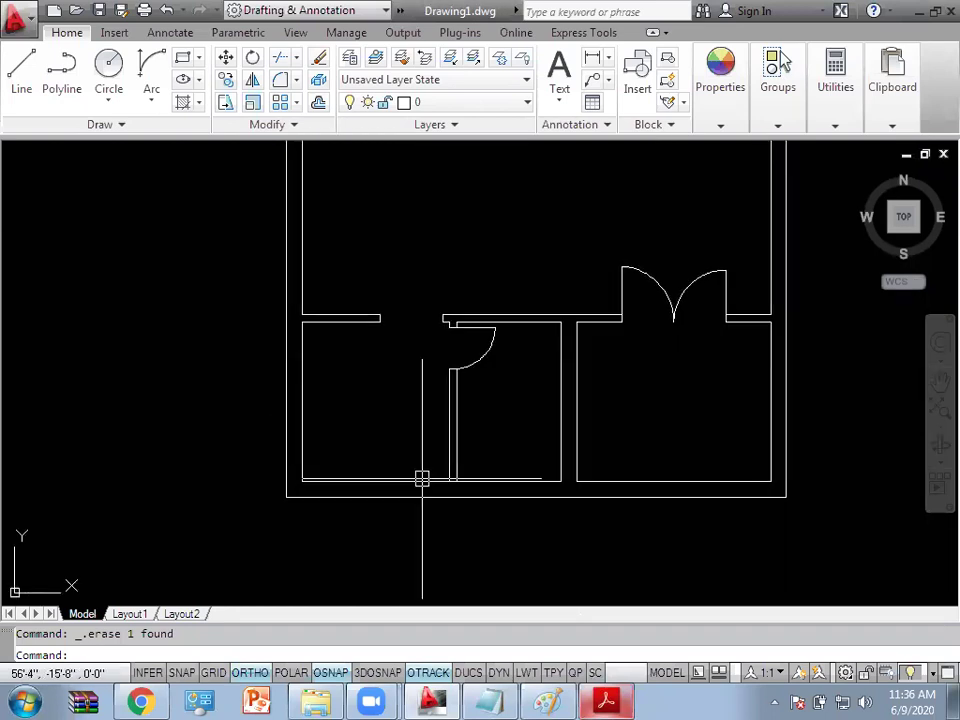
{"action": "type", "text": "2"}
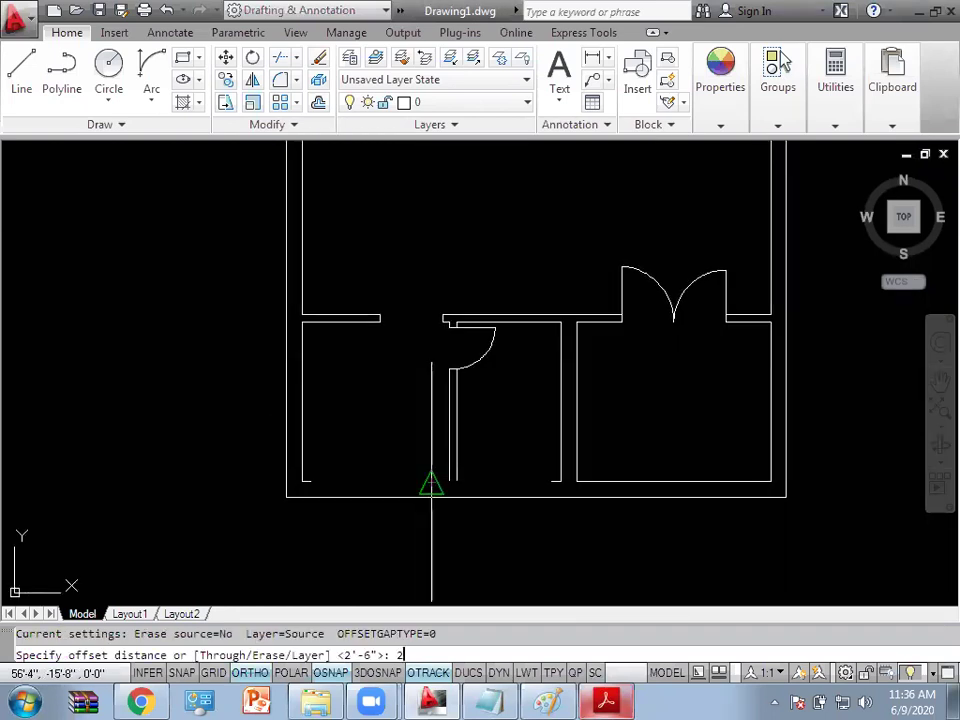
{"action": "type", "text": "'"}
{"action": "key", "text": "Return"}
{"action": "left_click", "coordinate": [413, 478]}
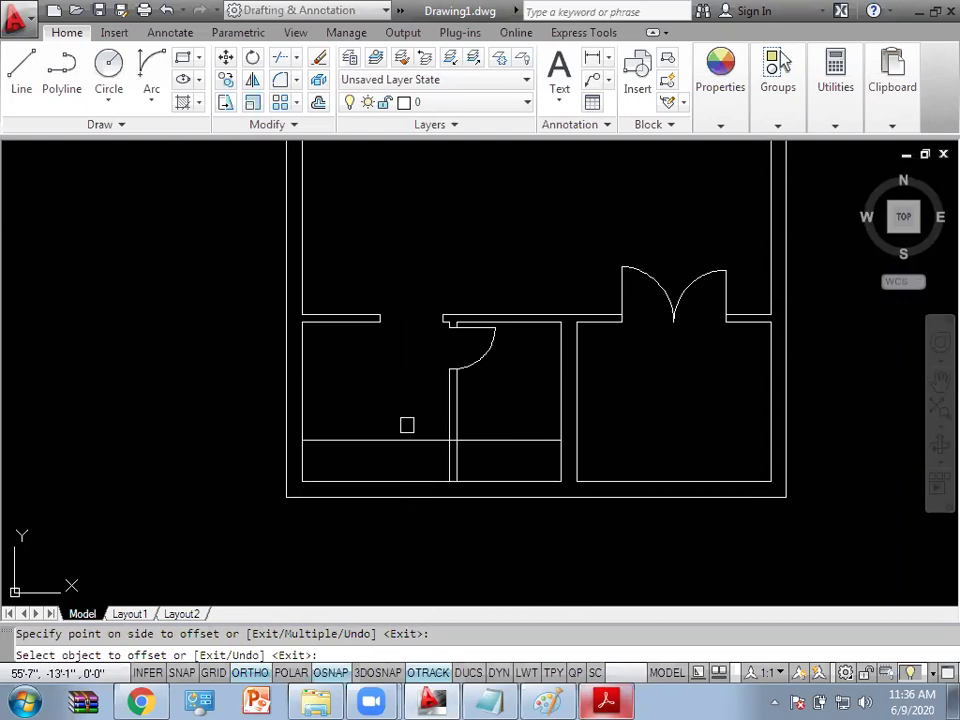
{"action": "left_click", "coordinate": [299, 341]}
{"action": "left_click", "coordinate": [368, 368]}
{"action": "key", "text": "Escape"}
Step: Trim the new horizontal line's part inside the store, undoing a wrong trim
{"action": "type", "text": "tr"}
{"action": "key", "text": "Return"}
{"action": "key", "text": "Return"}
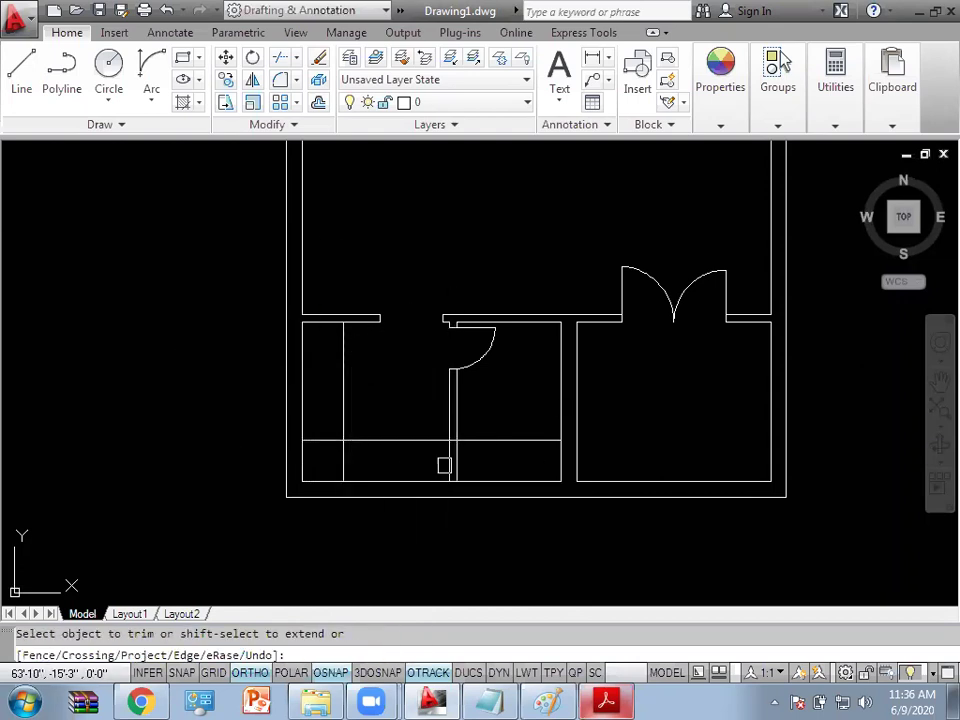
{"action": "key", "text": "Escape"}
{"action": "key", "text": "Return"}
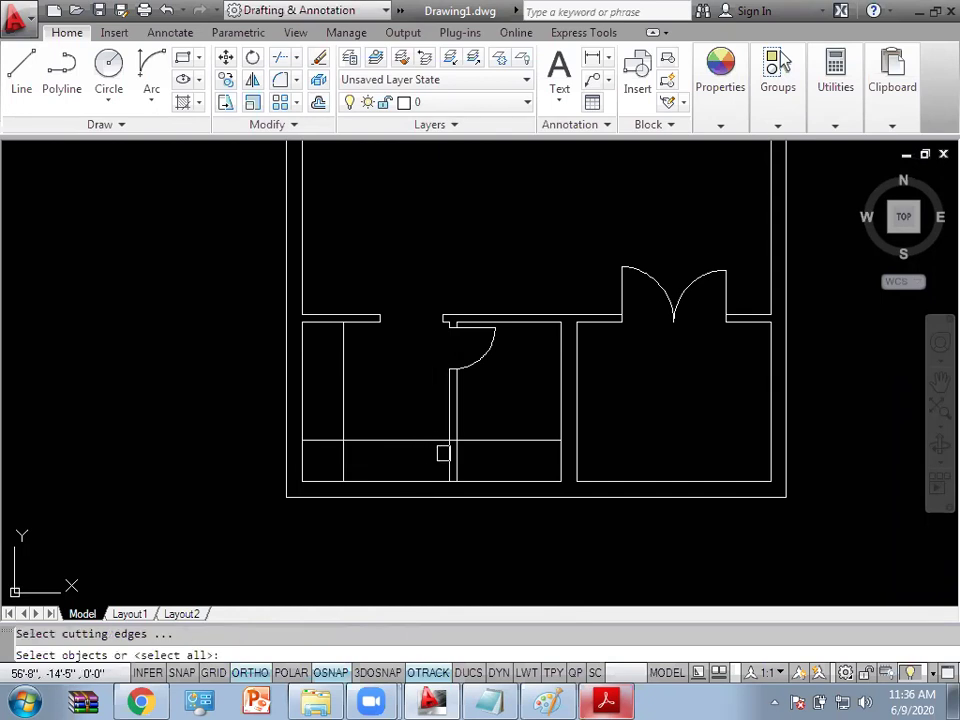
{"action": "key", "text": "Return"}
{"action": "left_click", "coordinate": [392, 441]}
{"action": "type", "text": "u"}
{"action": "key", "text": "Return"}
{"action": "left_click", "coordinate": [522, 441]}
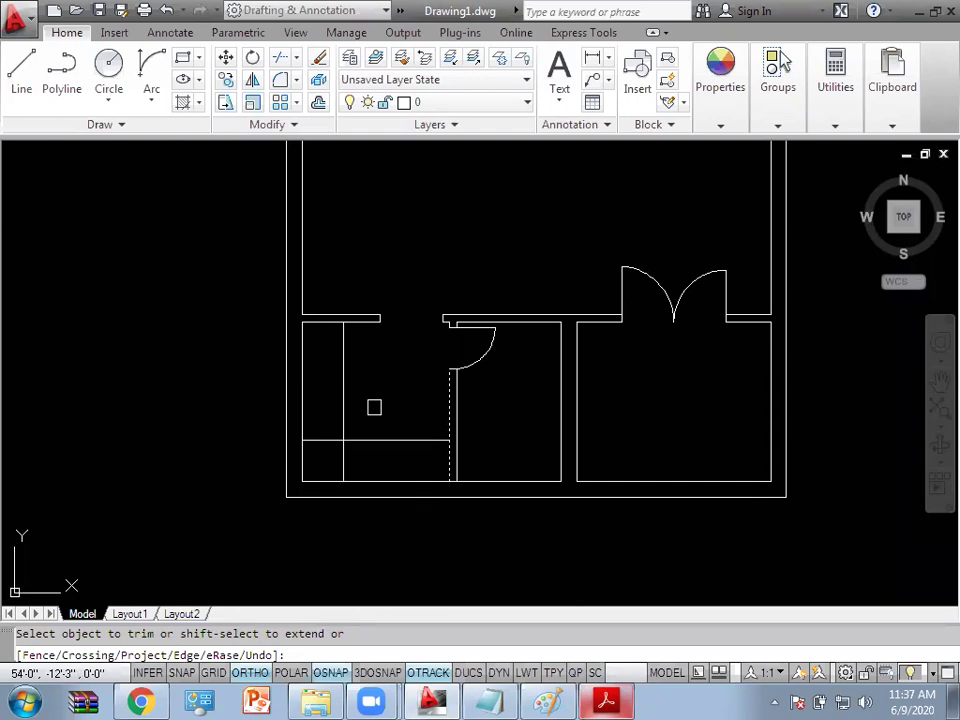
{"action": "key", "text": "Escape"}
Step: Trim the new vertical line below the horizontal one to form a corner
{"action": "type", "text": "tr"}
{"action": "key", "text": "Return"}
{"action": "key", "text": "Return"}
{"action": "left_click", "coordinate": [342, 460]}
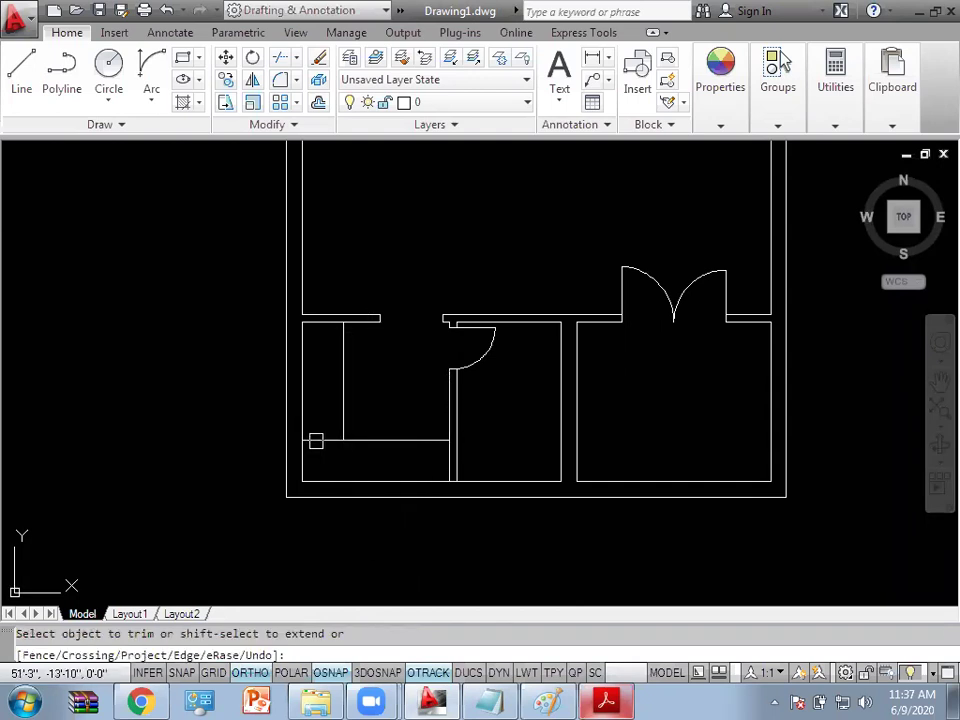
{"action": "key", "text": "Escape"}
{"action": "middle_click_drag", "start_coordinate": [386, 406], "coordinate": [345, 392]}
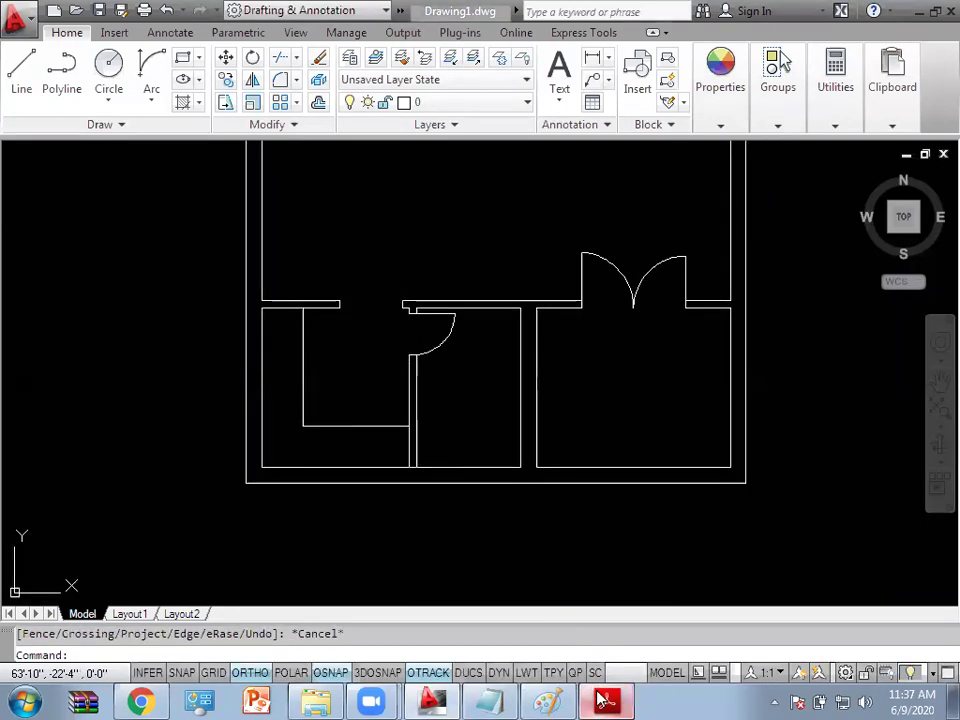
{"action": "left_click", "coordinate": [604, 700]}
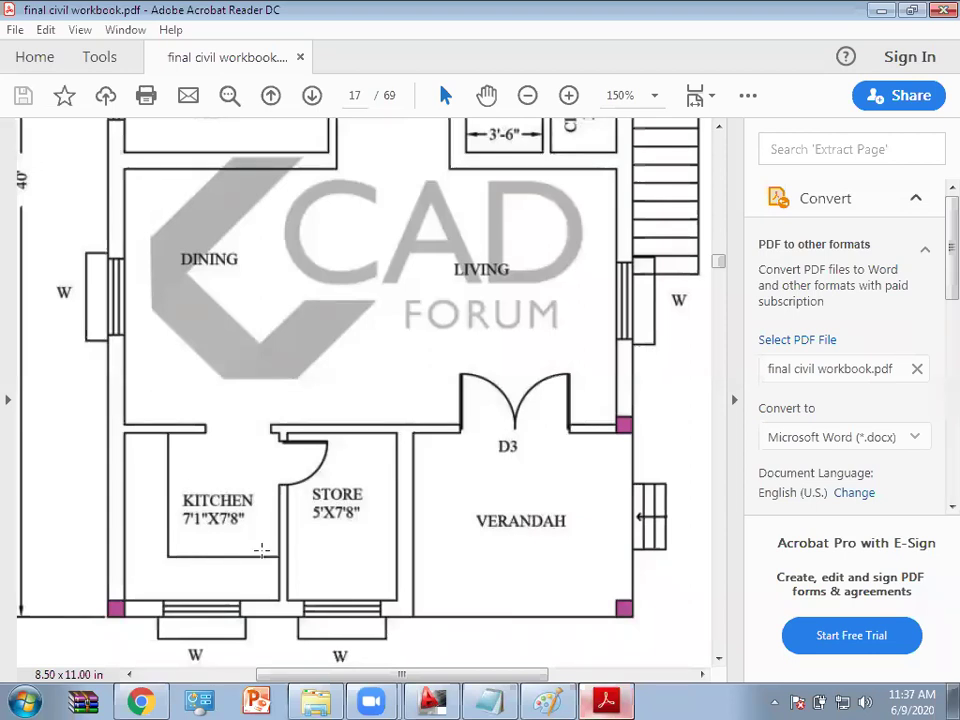
Step: Scroll down the PDF plan and inspect the window area
{"action": "scroll", "coordinate": [268, 519], "scroll_direction": "down", "scroll_amount": 3}
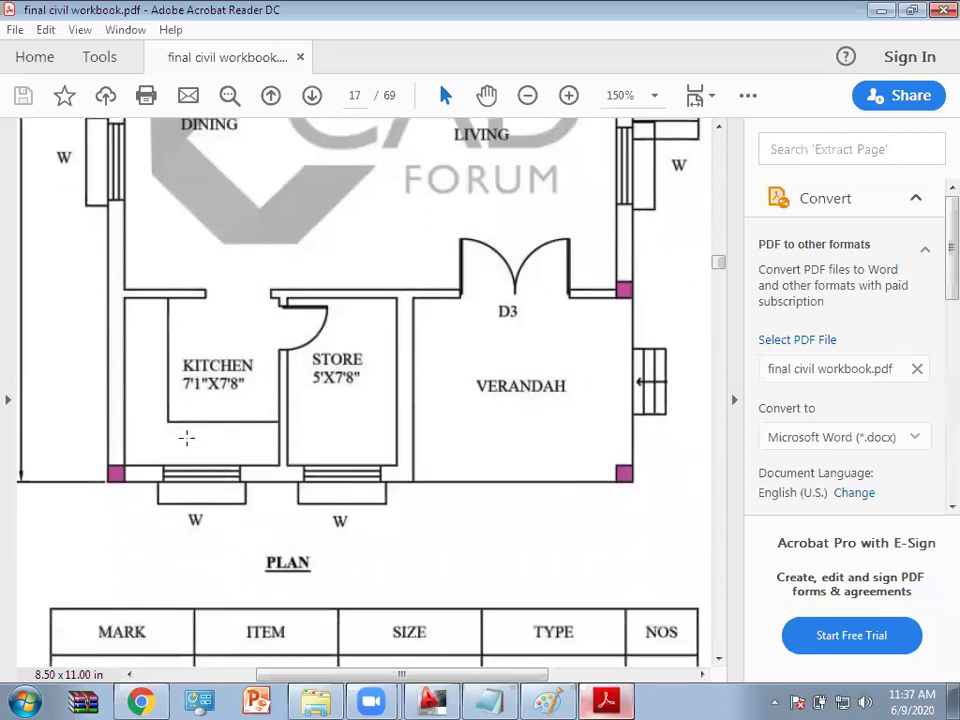
{"action": "scroll", "coordinate": [194, 443], "scroll_direction": "up", "scroll_amount": 2}
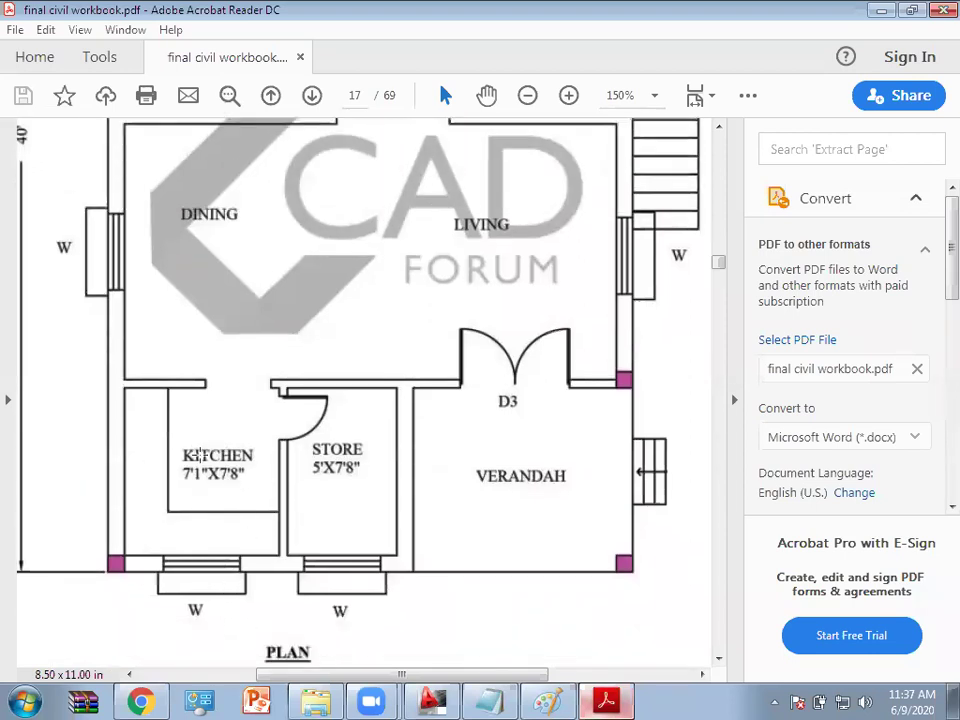
{"action": "scroll", "coordinate": [199, 455], "scroll_direction": "down", "scroll_amount": 3}
{"action": "scroll", "coordinate": [188, 387], "scroll_direction": "down", "scroll_amount": 2}
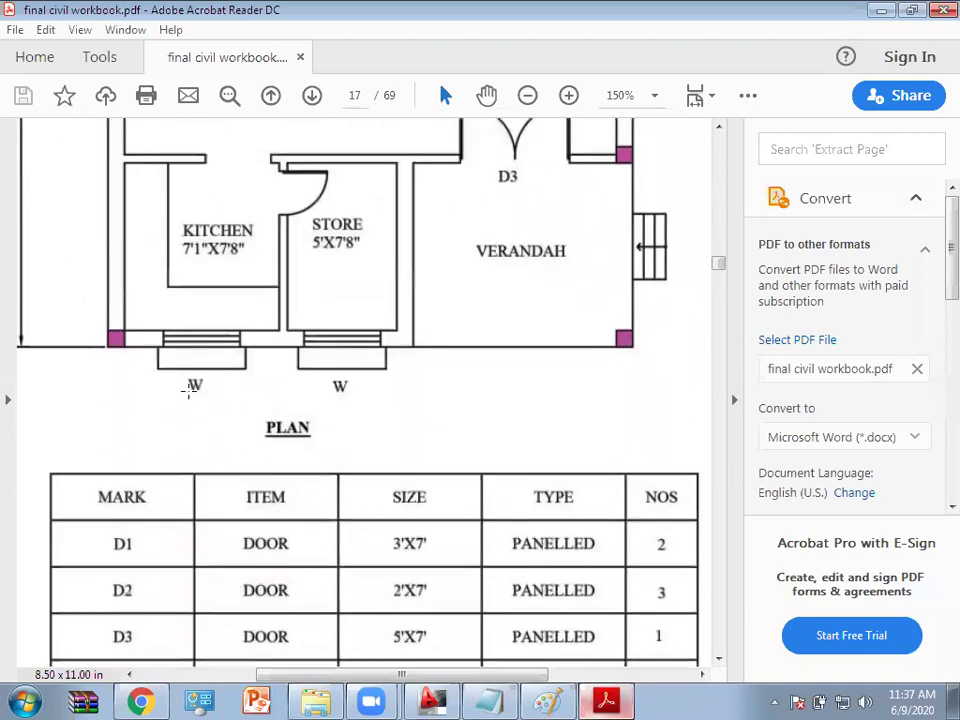
{"action": "scroll", "coordinate": [190, 390], "scroll_direction": "up", "scroll_amount": 4}
{"action": "scroll", "coordinate": [305, 463], "scroll_direction": "down", "scroll_amount": 3}
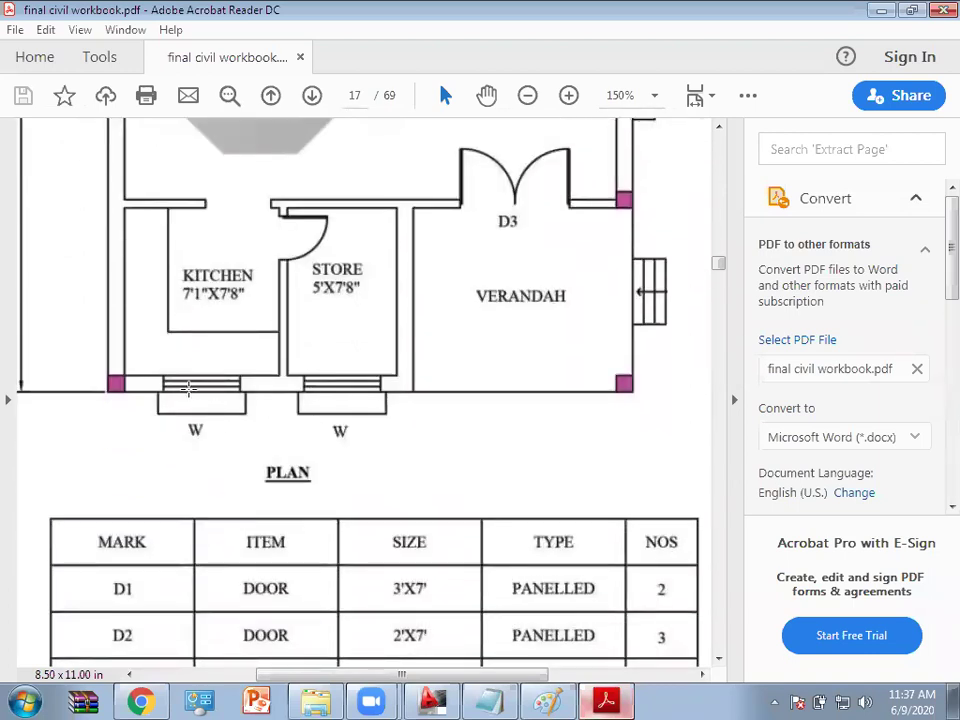
{"action": "left_click_drag", "start_coordinate": [188, 390], "coordinate": [250, 468]}
{"action": "left_click", "coordinate": [204, 439]}
Step: Highlight the 3'6" window size in the schedule and the kitchen window on the plan
{"action": "scroll", "coordinate": [293, 447], "scroll_direction": "down", "scroll_amount": 2}
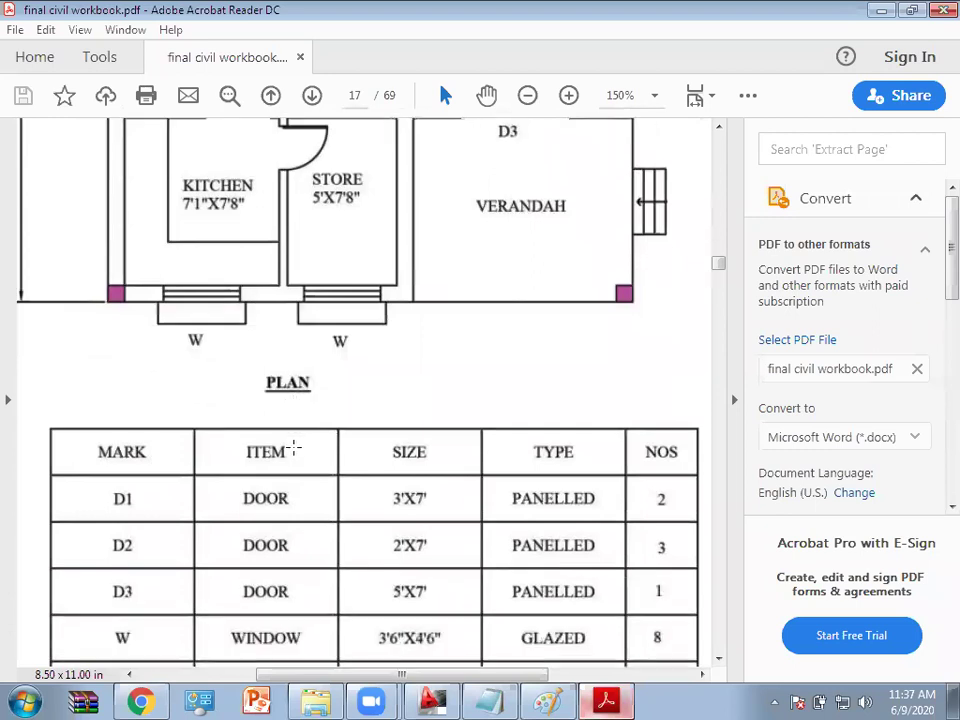
{"action": "scroll", "coordinate": [293, 447], "scroll_direction": "down", "scroll_amount": 2}
{"action": "scroll", "coordinate": [370, 507], "scroll_direction": "down", "scroll_amount": 1}
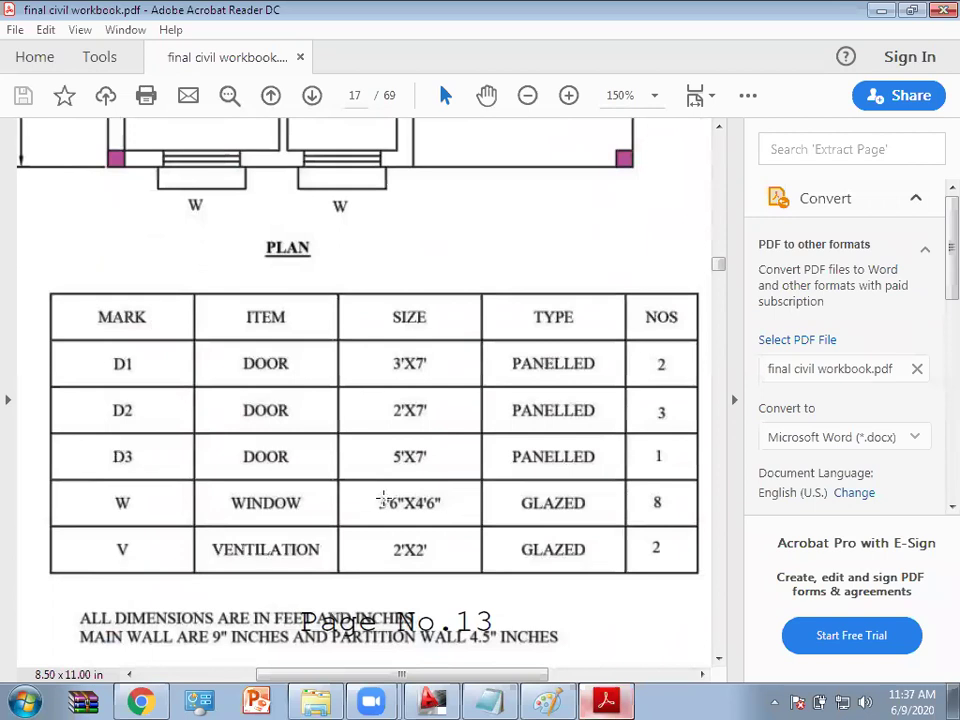
{"action": "left_click_drag", "start_coordinate": [367, 488], "coordinate": [408, 530]}
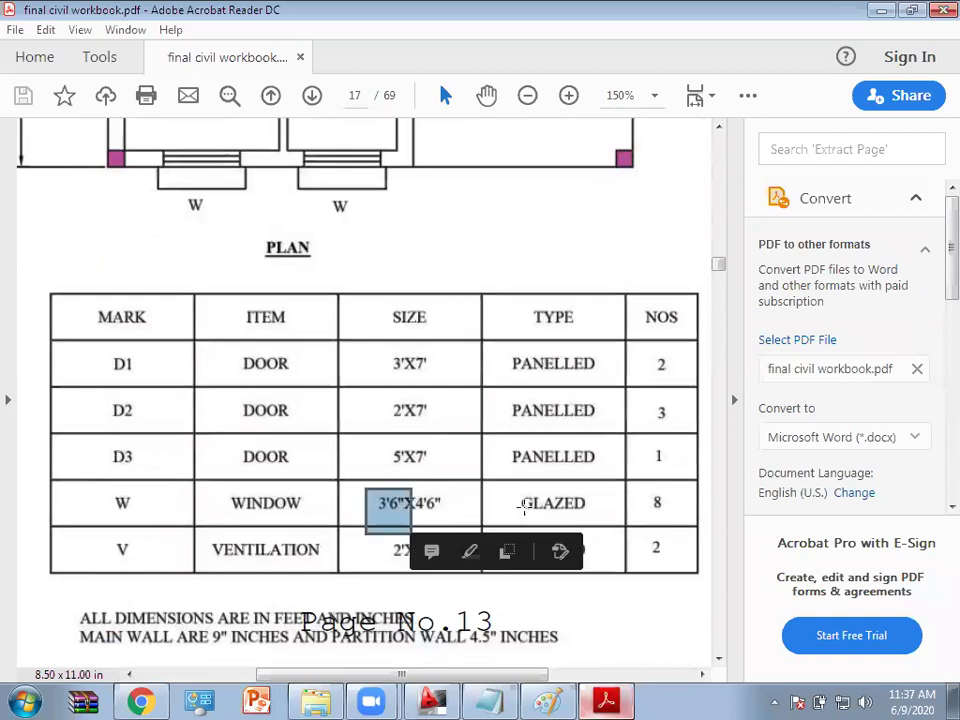
{"action": "left_click", "coordinate": [463, 459]}
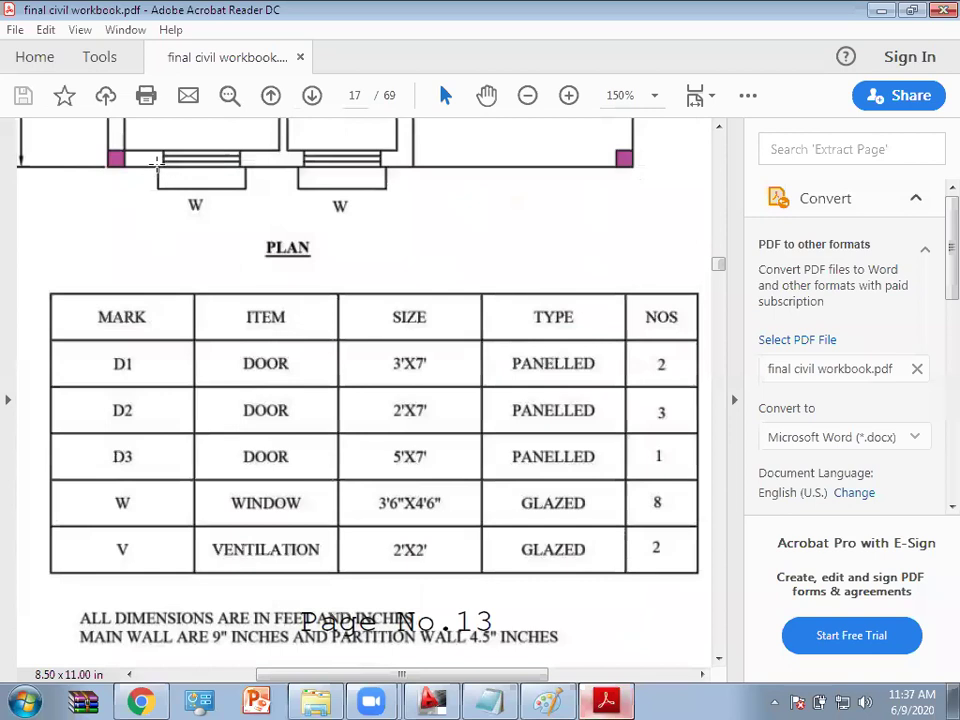
{"action": "left_click_drag", "start_coordinate": [240, 172], "coordinate": [265, 177]}
{"action": "left_click", "coordinate": [279, 231]}
Step: Draw a 3'6" horizontal line below the floor plan
{"action": "left_click", "coordinate": [618, 697]}
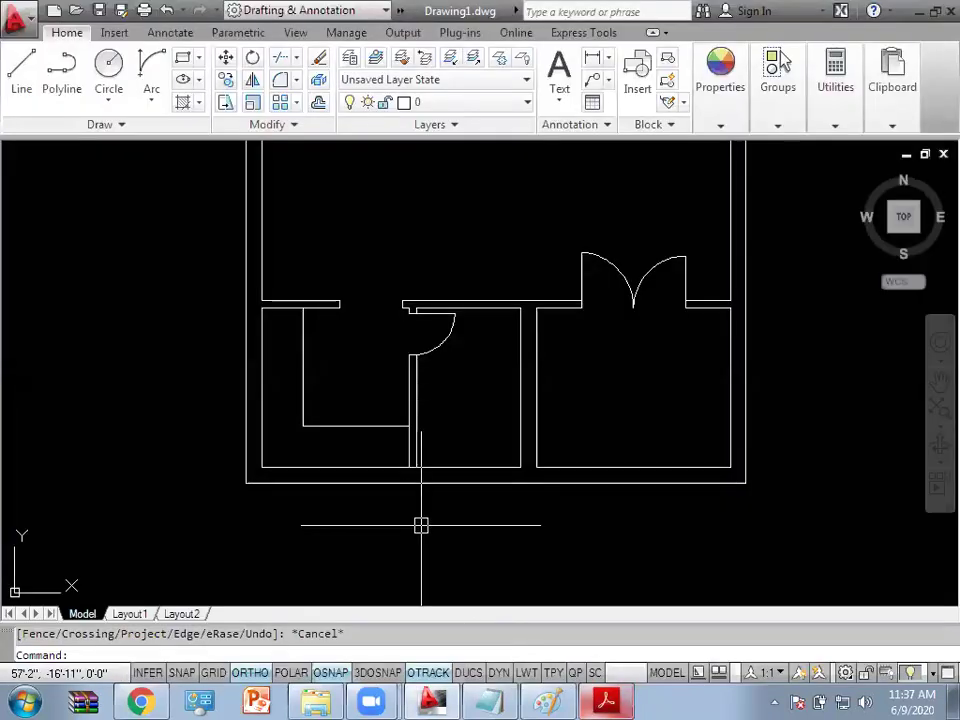
{"action": "type", "text": "l"}
{"action": "key", "text": "Return"}
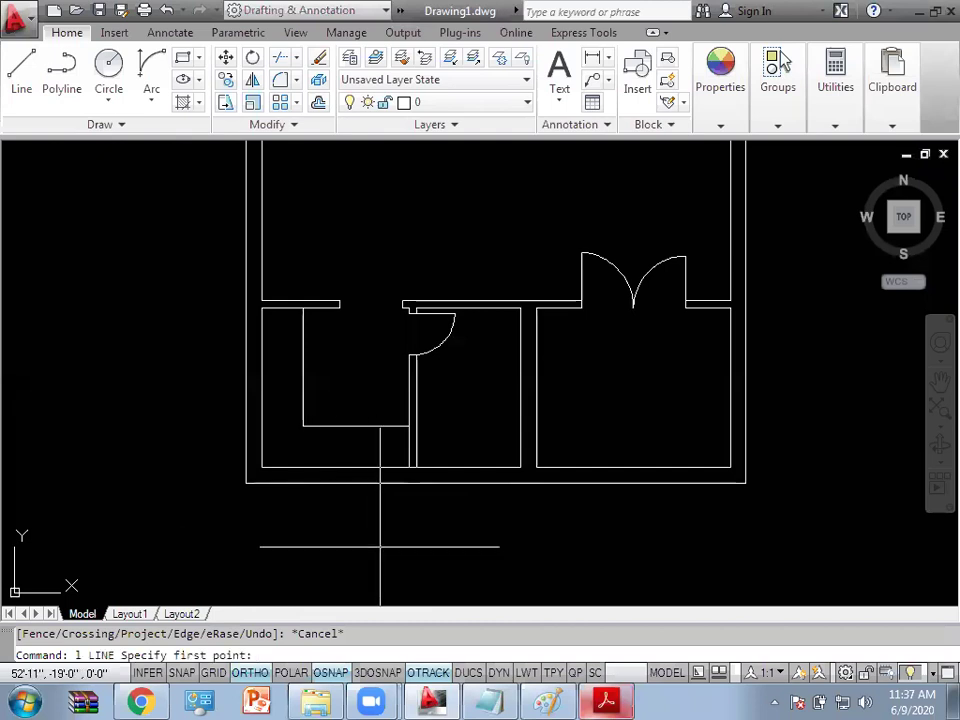
{"action": "left_click", "coordinate": [375, 545]}
{"action": "type", "text": "3'6"}
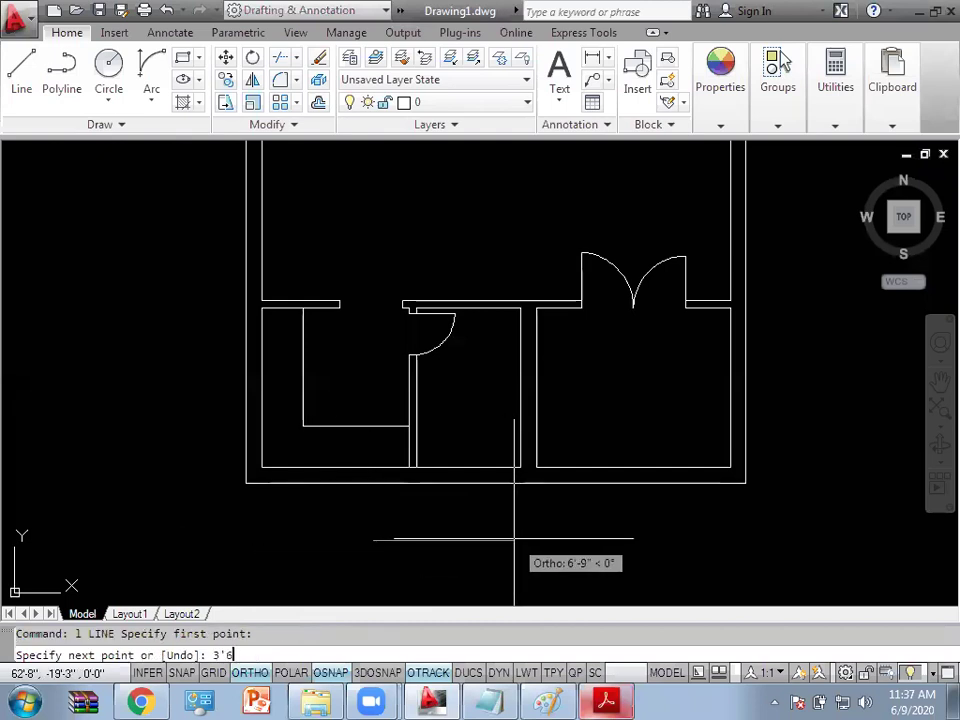
{"action": "key", "text": "Return"}
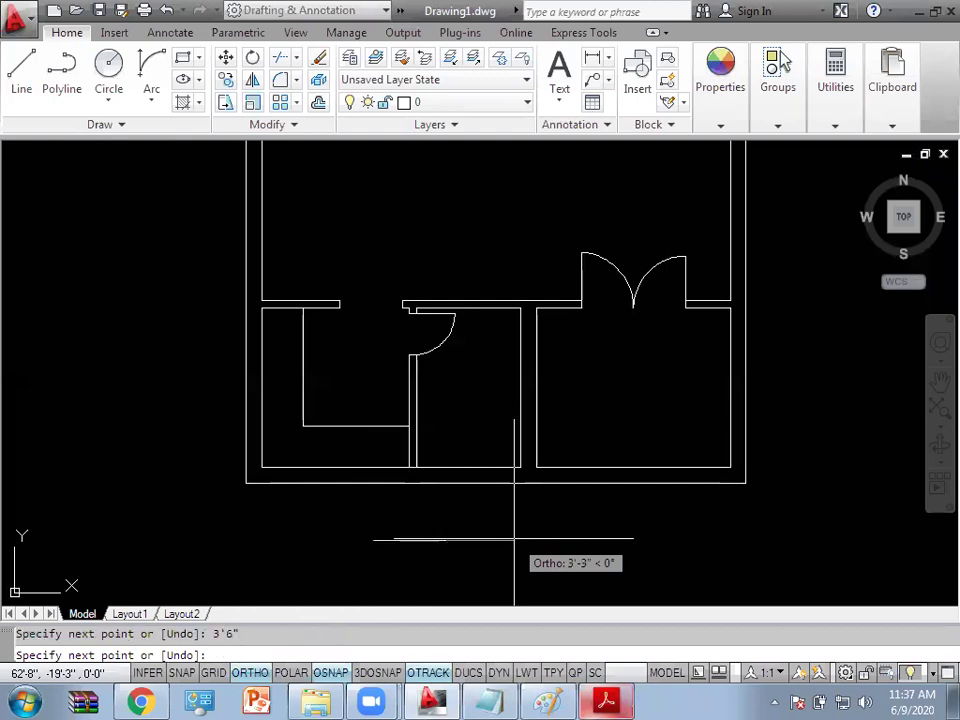
{"action": "key", "text": "Return"}
{"action": "scroll", "coordinate": [408, 527], "scroll_direction": "up", "scroll_amount": 2}
{"action": "middle_click_drag", "start_coordinate": [408, 575], "coordinate": [399, 475]}
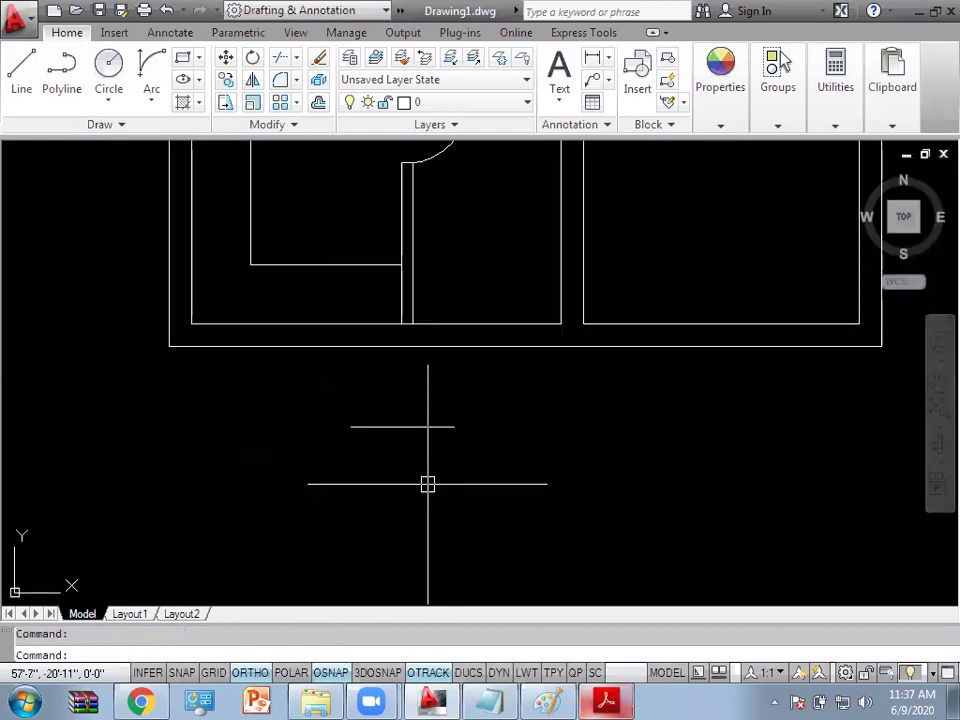
Step: After checking the PDF, offset the new line 9" to form the window's other side
{"action": "key", "text": "alt+Tab"}
{"action": "scroll", "coordinate": [248, 242], "scroll_direction": "up", "scroll_amount": 3}
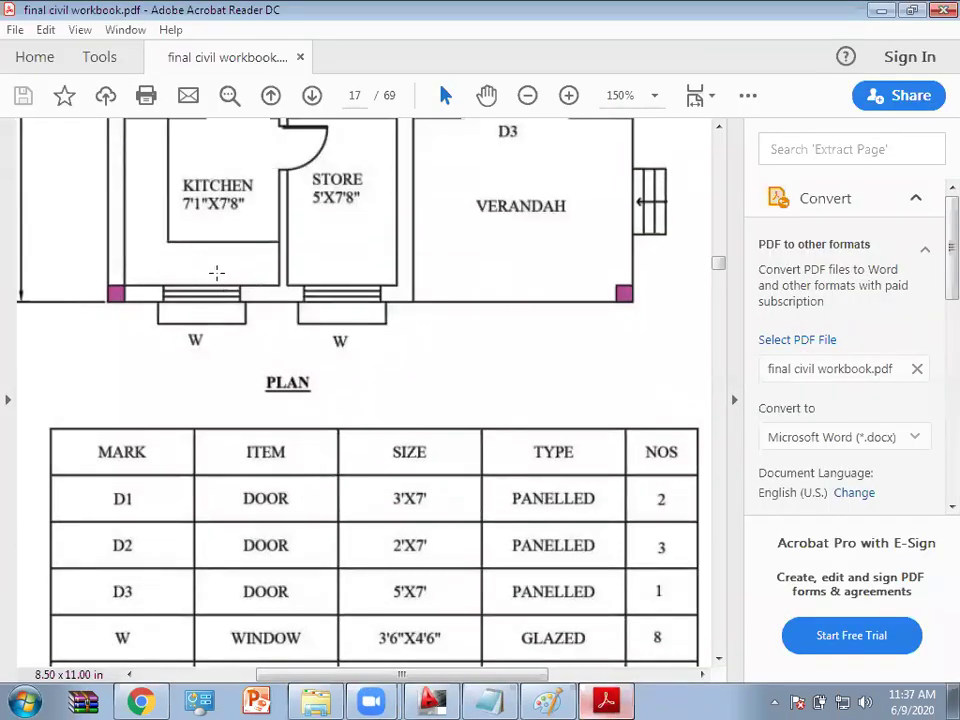
{"action": "key", "text": "alt+Tab"}
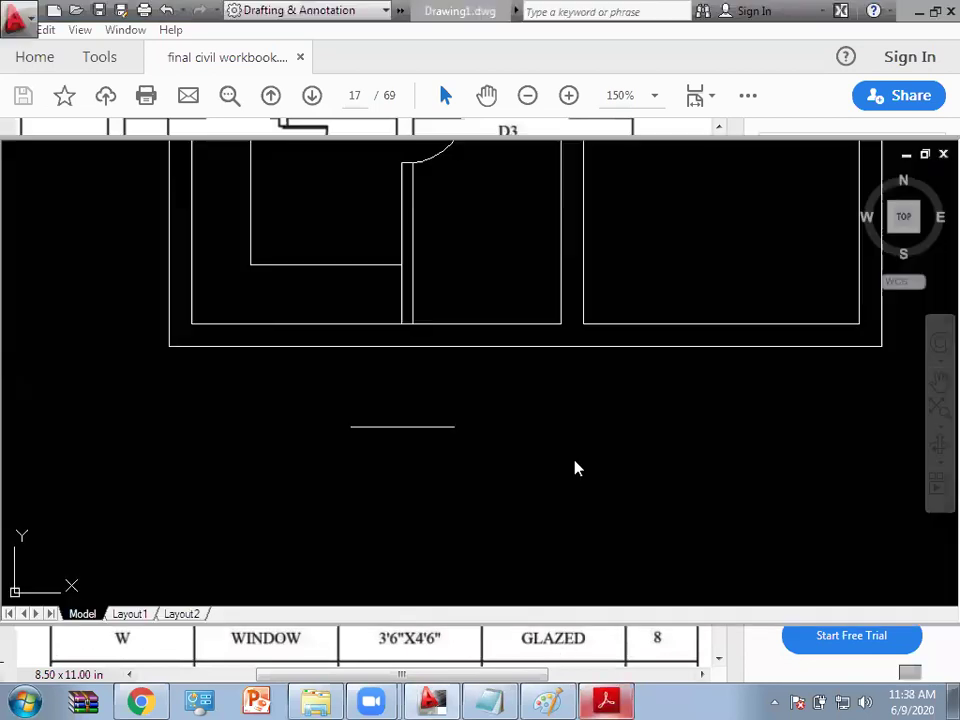
{"action": "type", "text": "o"}
{"action": "key", "text": "Return"}
{"action": "type", "text": "9"}
{"action": "key", "text": "Return"}
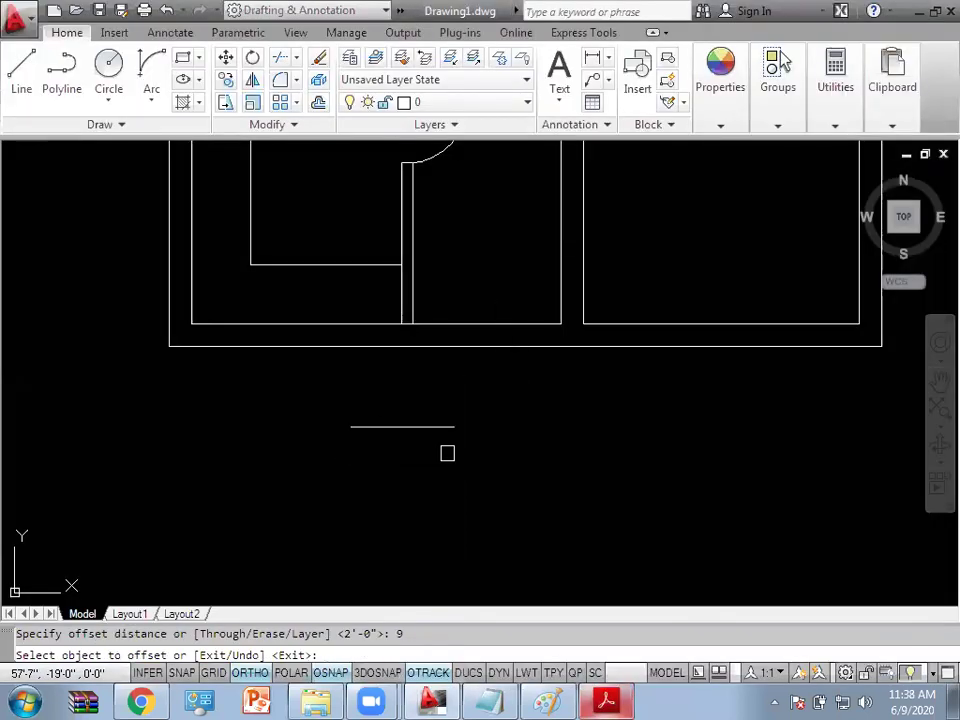
{"action": "left_click", "coordinate": [447, 427]}
{"action": "left_click", "coordinate": [394, 486]}
{"action": "key", "text": "Escape"}
Step: Draw a line joining the two parallel lines' ends to close the rectangle
{"action": "type", "text": "l"}
{"action": "key", "text": "Return"}
{"action": "scroll", "coordinate": [497, 422], "scroll_direction": "up", "scroll_amount": 3}
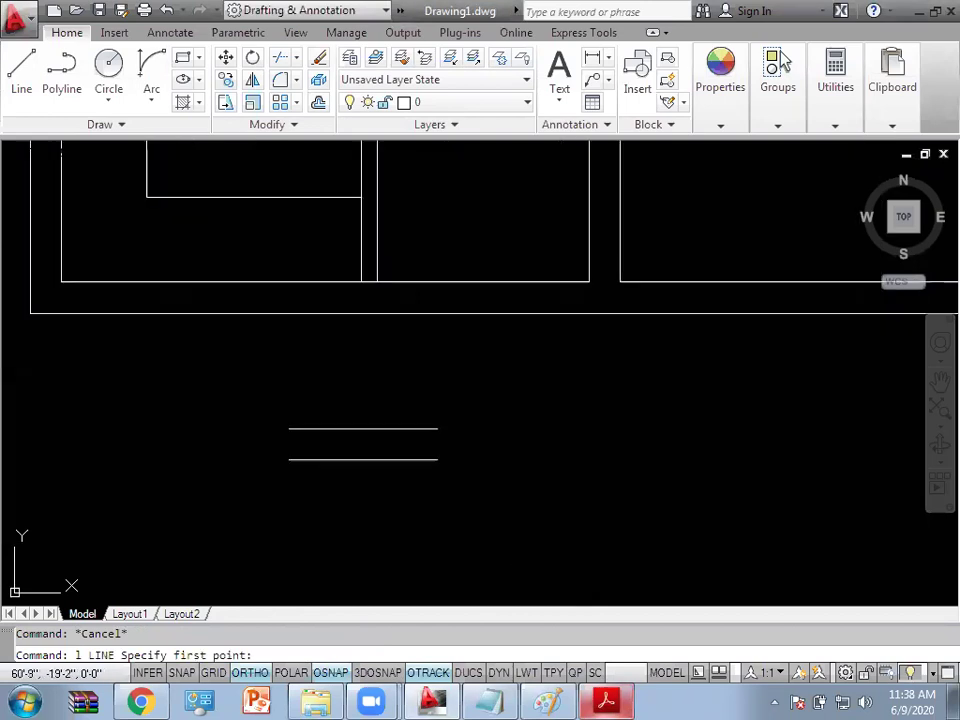
{"action": "left_click", "coordinate": [414, 477]}
{"action": "left_click", "coordinate": [414, 433]}
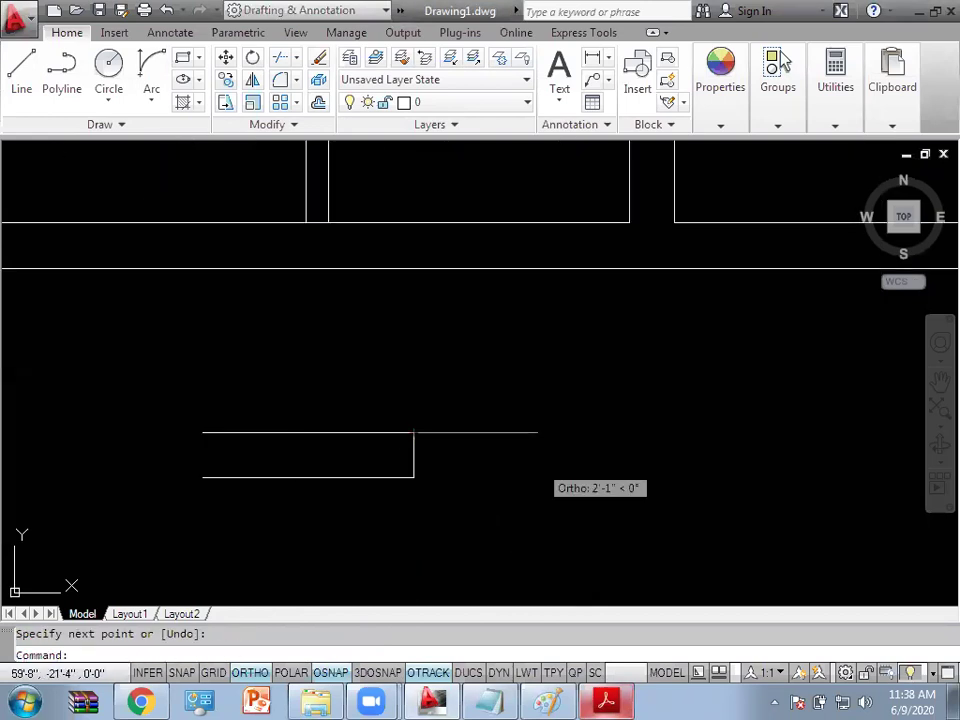
{"action": "key", "text": "Escape"}
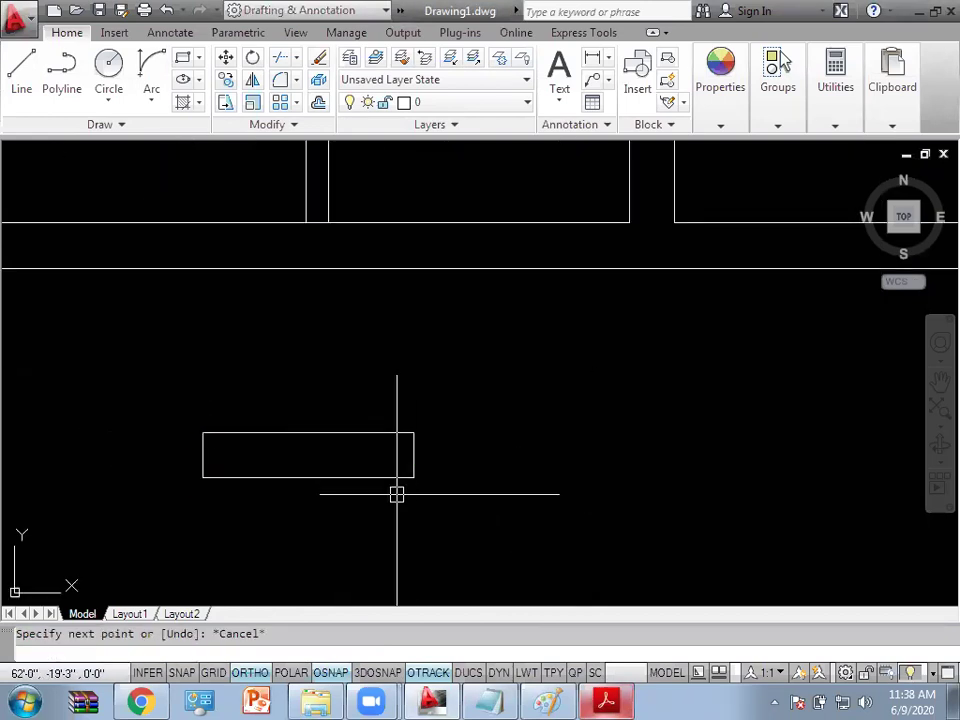
{"action": "left_click", "coordinate": [605, 701]}
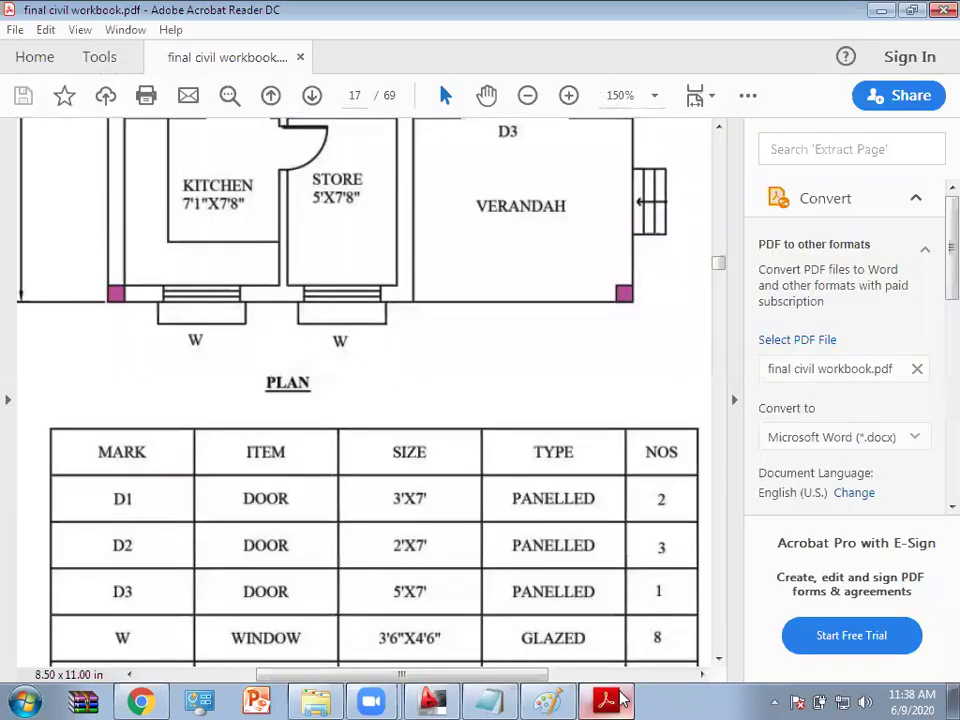
{"action": "key", "text": "alt+Tab"}
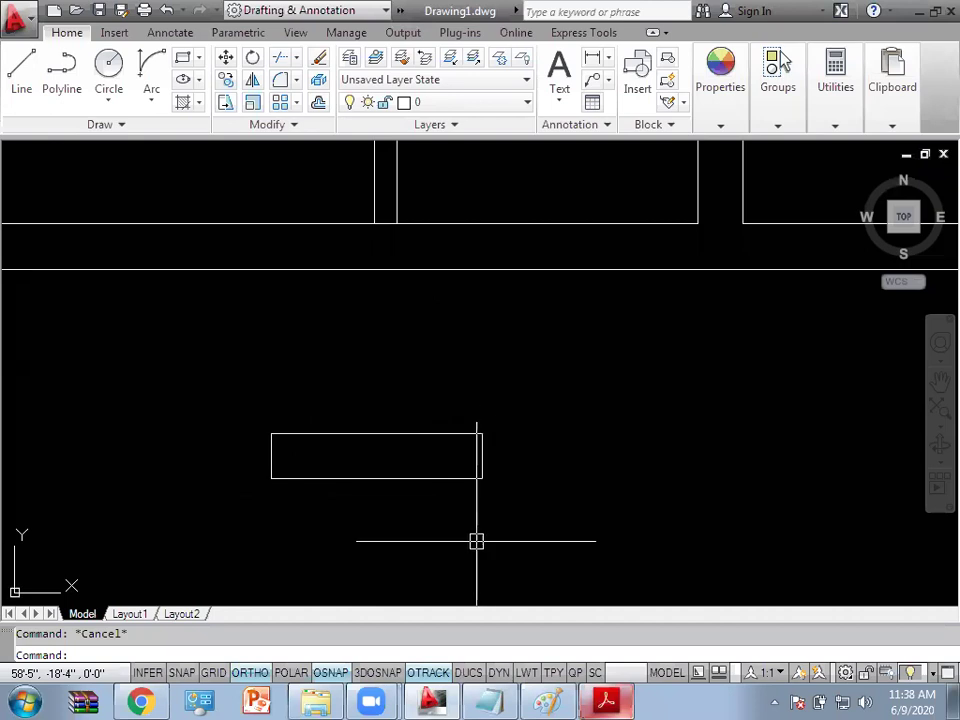
Step: Try offsetting the rectangle's edge inward by 2.25, then undo that copy
{"action": "type", "text": "o"}
{"action": "key", "text": "Return"}
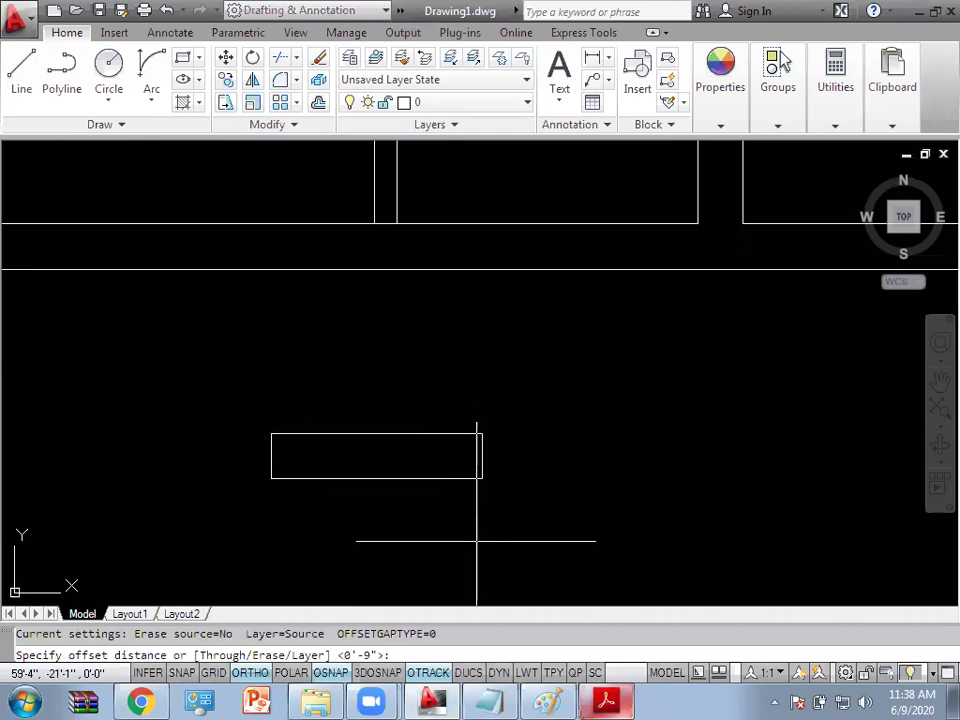
{"action": "key", "text": "Return"}
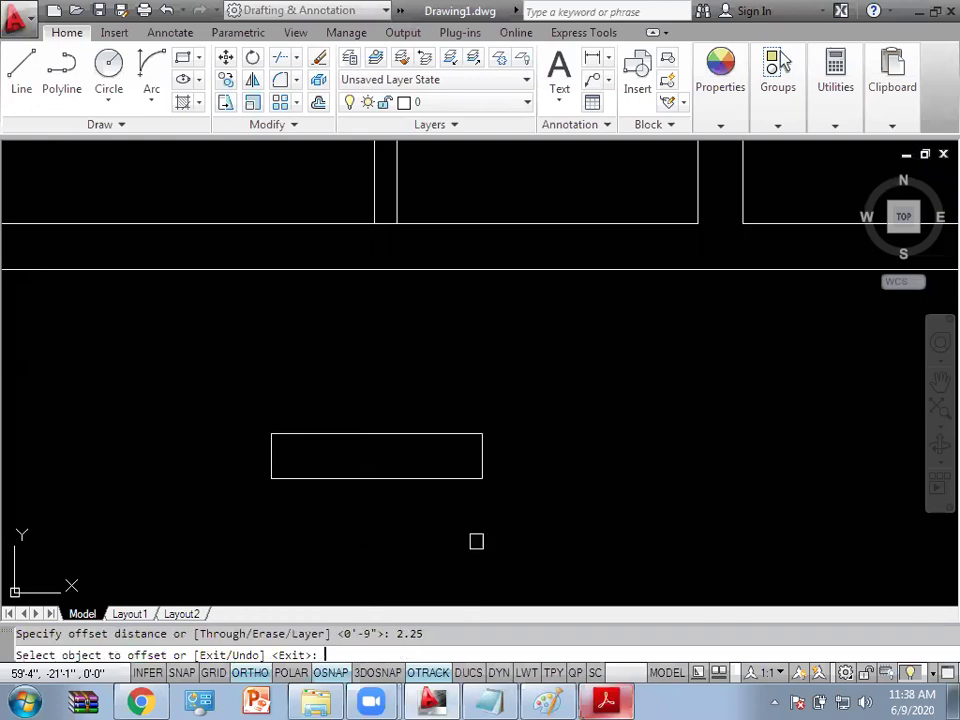
{"action": "left_click", "coordinate": [414, 437]}
{"action": "scroll", "coordinate": [414, 460], "scroll_direction": "up", "scroll_amount": 2}
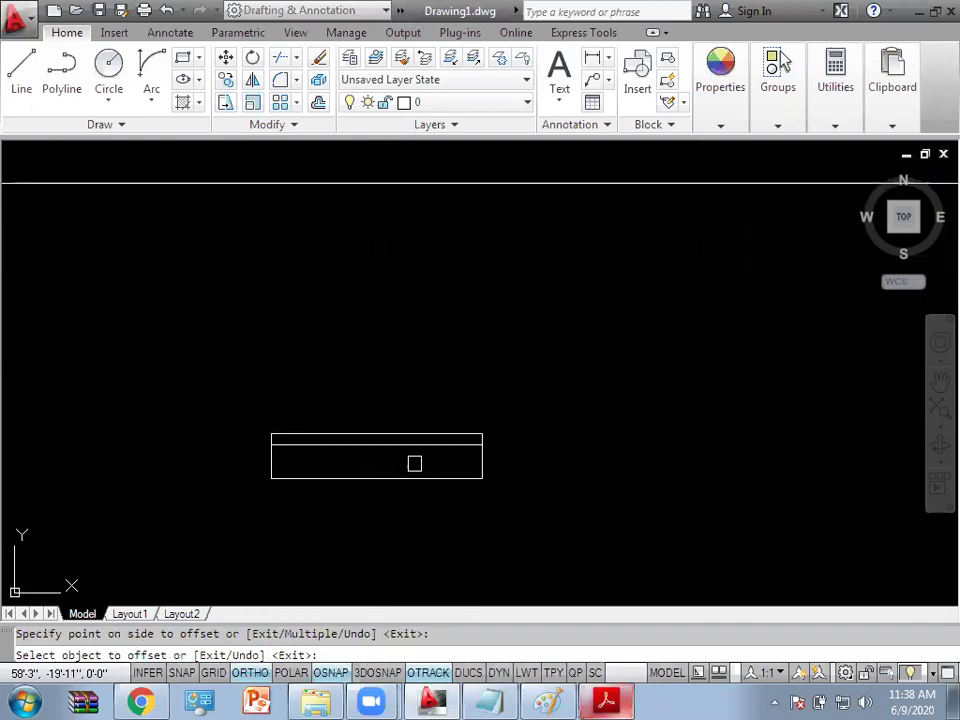
{"action": "left_click", "coordinate": [417, 483]}
{"action": "left_click", "coordinate": [420, 450]}
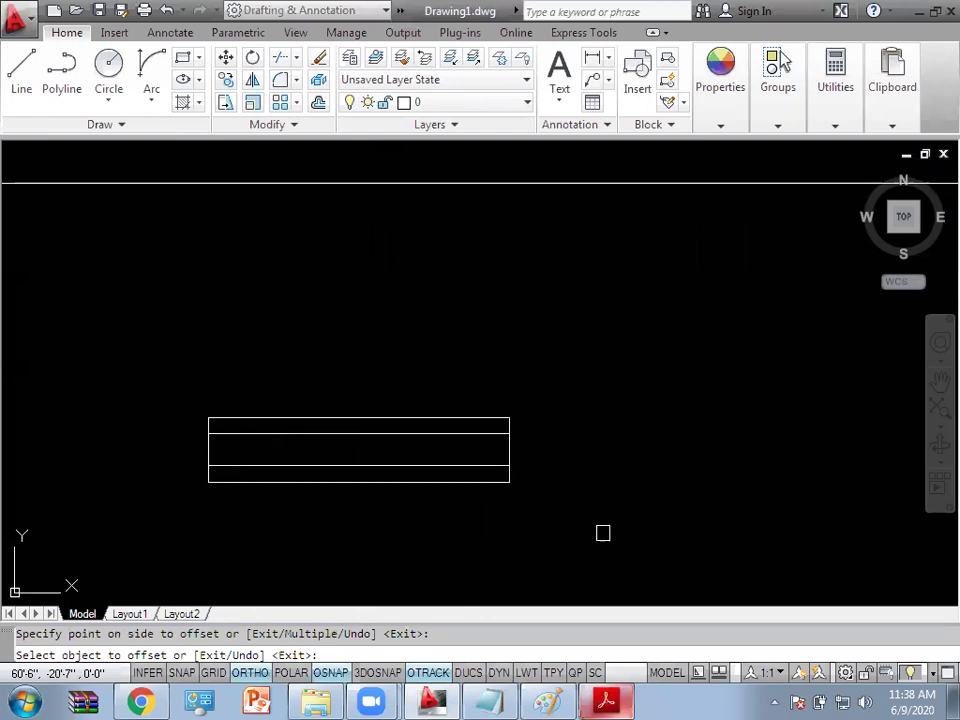
{"action": "key", "text": "ctrl+z"}
{"action": "key", "text": "Escape"}
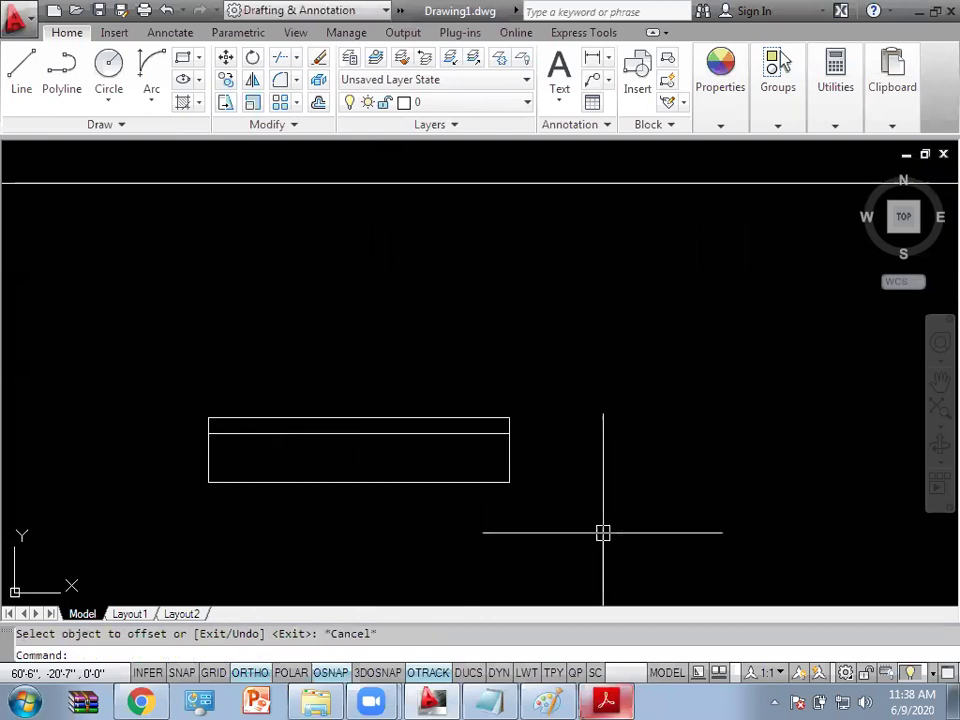
{"action": "key", "text": "ctrl+z"}
Step: Offset both long edges of the 3'6" rectangle 3 units inward
{"action": "key", "text": "Return"}
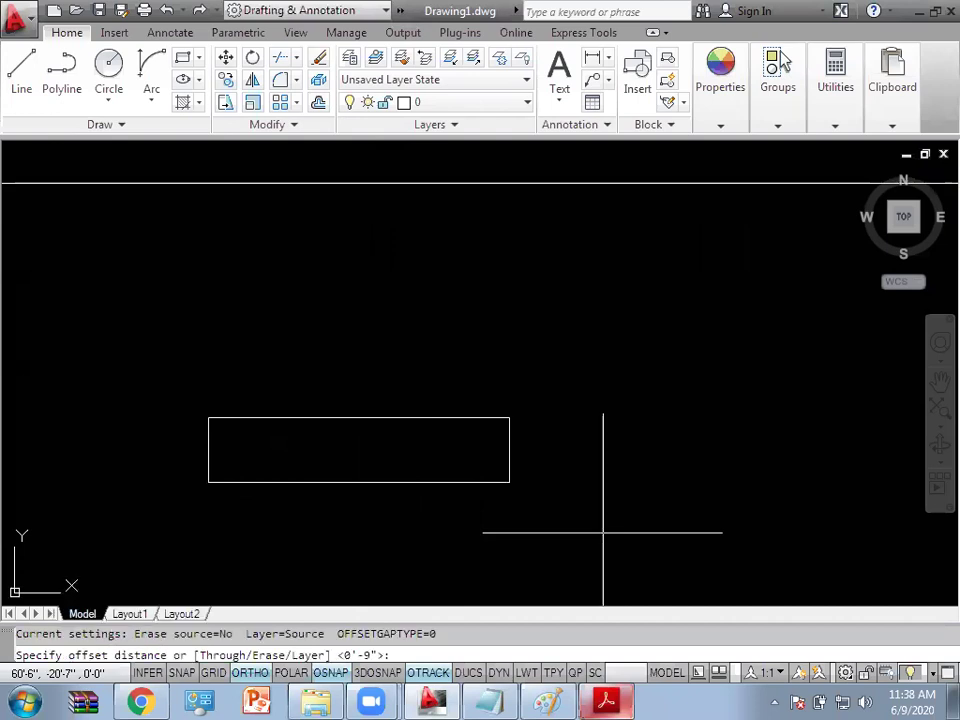
{"action": "type", "text": "3"}
{"action": "key", "text": "Return"}
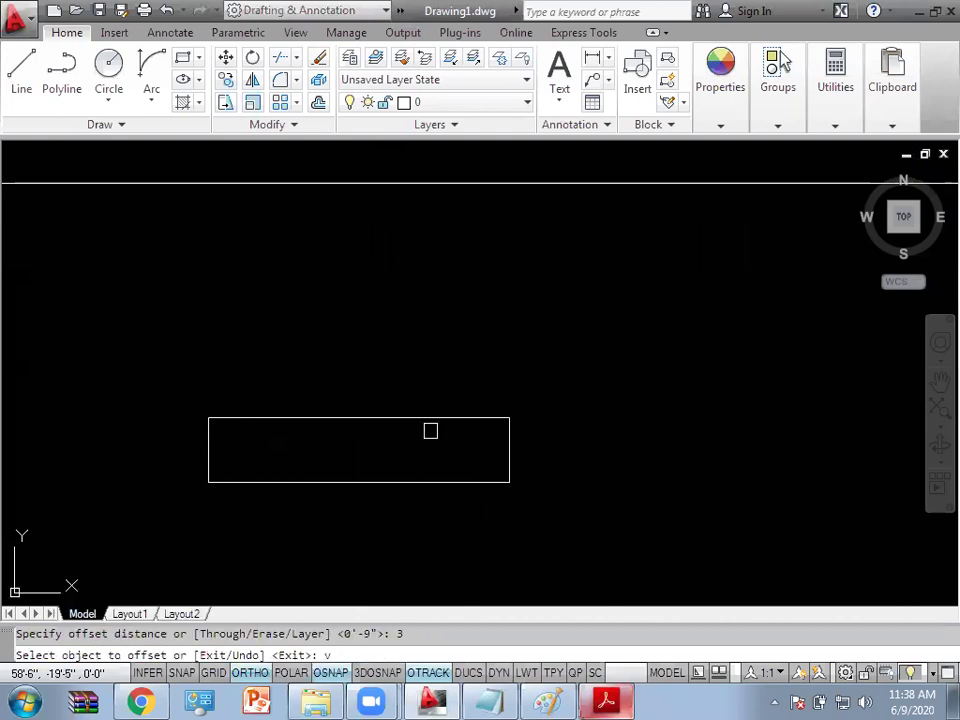
{"action": "key", "text": "Return"}
{"action": "key", "text": "Escape"}
{"action": "key", "text": "Return"}
{"action": "type", "text": "3"}
{"action": "key", "text": "Return"}
{"action": "left_click", "coordinate": [403, 418]}
{"action": "left_click", "coordinate": [414, 450]}
{"action": "left_click", "coordinate": [417, 438]}
{"action": "left_click", "coordinate": [418, 450]}
{"action": "key", "text": "Escape"}
{"action": "scroll", "coordinate": [568, 456], "scroll_direction": "down", "scroll_amount": 2}
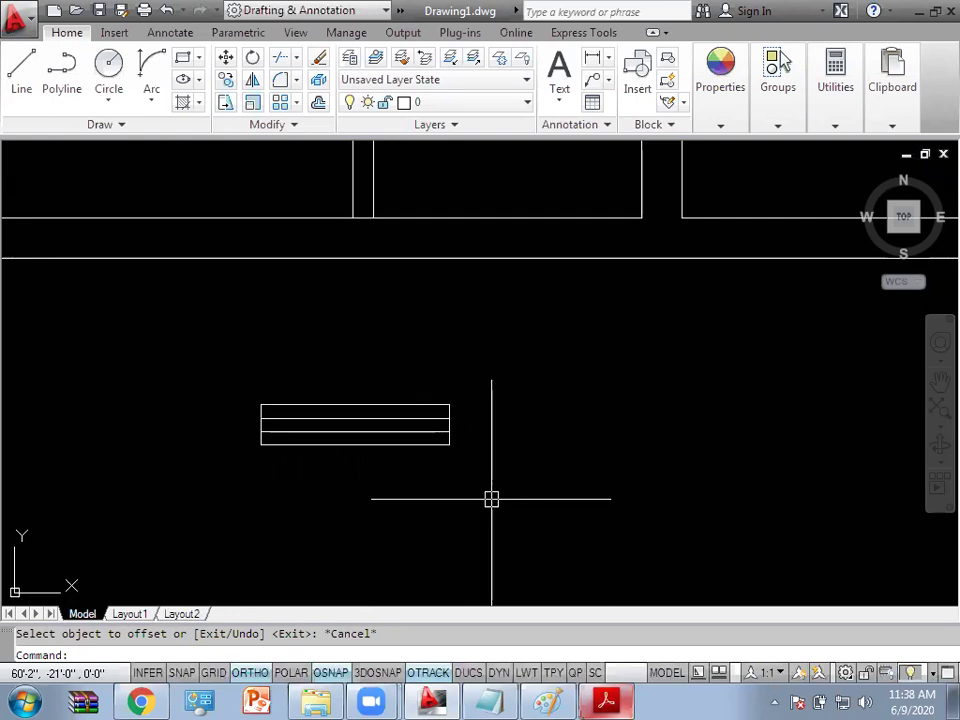
{"action": "scroll", "coordinate": [574, 501], "scroll_direction": "down", "scroll_amount": 4}
{"action": "scroll", "coordinate": [531, 514], "scroll_direction": "up", "scroll_amount": 3}
{"action": "scroll", "coordinate": [266, 403], "scroll_direction": "down", "scroll_amount": 1}
{"action": "scroll", "coordinate": [200, 360], "scroll_direction": "up", "scroll_amount": 1}
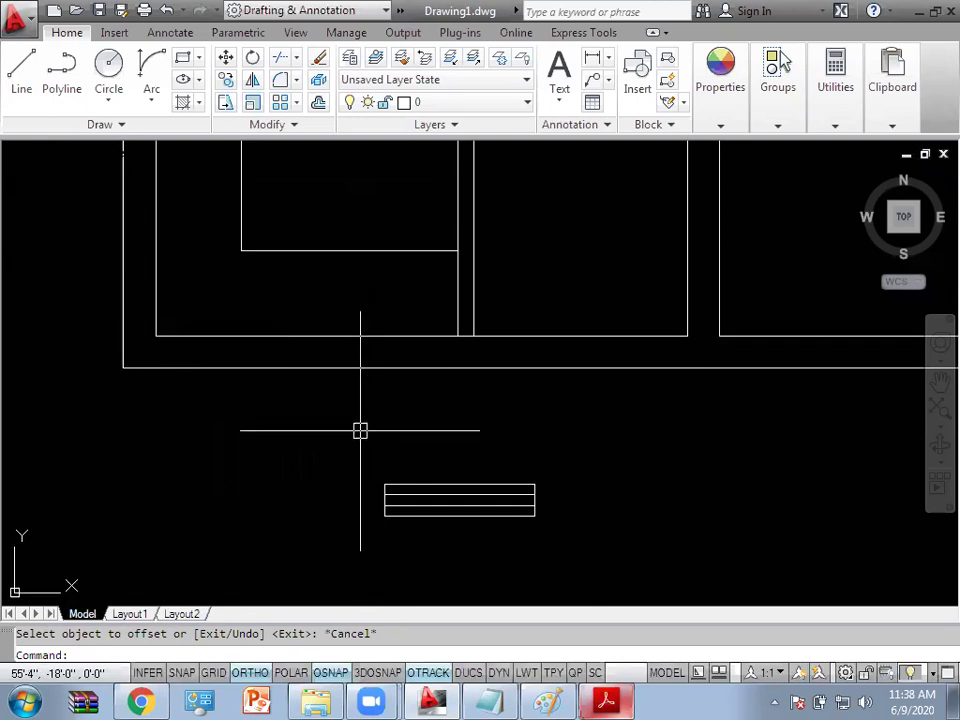
Step: Move the six-line window symbol to the midpoint of the kitchen's front wall opening
{"action": "left_click", "coordinate": [360, 430]}
{"action": "left_click", "coordinate": [362, 435]}
{"action": "type", "text": "m"}
{"action": "key", "text": "Return"}
{"action": "left_click", "coordinate": [351, 437]}
{"action": "left_click", "coordinate": [522, 533]}
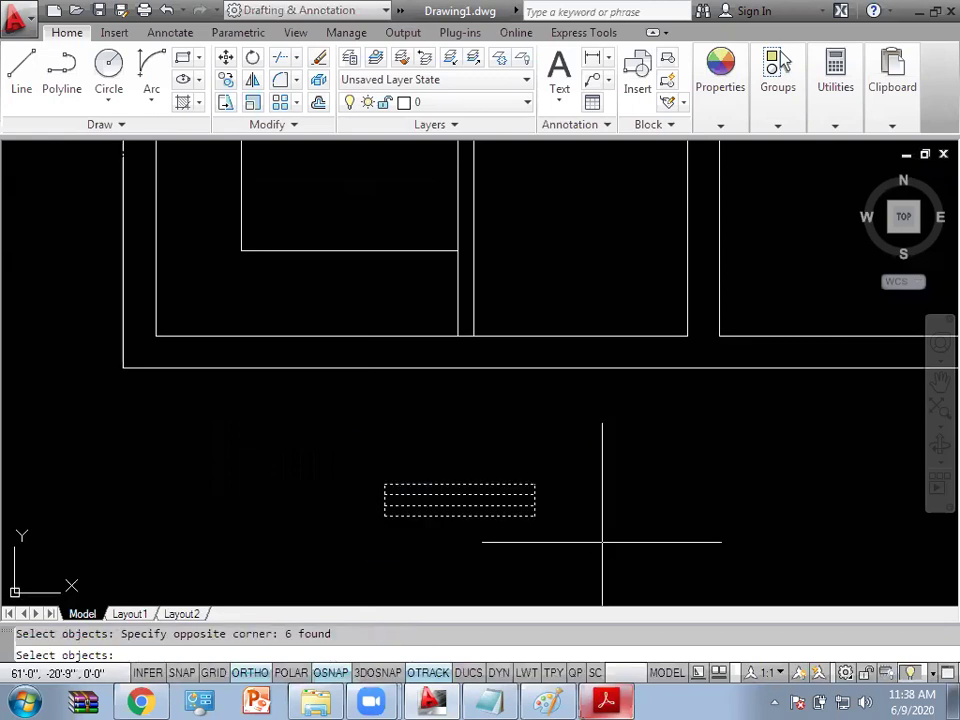
{"action": "key", "text": "Return"}
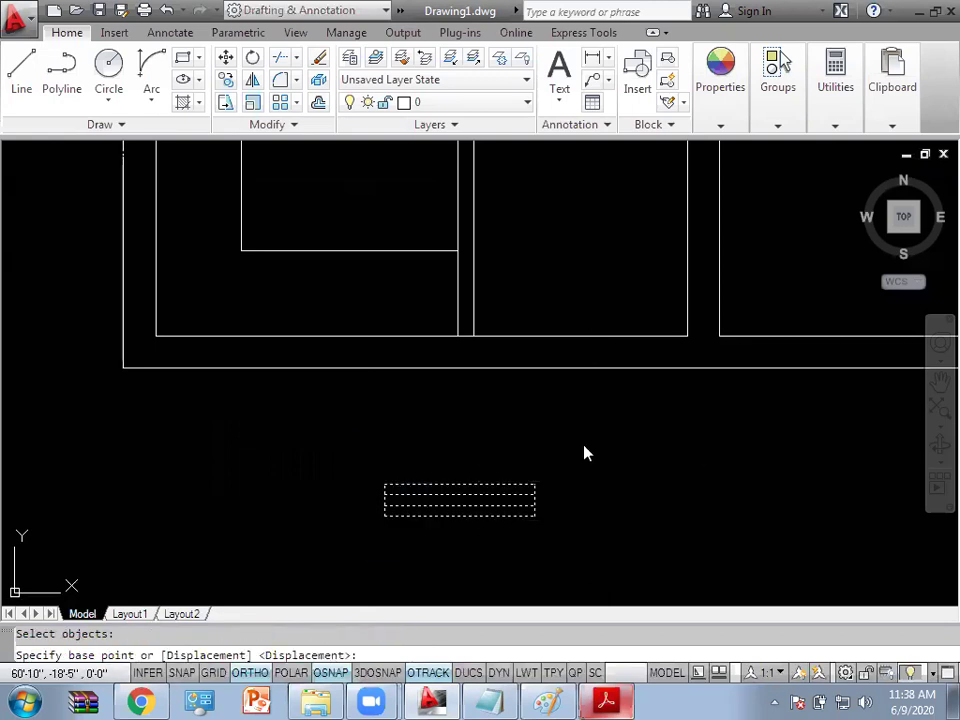
{"action": "right_click", "coordinate": [586, 452], "text": "shift"}
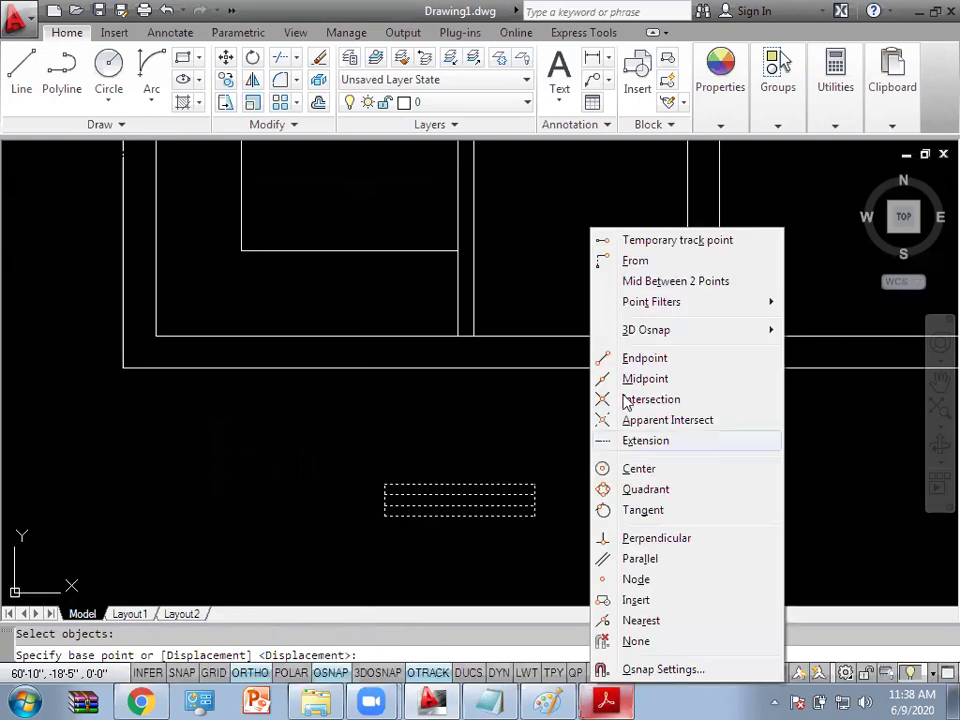
{"action": "left_click", "coordinate": [671, 284]}
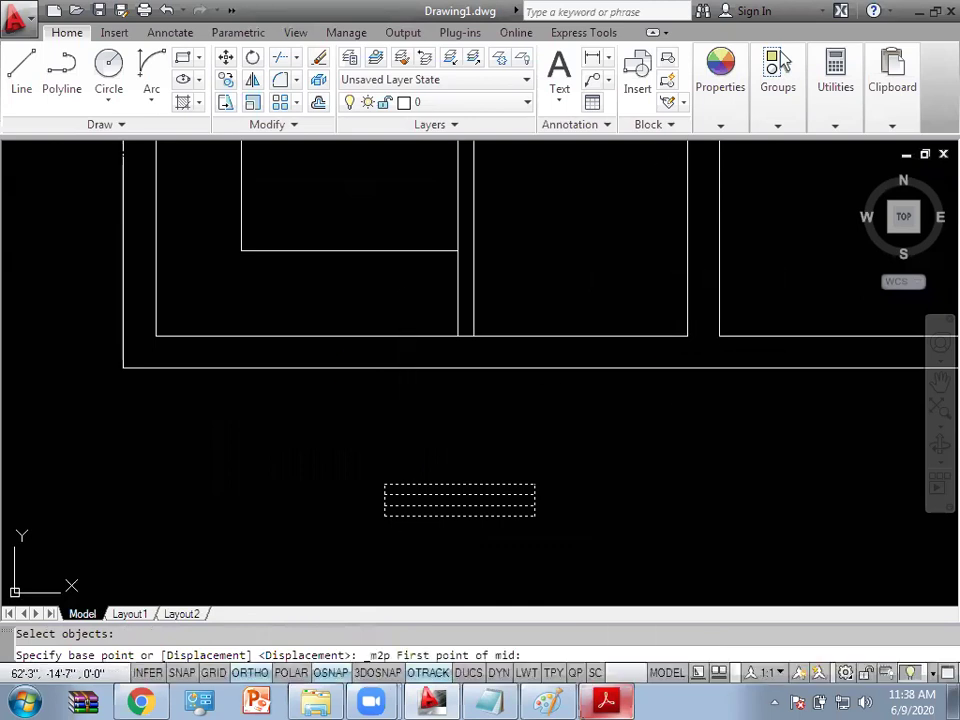
{"action": "left_click", "coordinate": [384, 485]}
{"action": "left_click", "coordinate": [534, 484]}
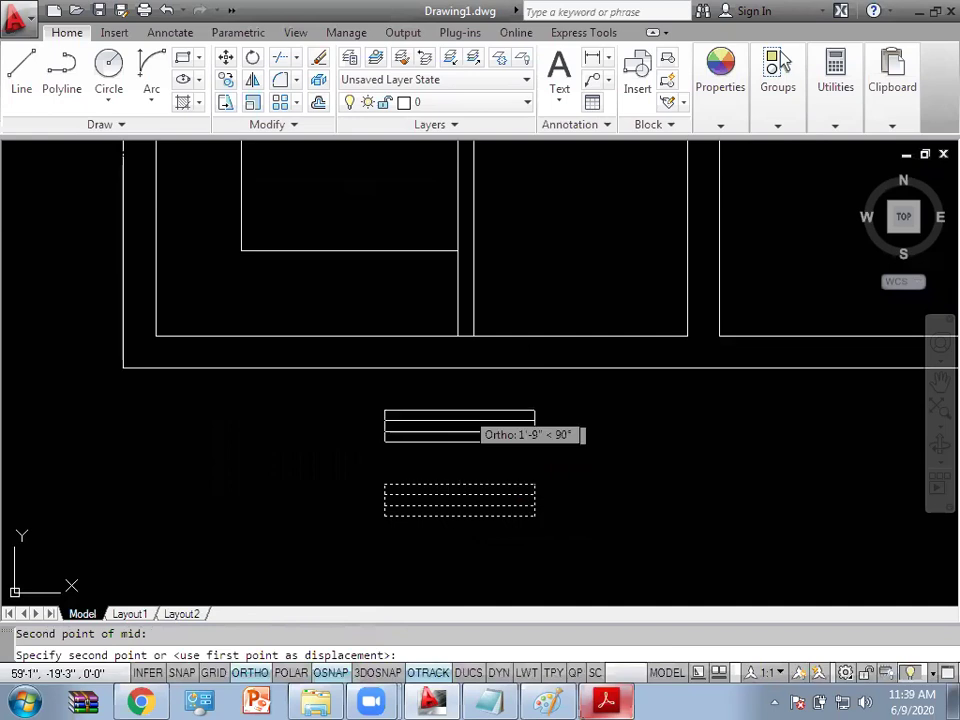
{"action": "right_click", "coordinate": [414, 424], "text": "shift"}
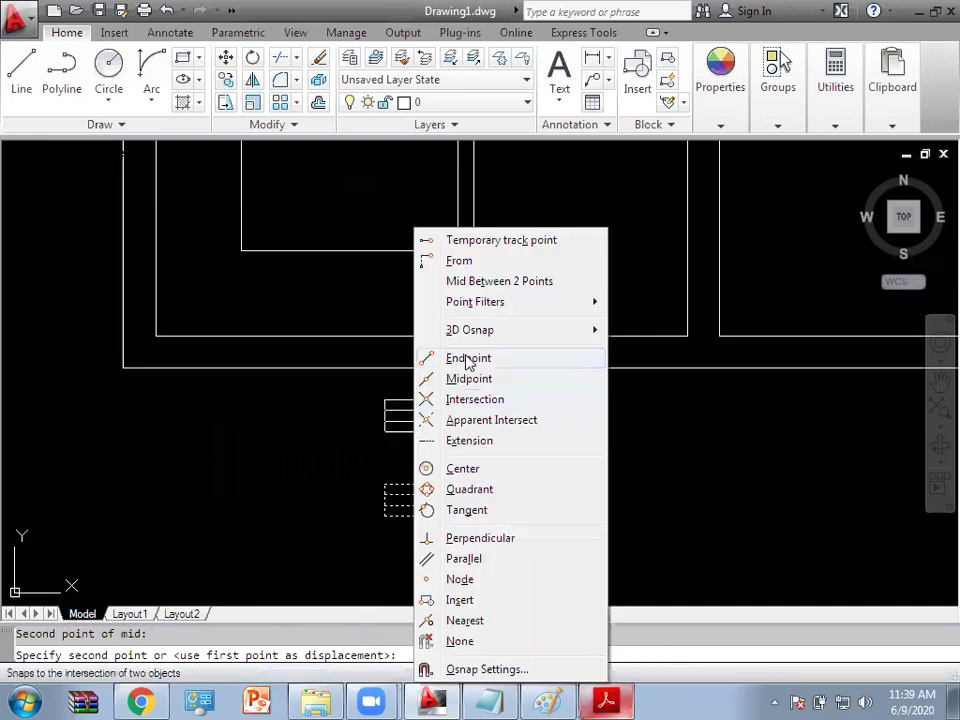
{"action": "left_click", "coordinate": [486, 281]}
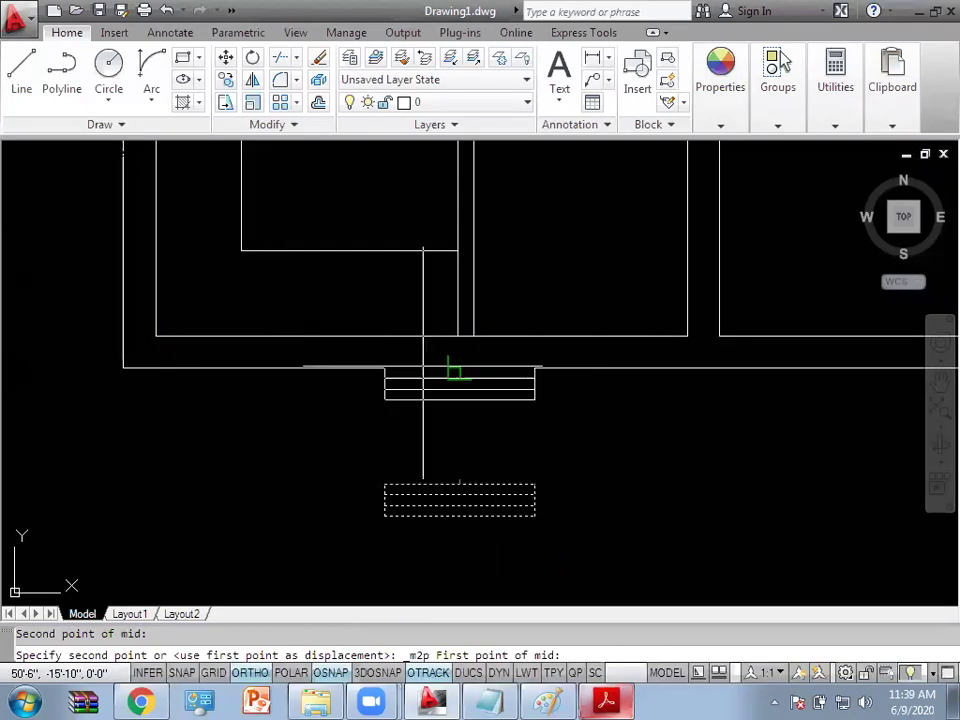
{"action": "left_click", "coordinate": [458, 336]}
{"action": "left_click", "coordinate": [156, 336]}
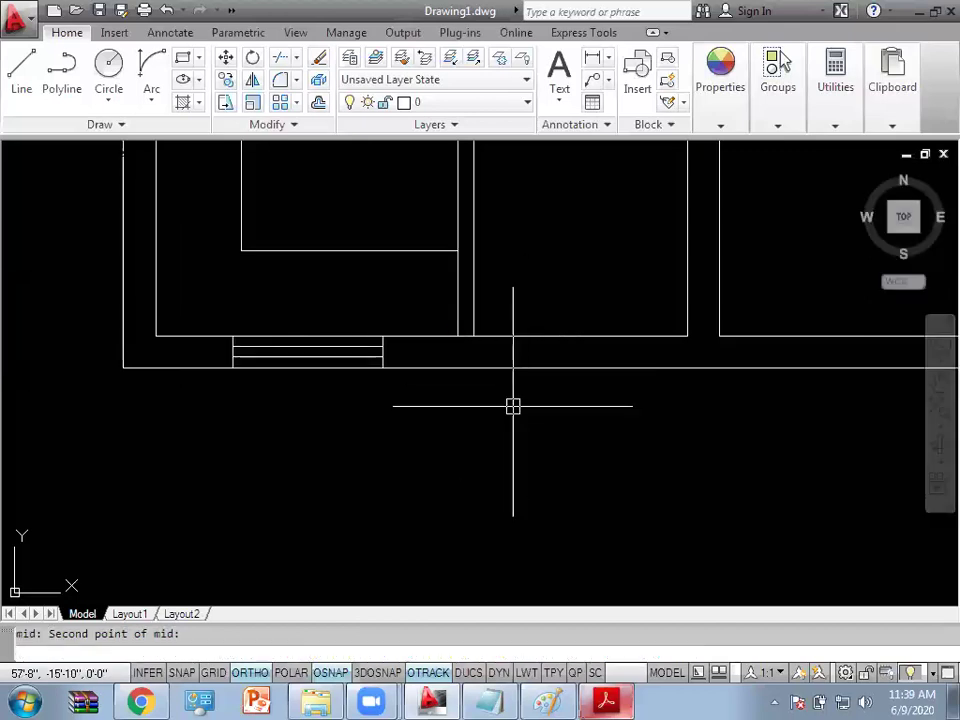
Step: After checking the reference PDF, copy the window symbol to a spot below the front wall
{"action": "middle_click_drag", "start_coordinate": [317, 388], "coordinate": [246, 388]}
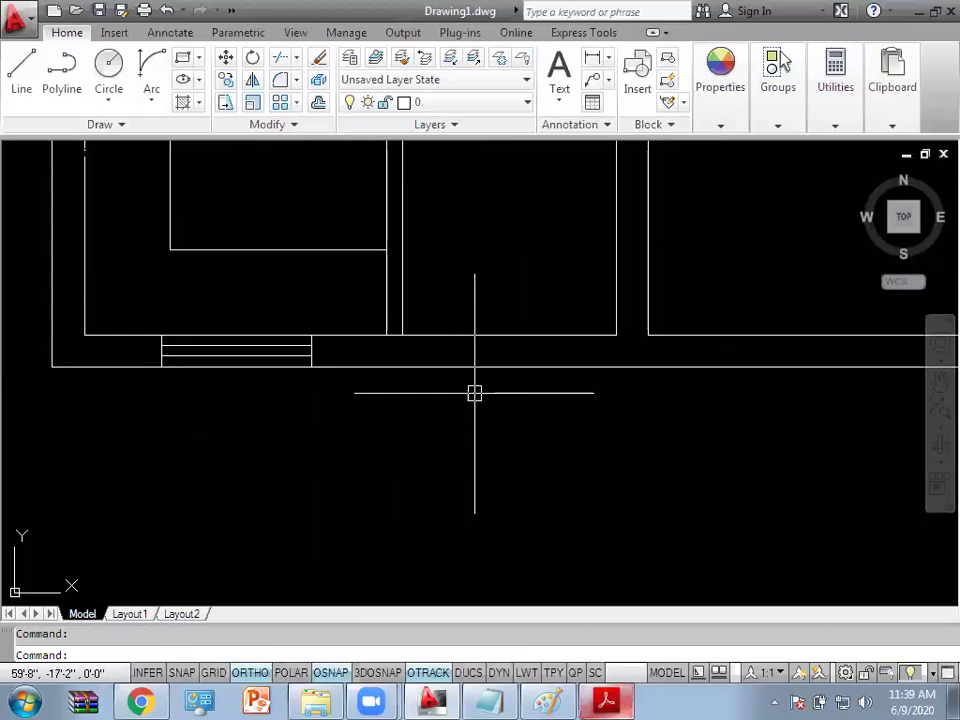
{"action": "left_click", "coordinate": [608, 700]}
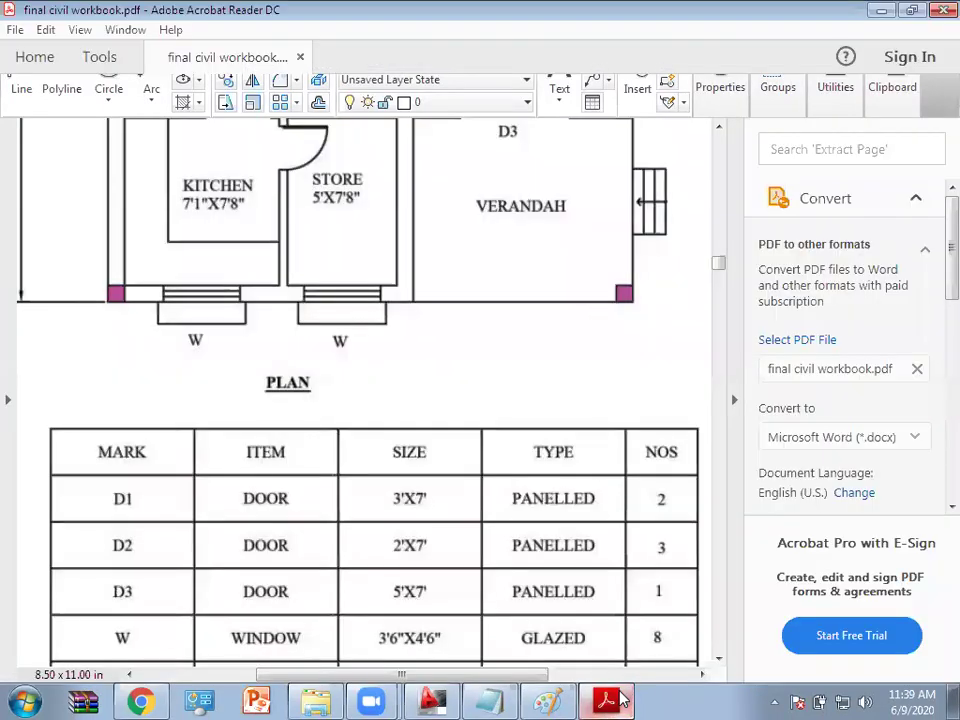
{"action": "left_click", "coordinate": [608, 700]}
{"action": "type", "text": "o"}
{"action": "key", "text": "Return"}
{"action": "left_click", "coordinate": [135, 296]}
{"action": "left_click", "coordinate": [381, 431]}
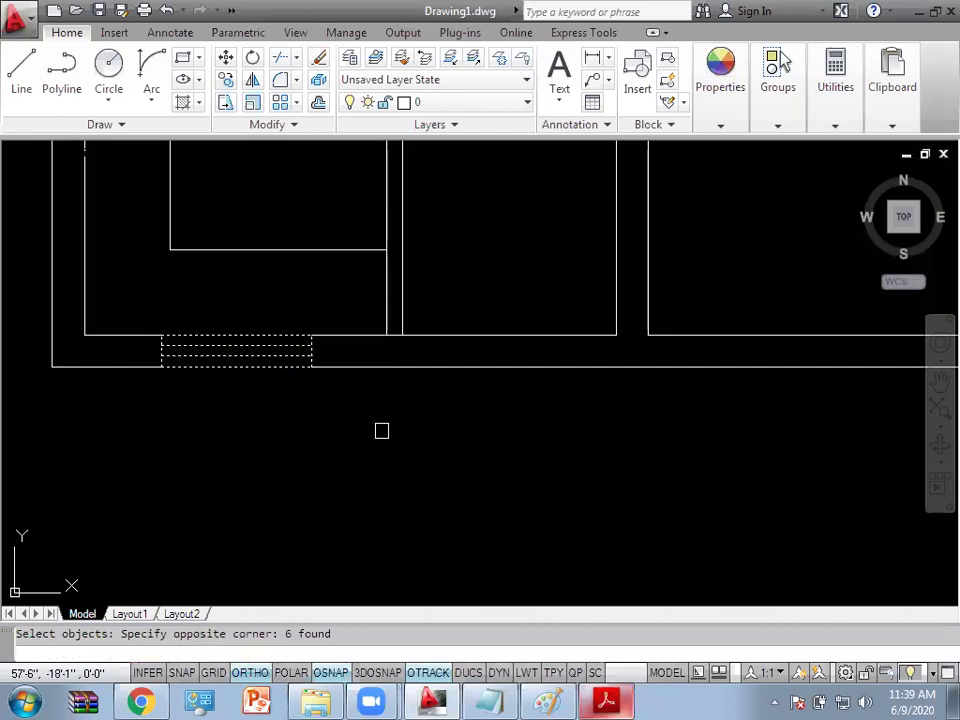
{"action": "key", "text": "Return"}
{"action": "left_click", "coordinate": [311, 367]}
{"action": "left_click", "coordinate": [311, 511]}
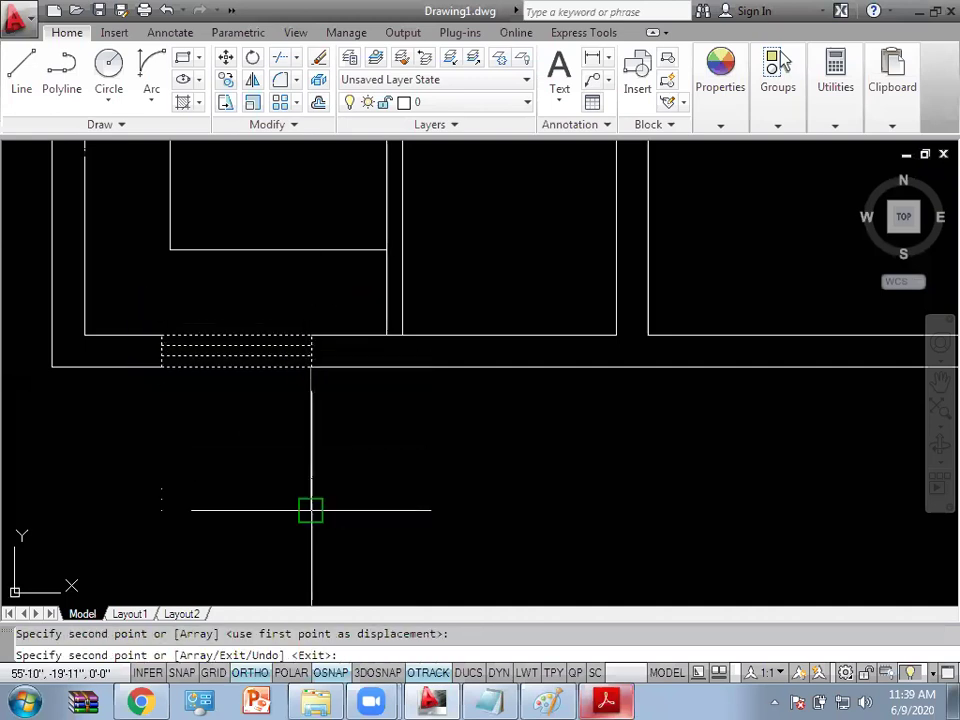
{"action": "key", "text": "Escape"}
Step: Move the copied window to the midpoint of the store's front wall opening
{"action": "type", "text": "m"}
{"action": "key", "text": "Return"}
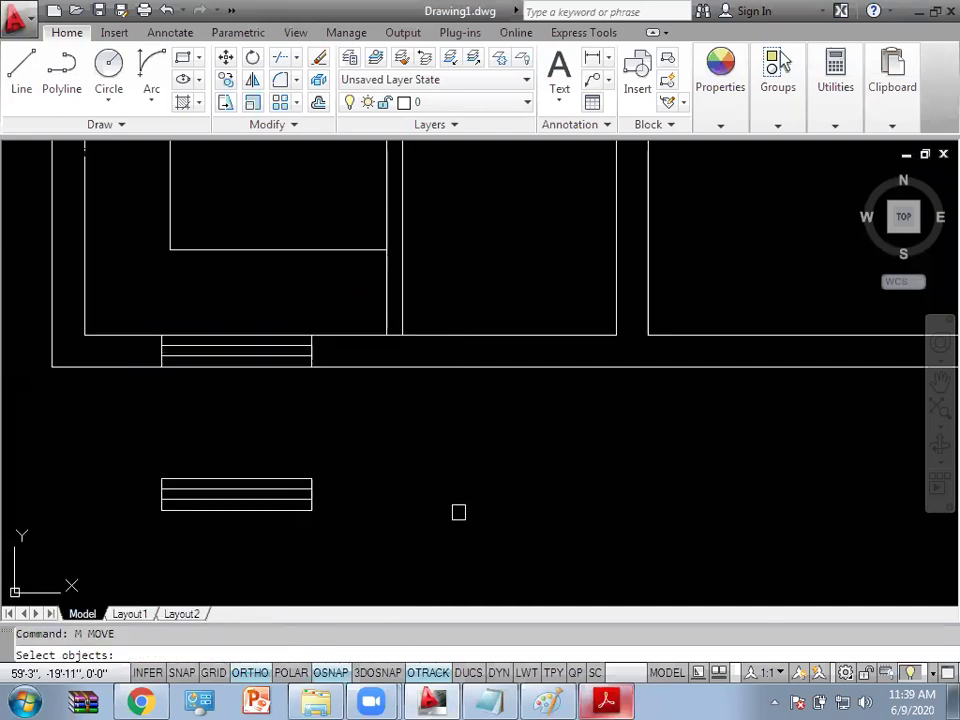
{"action": "left_click", "coordinate": [399, 546]}
{"action": "left_click", "coordinate": [92, 426]}
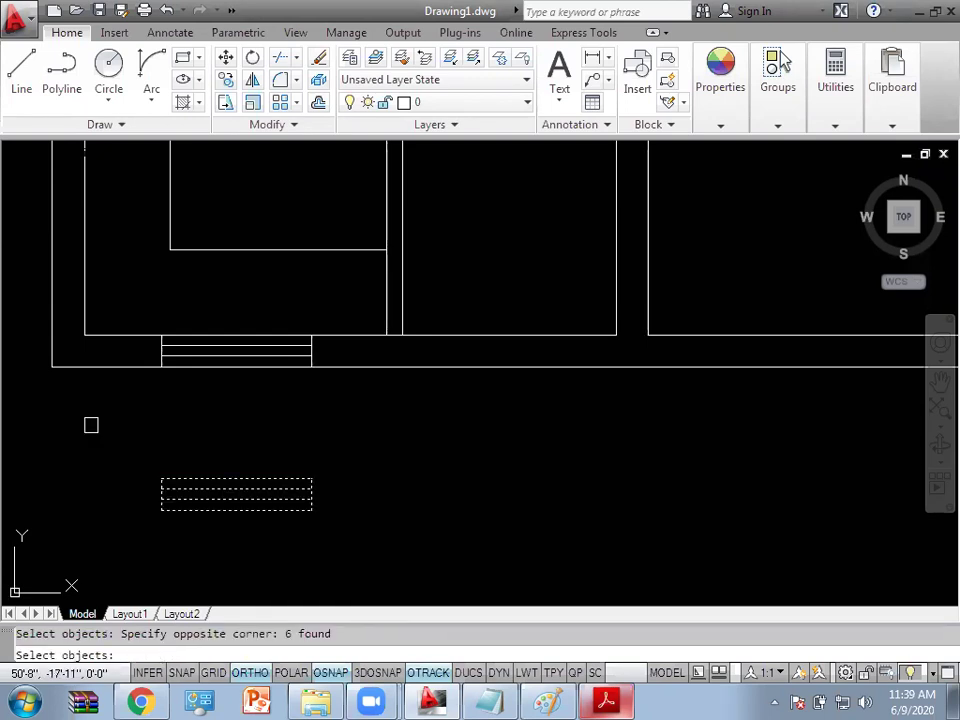
{"action": "key", "text": "Return"}
{"action": "right_click", "coordinate": [94, 426], "text": "shift"}
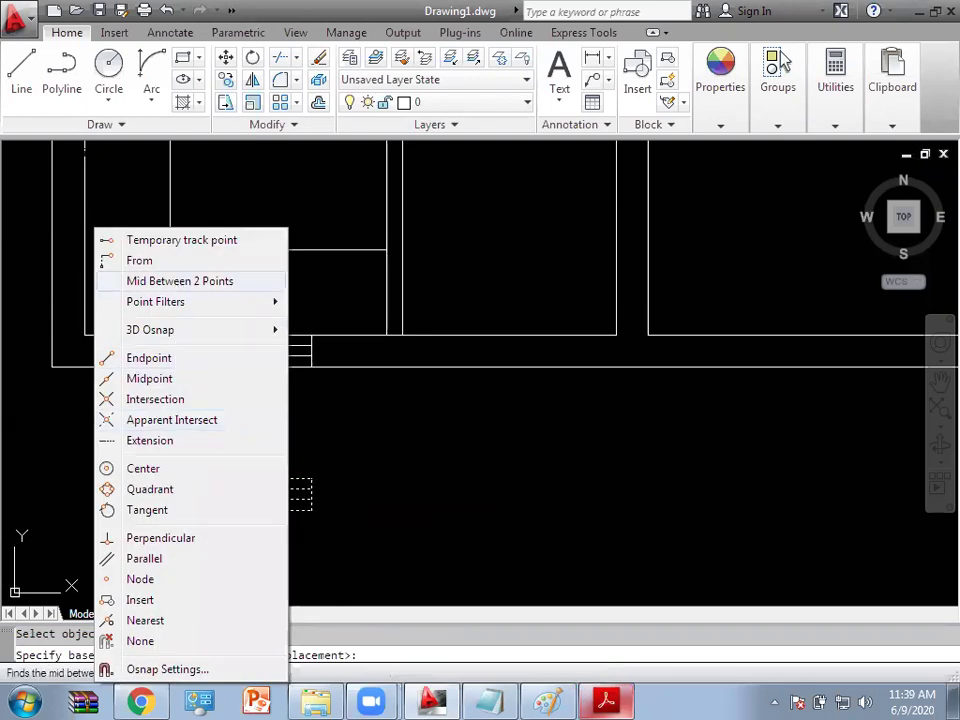
{"action": "left_click", "coordinate": [178, 280]}
{"action": "left_click", "coordinate": [161, 478]}
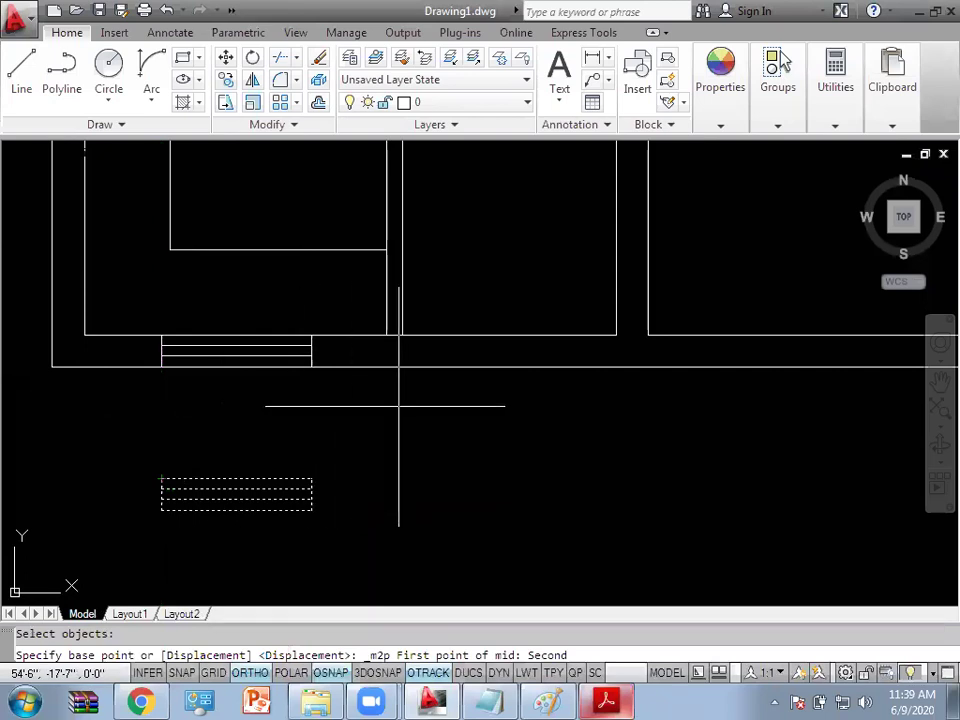
{"action": "left_click", "coordinate": [330, 478]}
{"action": "right_click", "coordinate": [450, 405], "text": "shift"}
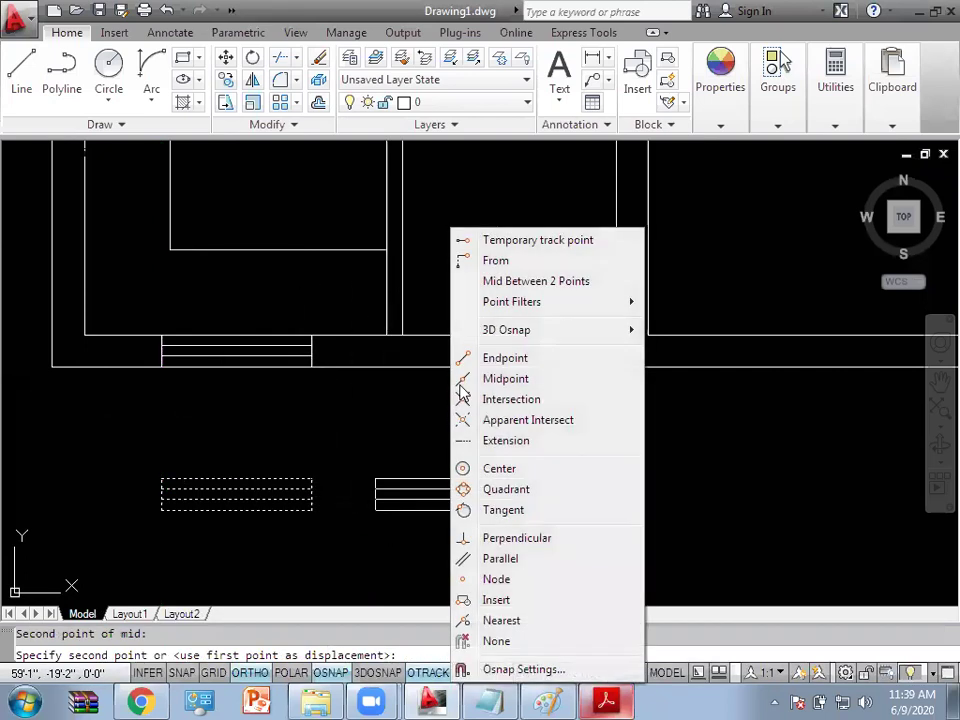
{"action": "left_click", "coordinate": [512, 285]}
{"action": "left_click", "coordinate": [402, 335]}
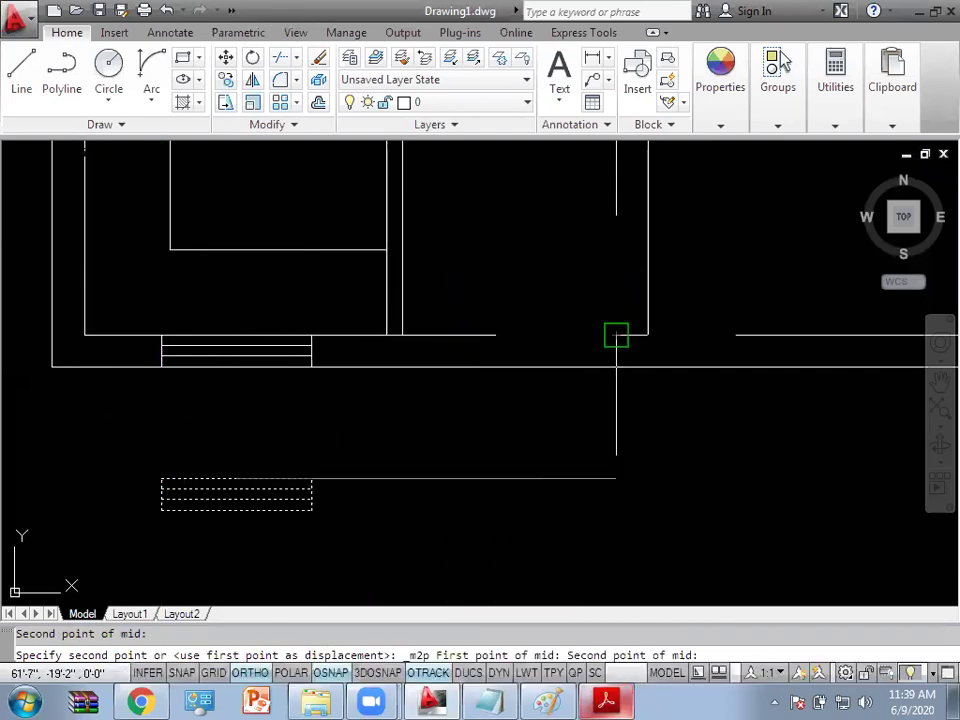
{"action": "left_click", "coordinate": [616, 335]}
{"action": "key", "text": "Escape"}
{"action": "scroll", "coordinate": [430, 409], "scroll_direction": "up", "scroll_amount": 3}
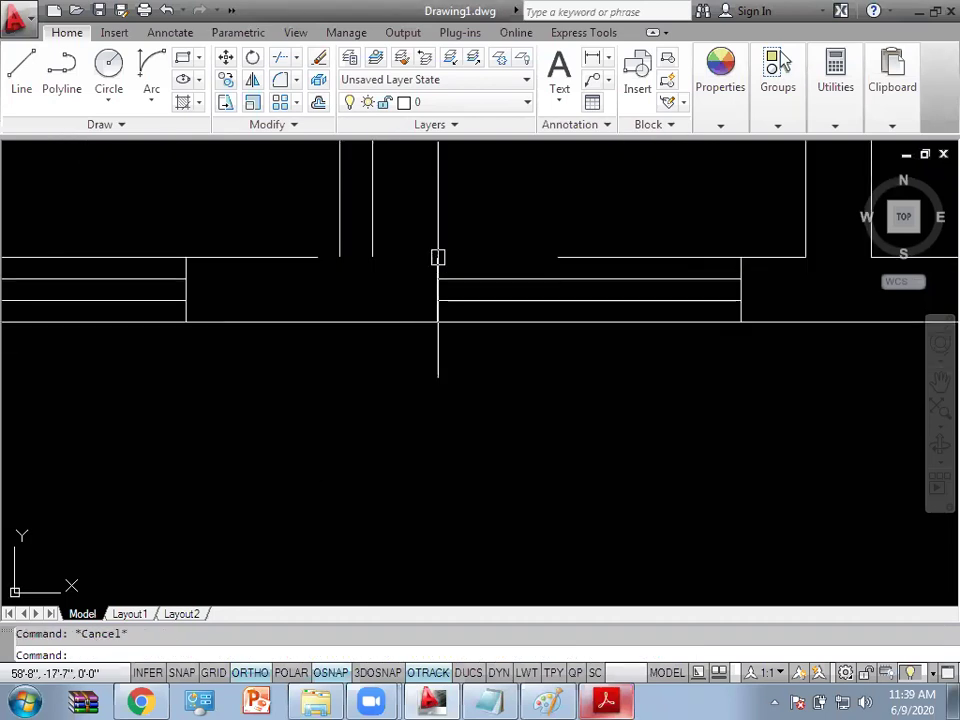
Step: Pan along the front wall and compare the drawing against the reference PDF plan
{"action": "scroll", "coordinate": [316, 268], "scroll_direction": "up", "scroll_amount": 2}
{"action": "scroll", "coordinate": [746, 311], "scroll_direction": "down", "scroll_amount": 2}
{"action": "middle_click_drag", "start_coordinate": [746, 311], "coordinate": [527, 356]}
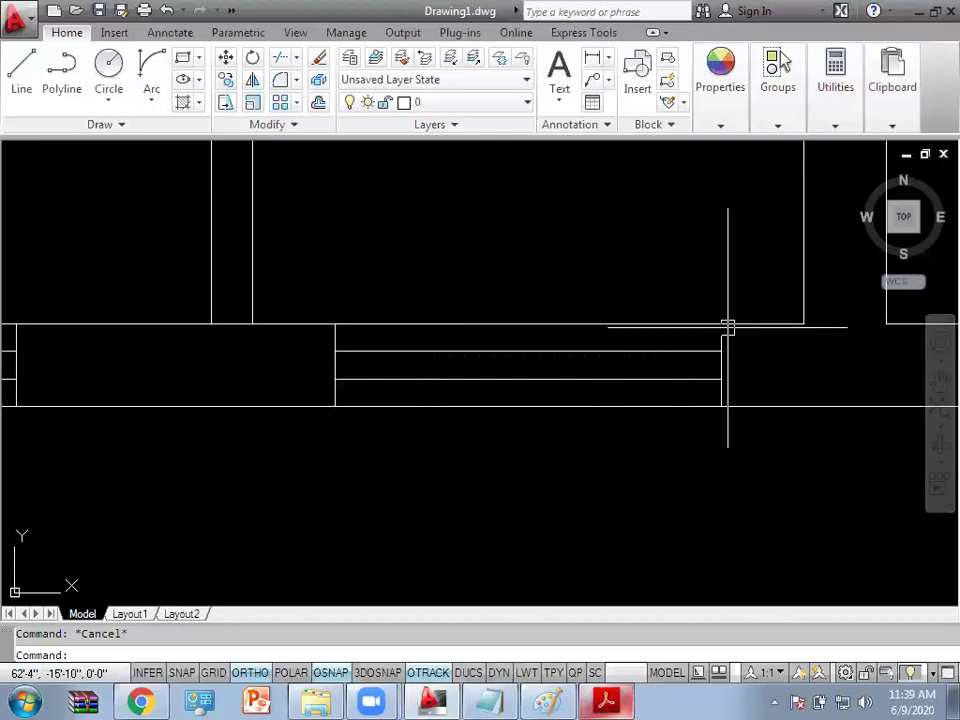
{"action": "scroll", "coordinate": [564, 306], "scroll_direction": "down", "scroll_amount": 3}
{"action": "scroll", "coordinate": [495, 353], "scroll_direction": "up", "scroll_amount": 1}
{"action": "scroll", "coordinate": [495, 353], "scroll_direction": "up", "scroll_amount": 1}
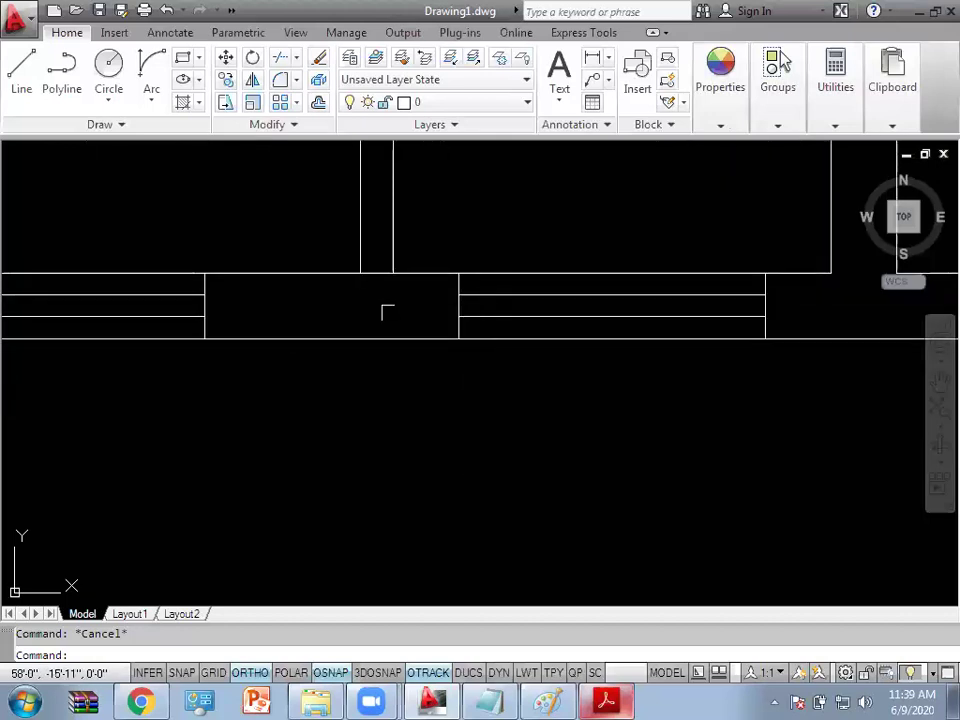
{"action": "scroll", "coordinate": [804, 343], "scroll_direction": "down", "scroll_amount": 1}
{"action": "middle_click_drag", "start_coordinate": [804, 343], "coordinate": [453, 368]}
{"action": "scroll", "coordinate": [453, 368], "scroll_direction": "down", "scroll_amount": 1}
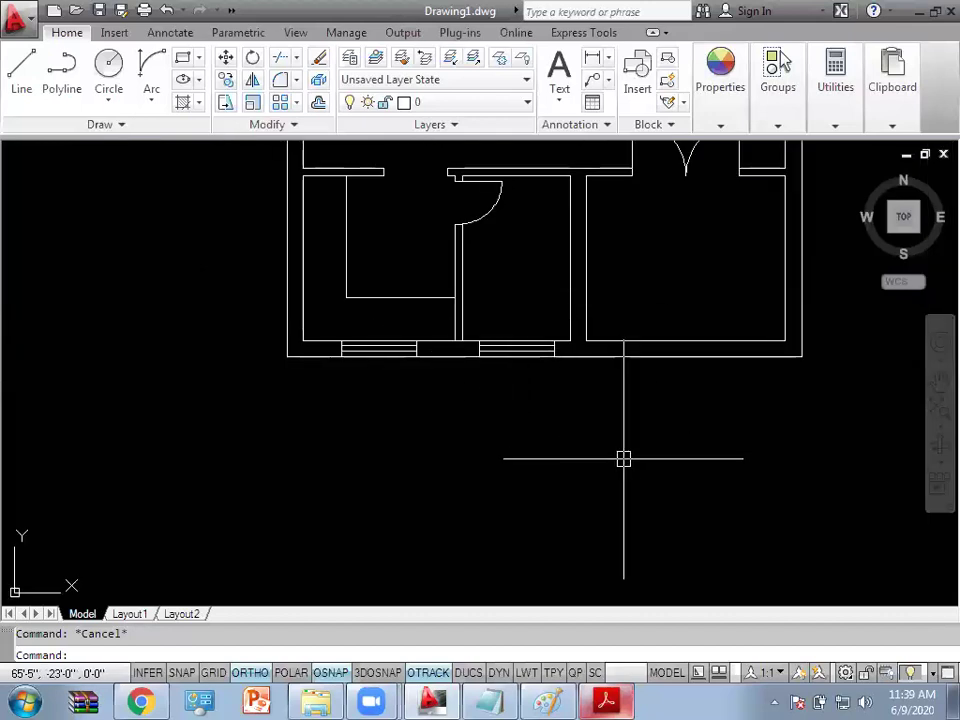
{"action": "left_click", "coordinate": [605, 700]}
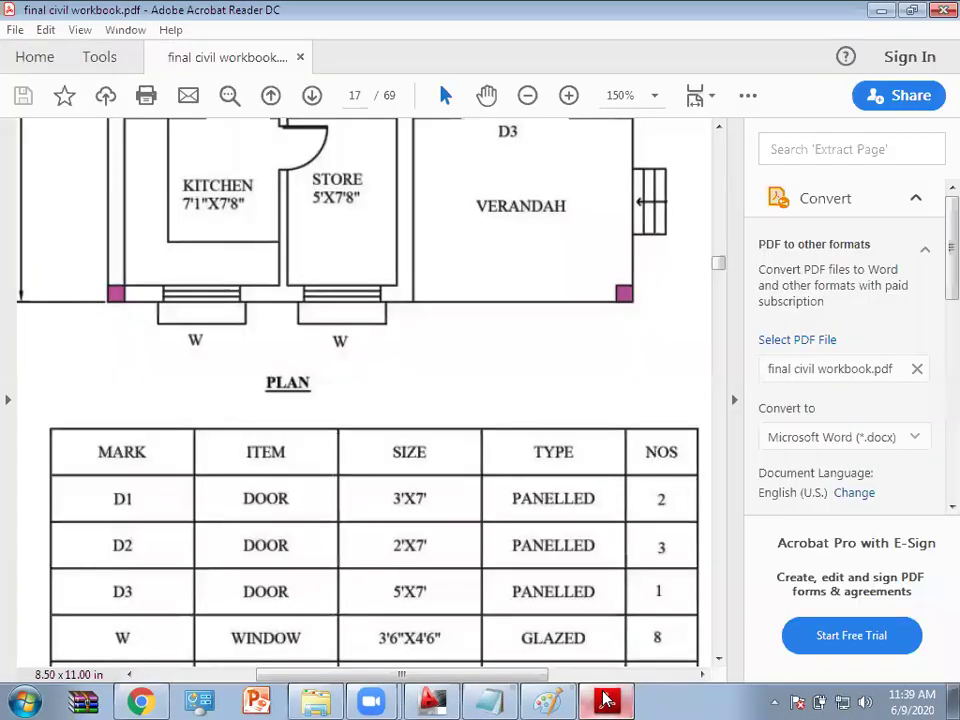
{"action": "left_click", "coordinate": [605, 700]}
{"action": "scroll", "coordinate": [488, 354], "scroll_direction": "up", "scroll_amount": 1}
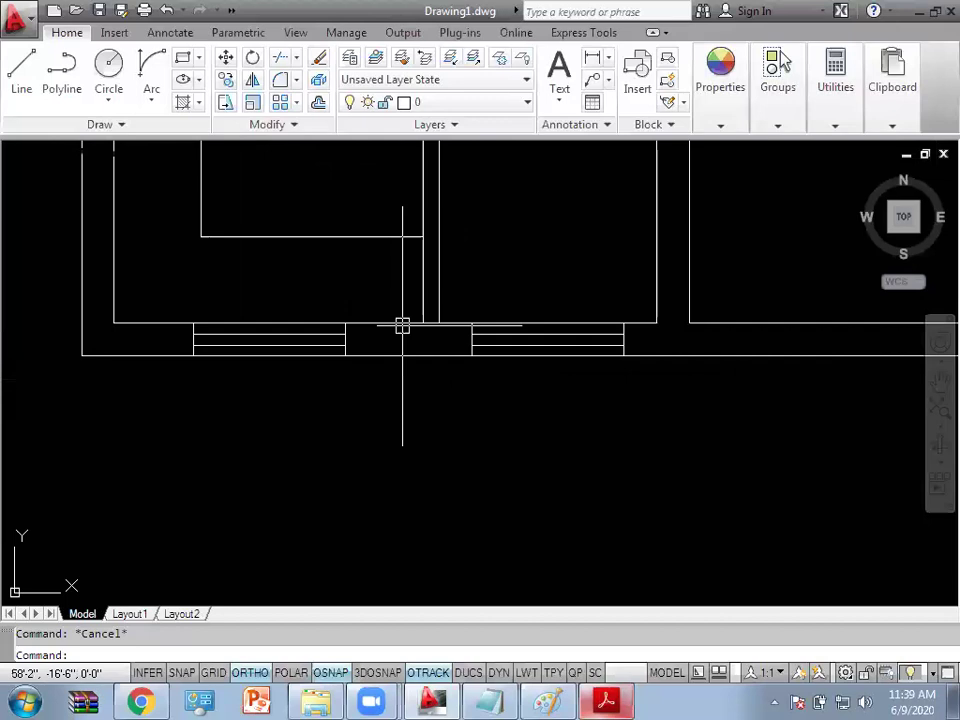
{"action": "middle_click_drag", "start_coordinate": [402, 326], "coordinate": [435, 435]}
Step: Start TRIM, bring the whole floor plan into view, and cancel the command
{"action": "type", "text": "tr"}
{"action": "key", "text": "Return"}
{"action": "scroll", "coordinate": [444, 420], "scroll_direction": "up", "scroll_amount": 2}
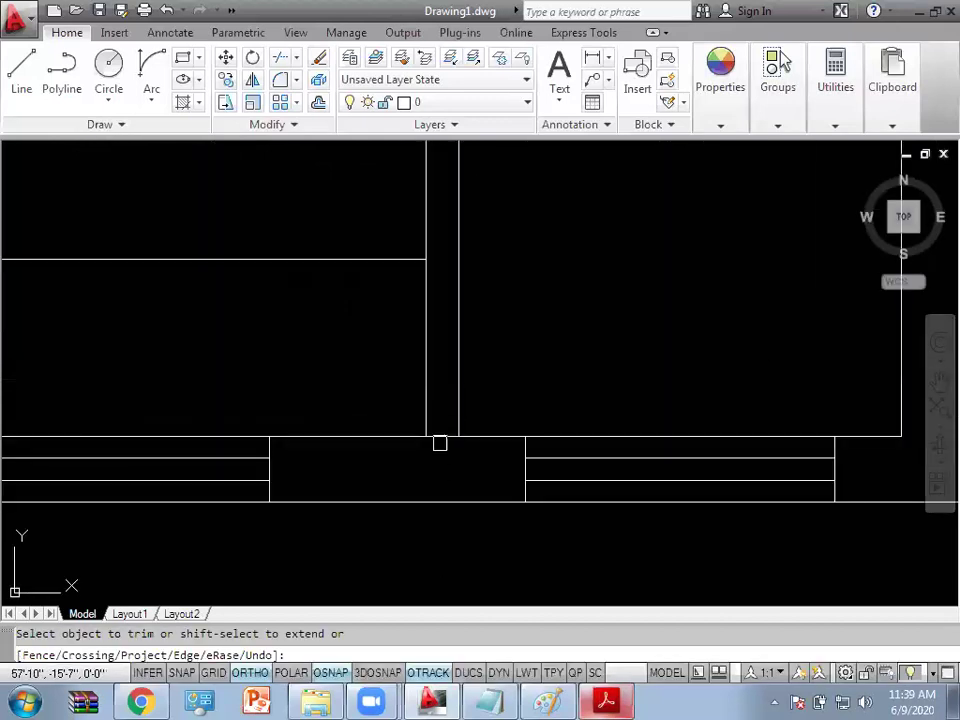
{"action": "scroll", "coordinate": [440, 443], "scroll_direction": "down", "scroll_amount": 2}
{"action": "scroll", "coordinate": [441, 503], "scroll_direction": "down", "scroll_amount": 3}
{"action": "scroll", "coordinate": [491, 426], "scroll_direction": "down", "scroll_amount": 2}
{"action": "middle_click_drag", "start_coordinate": [491, 426], "coordinate": [431, 476]}
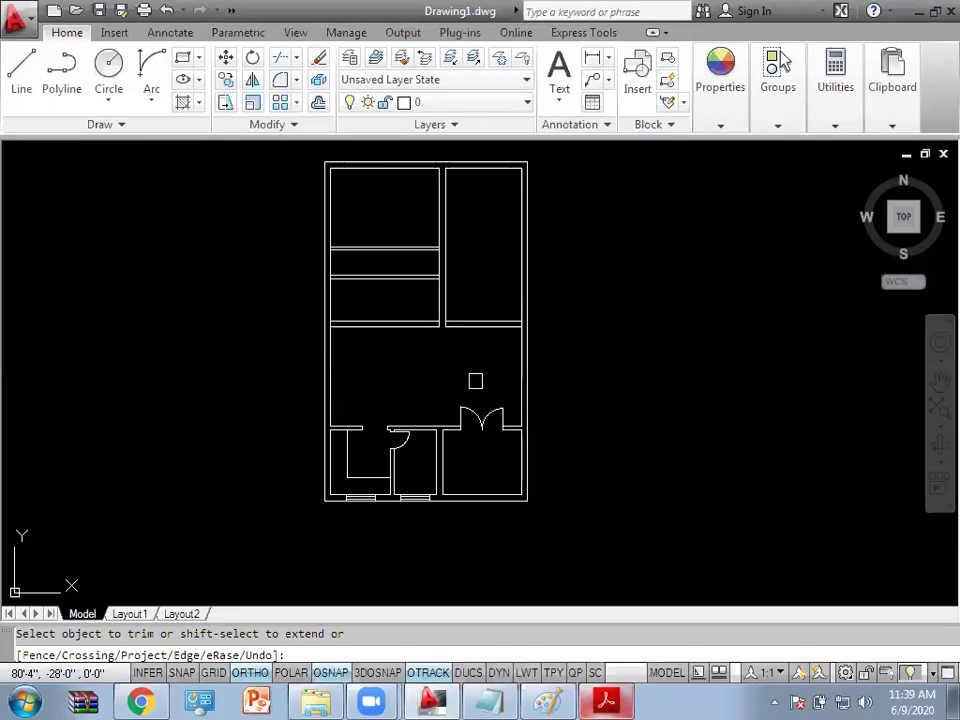
{"action": "key", "text": "Escape"}
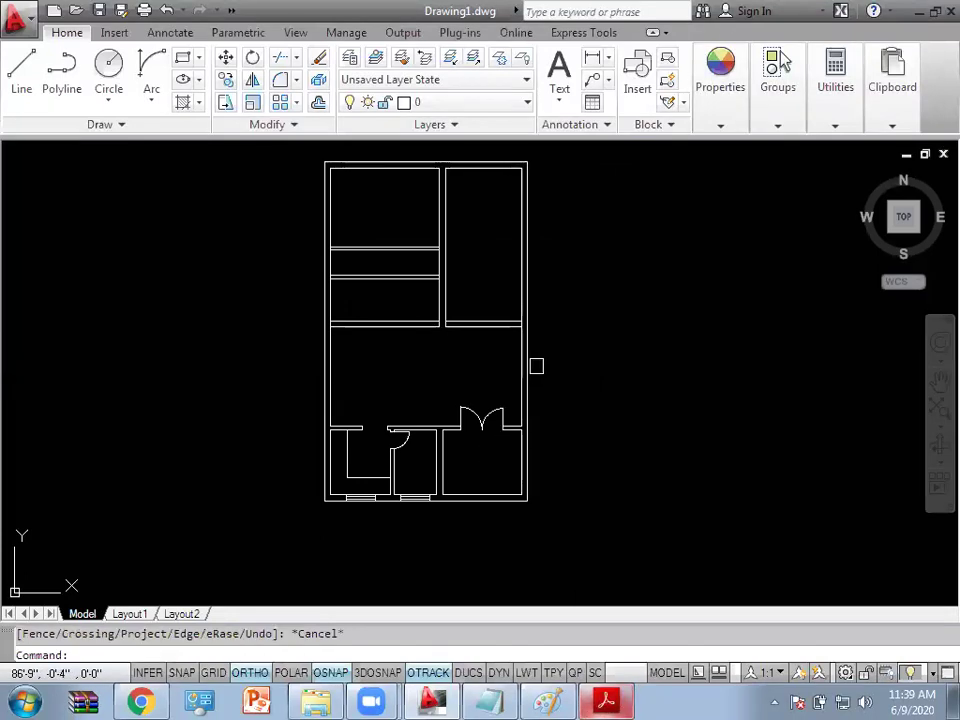
{"action": "left_click", "coordinate": [606, 700]}
{"action": "scroll", "coordinate": [188, 265], "scroll_direction": "up", "scroll_amount": 3}
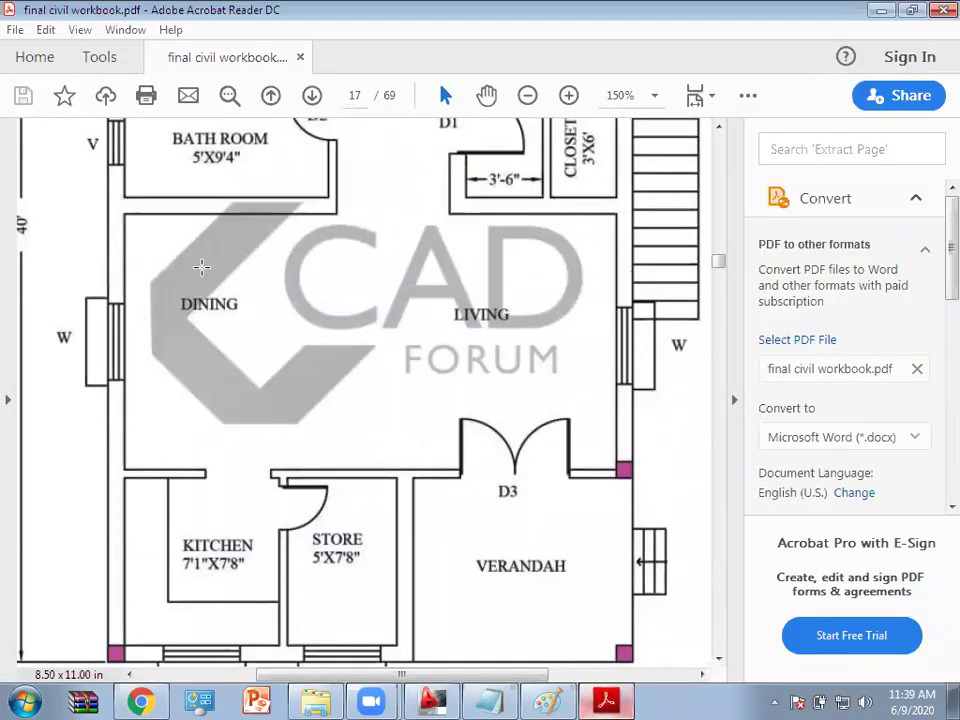
{"action": "scroll", "coordinate": [190, 330], "scroll_direction": "up", "scroll_amount": 2}
{"action": "scroll", "coordinate": [488, 368], "scroll_direction": "up", "scroll_amount": 3}
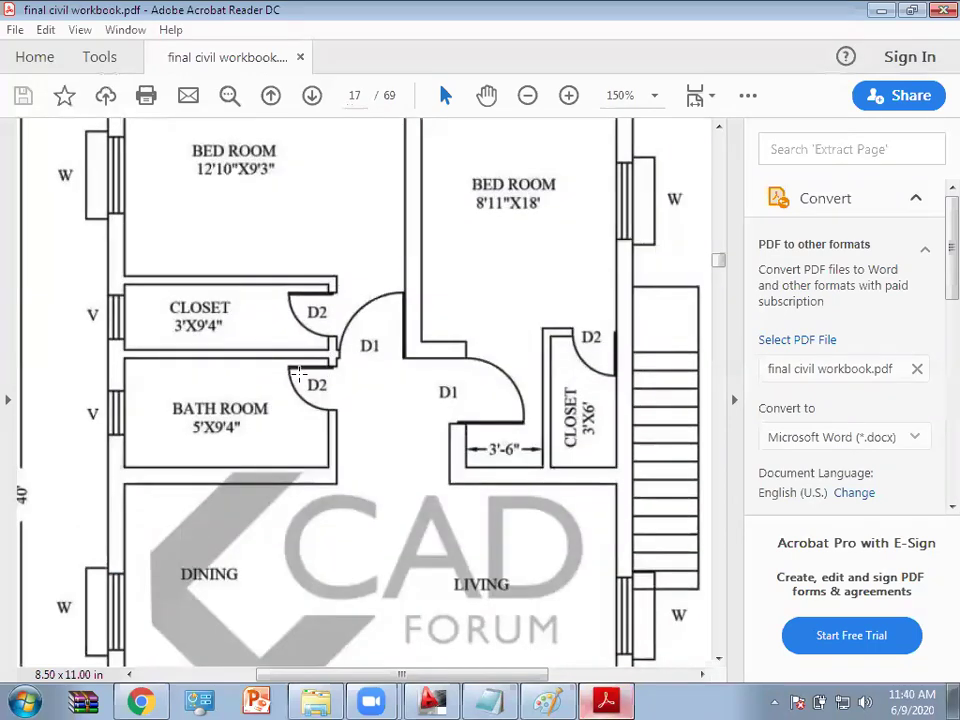
{"action": "scroll", "coordinate": [362, 373], "scroll_direction": "down", "scroll_amount": 2}
{"action": "scroll", "coordinate": [362, 378], "scroll_direction": "down", "scroll_amount": 2}
{"action": "scroll", "coordinate": [363, 385], "scroll_direction": "up", "scroll_amount": 1}
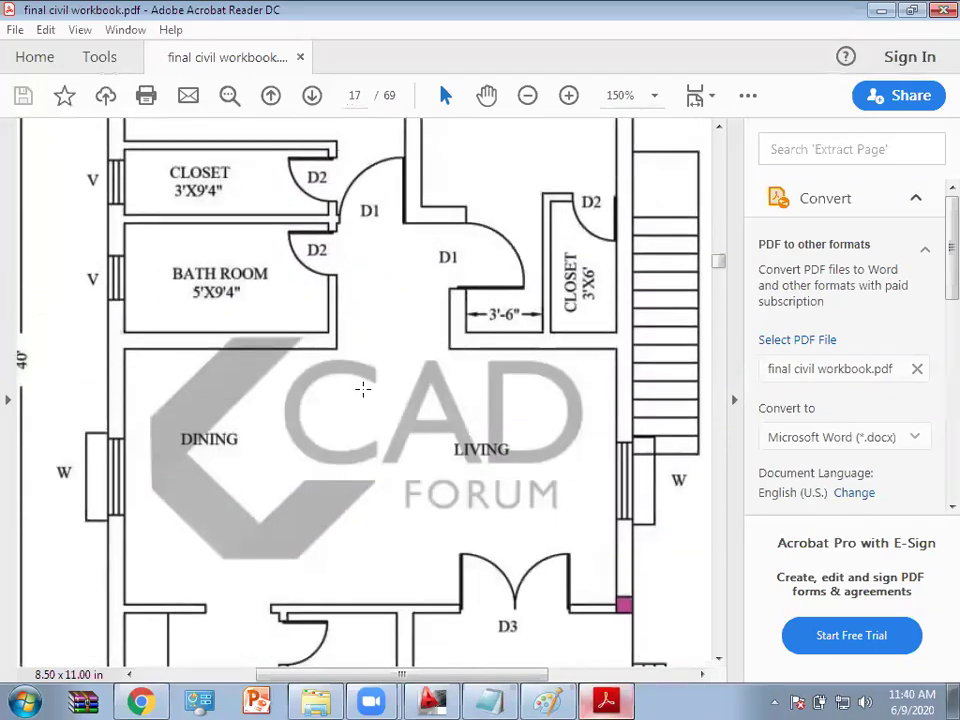
{"action": "scroll", "coordinate": [362, 389], "scroll_direction": "up", "scroll_amount": 2}
{"action": "scroll", "coordinate": [380, 380], "scroll_direction": "up", "scroll_amount": 2}
{"action": "scroll", "coordinate": [401, 410], "scroll_direction": "down", "scroll_amount": 1}
{"action": "scroll", "coordinate": [401, 425], "scroll_direction": "up", "scroll_amount": 1}
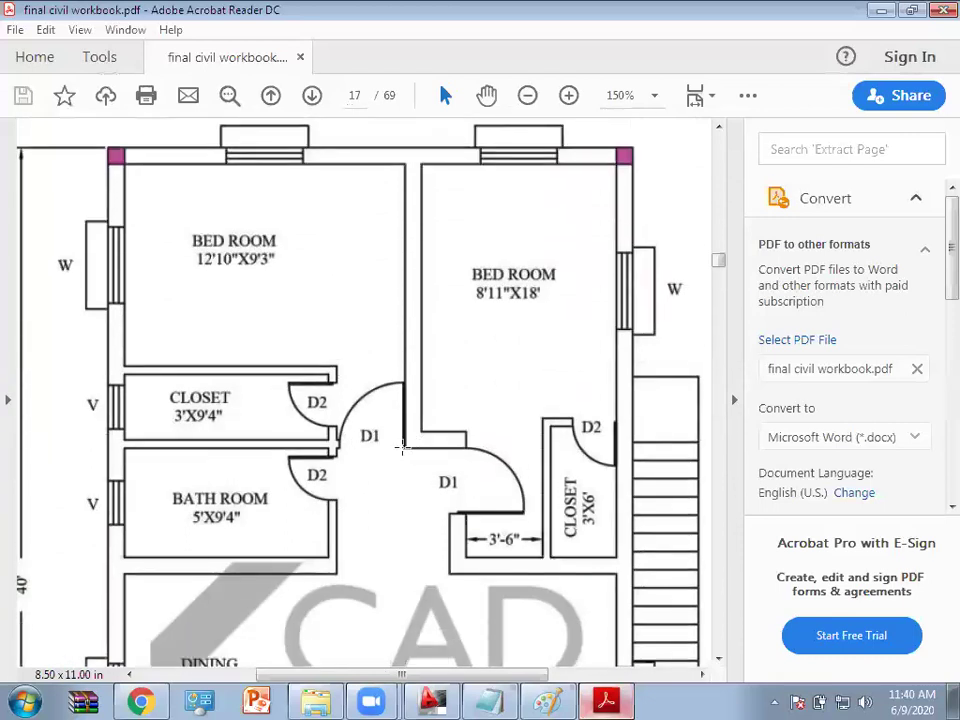
{"action": "scroll", "coordinate": [414, 439], "scroll_direction": "down", "scroll_amount": 3}
{"action": "scroll", "coordinate": [414, 439], "scroll_direction": "down", "scroll_amount": 5}
{"action": "scroll", "coordinate": [300, 470], "scroll_direction": "down", "scroll_amount": 3}
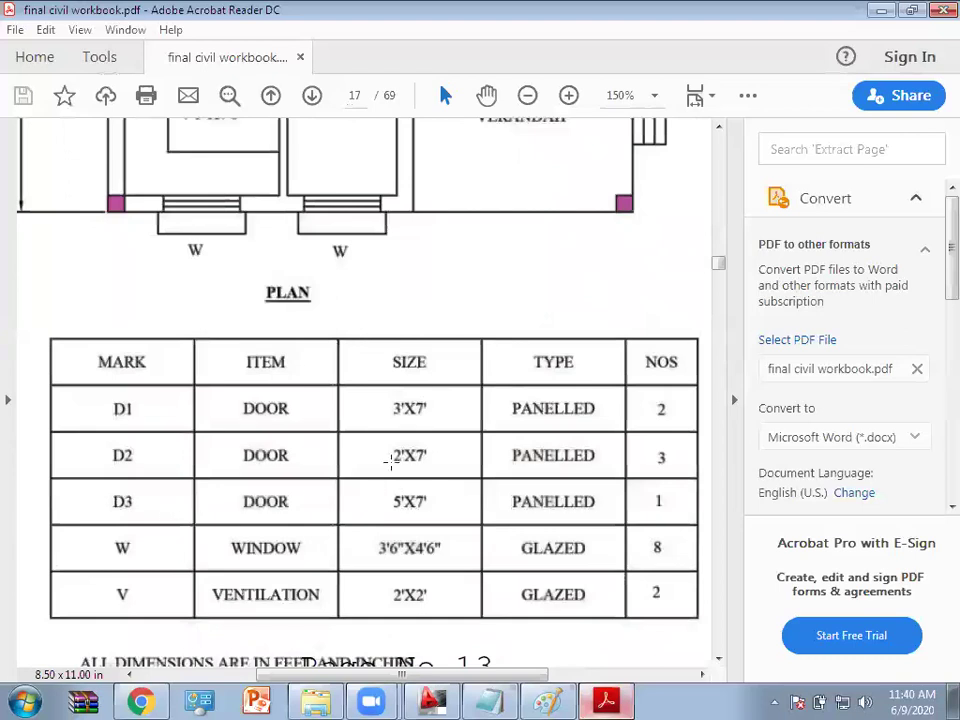
{"action": "scroll", "coordinate": [456, 486], "scroll_direction": "up", "scroll_amount": 3}
{"action": "scroll", "coordinate": [497, 508], "scroll_direction": "up", "scroll_amount": 4}
{"action": "scroll", "coordinate": [514, 519], "scroll_direction": "up", "scroll_amount": 2}
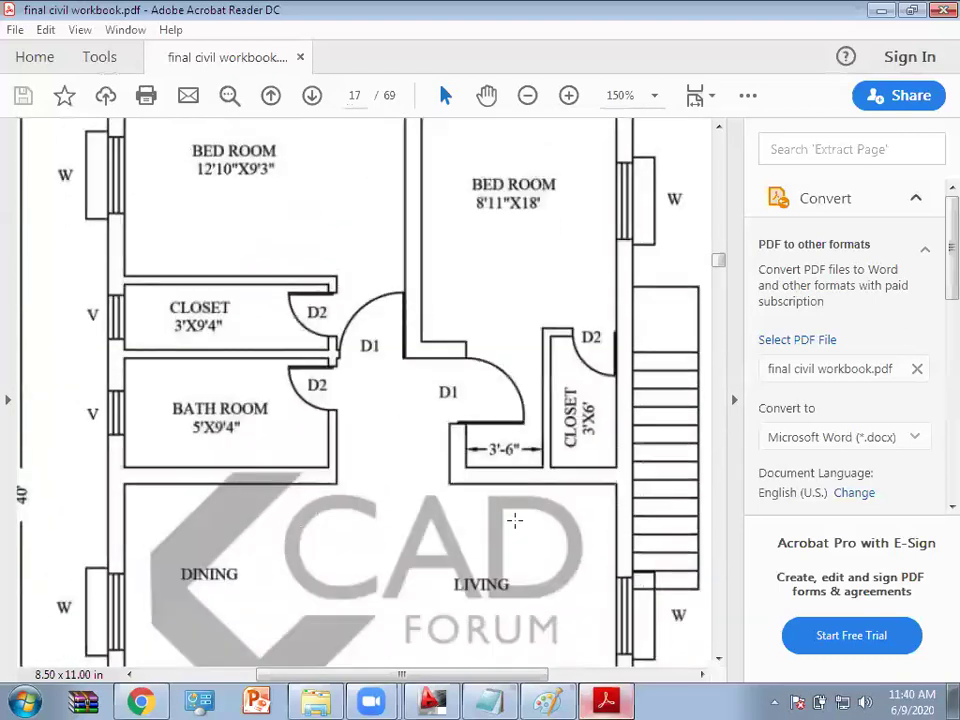
{"action": "scroll", "coordinate": [514, 519], "scroll_direction": "down", "scroll_amount": 1}
{"action": "left_click", "coordinate": [432, 701]}
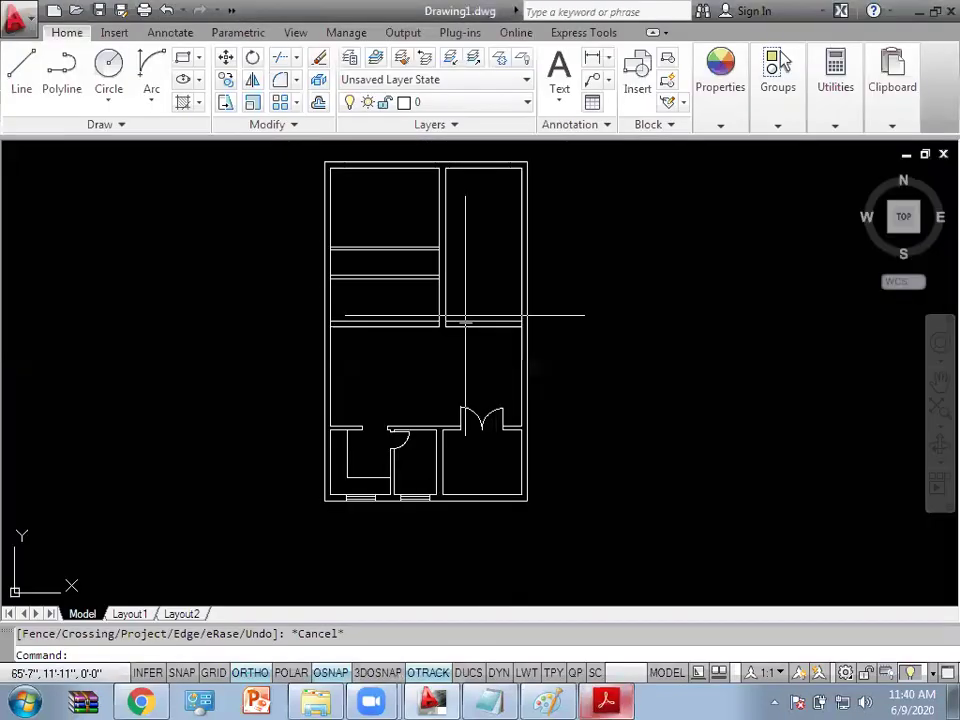
Step: Draw a 3' wall segment left and a 1'-11" segment up from the existing wall's endpoint
{"action": "scroll", "coordinate": [388, 418], "scroll_direction": "up", "scroll_amount": 5}
{"action": "type", "text": "l"}
{"action": "key", "text": "Return"}
{"action": "scroll", "coordinate": [396, 390], "scroll_direction": "up", "scroll_amount": 3}
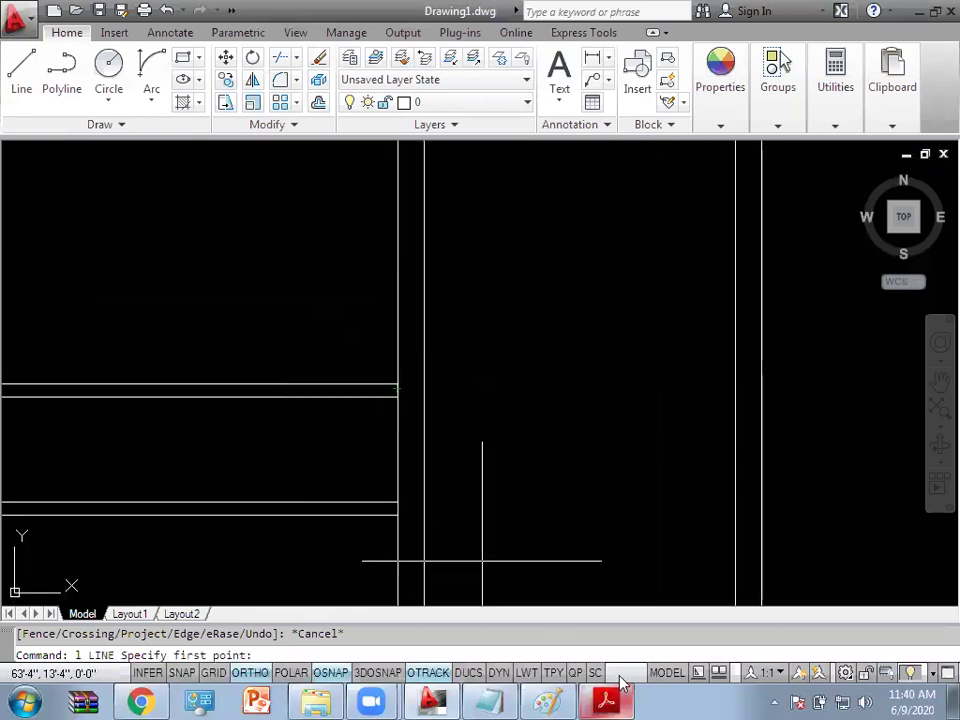
{"action": "left_click", "coordinate": [607, 701]}
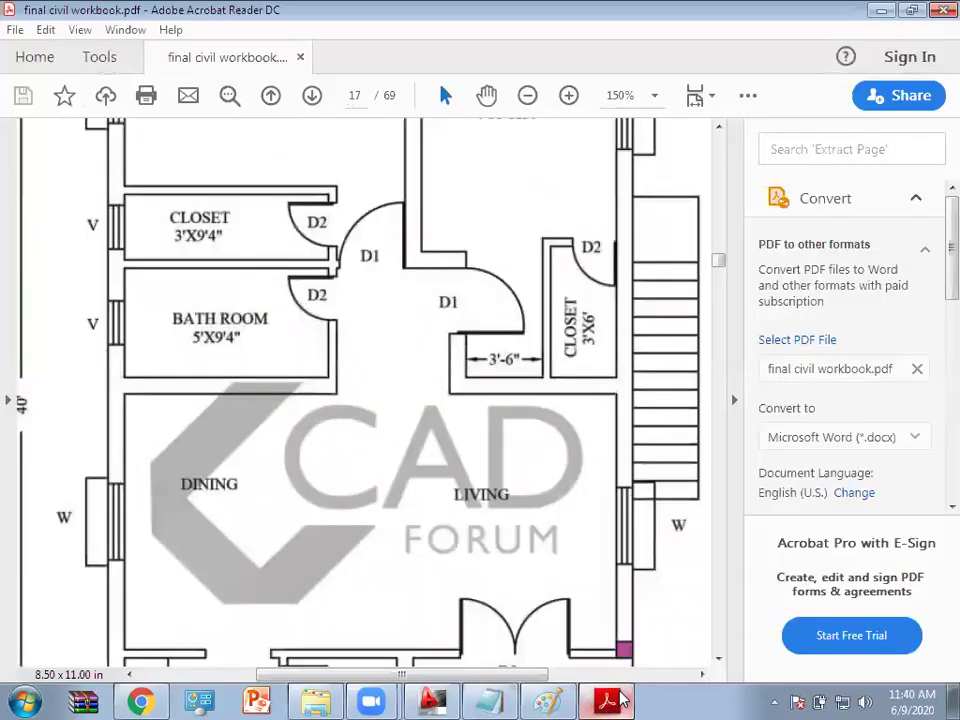
{"action": "left_click", "coordinate": [620, 700]}
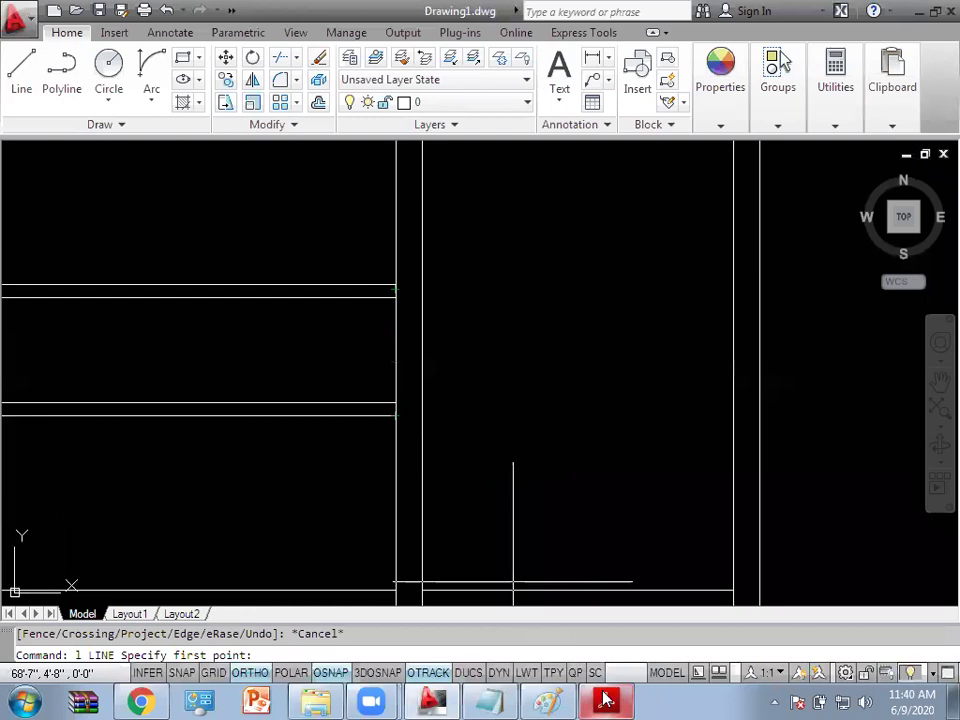
{"action": "left_click", "coordinate": [605, 700]}
{"action": "left_click", "coordinate": [607, 700]}
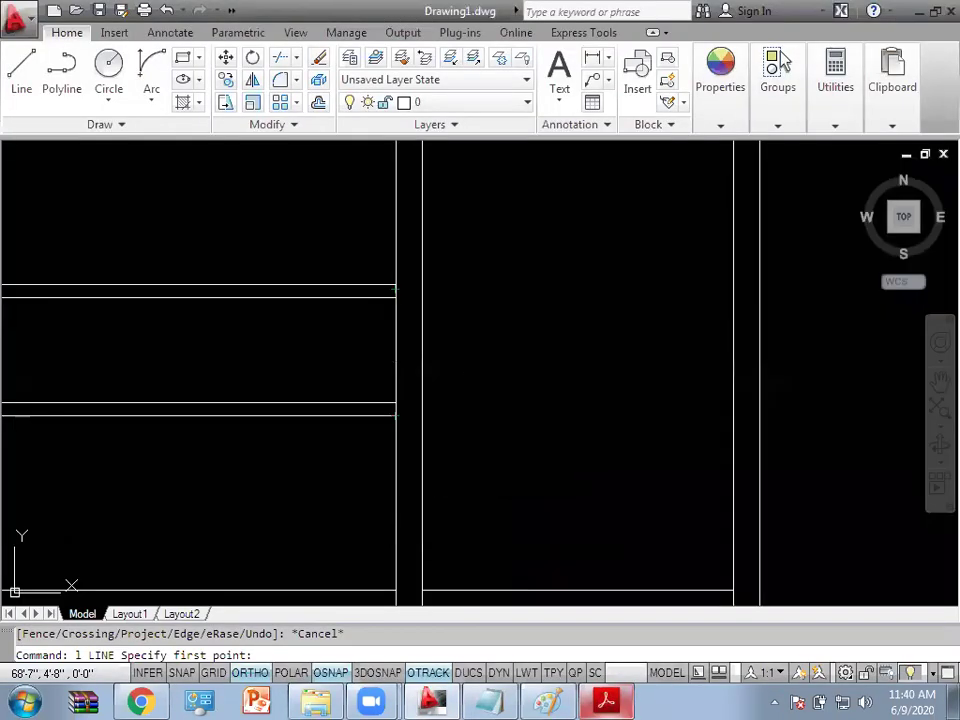
{"action": "left_click", "coordinate": [476, 435]}
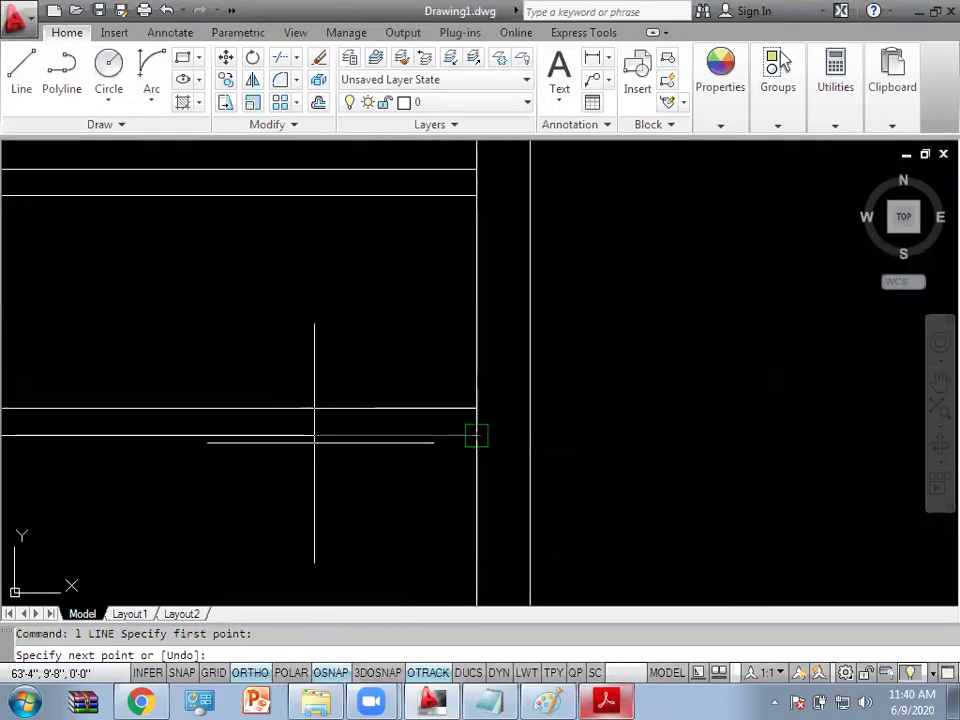
{"action": "type", "text": "3'"}
{"action": "key", "text": "Return"}
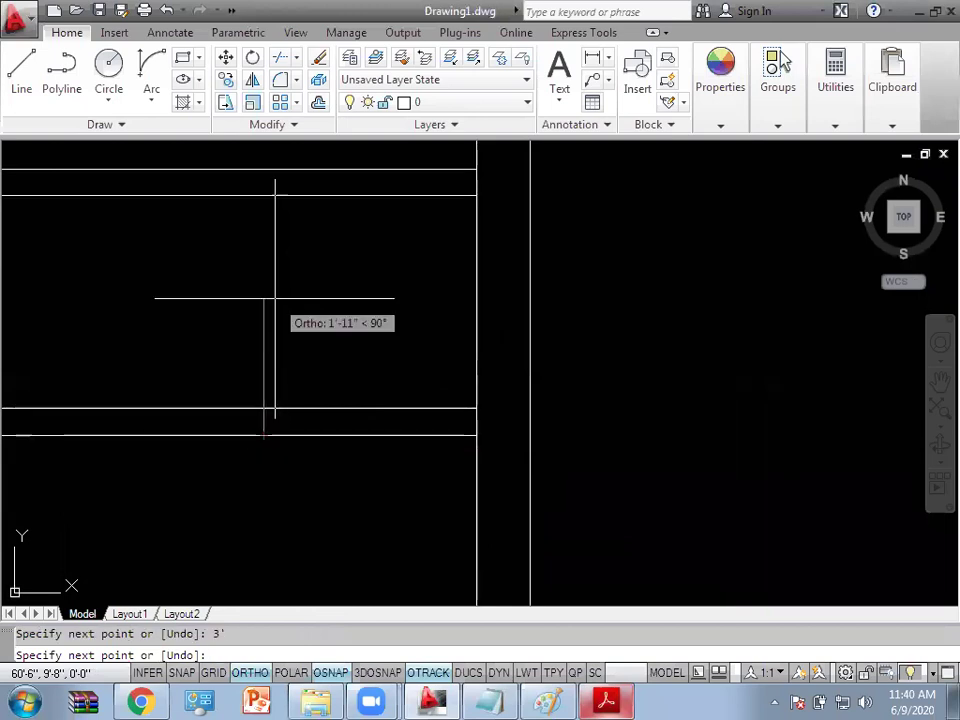
{"action": "left_click", "coordinate": [274, 299]}
{"action": "key", "text": "Escape"}
Step: Trim the wall line between the new walls and delete the leftover horizontal line
{"action": "type", "text": "tr"}
{"action": "key", "text": "Return"}
{"action": "key", "text": "Return"}
{"action": "left_click", "coordinate": [400, 450]}
{"action": "left_click", "coordinate": [324, 332]}
{"action": "key", "text": "Escape"}
{"action": "left_click", "coordinate": [358, 435]}
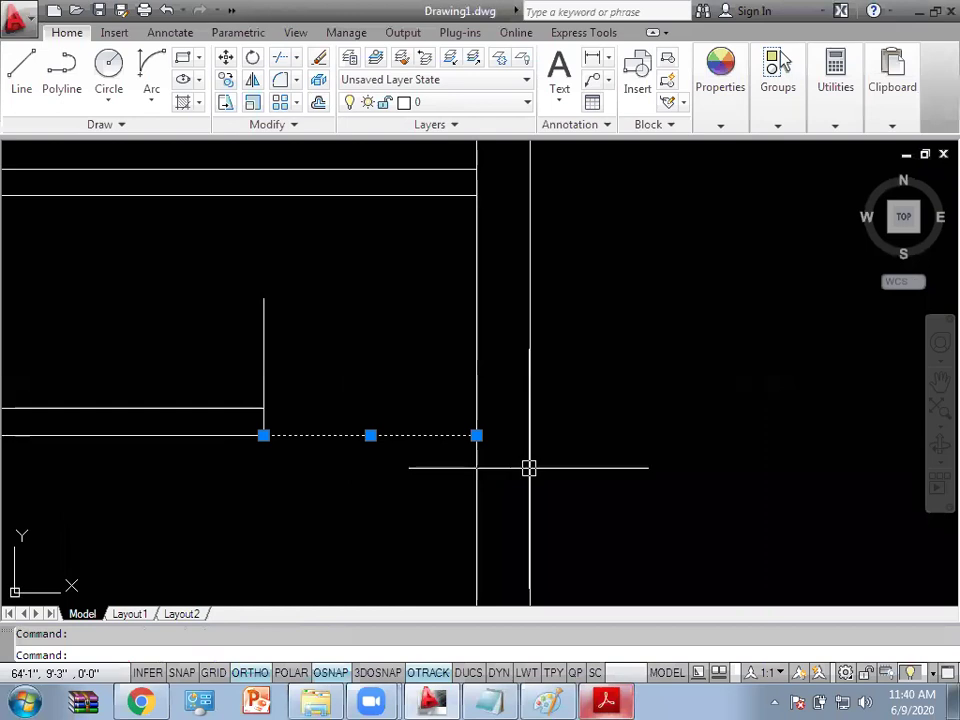
{"action": "key", "text": "Delete"}
Step: Extend the vertical wall edge up to the top line with EXTEND
{"action": "middle_click_drag", "start_coordinate": [441, 452], "coordinate": [555, 465]}
{"action": "scroll", "coordinate": [608, 487], "scroll_direction": "down", "scroll_amount": 2}
{"action": "middle_click_drag", "start_coordinate": [608, 487], "coordinate": [461, 381]}
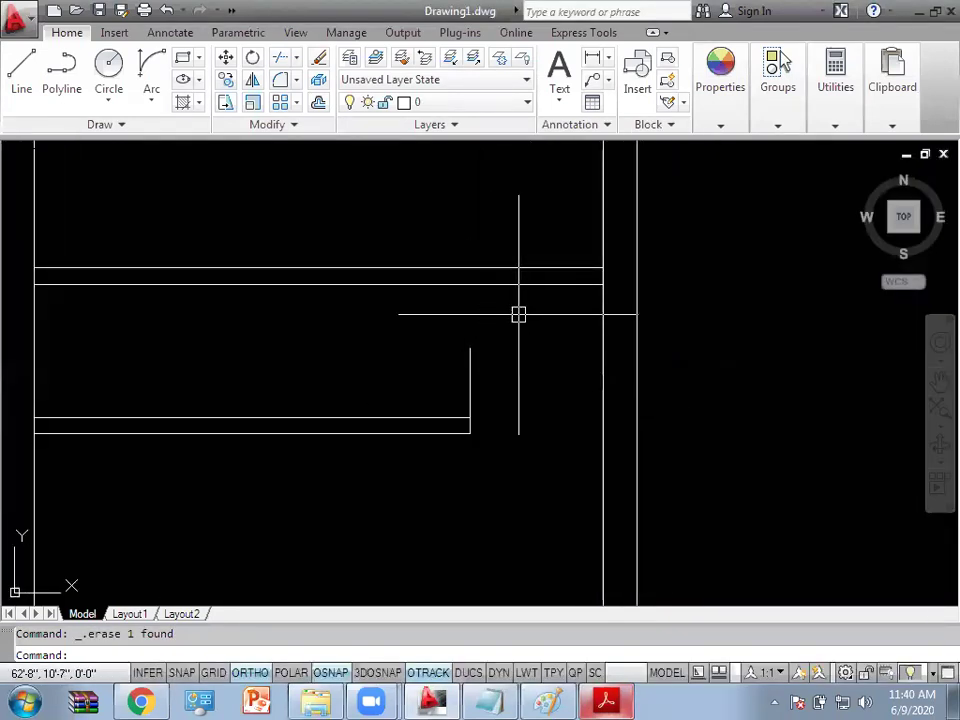
{"action": "middle_click_drag", "start_coordinate": [518, 315], "coordinate": [589, 520]}
{"action": "left_click", "coordinate": [608, 700]}
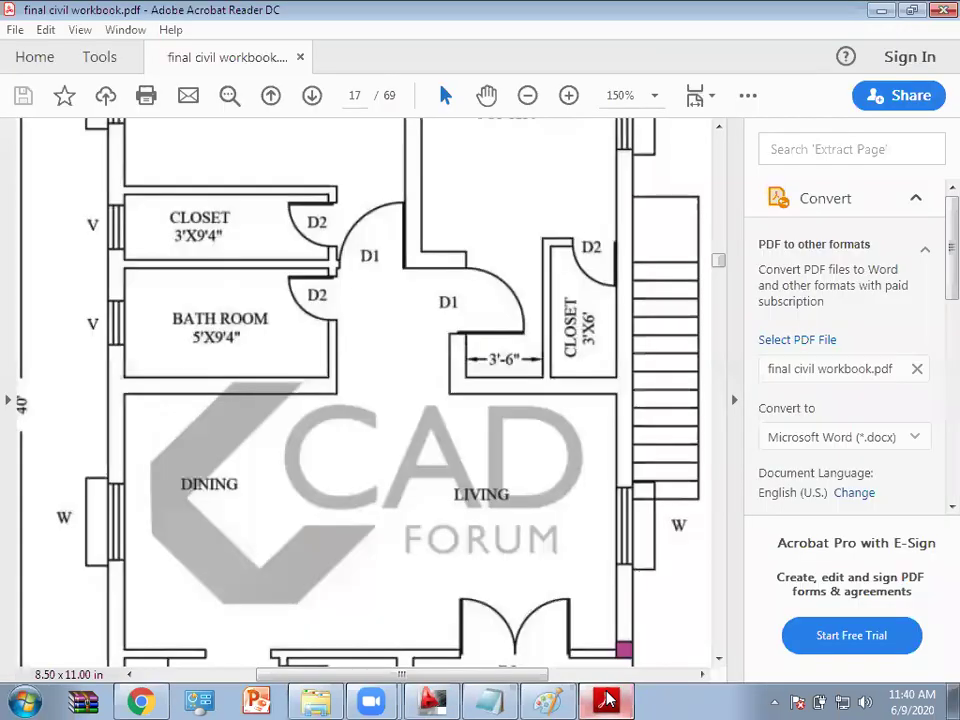
{"action": "left_click", "coordinate": [608, 700]}
{"action": "middle_click_drag", "start_coordinate": [410, 439], "coordinate": [398, 516]}
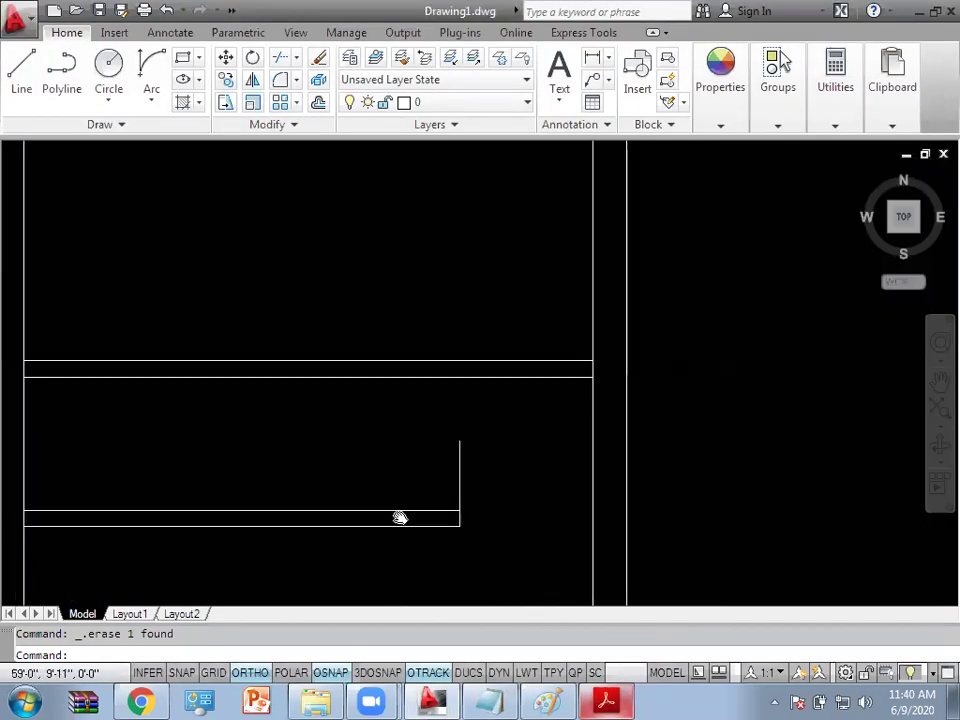
{"action": "key", "text": "Escape"}
{"action": "type", "text": "exx"}
{"action": "key", "text": "Return"}
Step: Trim the right ends of the upper and lower wall lines and the extra vertical edge
{"action": "key", "text": "Return"}
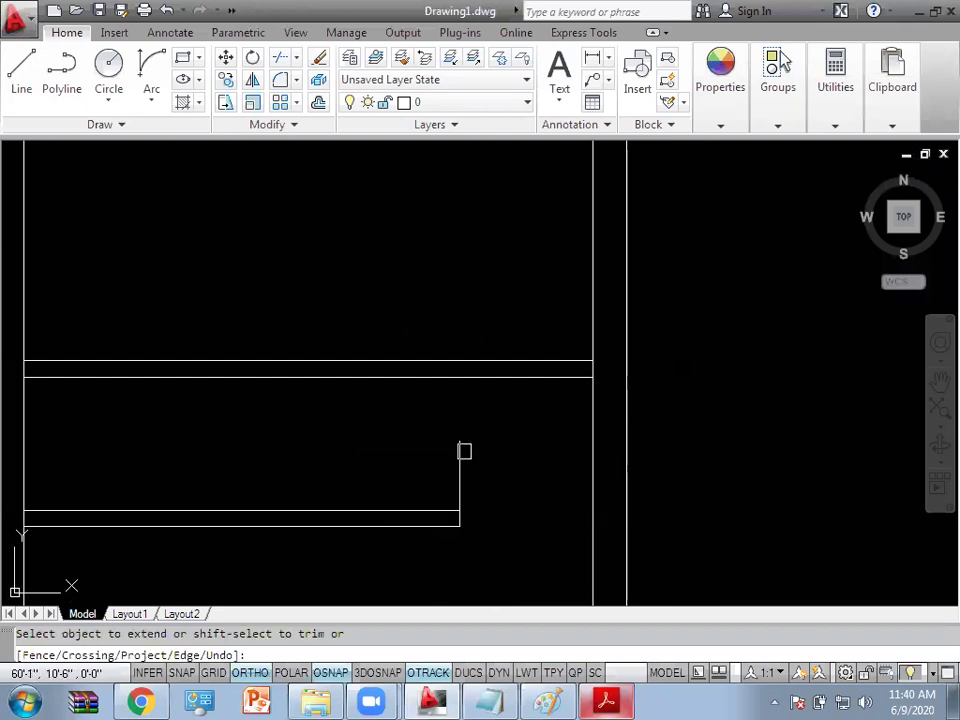
{"action": "left_click", "coordinate": [457, 405]}
{"action": "key", "text": "Escape"}
{"action": "type", "text": "tr"}
{"action": "key", "text": "Return"}
{"action": "key", "text": "Return"}
{"action": "left_click", "coordinate": [544, 469]}
{"action": "left_click", "coordinate": [496, 276]}
{"action": "key", "text": "Escape"}
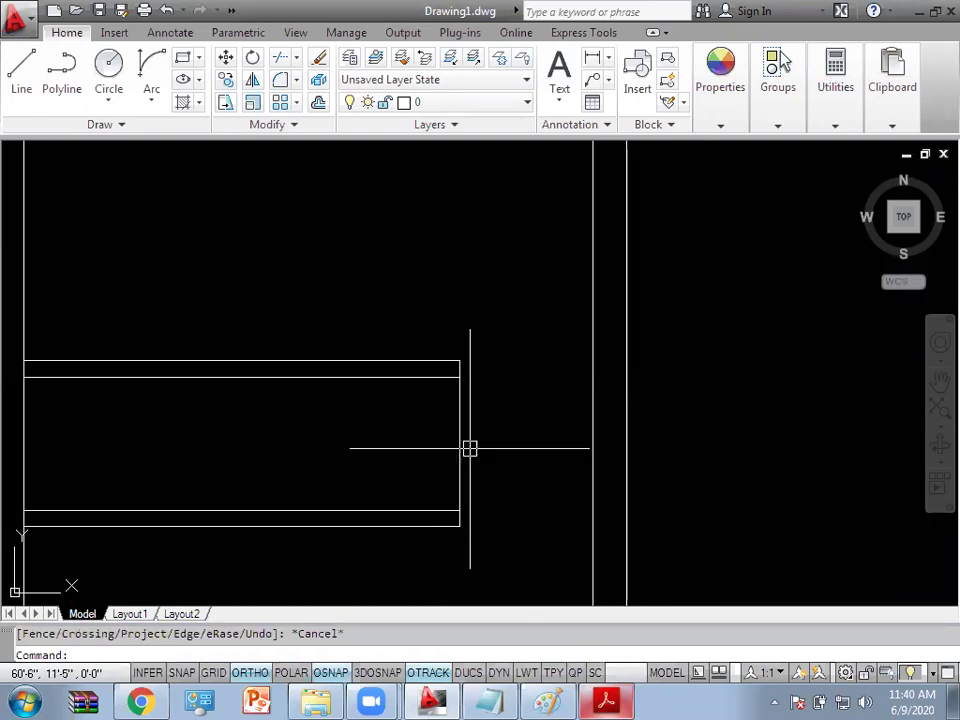
{"action": "scroll", "coordinate": [469, 449], "scroll_direction": "up", "scroll_amount": 2}
{"action": "scroll", "coordinate": [504, 445], "scroll_direction": "down", "scroll_amount": 3}
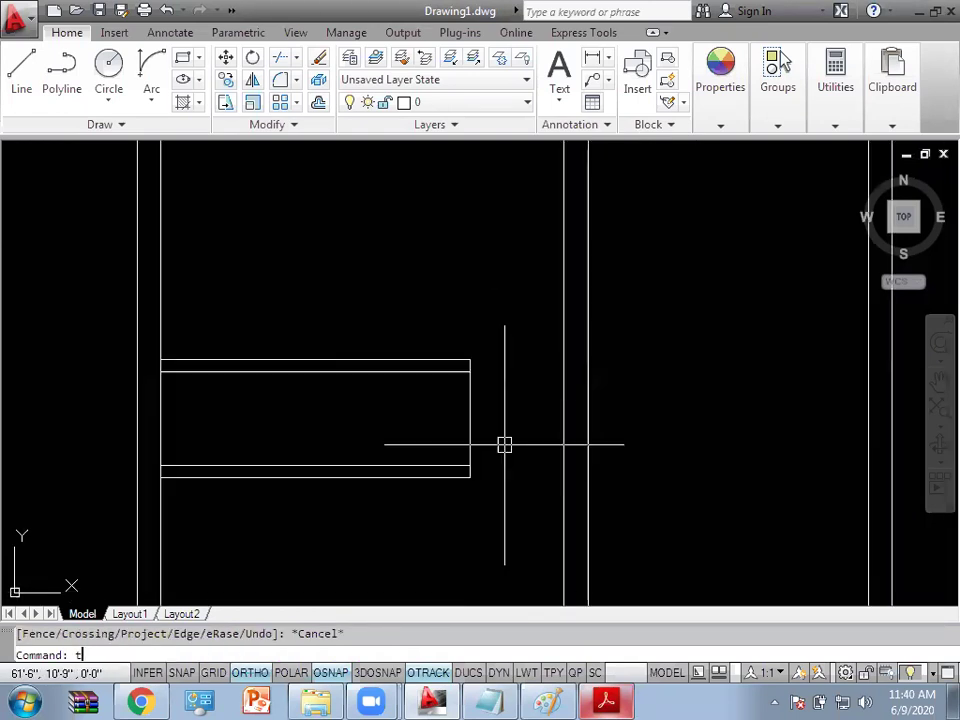
{"action": "type", "text": "r"}
{"action": "key", "text": "Return"}
{"action": "key", "text": "Return"}
{"action": "left_click", "coordinate": [470, 420]}
{"action": "key", "text": "Escape"}
Step: Recheck the bath room and closet layout on the reference floor plan
{"action": "left_click", "coordinate": [607, 701]}
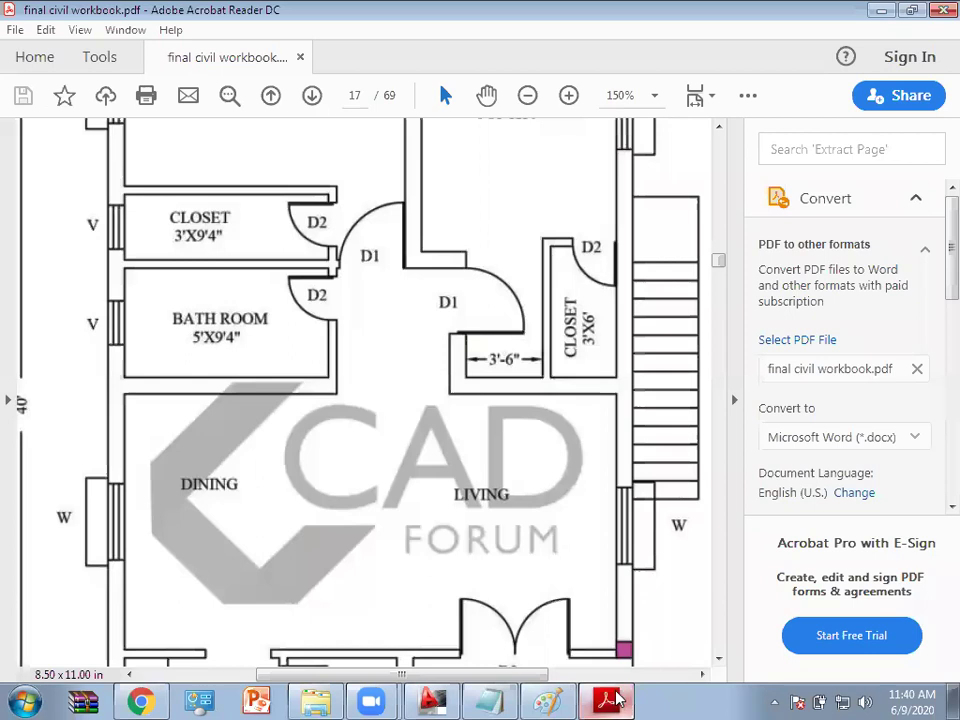
{"action": "scroll", "coordinate": [323, 283], "scroll_direction": "down", "scroll_amount": 2}
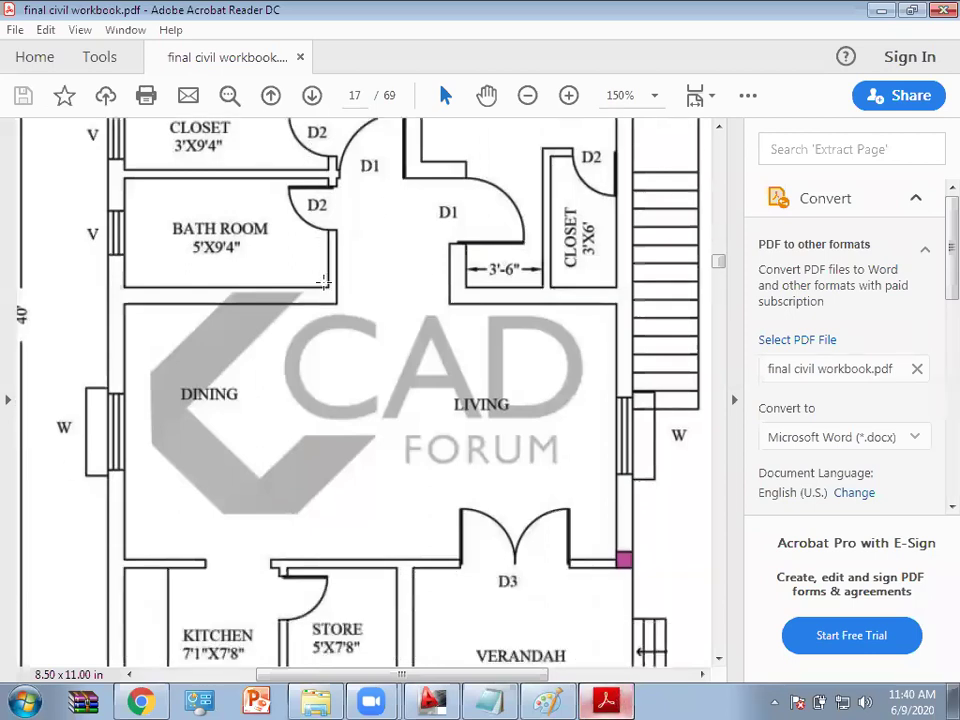
{"action": "scroll", "coordinate": [315, 212], "scroll_direction": "up", "scroll_amount": 1}
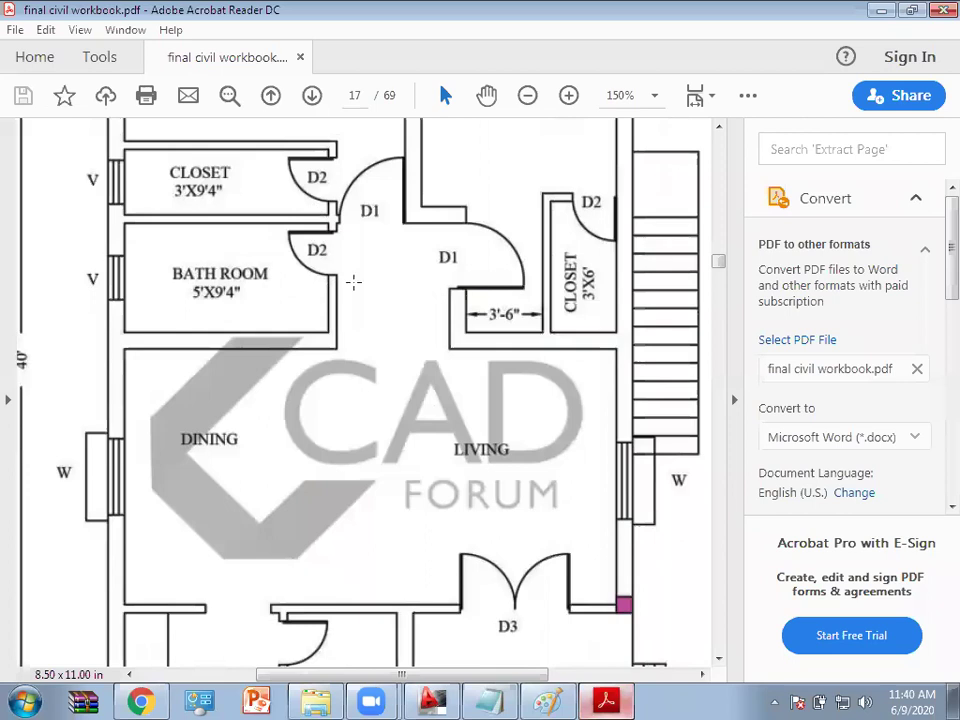
{"action": "scroll", "coordinate": [353, 283], "scroll_direction": "up", "scroll_amount": 1}
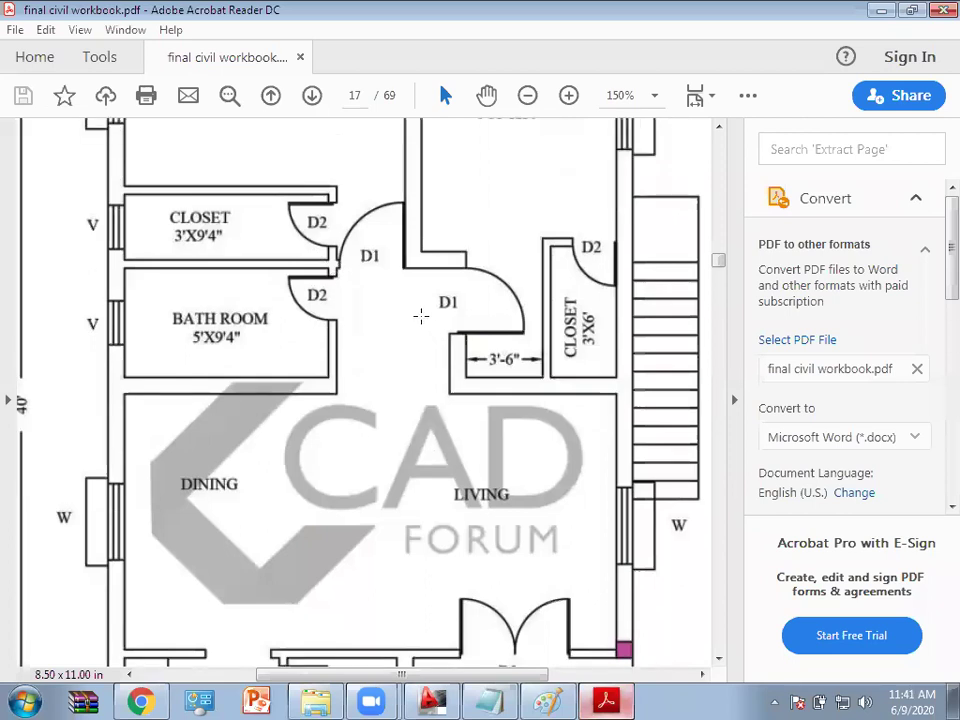
{"action": "left_click", "coordinate": [432, 700]}
{"action": "scroll", "coordinate": [461, 400], "scroll_direction": "up", "scroll_amount": 1}
{"action": "scroll", "coordinate": [475, 402], "scroll_direction": "up", "scroll_amount": 2}
Step: Draw a 3-unit line down from the wall rectangle's corner
{"action": "type", "text": "l"}
{"action": "key", "text": "Return"}
{"action": "key", "text": "Escape"}
{"action": "left_click", "coordinate": [519, 377]}
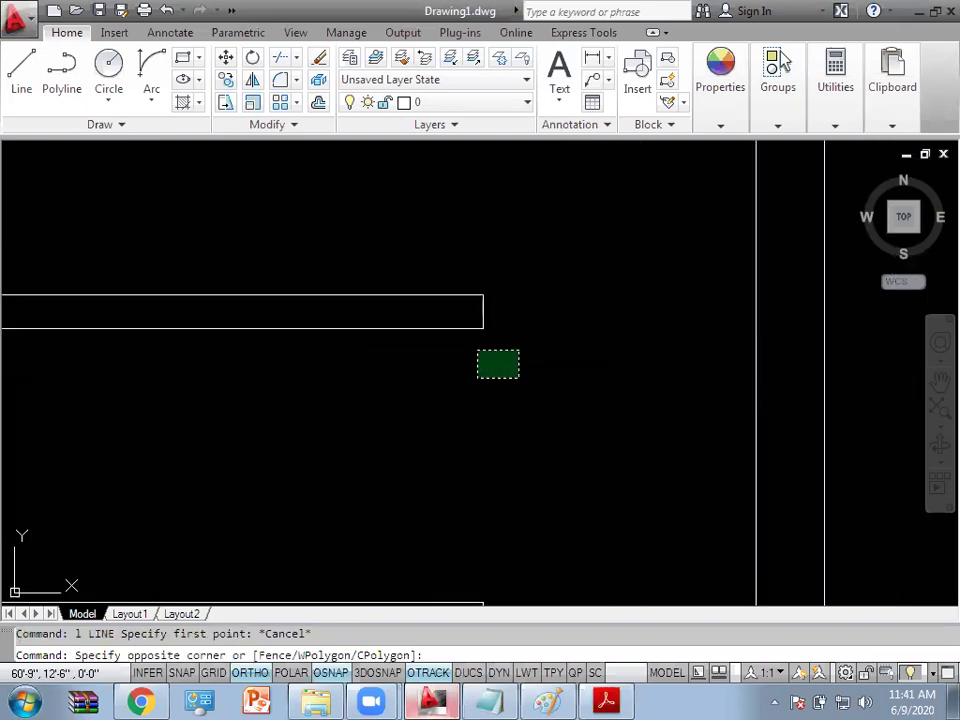
{"action": "key", "text": "Escape"}
{"action": "type", "text": "l"}
{"action": "key", "text": "Return"}
{"action": "left_click", "coordinate": [489, 341]}
{"action": "type", "text": "3"}
{"action": "key", "text": "Return"}
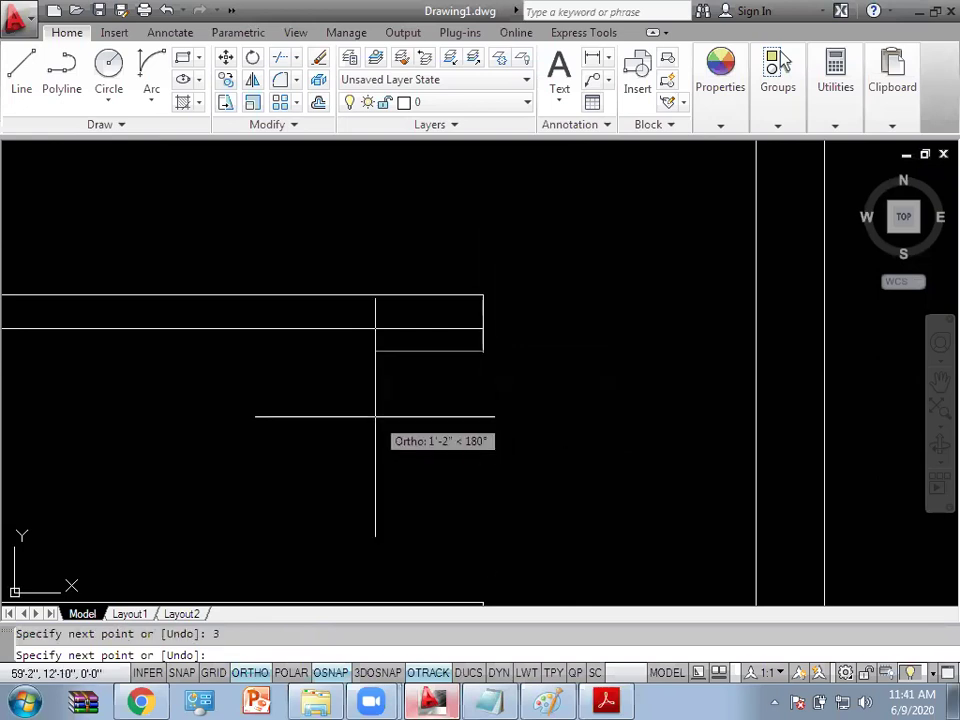